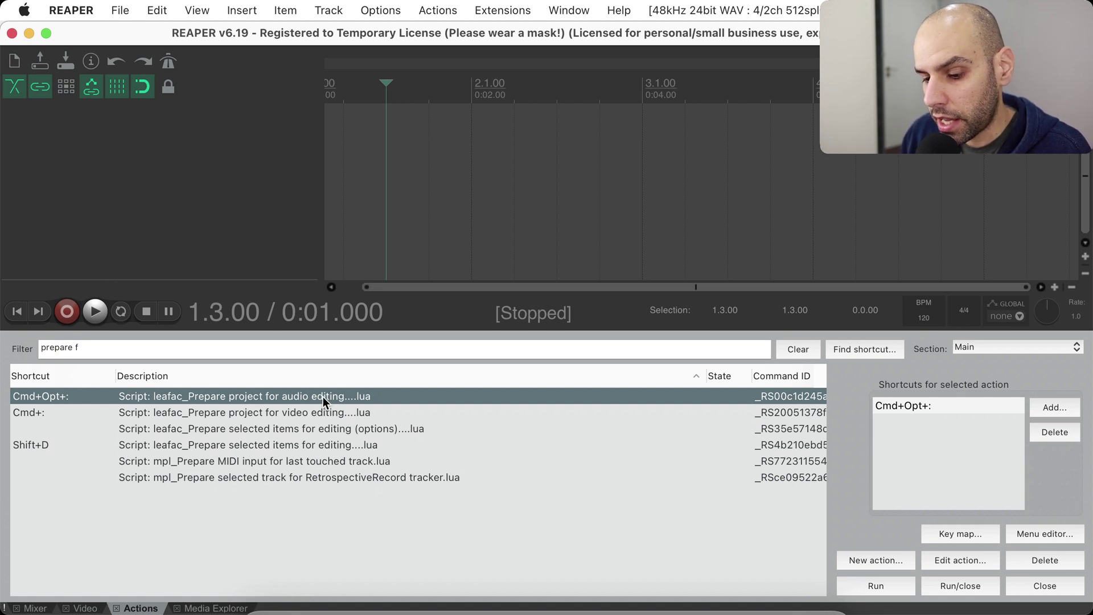
Run the leafac_Prepare project for audio editing script and set the project sample rate to 48000 Hz.
double_click(284, 396)
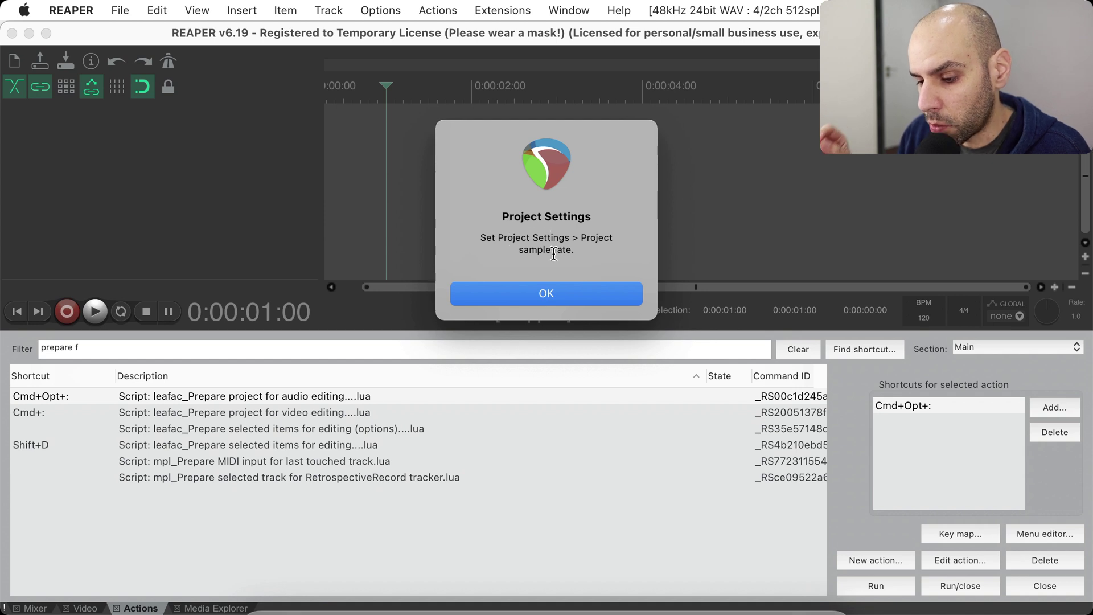
click(547, 294)
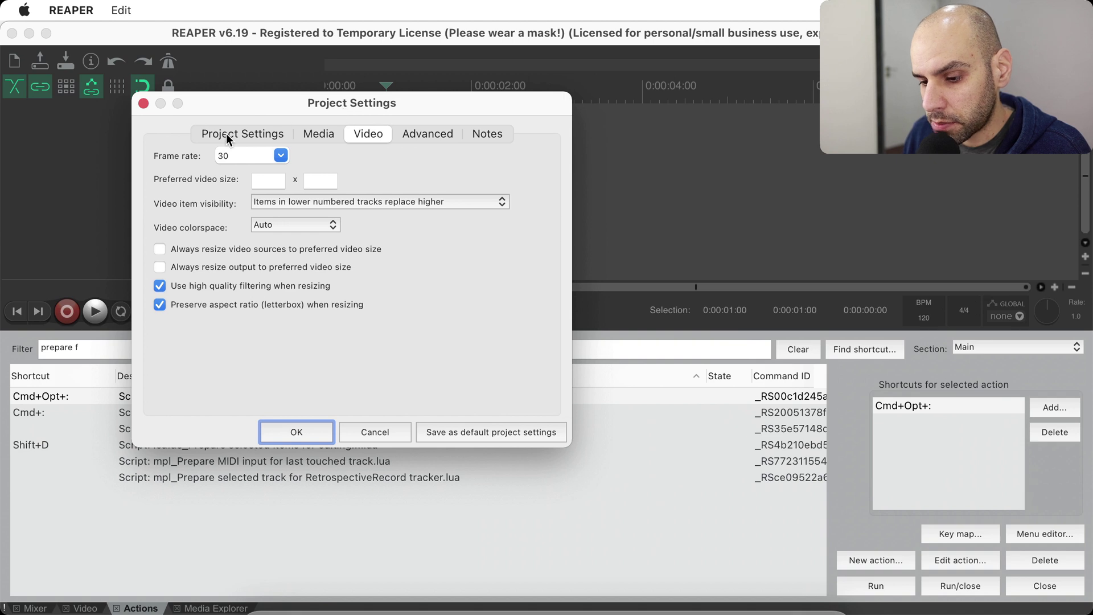
click(226, 135)
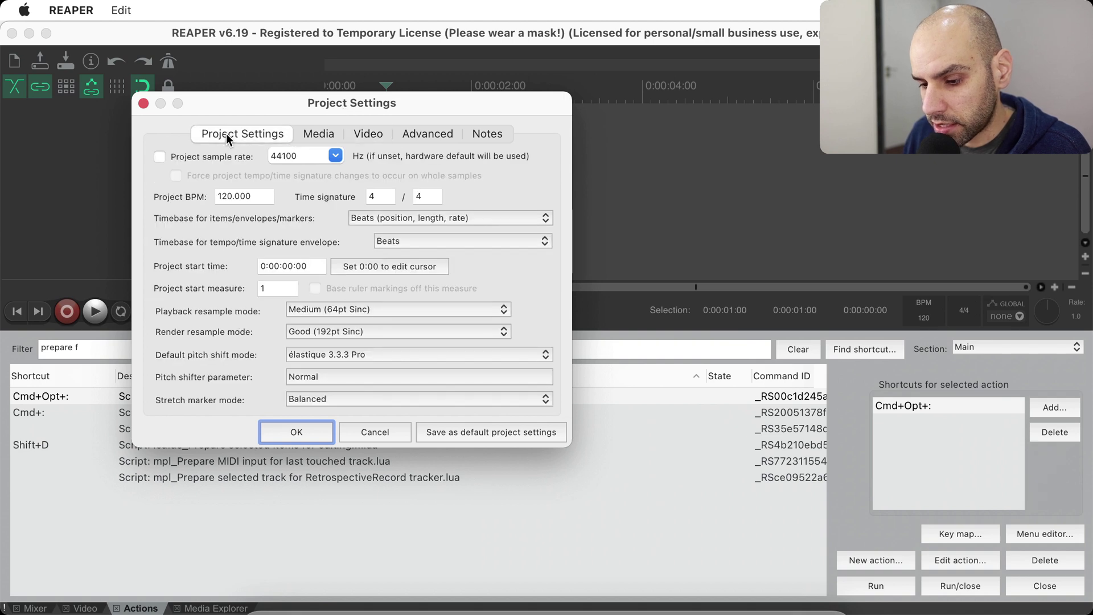
click(241, 162)
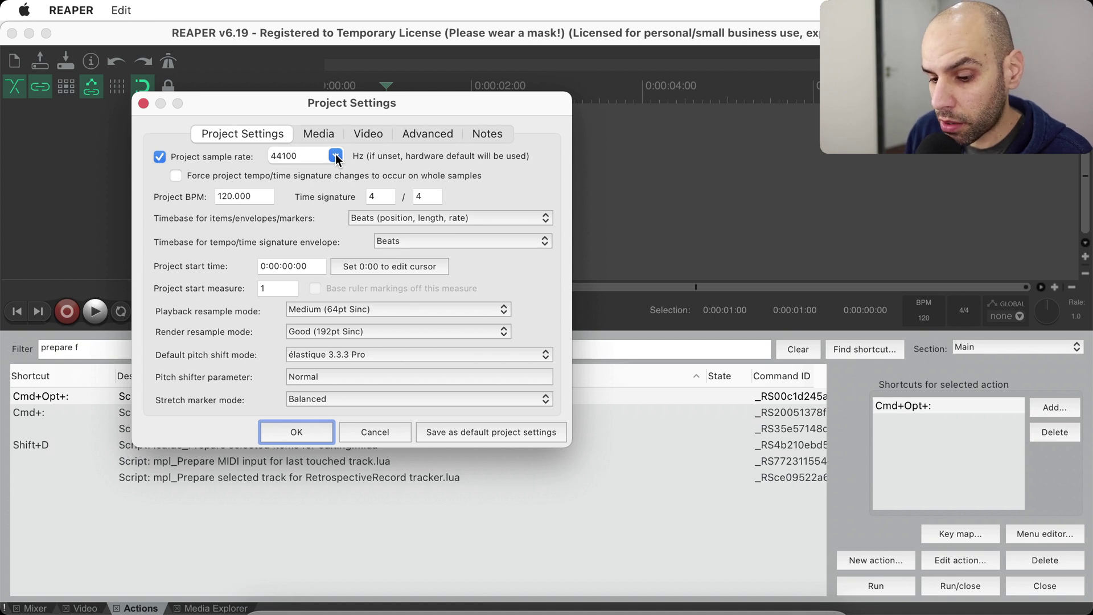
drag(302, 102, 470, 102)
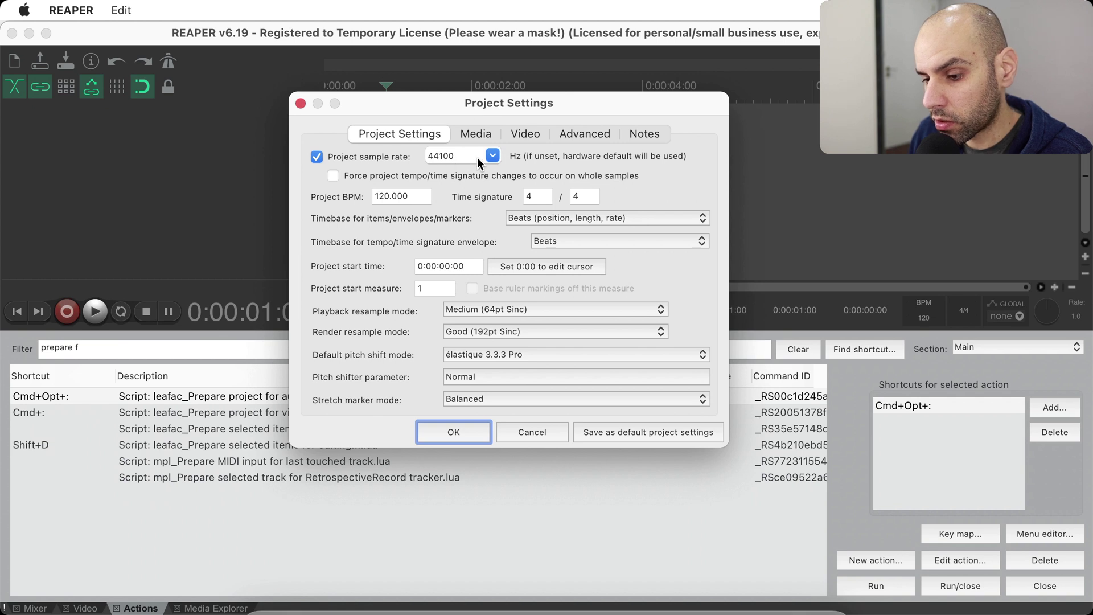
click(493, 155)
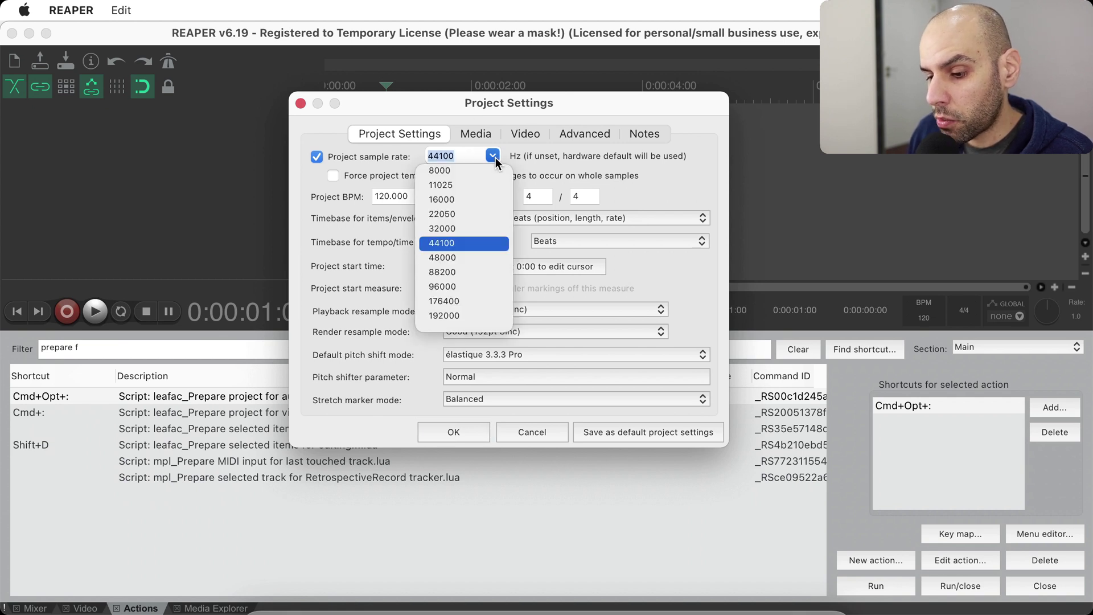
click(464, 254)
drag(491, 101, 478, 101)
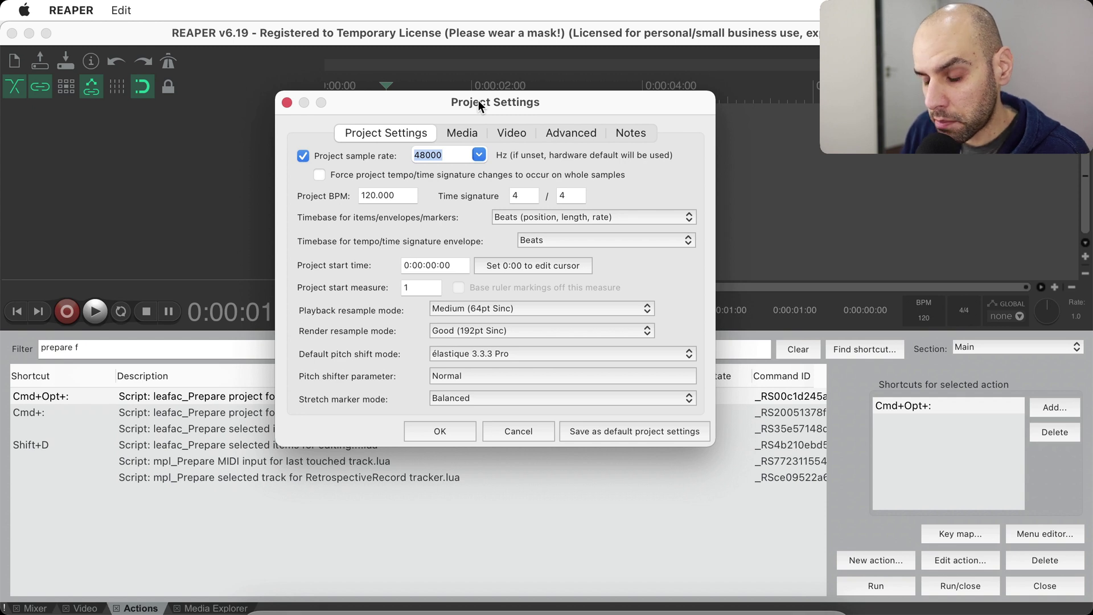
drag(478, 100, 516, 93)
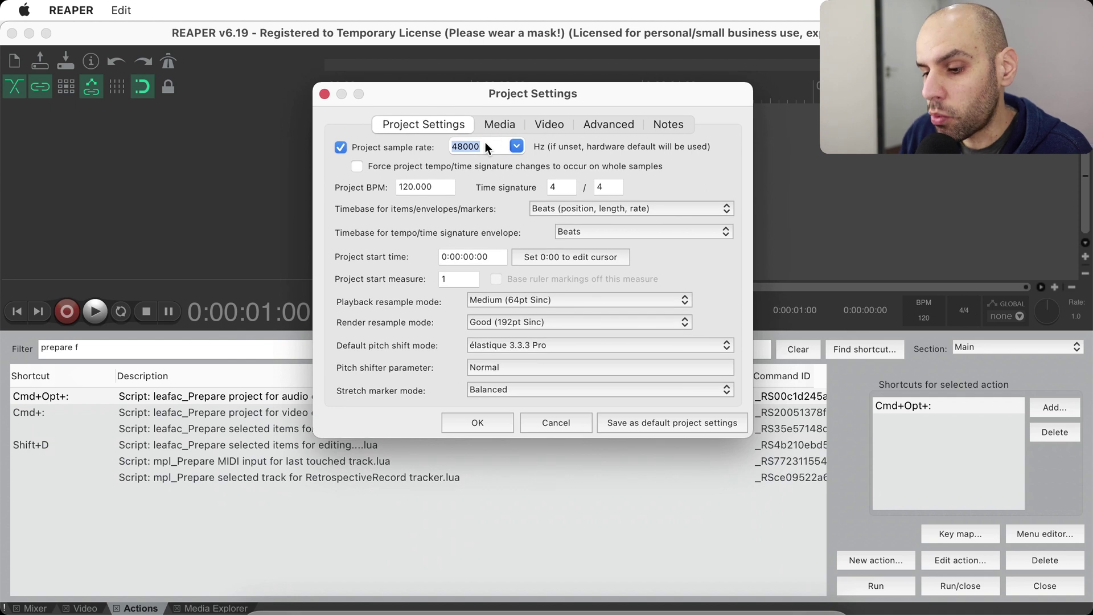
click(498, 419)
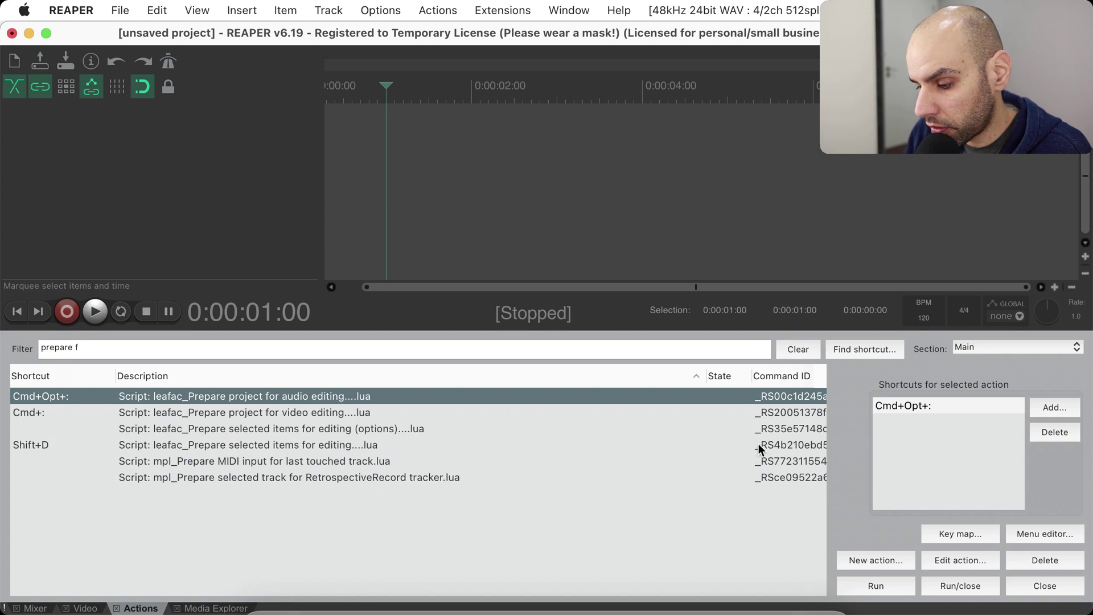
Open the audio-editing preparation script's source and review its ruler and preserve-pitch commands alongside the playrate's preserve-pitch option.
click(944, 560)
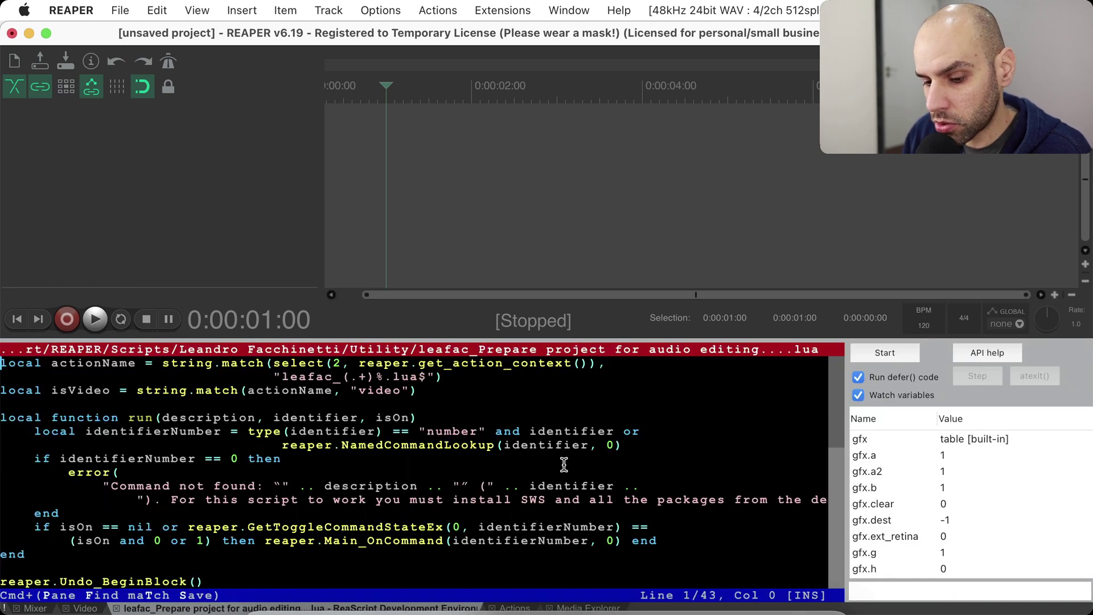
scroll(564, 465, down, 4)
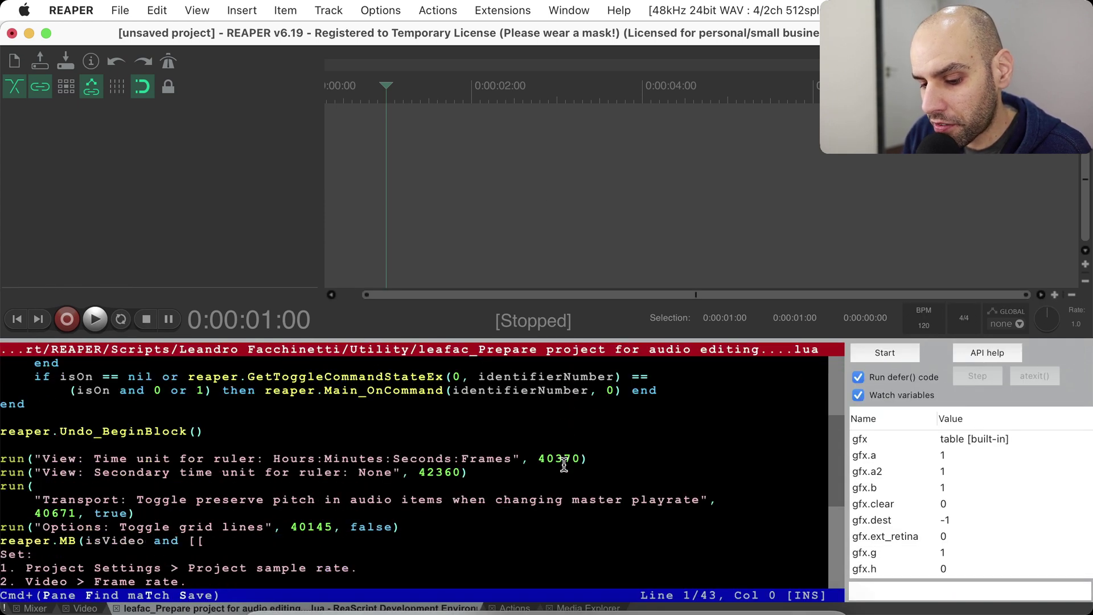
click(606, 455)
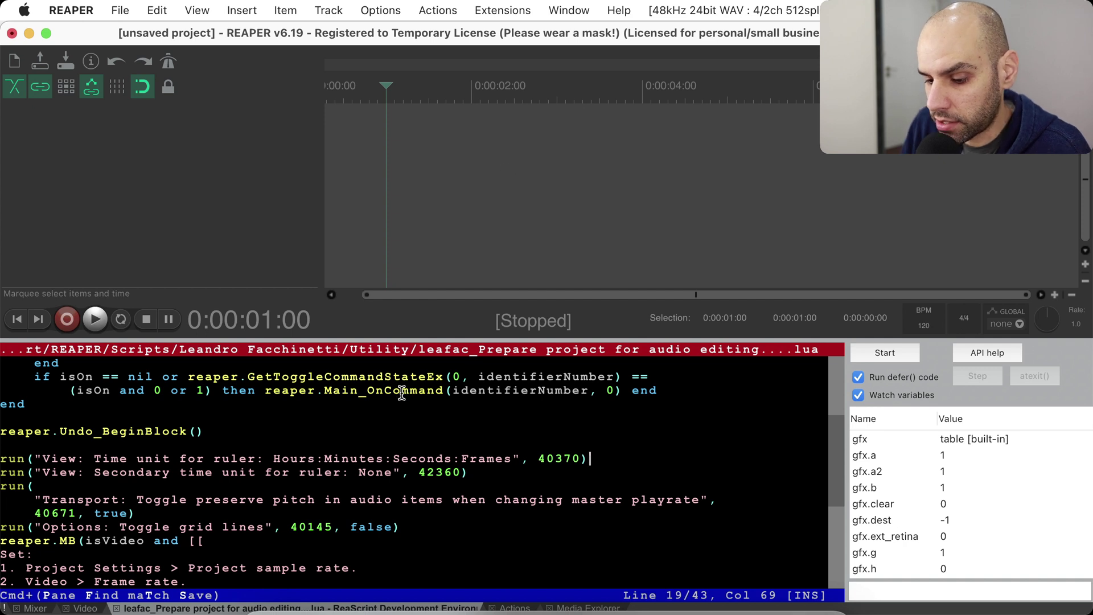
scroll(401, 392, down, 3)
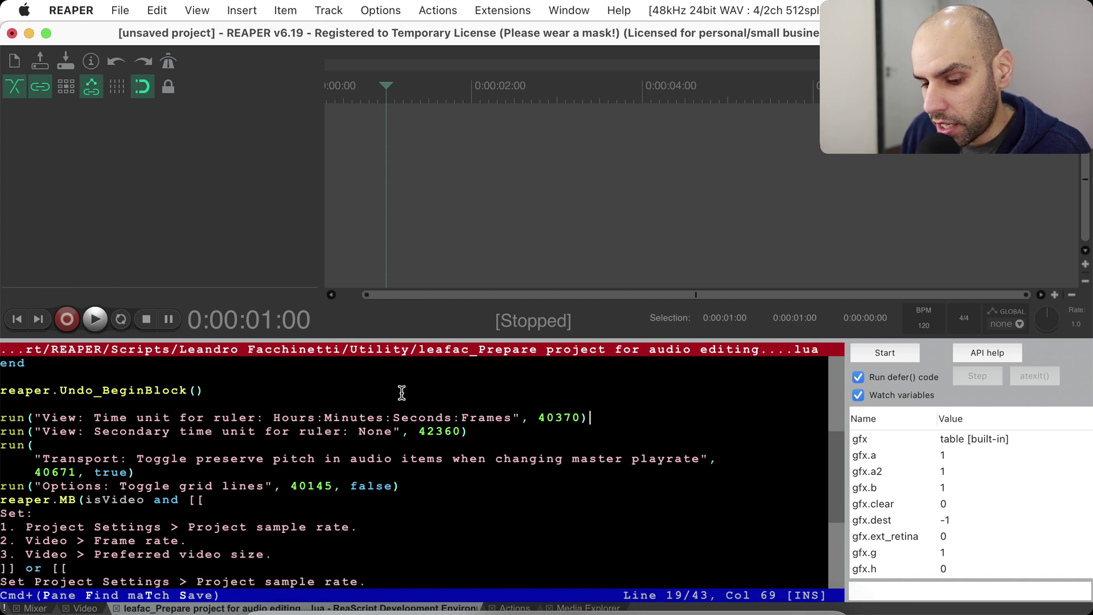
scroll(402, 393, down, 1)
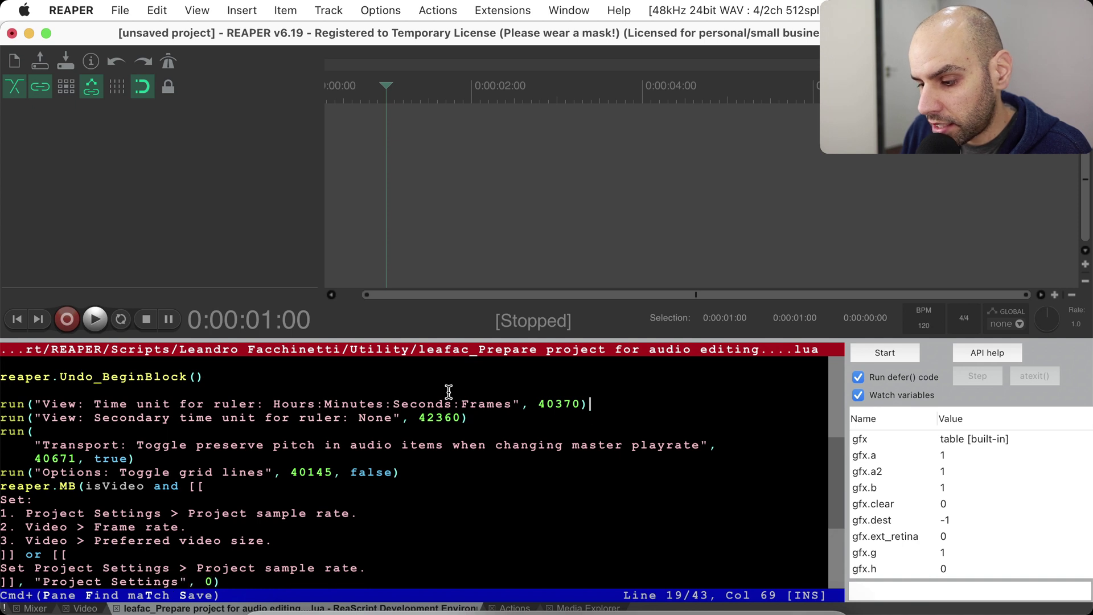
right_click(1046, 314)
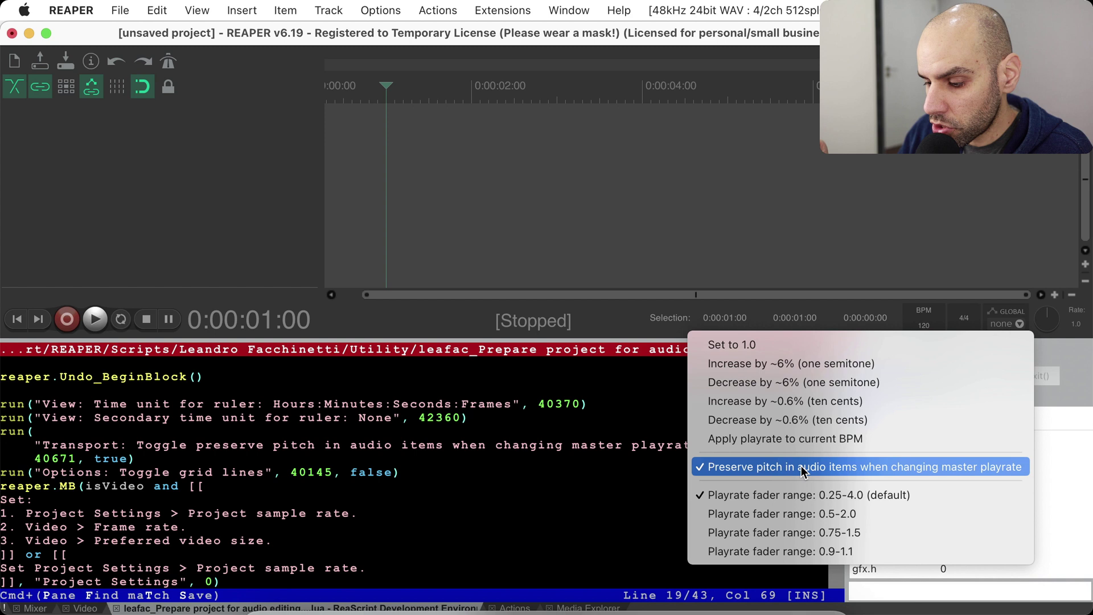
click(790, 230)
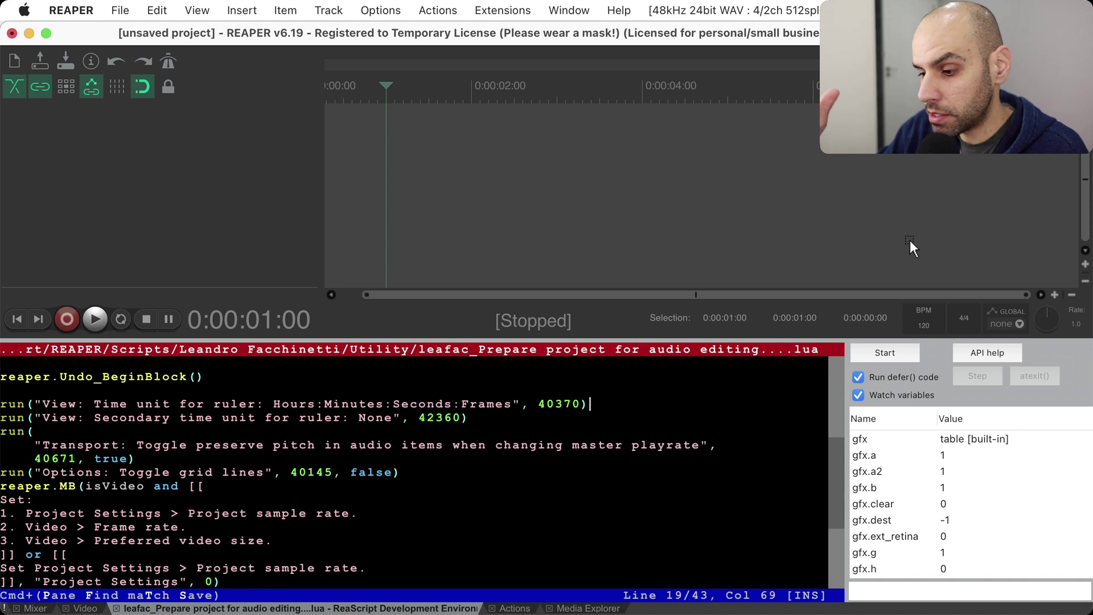
Try master playback rates of 1.672 and 1.864, check the preserve-pitch option, and reset the rate to 1.0.
mouse_move(1046, 320)
mouse_down()
mouse_move(1046, 293)
mouse_move(1045, 320)
mouse_up()
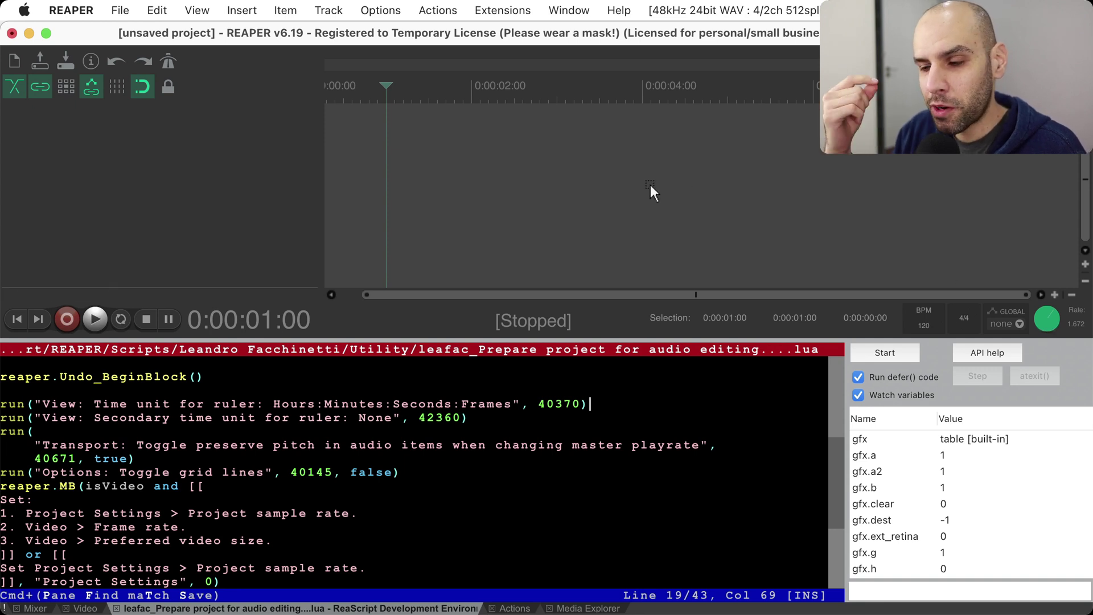
mouse_move(1048, 321)
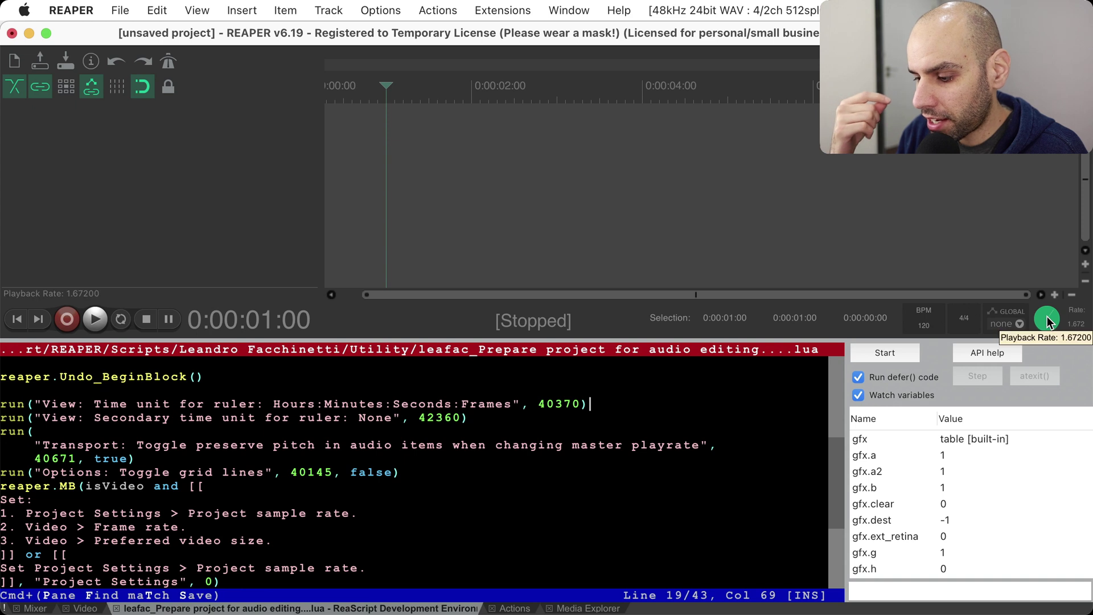
scroll(1048, 321, up, 3)
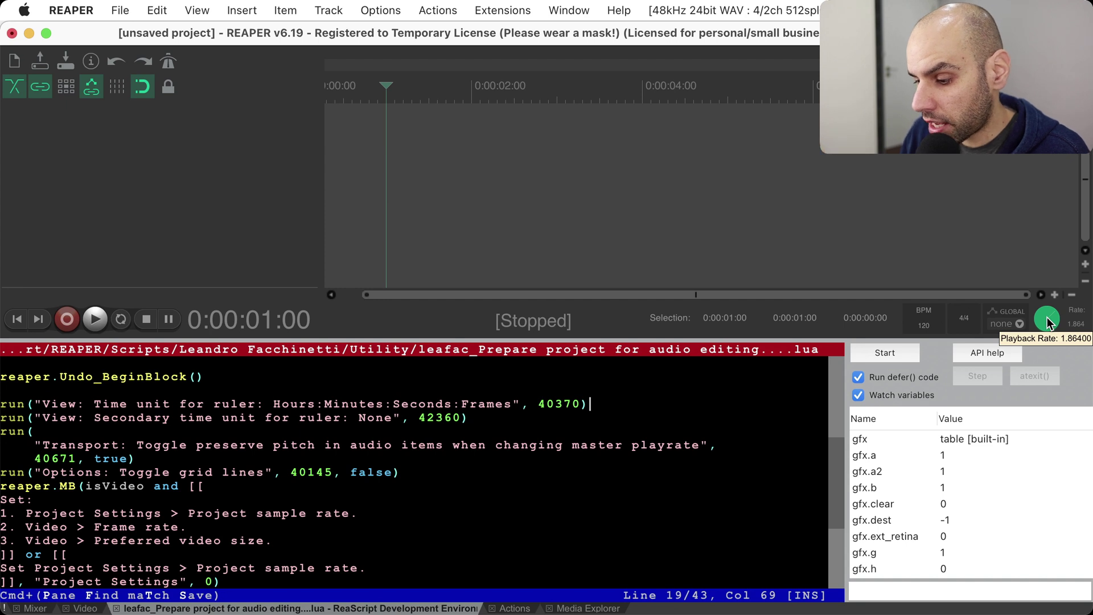
right_click(1047, 322)
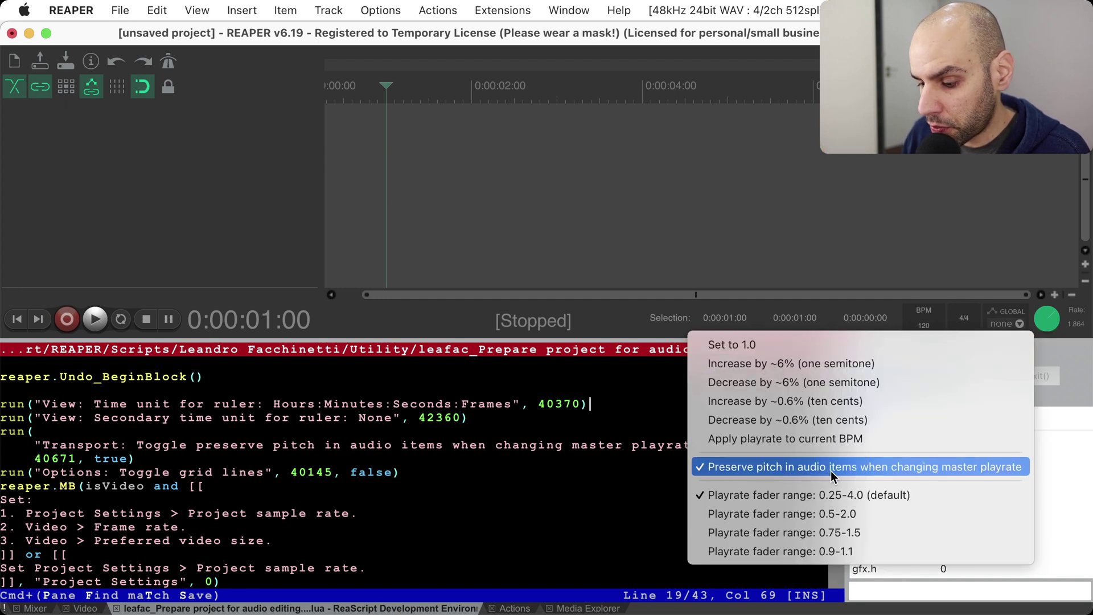
click(807, 245)
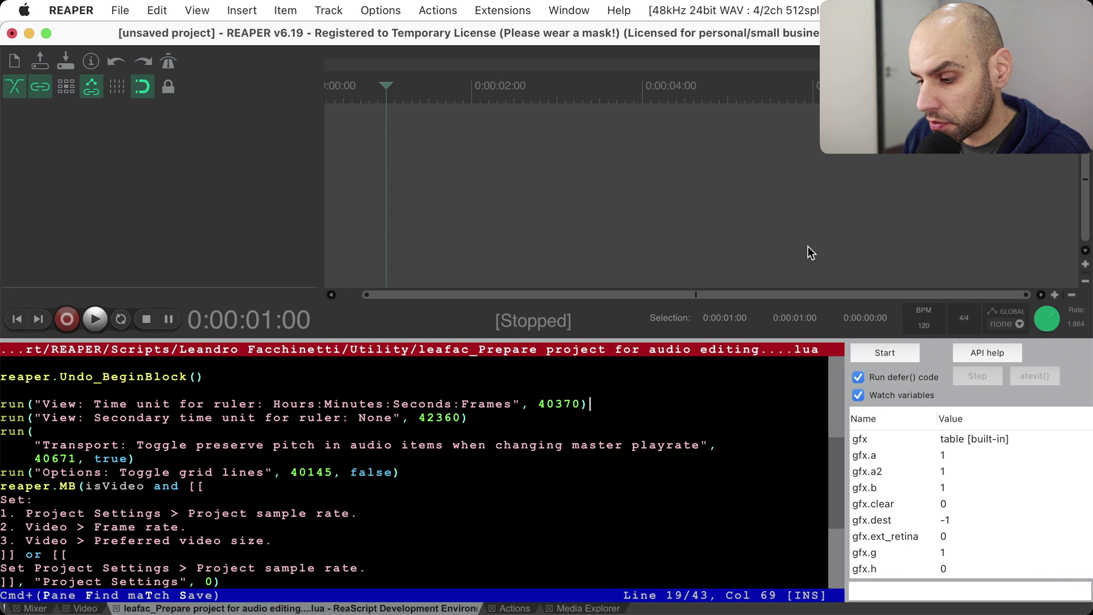
double_click(1044, 318)
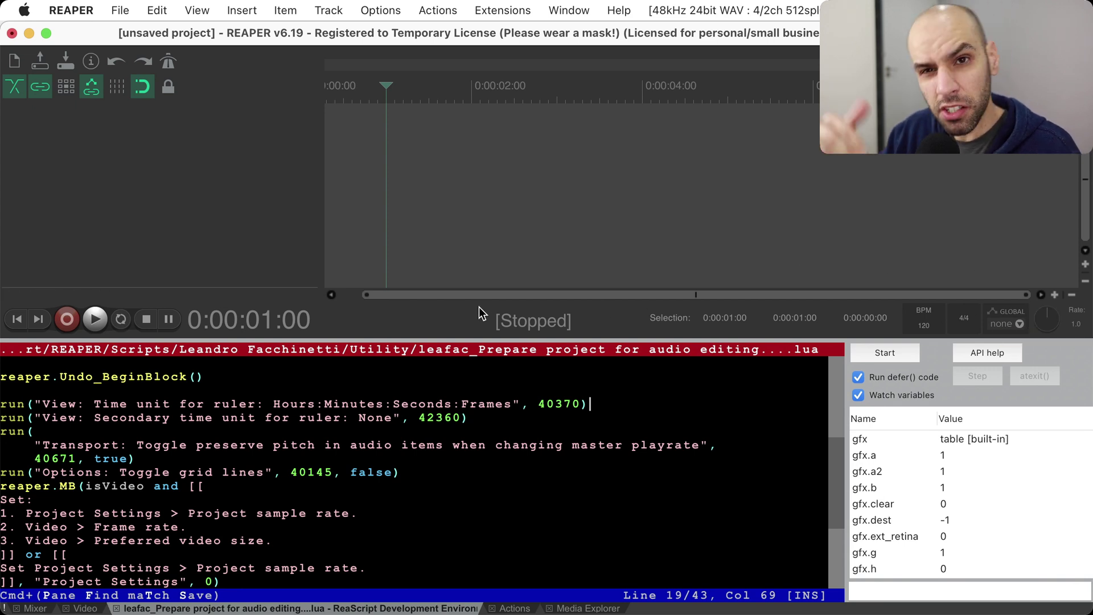
Search the action list for "fast for" and select the 125% master playrate toggle script.
click(521, 608)
click(381, 352)
key(super+a)
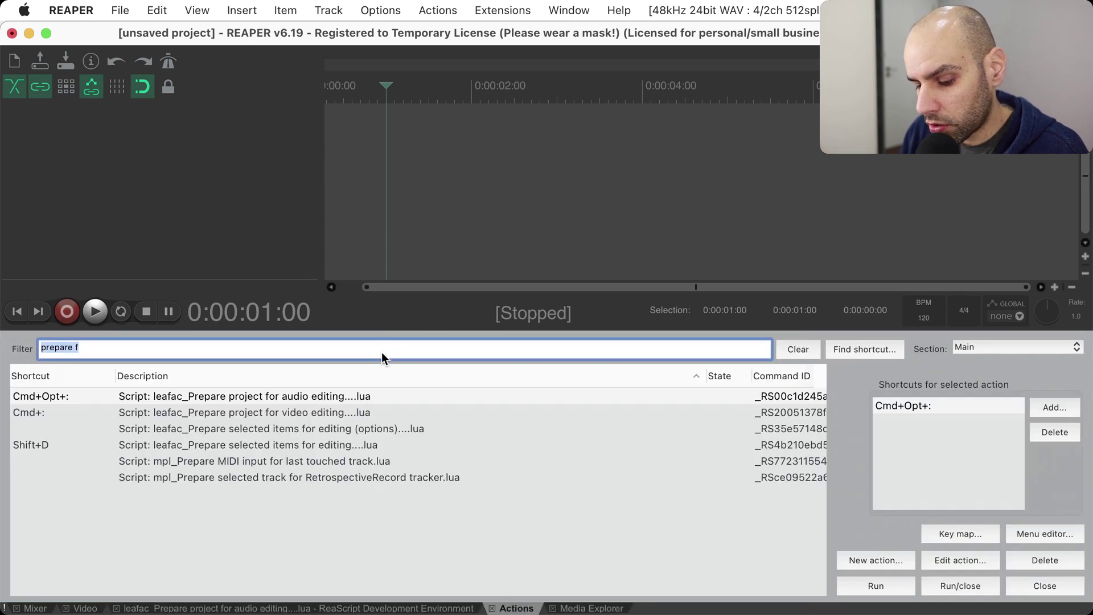
text(fast for)
click(333, 397)
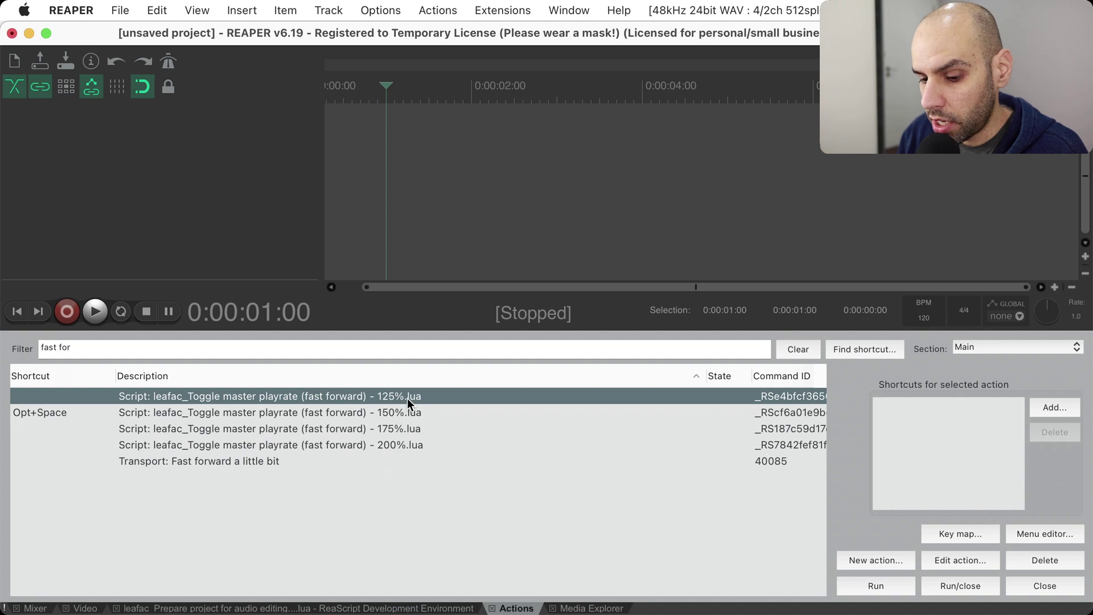
Place the edit cursor at 0:00:01:19 and toggle the 150% fast-forward master playrate on and off repeatedly, leaving it off.
click(442, 219)
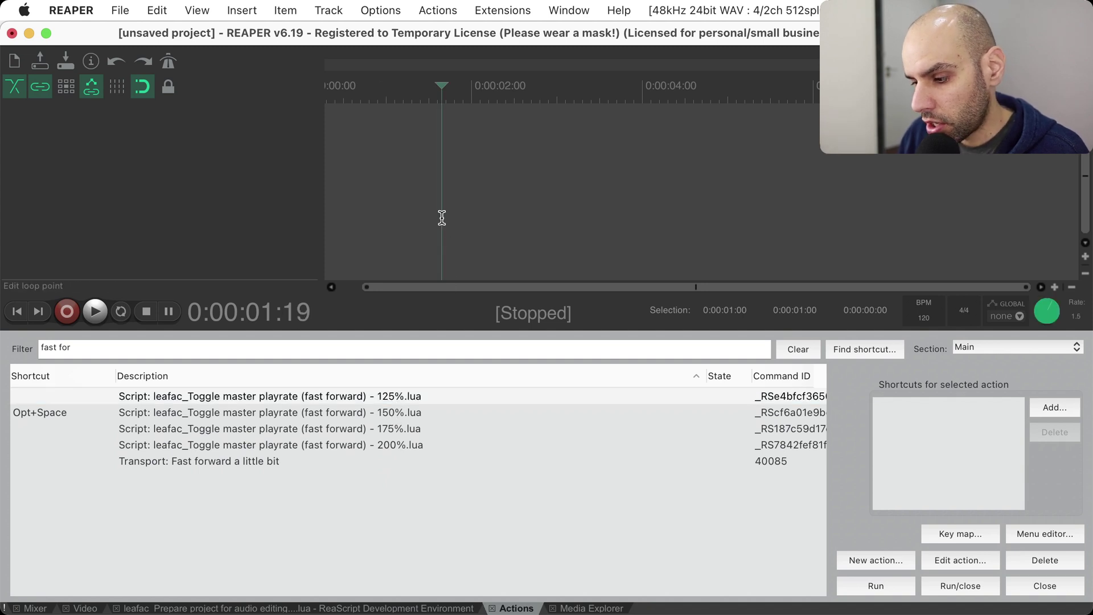
key(alt+space)
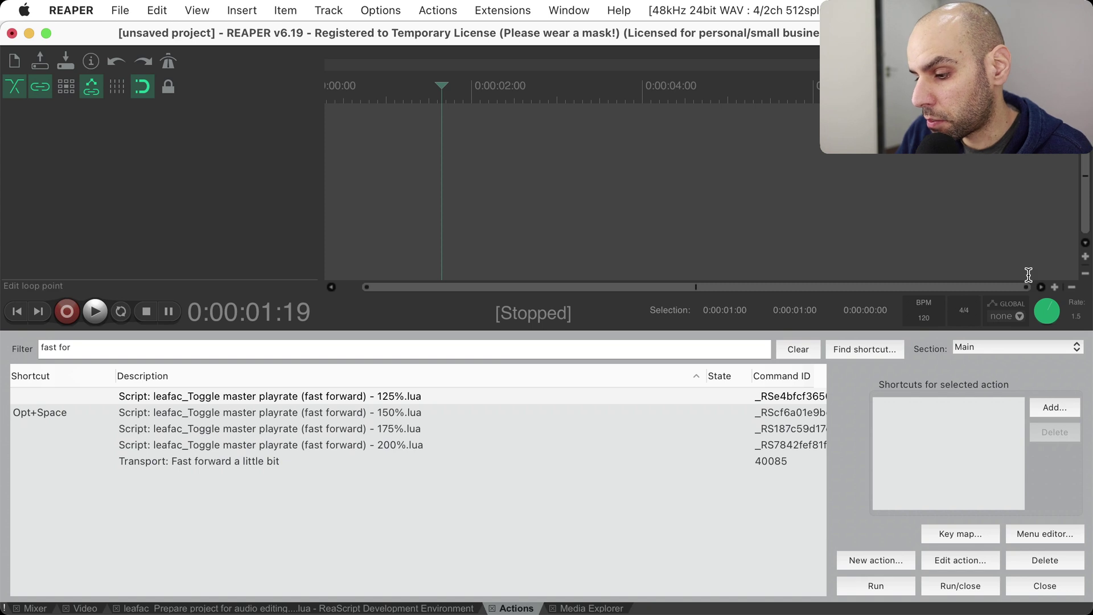
key(alt+space)
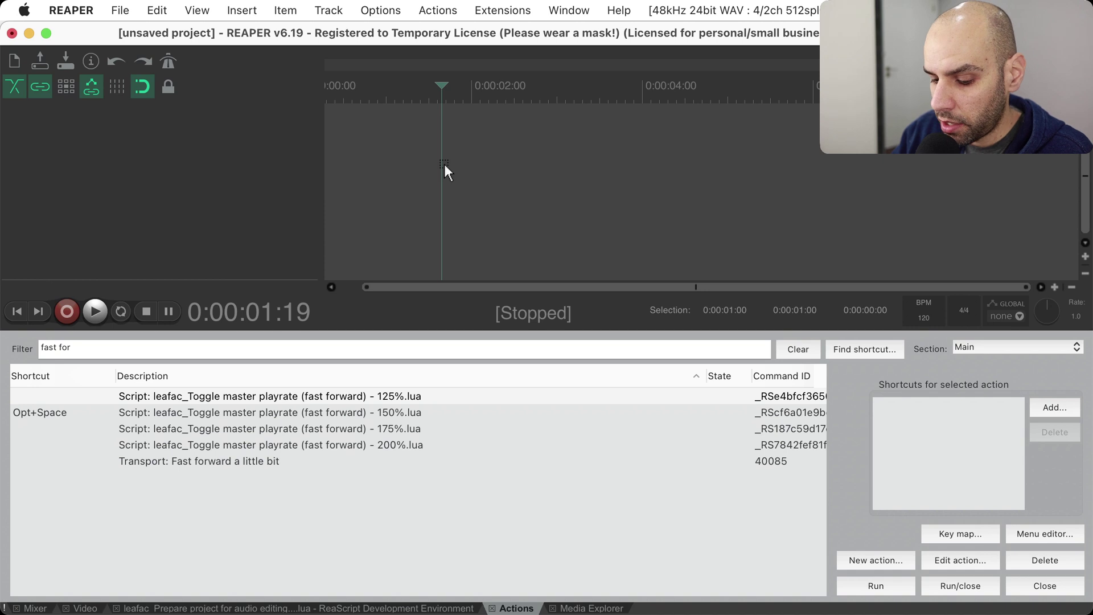
key(alt+space)
key(alt+space)
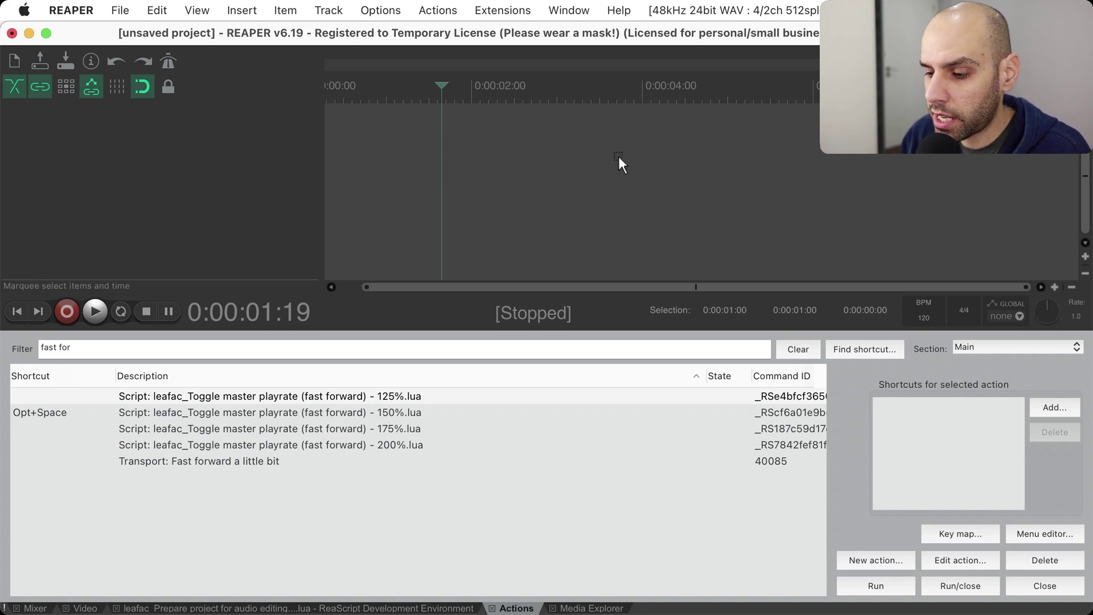
key(alt+space)
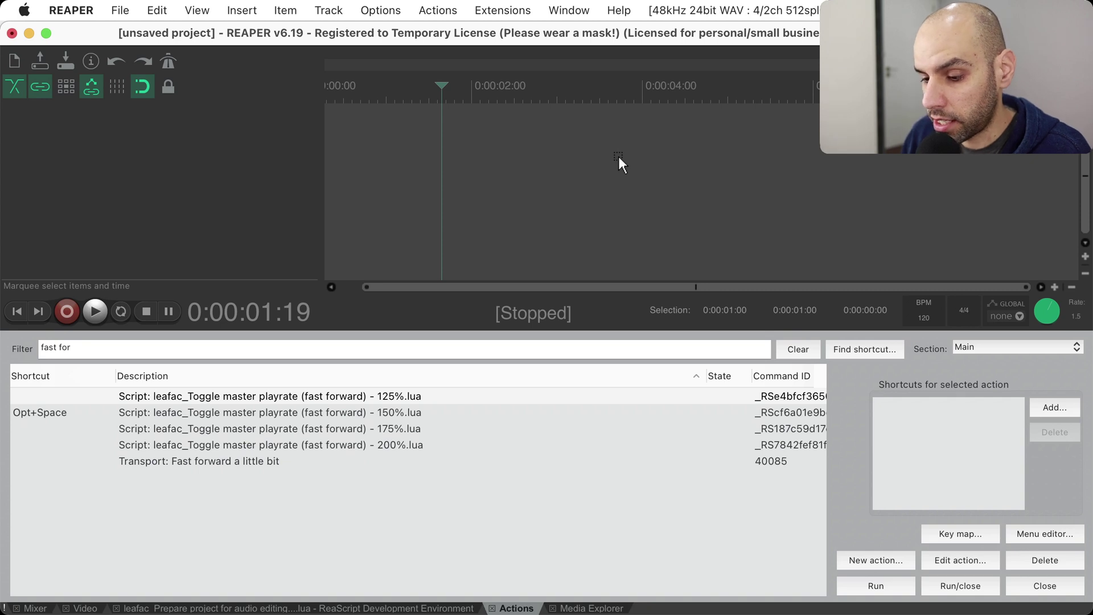
key(alt+space)
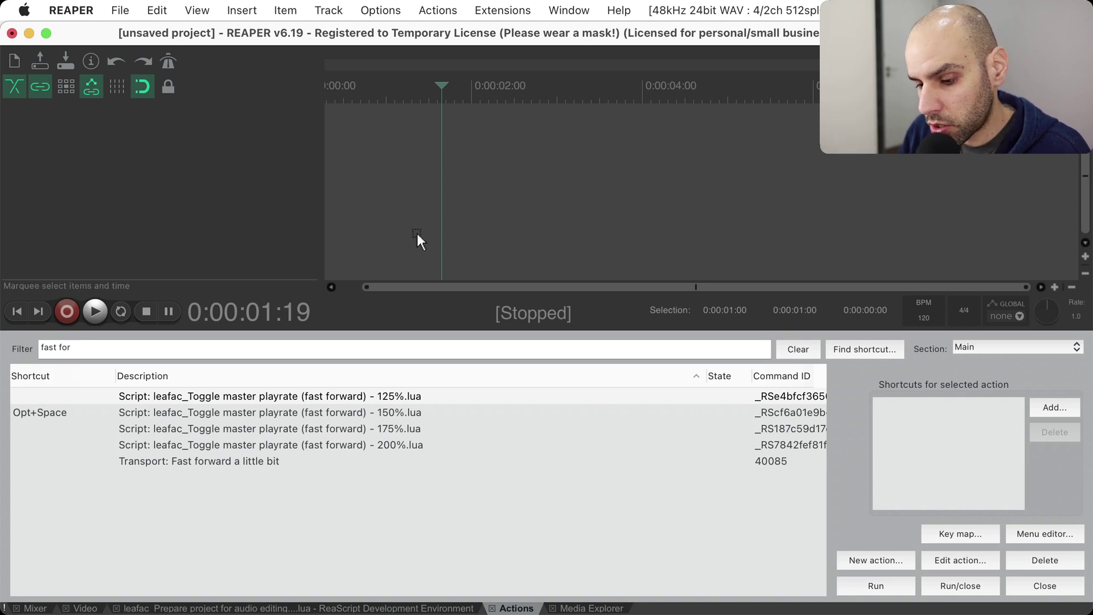
Return to the audio-editing preparation script's source and review its grid lines and project settings commands.
click(201, 607)
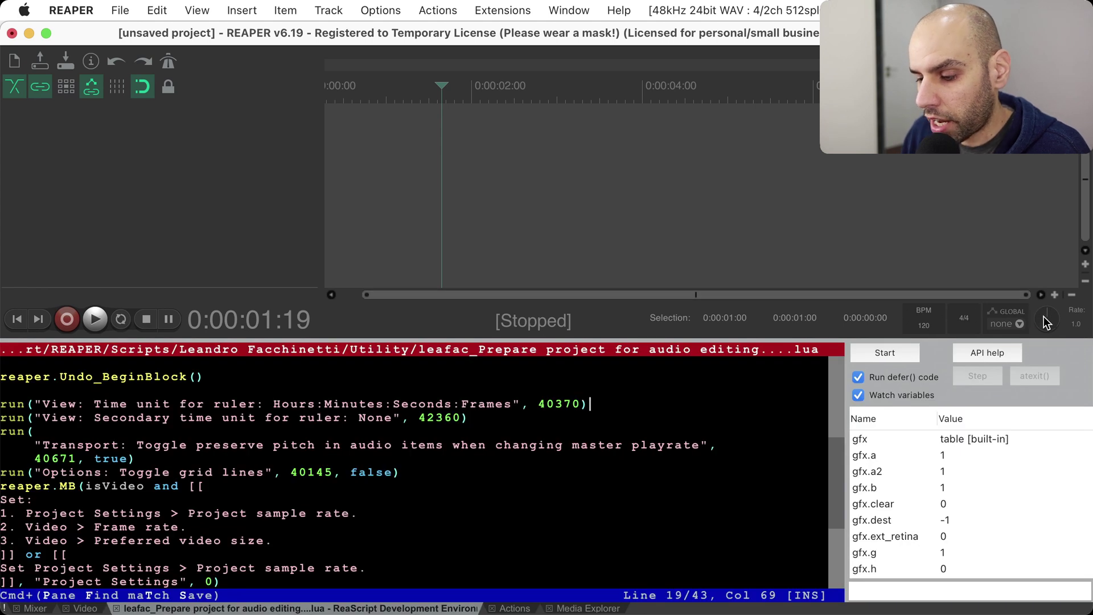
mouse_move(1043, 316)
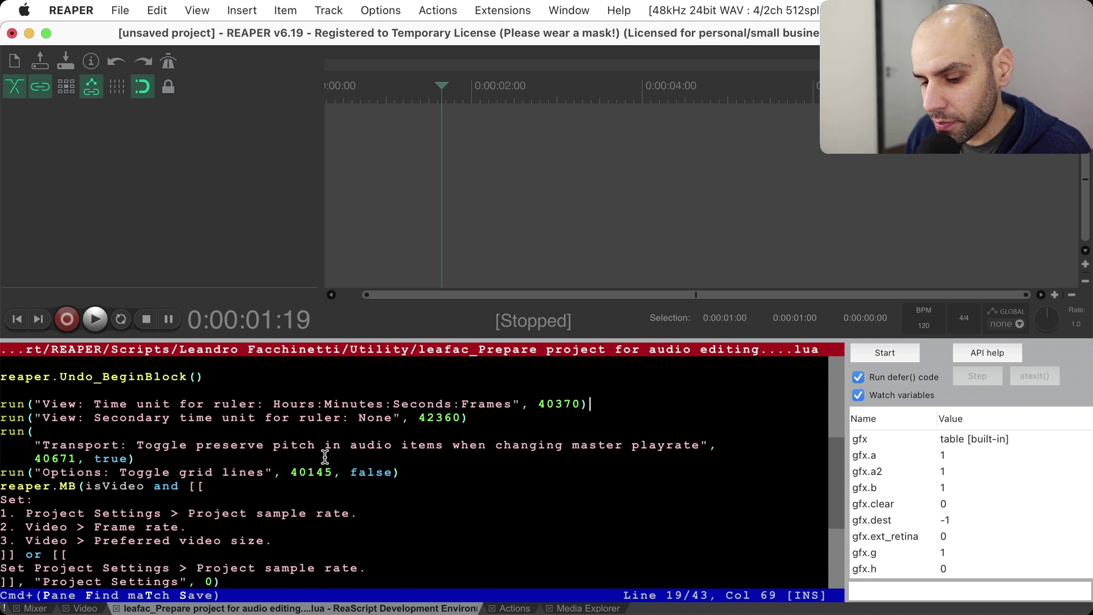
scroll(323, 453, down, 2)
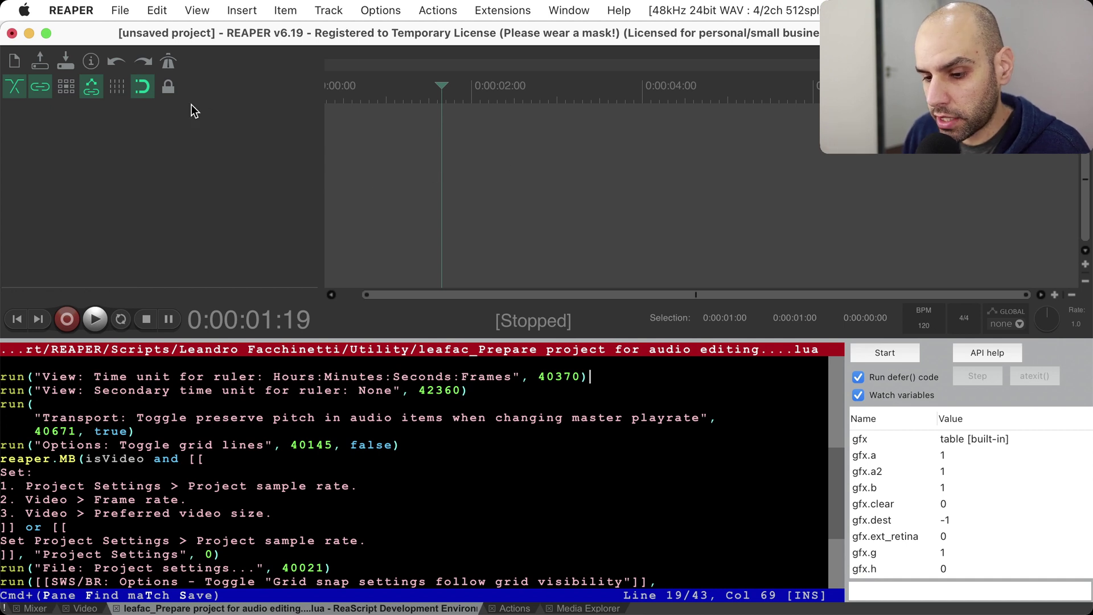
Add two empty tracks and make a time selection from about 0:00:01:08 to 0:00:02:16.
double_click(254, 186)
double_click(254, 186)
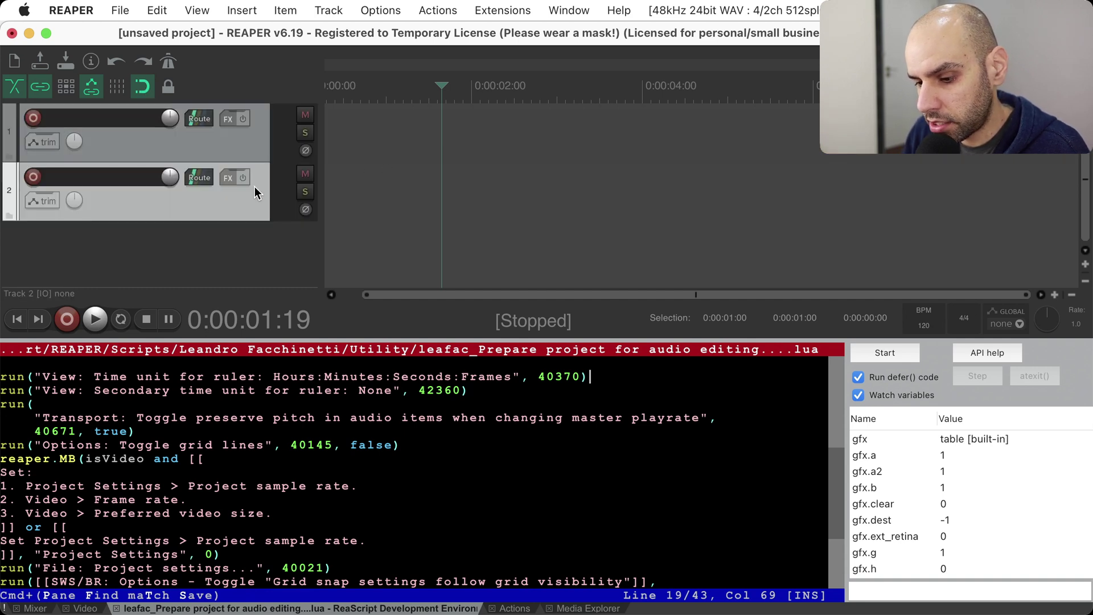
drag(517, 133, 408, 132)
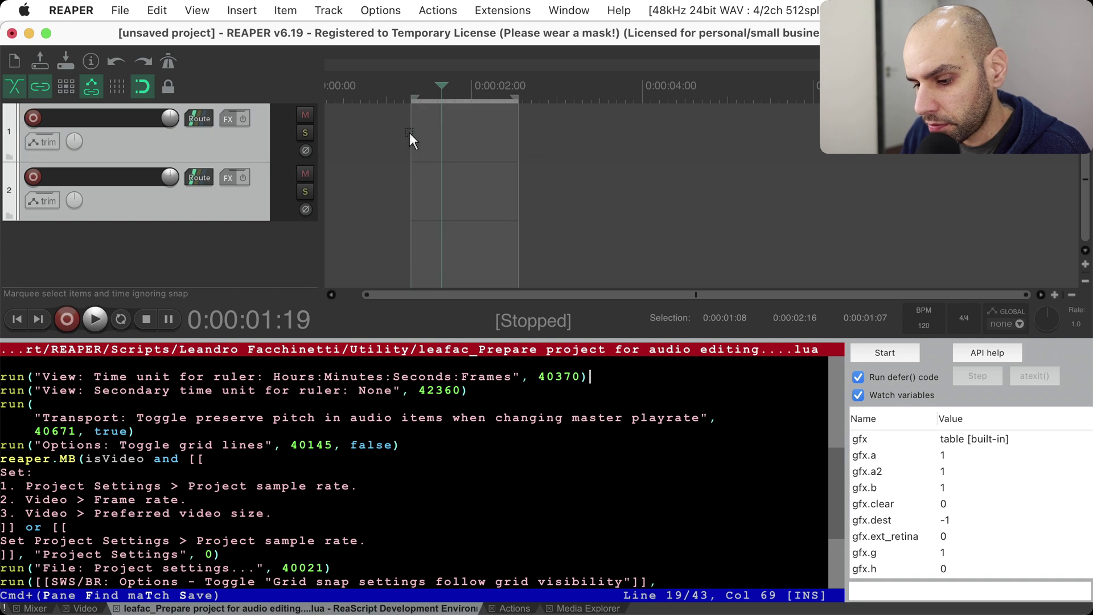
Insert an empty MIDI item on each of the two tracks and move the items so they start at the same position.
click(466, 136)
drag(513, 145, 350, 146)
mouse_move(454, 193)
mouse_down()
mouse_move(352, 194)
mouse_move(348, 183)
mouse_move(422, 189)
mouse_up()
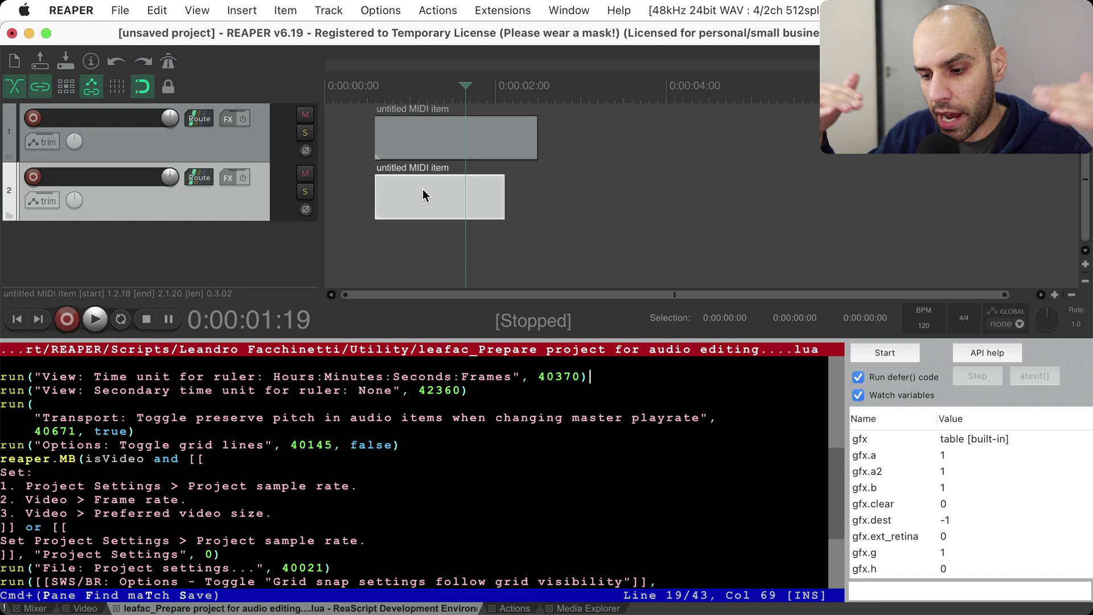
mouse_move(422, 189)
mouse_down()
mouse_move(388, 186)
mouse_move(416, 196)
mouse_up()
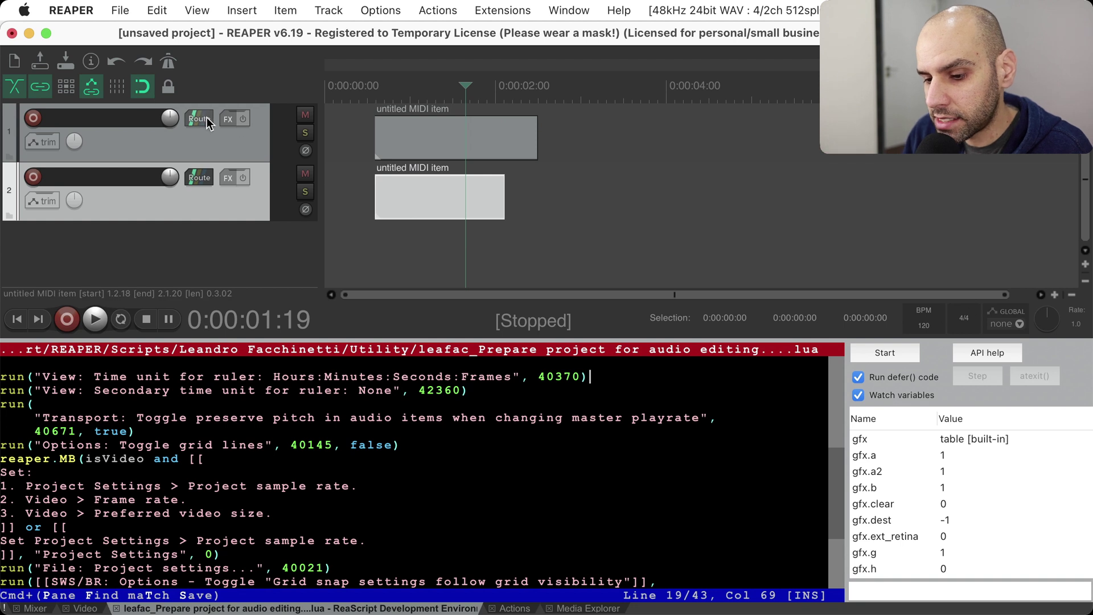
click(117, 88)
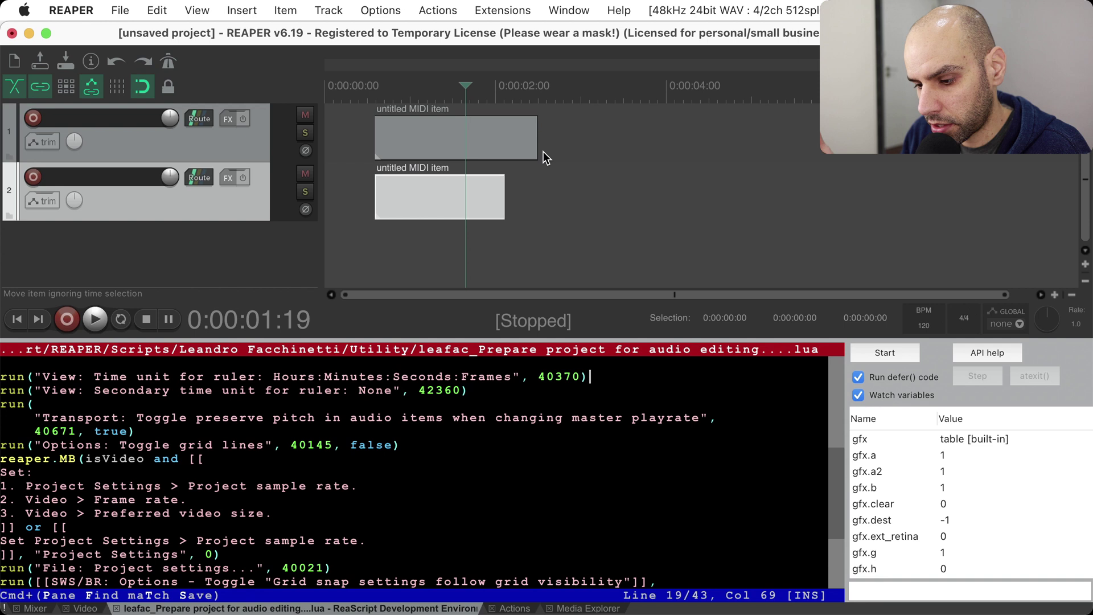
key(ctrl+End)
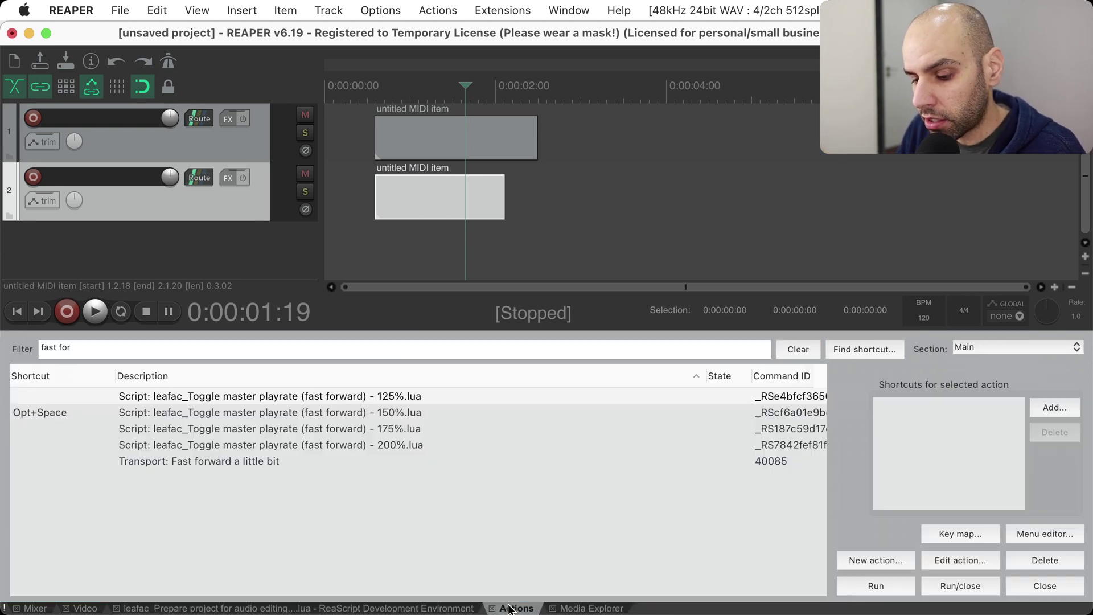
Search the action list for "prep" and run the "leafac_Prepare project for video editing" script.
click(506, 606)
triple_click(299, 346)
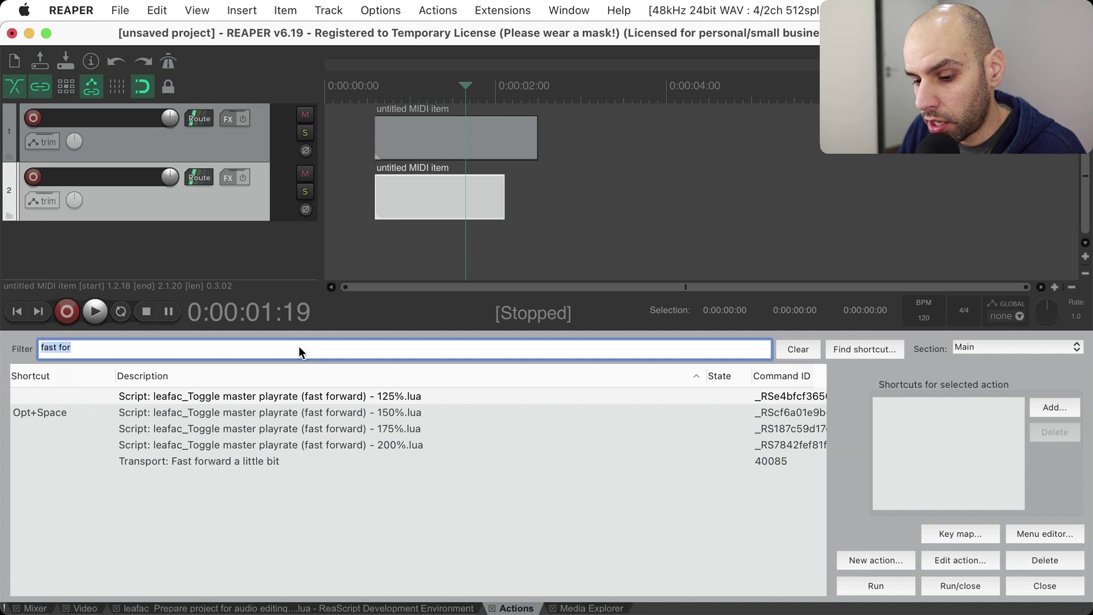
text(prep)
click(299, 415)
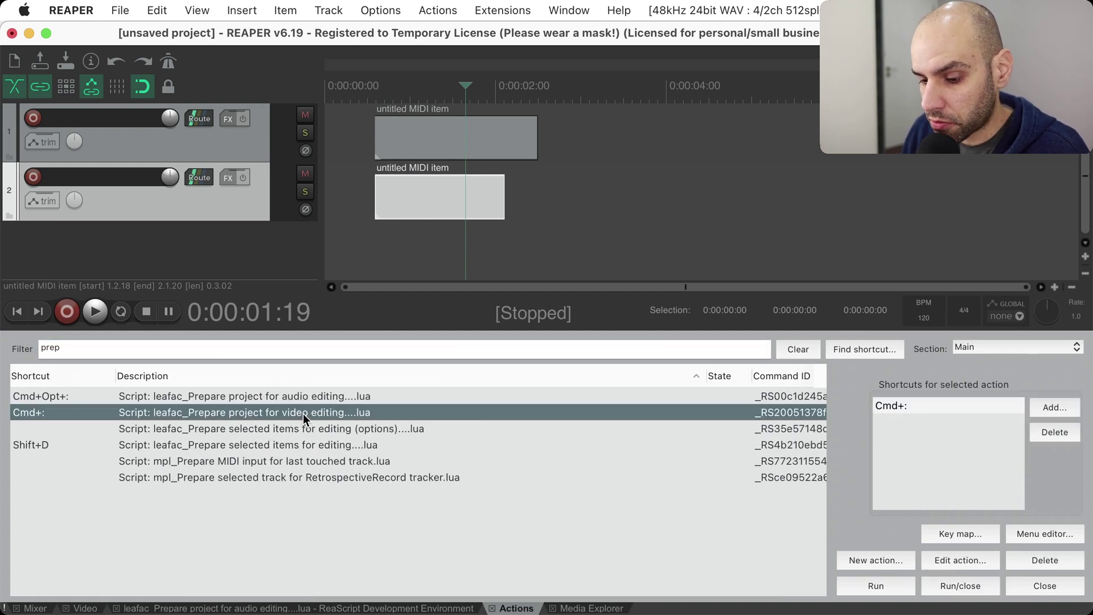
click(863, 582)
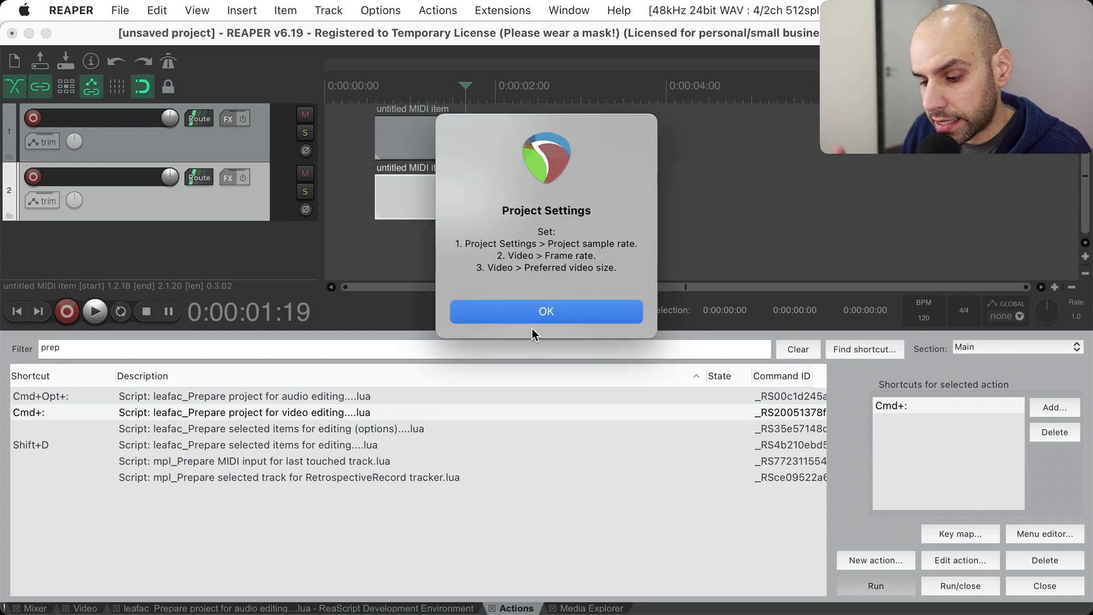
Read the script's Project Settings instructions on sample rate, frame rate and preferred video size, and acknowledge them.
drag(499, 209, 617, 210)
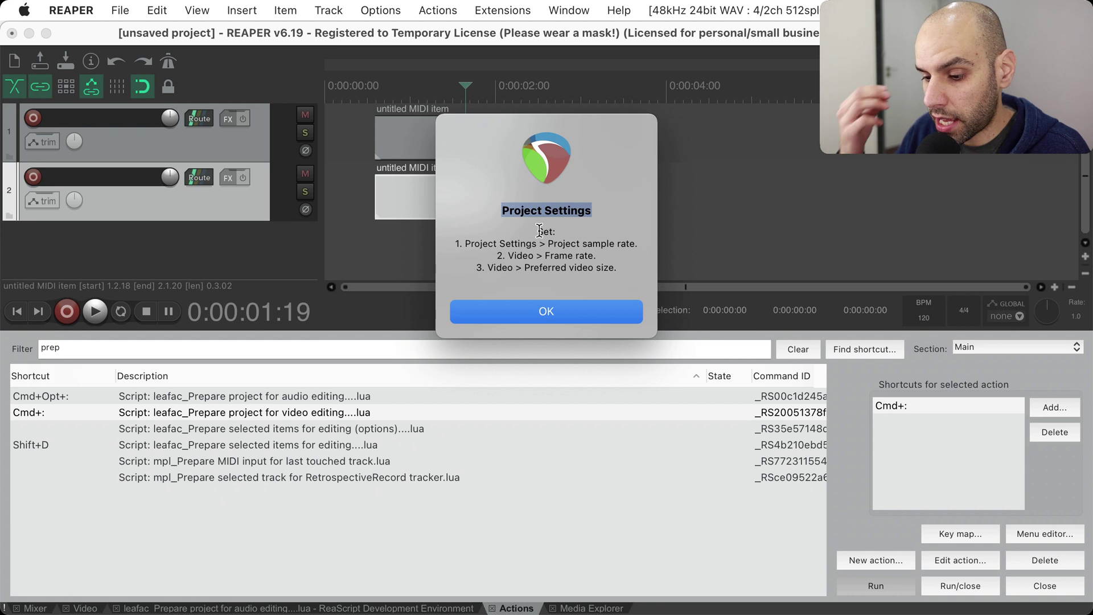
drag(636, 244, 460, 243)
click(497, 252)
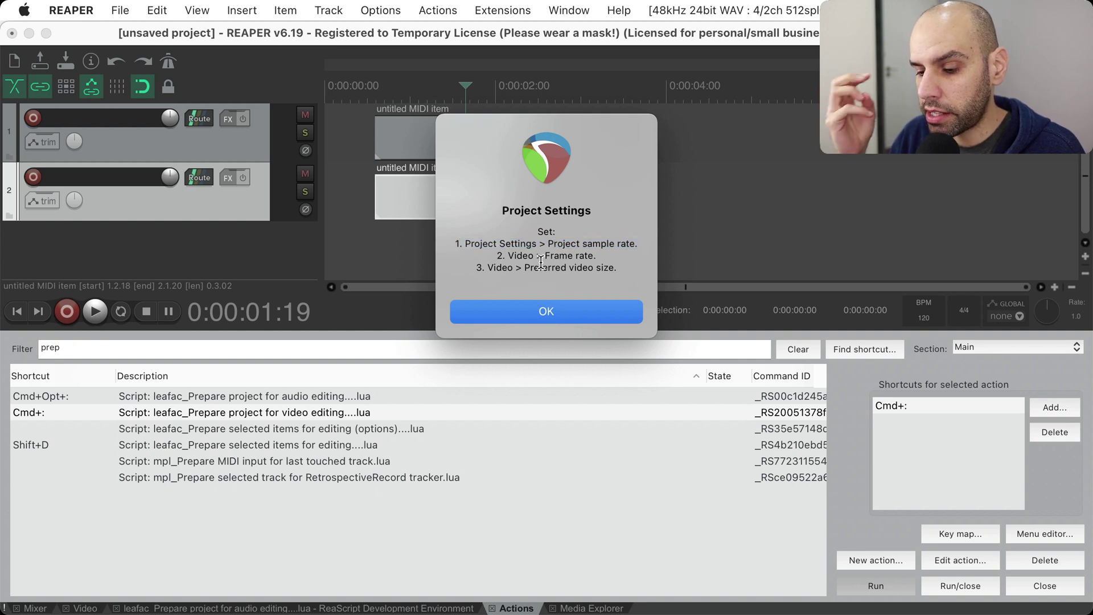
click(547, 313)
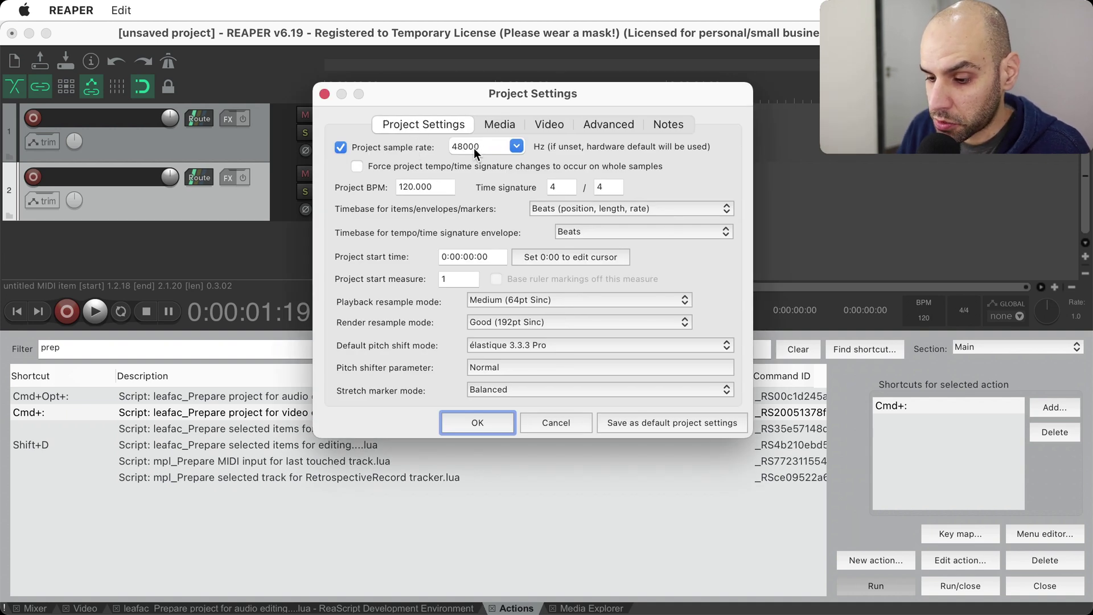
Set the project's video frame rate to 25 and its preferred video size to 2560 x 1440.
click(552, 124)
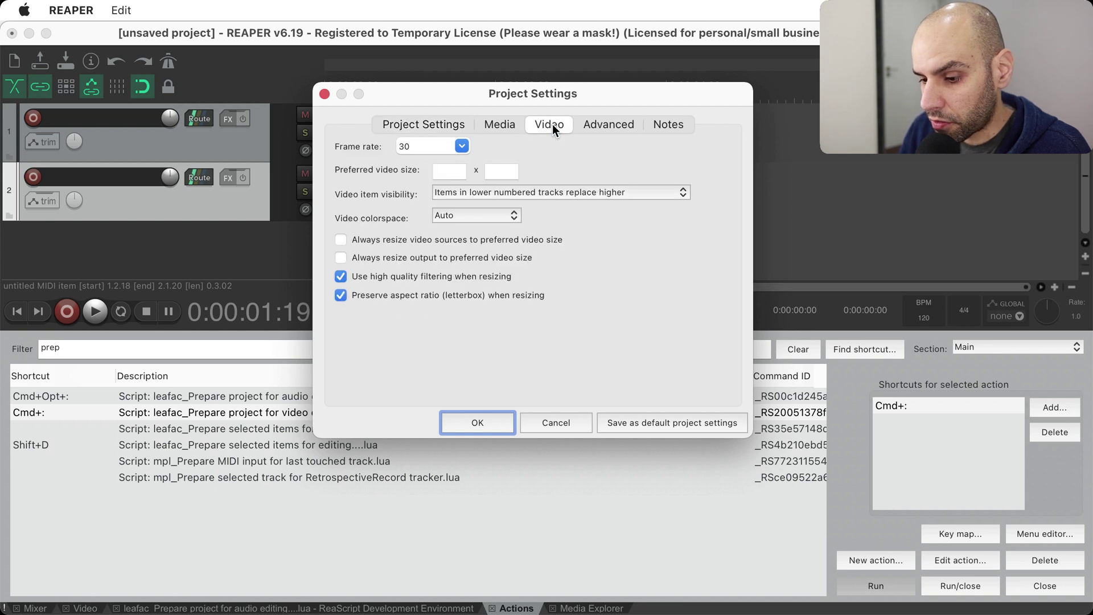
click(462, 147)
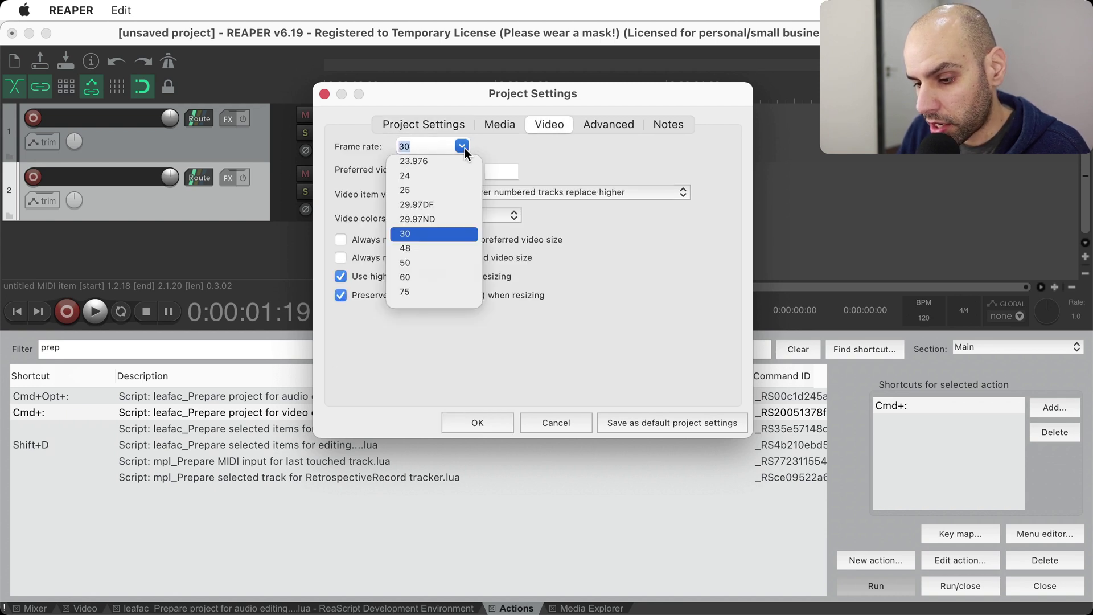
click(431, 186)
click(453, 171)
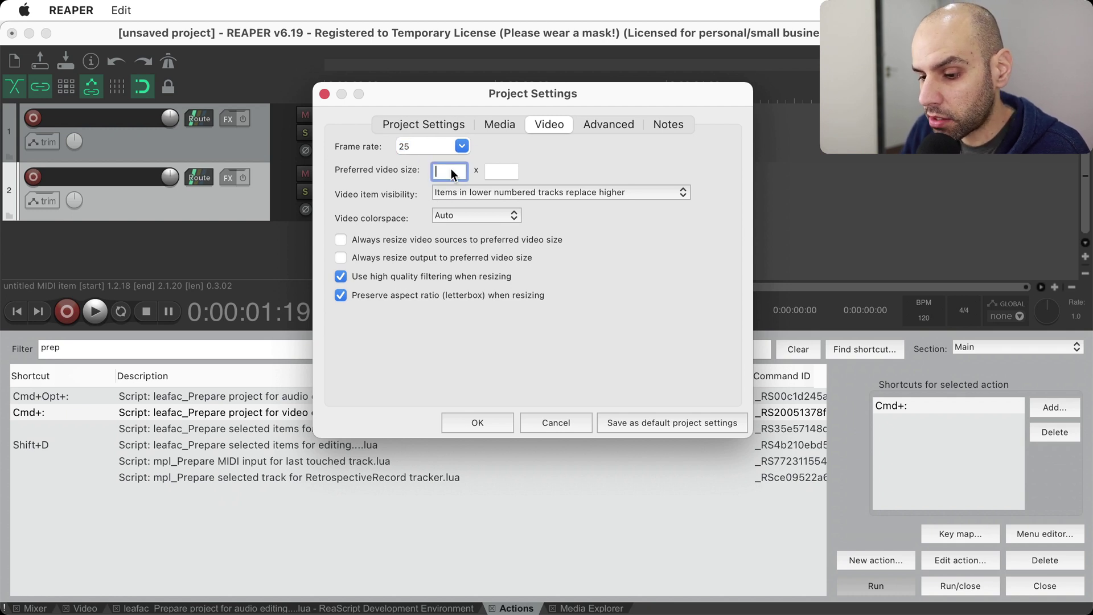
text(2560)
key(Tab)
text(1440)
key(Tab)
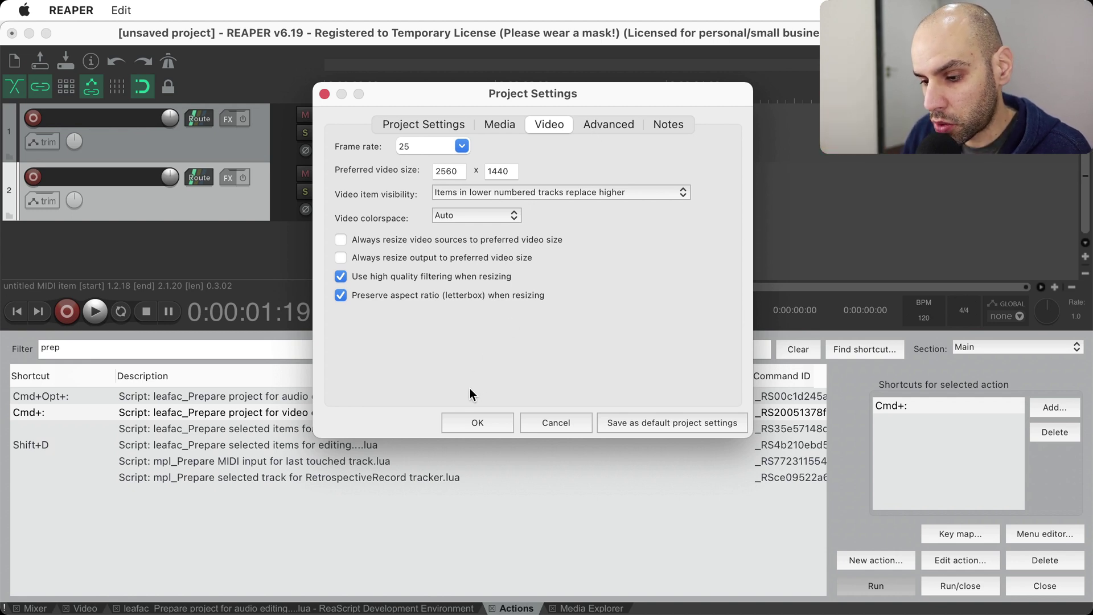
click(480, 421)
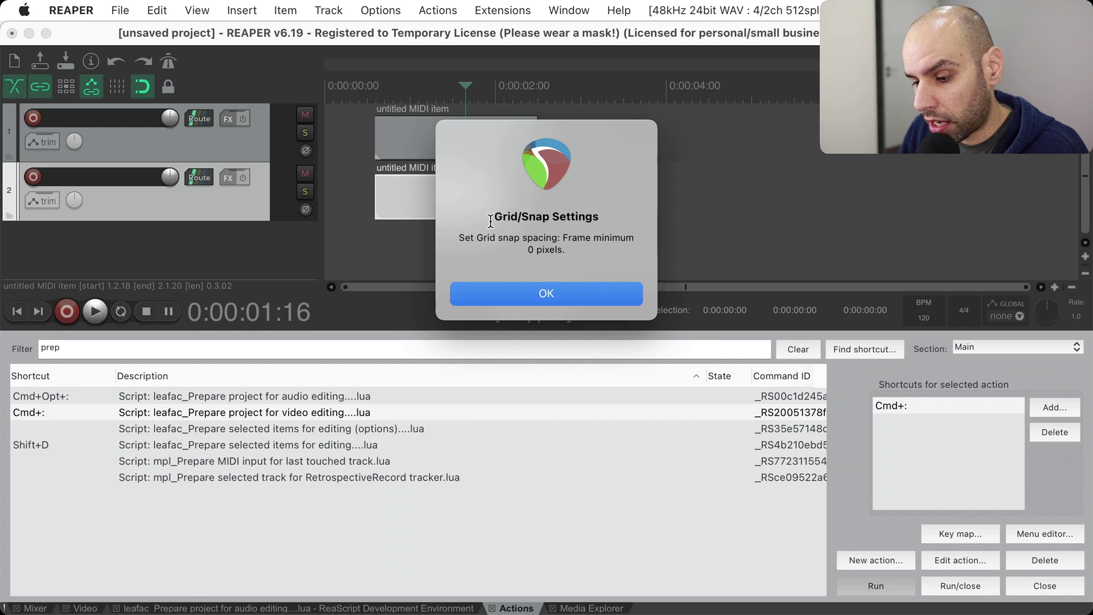
Read the script's Grid/Snap Settings instructions on grid snap spacing and acknowledge them.
drag(490, 221, 611, 233)
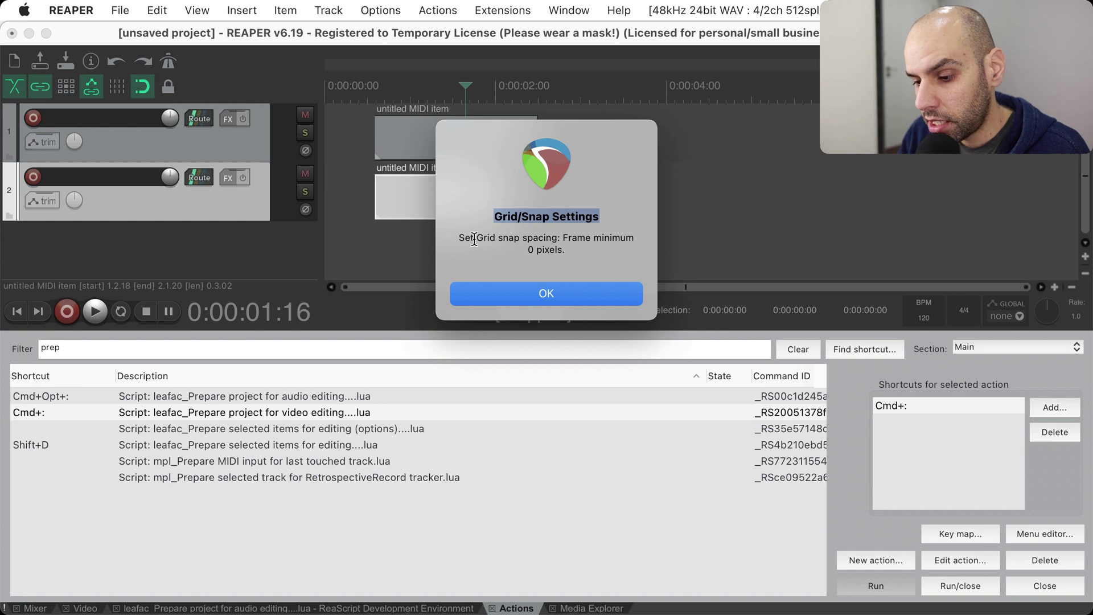
drag(475, 238, 562, 238)
double_click(576, 238)
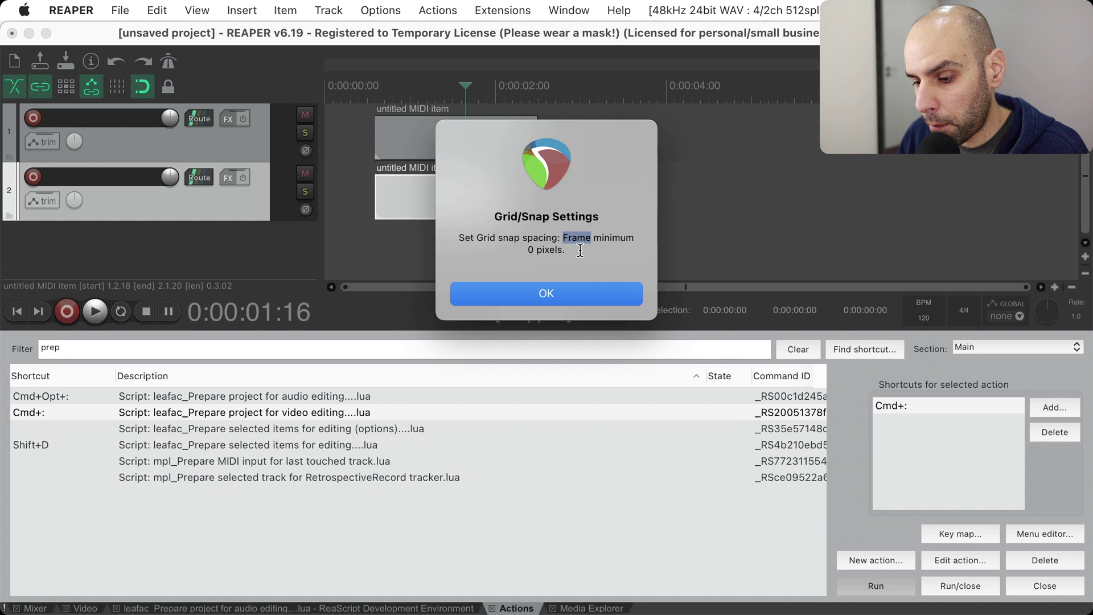
click(546, 292)
Set the grid snap spacing to Frame with a minimum of 0 pixels and close the snap settings.
drag(760, 33, 452, 150)
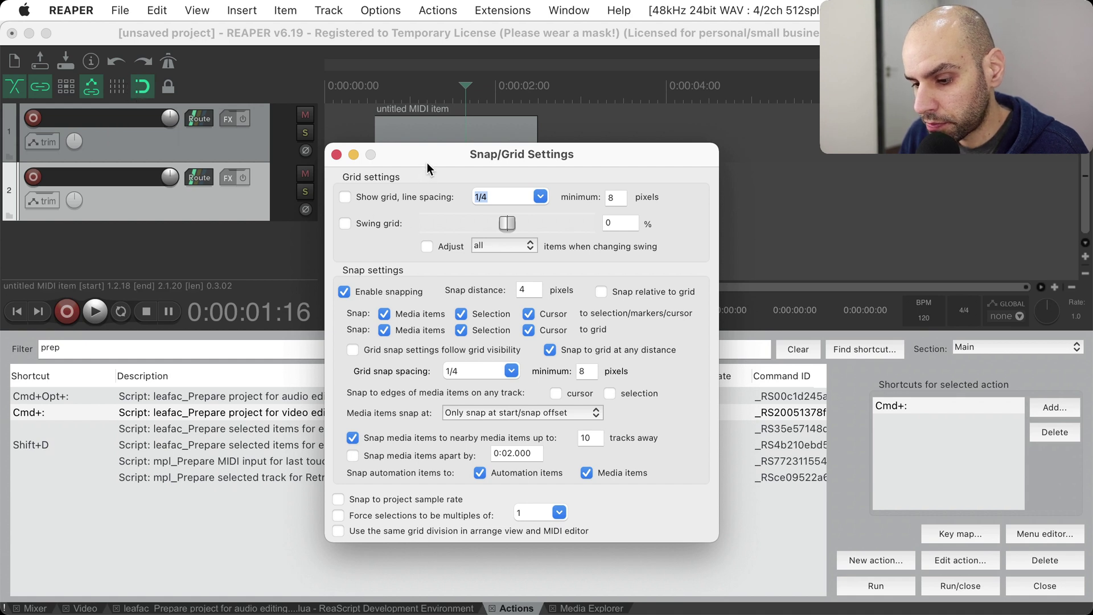
drag(427, 162, 425, 131)
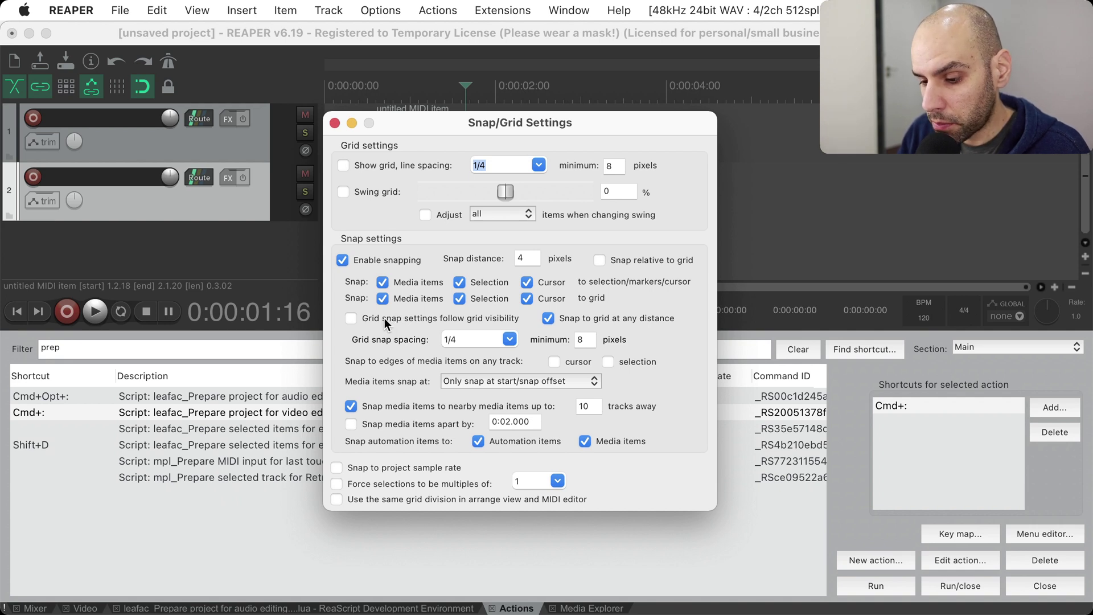
click(508, 339)
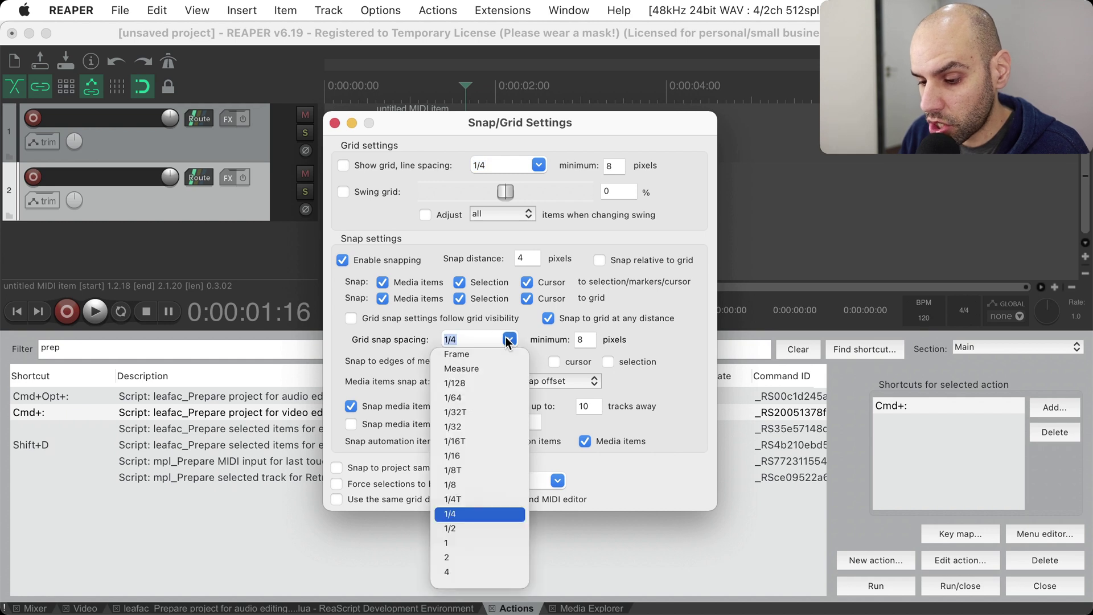
click(497, 353)
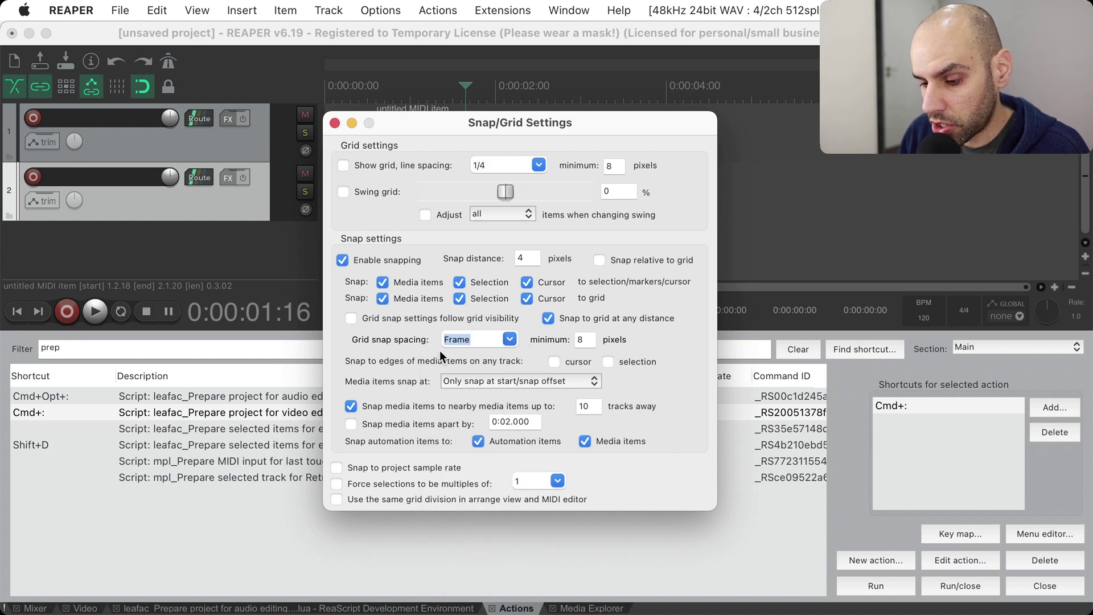
double_click(587, 339)
text(0)
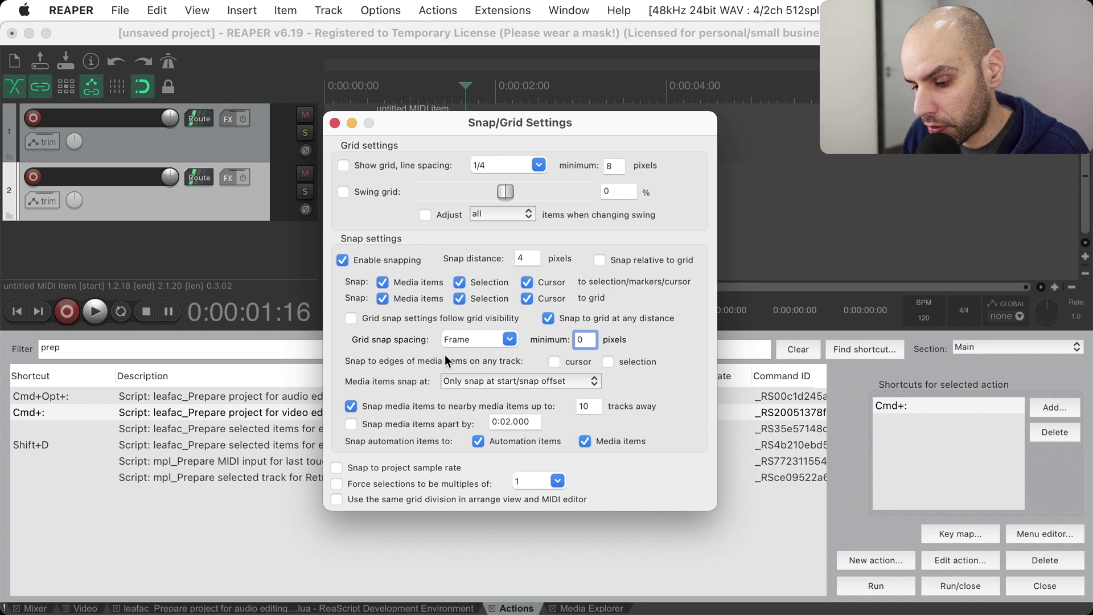
click(335, 123)
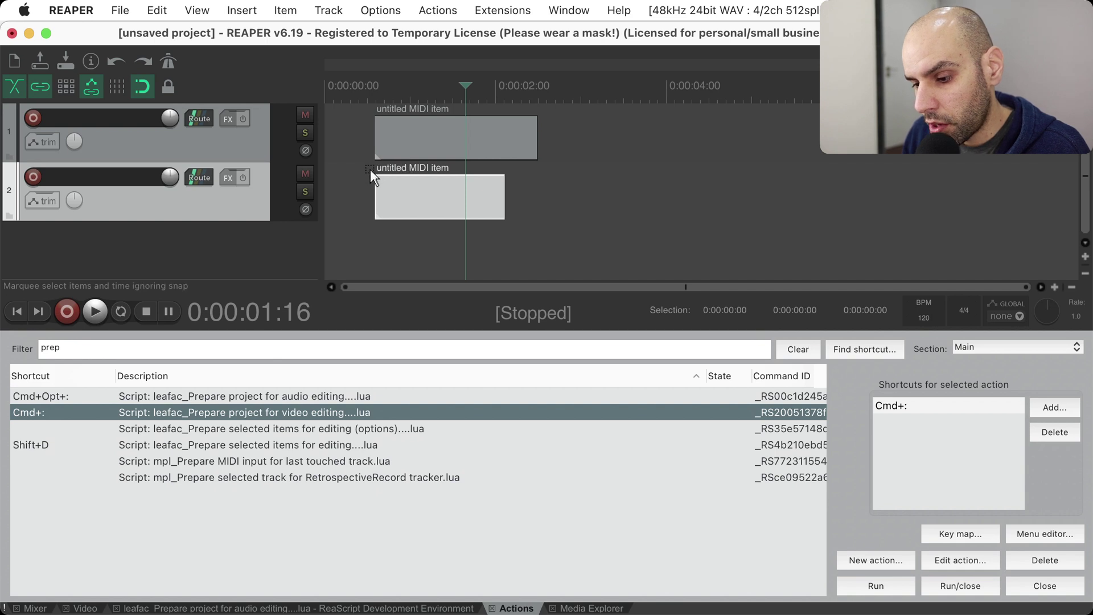
Move the MIDI item on track 1 a few frames later so that its start snaps to whole frames.
scroll(370, 169, up, 10)
scroll(579, 128, right, 5)
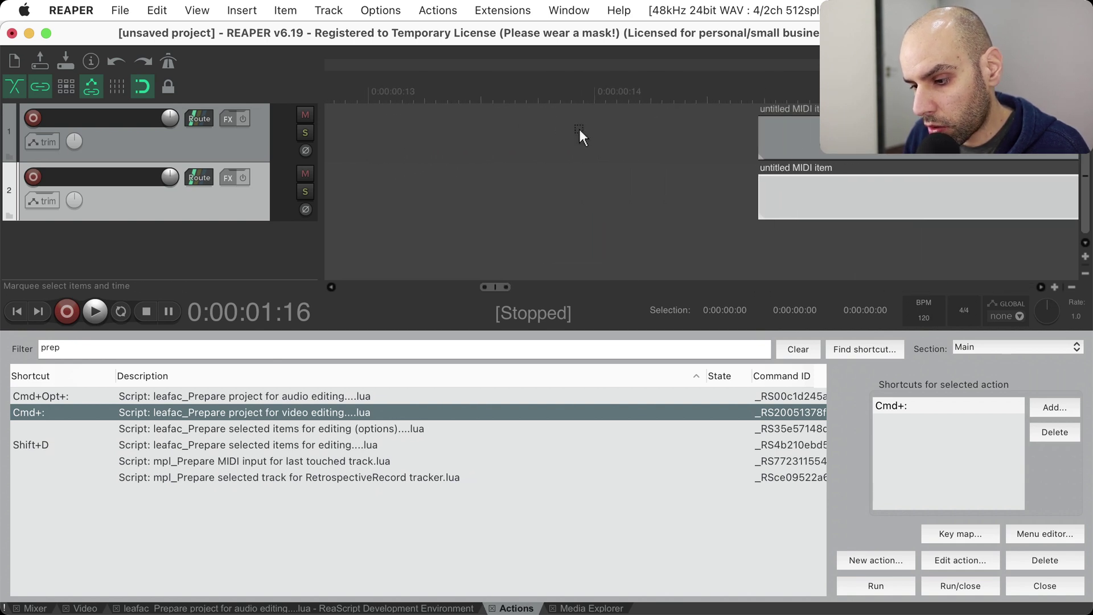
click(510, 149)
drag(510, 148, 561, 145)
scroll(562, 145, up, 3)
scroll(561, 145, down, 6)
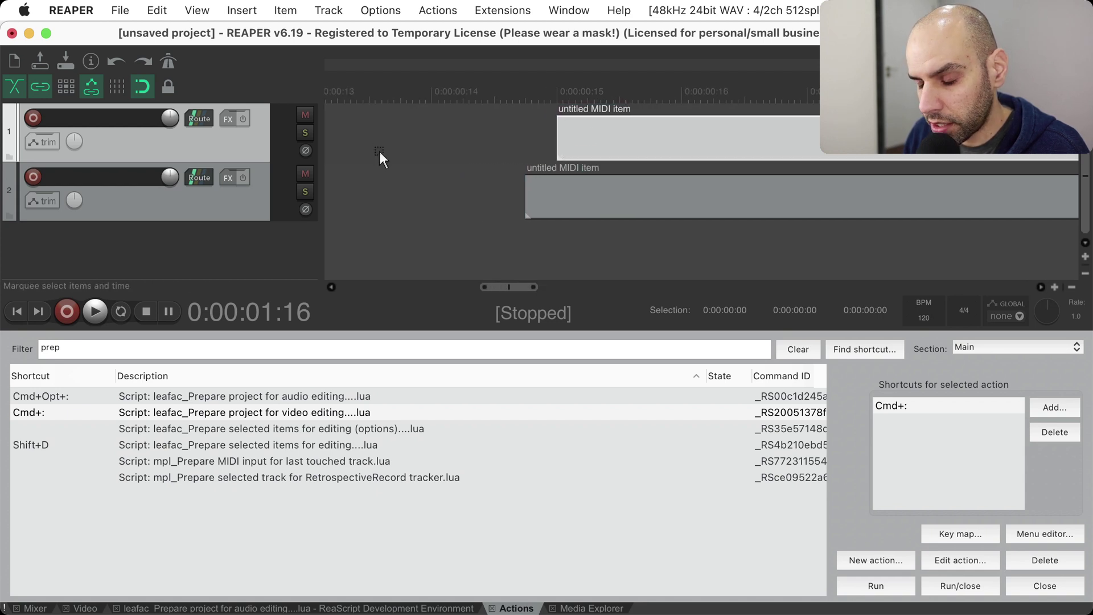
drag(605, 128, 703, 128)
Make a temporary time selection from 0:00:00:00 to 0:00:00:24 and move the track 1 item one frame later.
scroll(602, 133, down, 10)
scroll(603, 133, down, 3)
scroll(704, 128, down, 3)
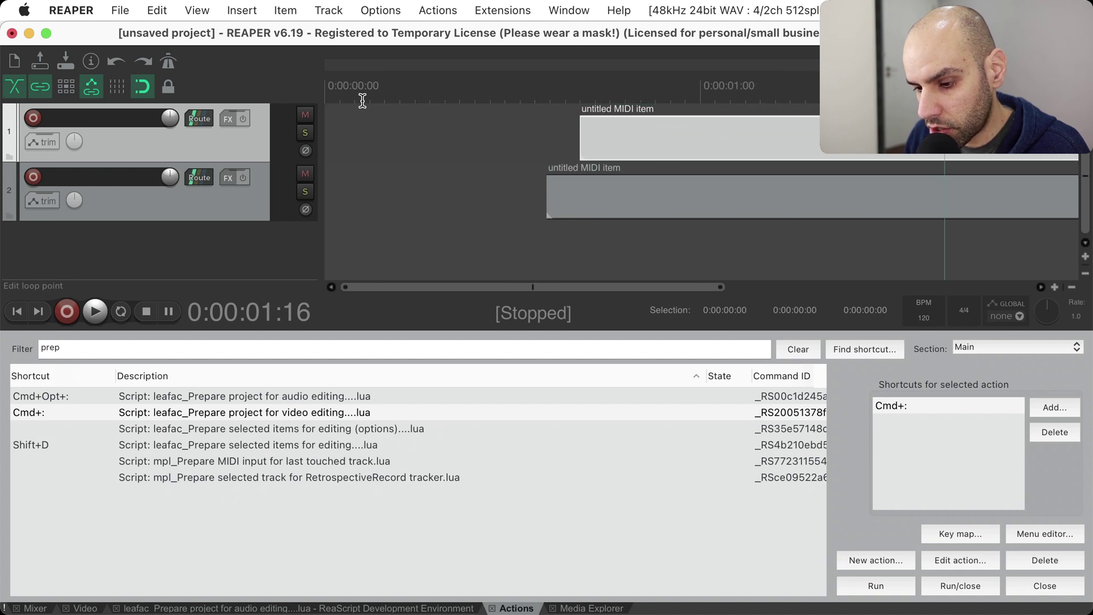
drag(330, 93, 691, 99)
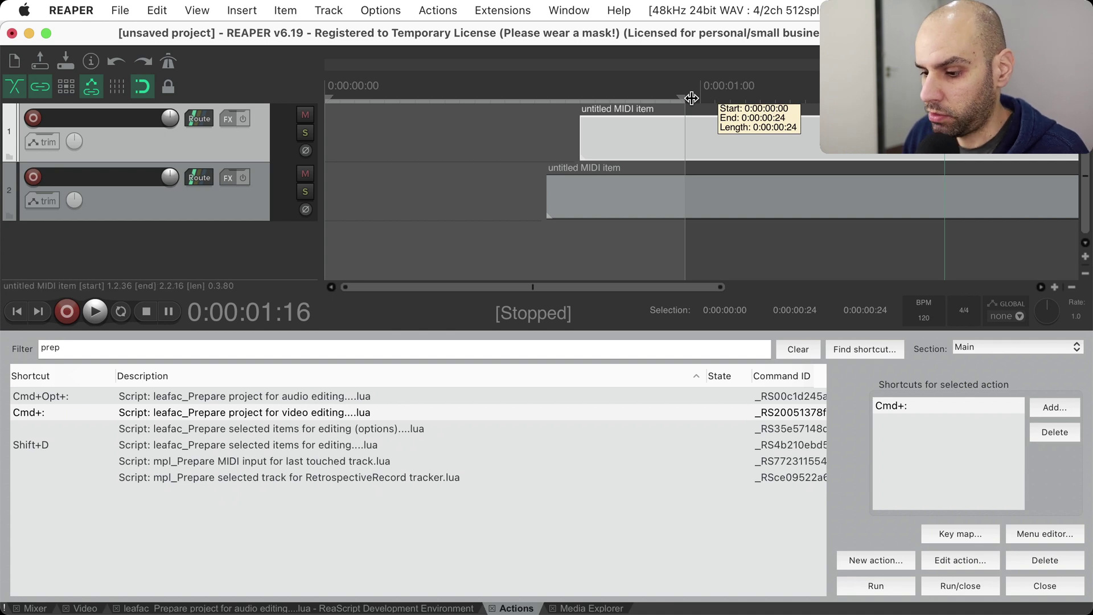
drag(691, 98, 695, 99)
mouse_move(632, 141)
mouse_down()
mouse_move(763, 138)
mouse_move(537, 137)
mouse_move(630, 146)
mouse_move(537, 150)
mouse_move(597, 148)
mouse_move(496, 148)
mouse_move(596, 147)
mouse_move(482, 138)
mouse_move(592, 134)
mouse_move(416, 135)
mouse_move(649, 135)
mouse_up()
click(397, 118)
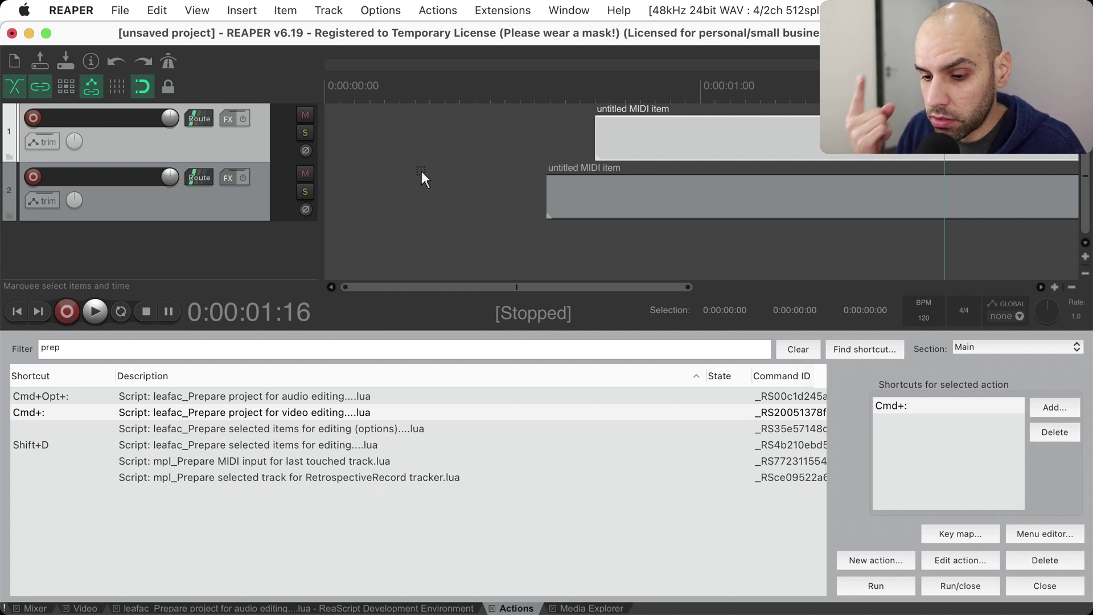
Show the grid lines with their line spacing set to Frame in the snap/grid settings.
right_click(122, 88)
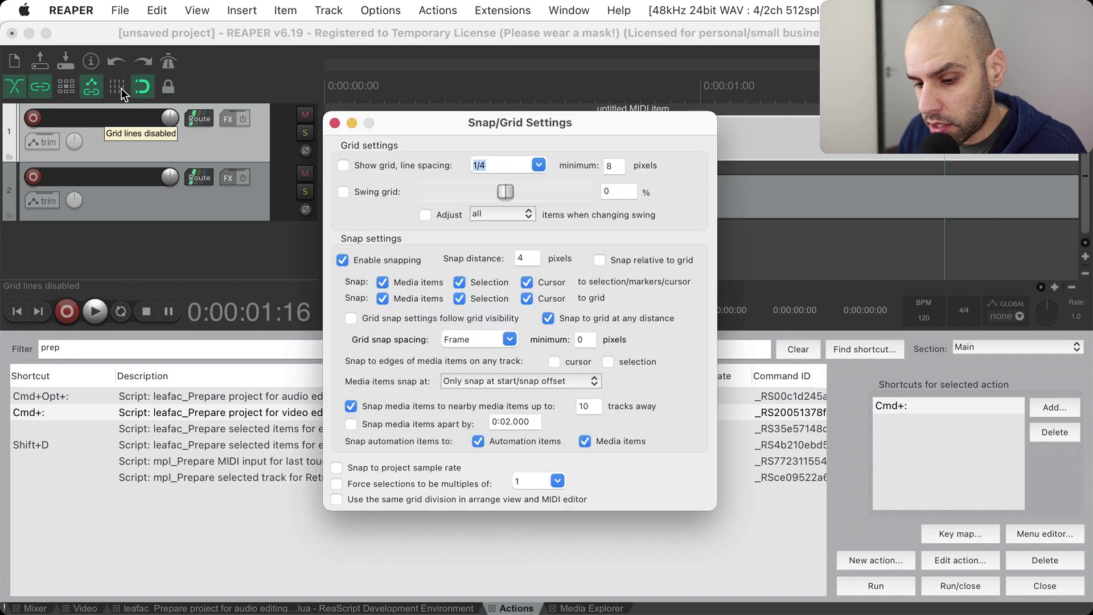
drag(441, 127, 432, 151)
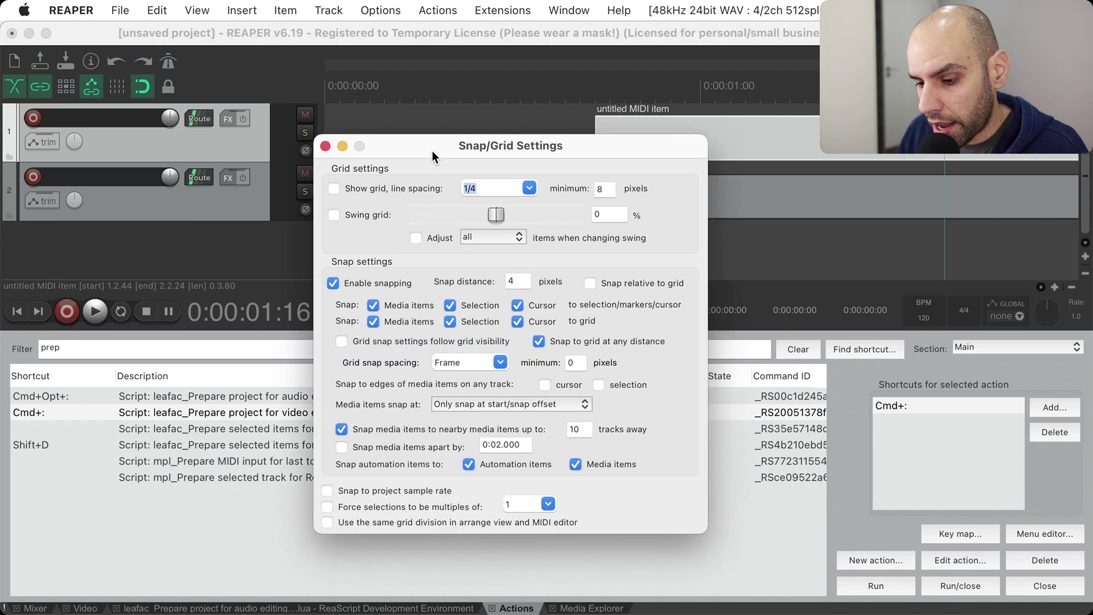
click(531, 189)
click(519, 202)
click(334, 188)
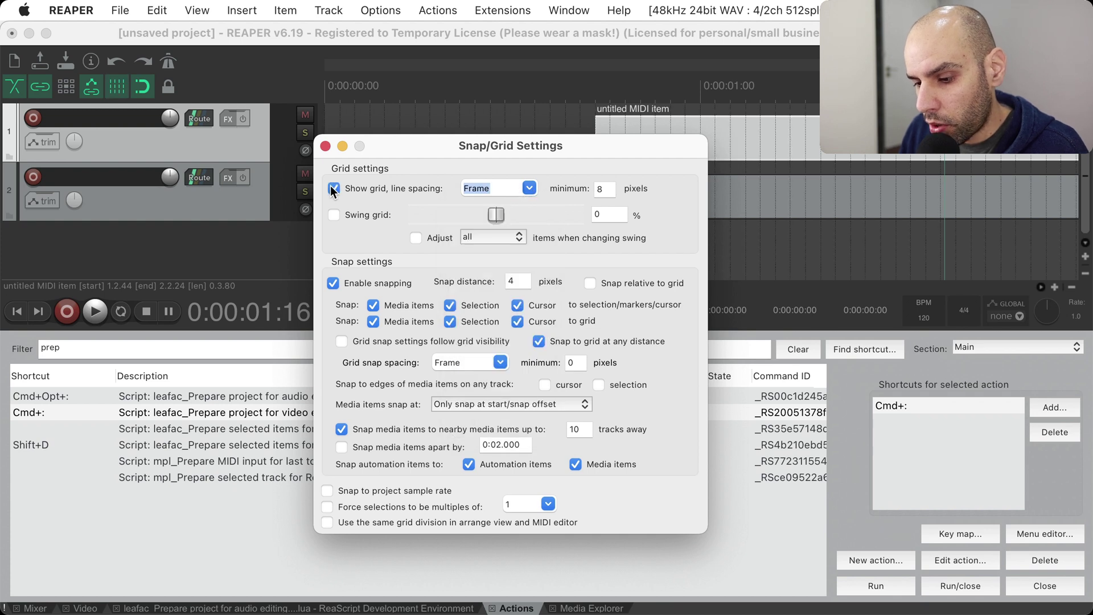
drag(442, 149, 661, 237)
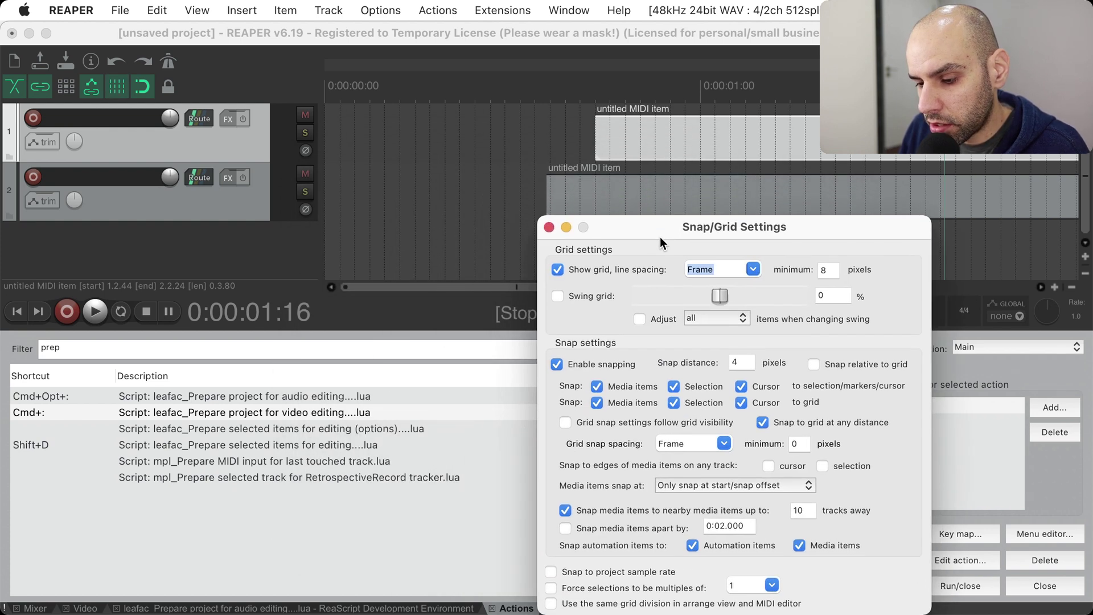
click(548, 227)
Move the track 1 item earlier and the track 2 item later onto frame grid lines, with the edit cursor at 0:00:00:11.
drag(655, 144, 603, 143)
click(492, 166)
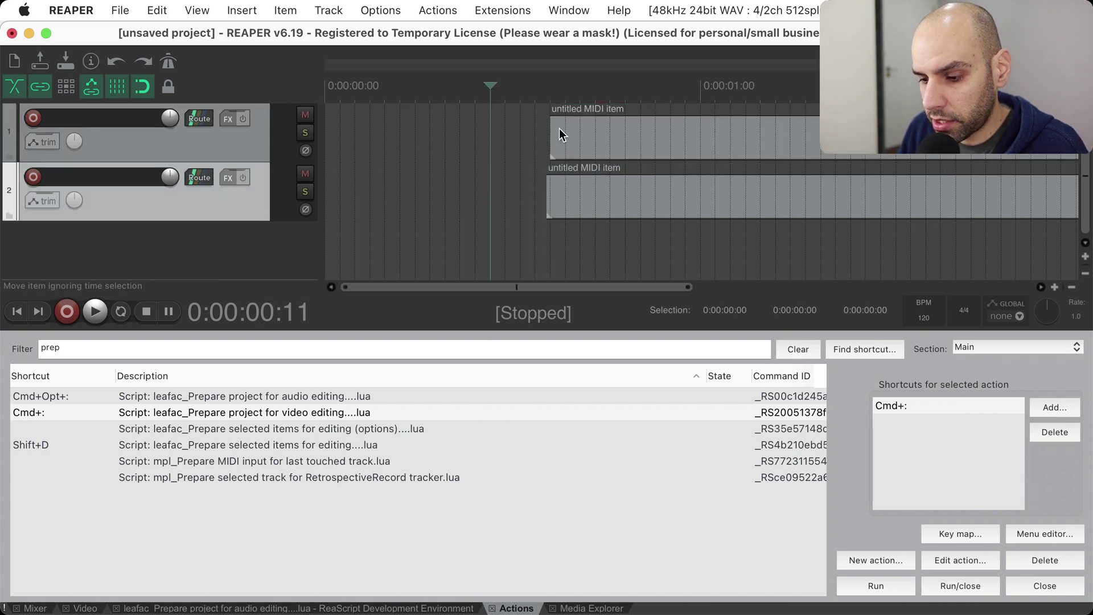
drag(582, 181, 638, 193)
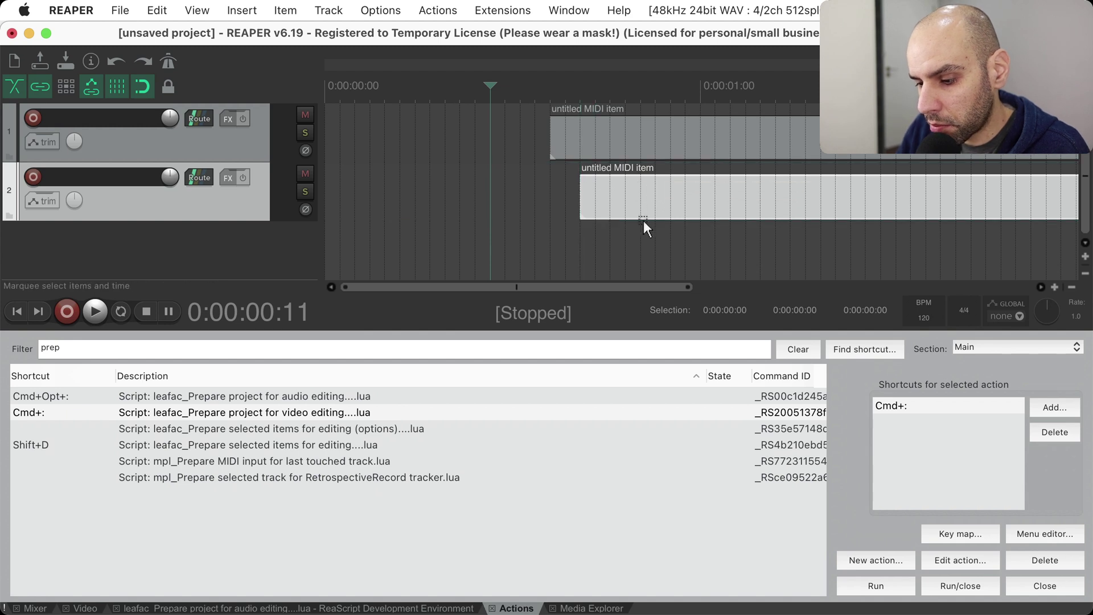
scroll(645, 217, down, 10)
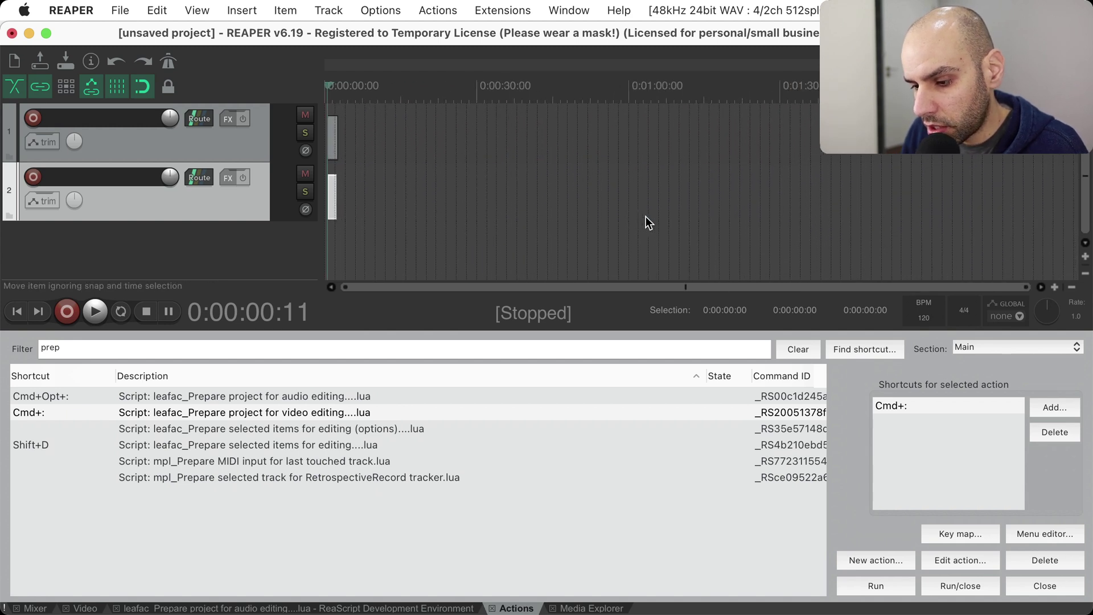
Examine how densely the frame grid lines are drawn in the arrange view at different zoom levels.
scroll(402, 182, up, 3)
scroll(402, 183, down, 3)
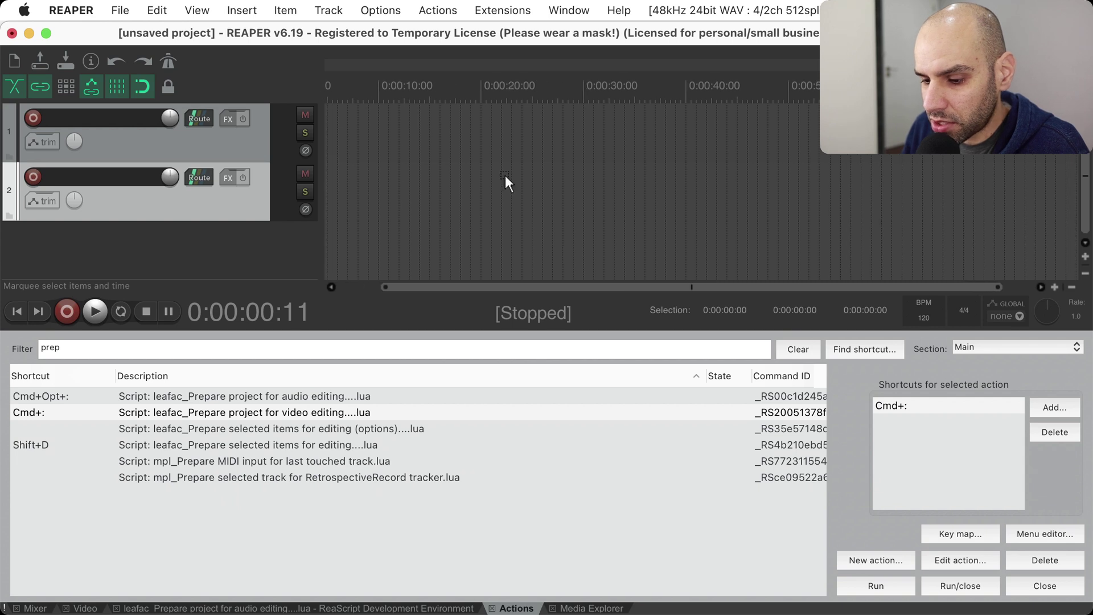
scroll(446, 198, up, 3)
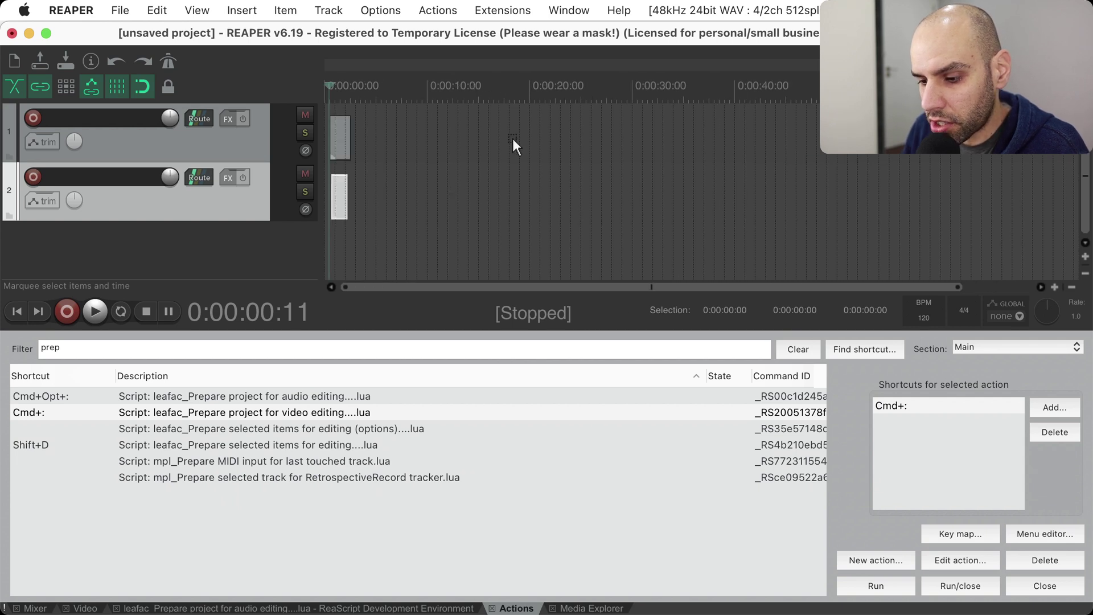
scroll(525, 170, right, 5)
scroll(524, 169, up, 10)
scroll(525, 169, up, 3)
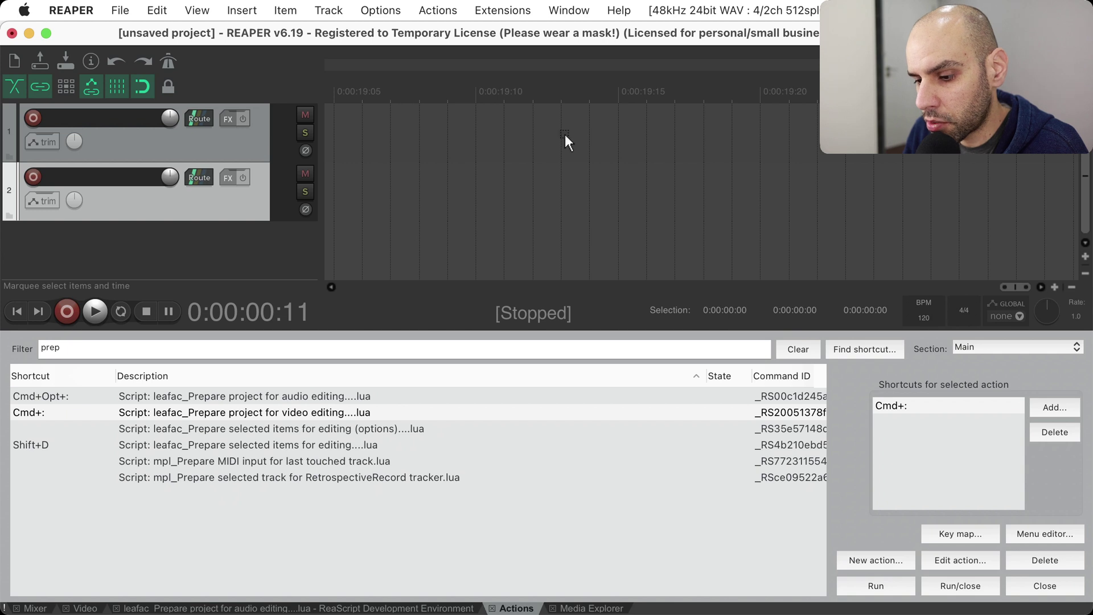
scroll(645, 179, down, 15)
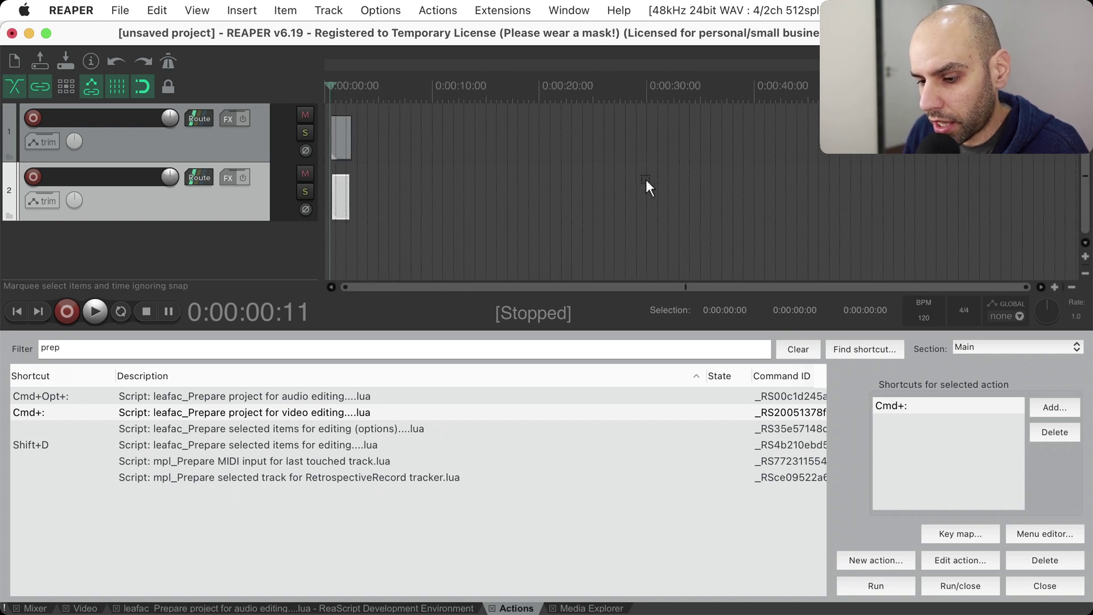
scroll(351, 162, up, 3)
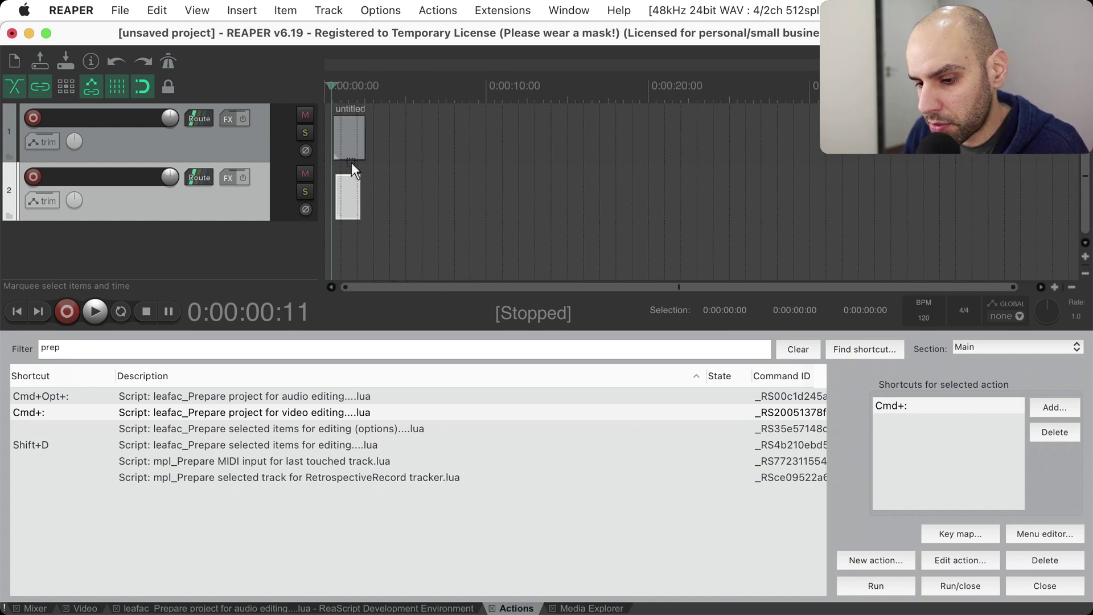
Set the minimum spacing of the visible grid lines to 0 pixels in the snap/grid settings.
right_click(116, 84)
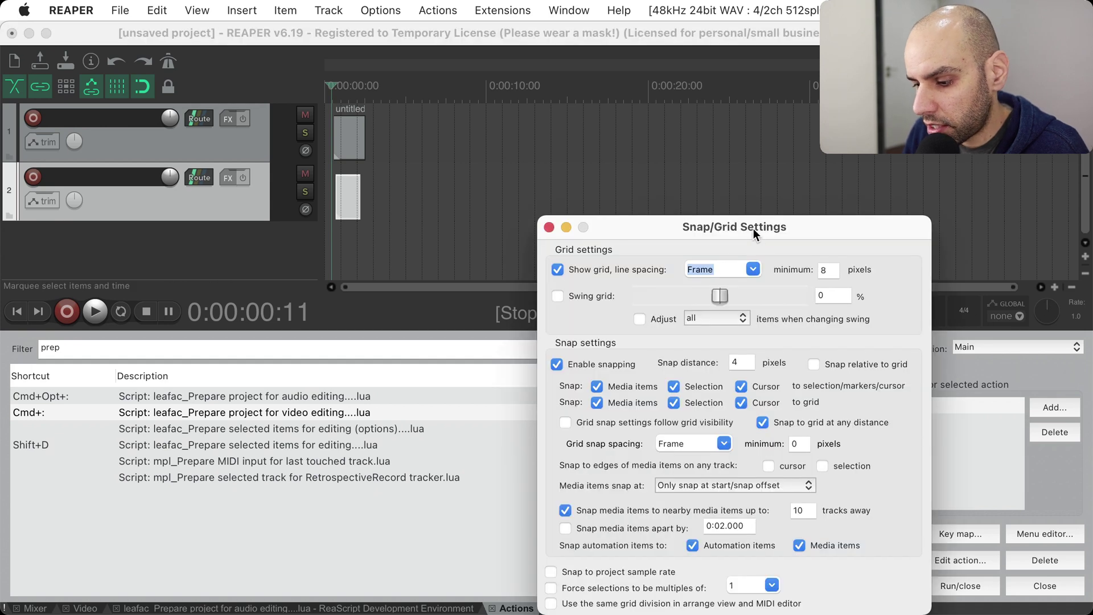
drag(753, 228, 560, 229)
double_click(637, 270)
text(0)
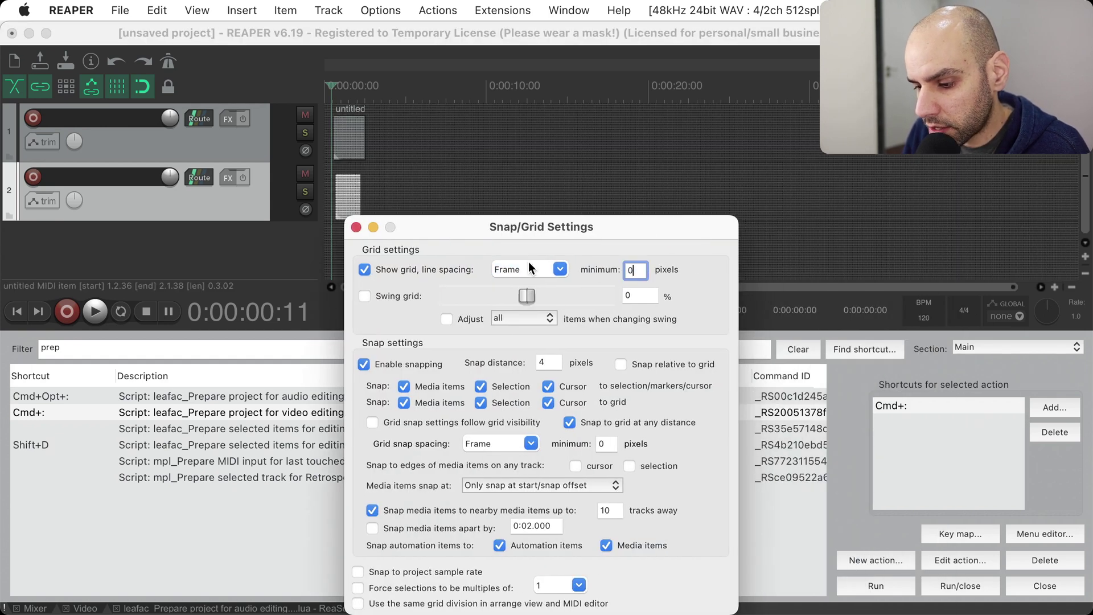
click(355, 228)
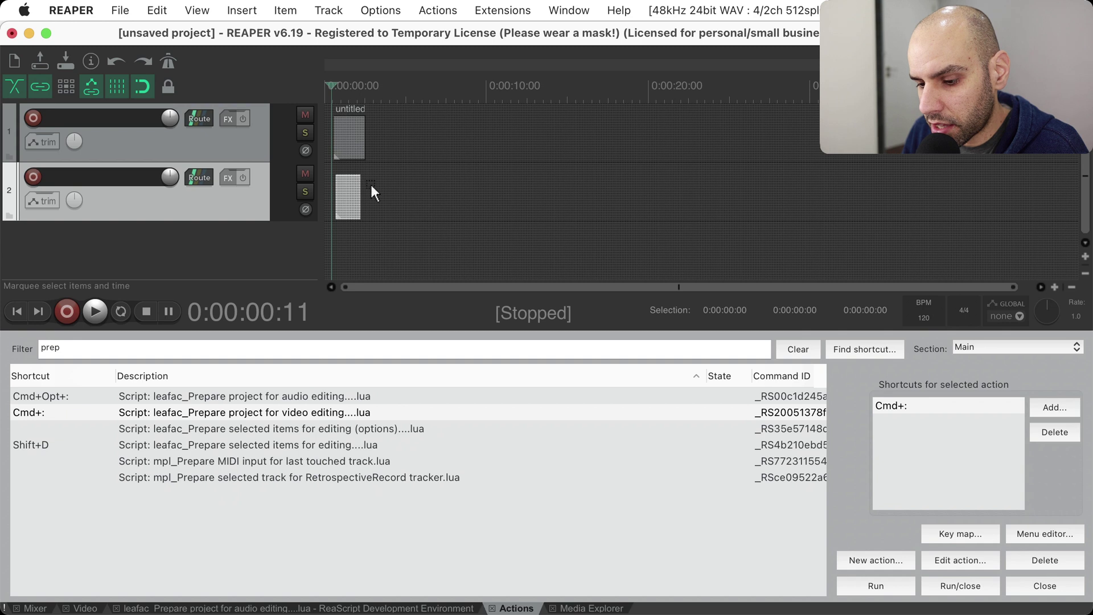
scroll(361, 190, up, 2)
scroll(367, 189, down, 2)
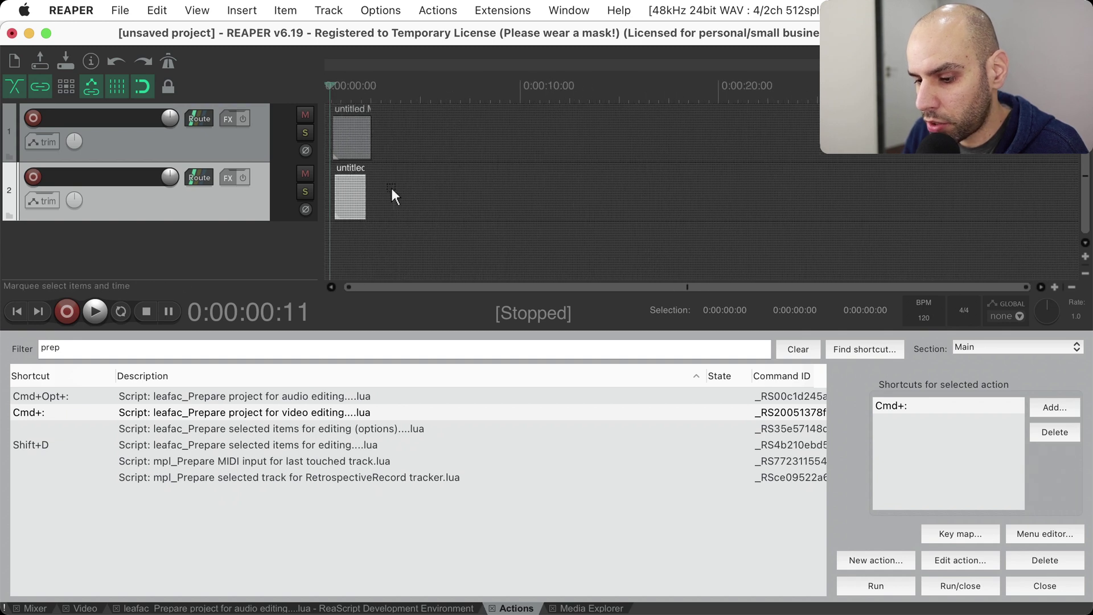
Hide the grid lines and check the frame-based snapping options in the snap/grid settings.
click(119, 86)
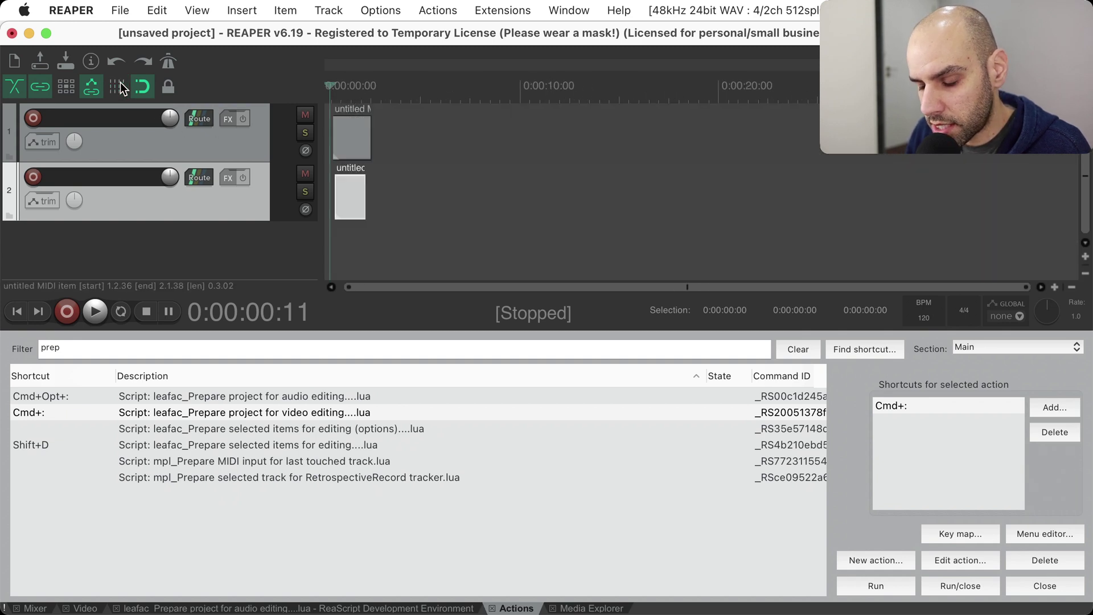
right_click(122, 88)
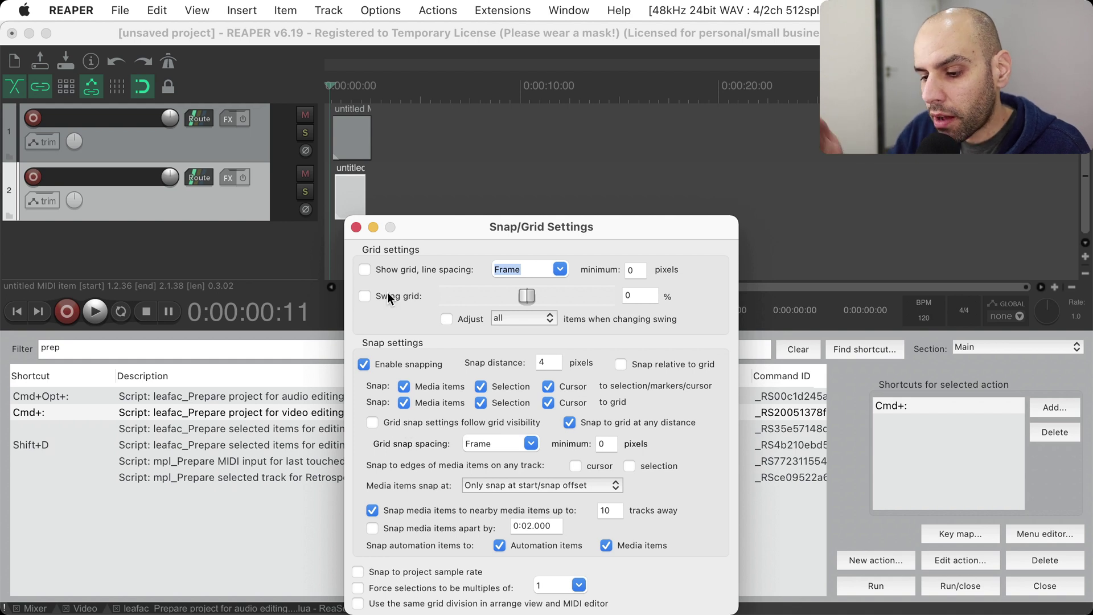
click(355, 227)
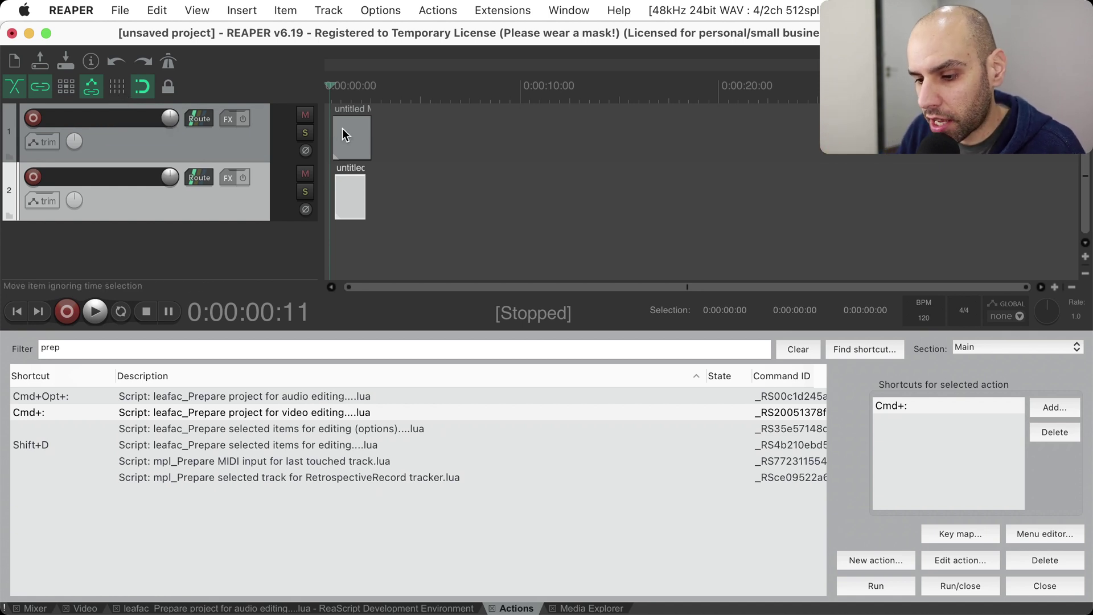
Play the project from the edit cursor at 0:00:00:11 and stop it, twice, using the standard transport.
scroll(343, 128, up, 5)
scroll(354, 127, left, 2)
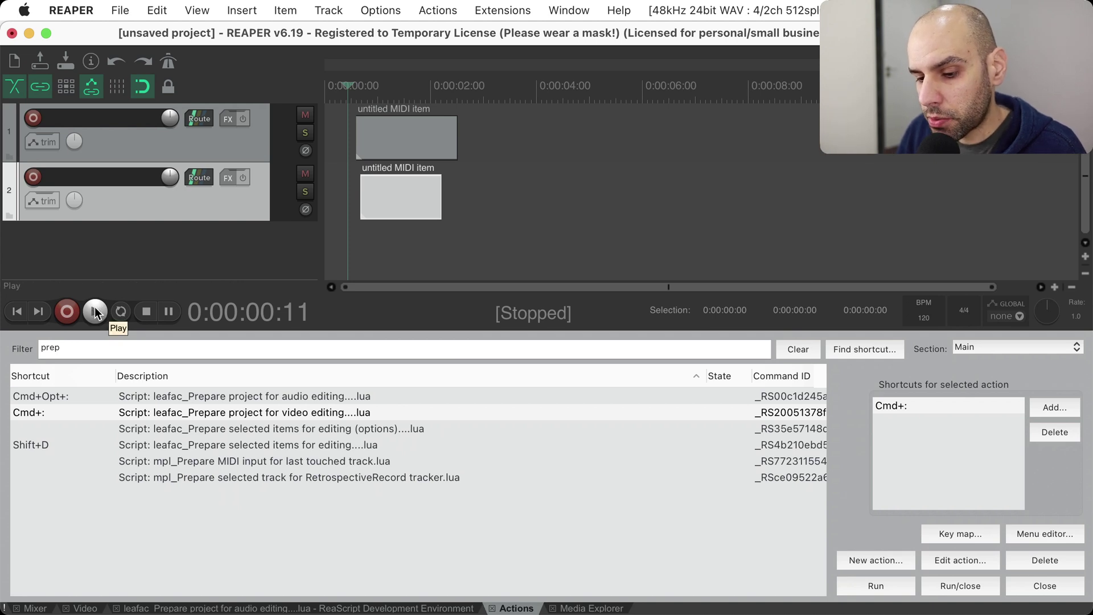
scroll(405, 264, up, 3)
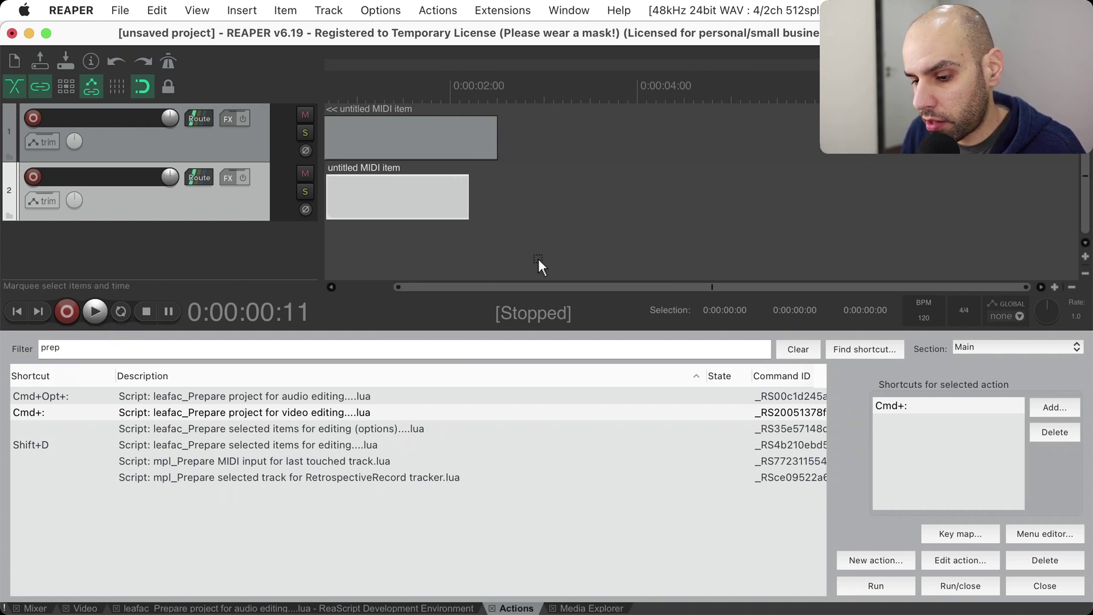
scroll(395, 254, left, 2)
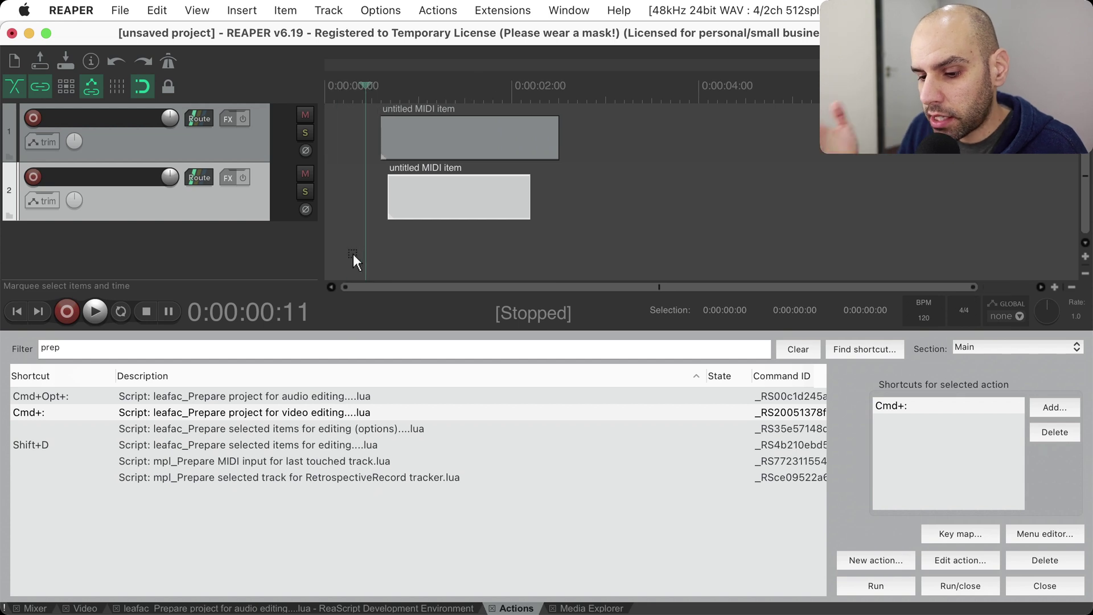
click(95, 310)
click(146, 311)
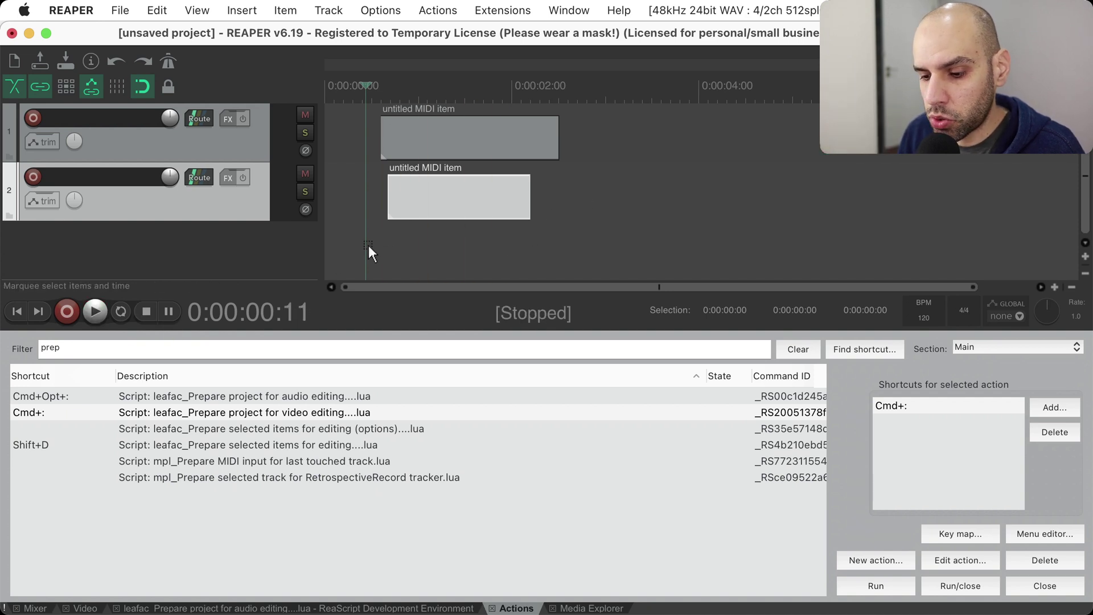
click(93, 313)
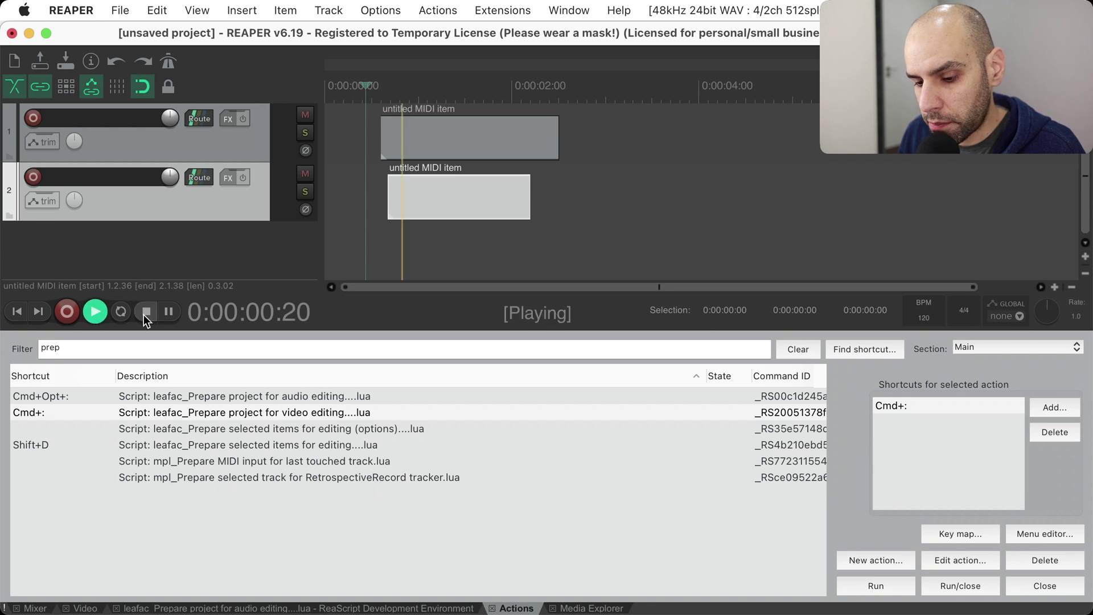
click(145, 313)
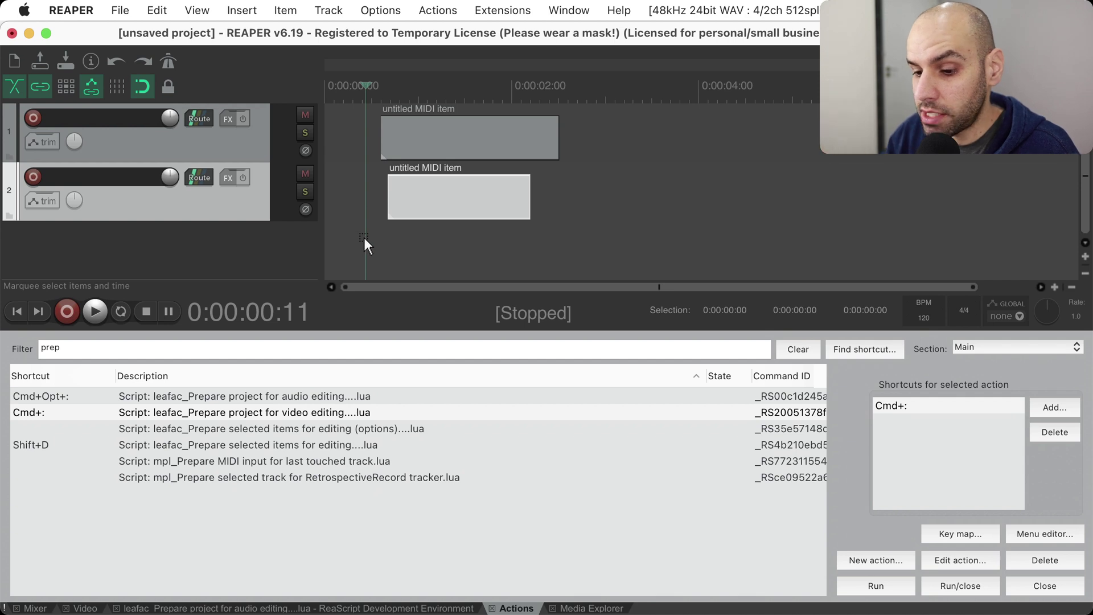
Filter the actions for "play or stop" and select the script leafac_Play or stop (Move edit cursor to play cursor).lua.
click(305, 350)
key(super+a)
text(play or stop)
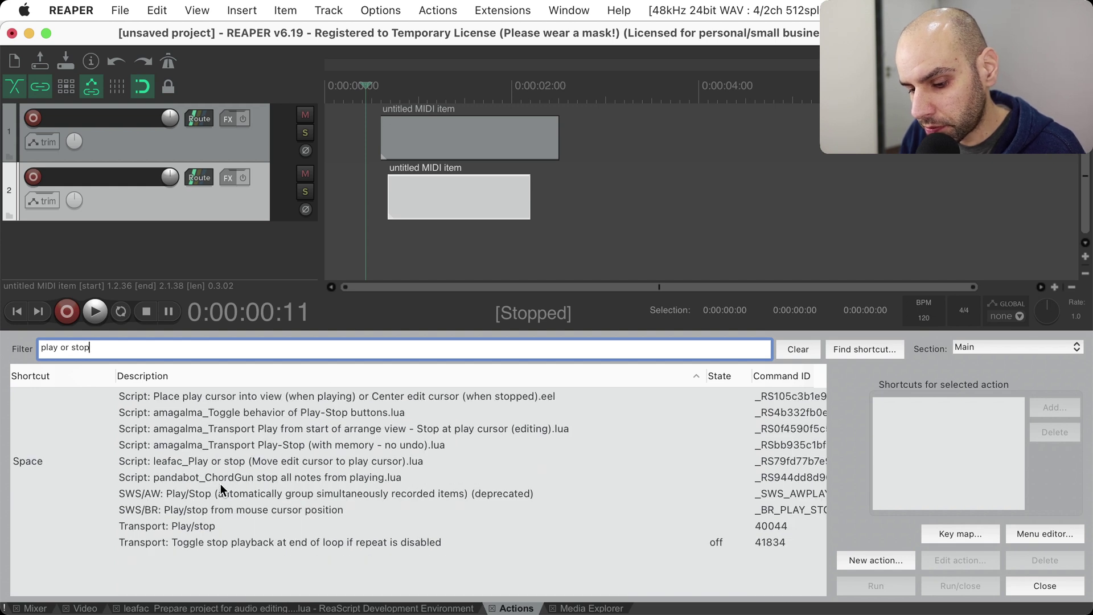
click(219, 462)
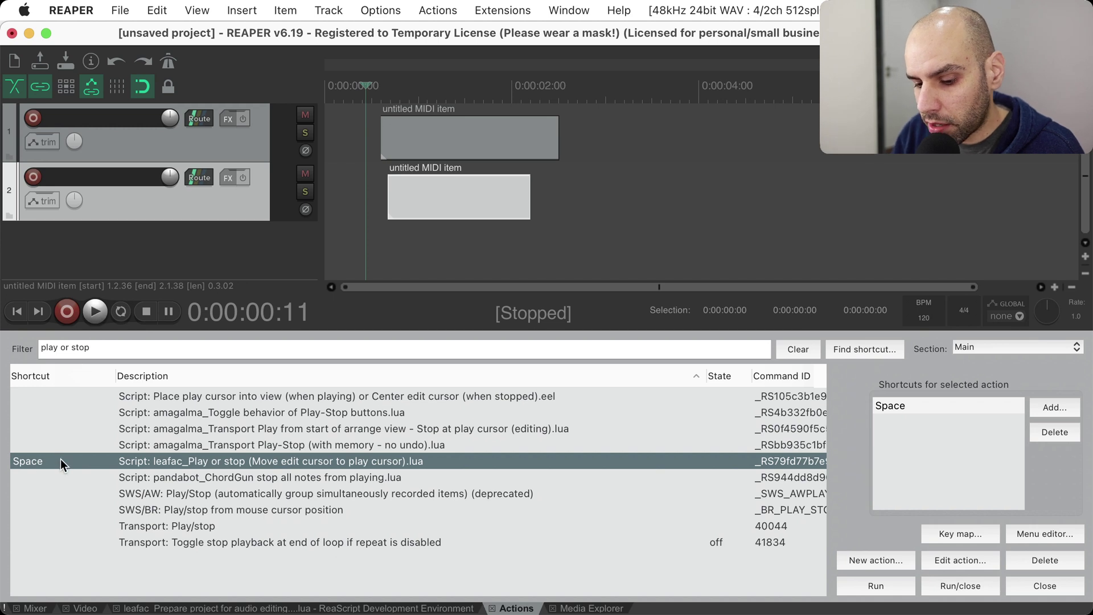
From the project start, play and stop repeatedly with the leafac_Play or stop script, resuming from each stopping point.
click(351, 237)
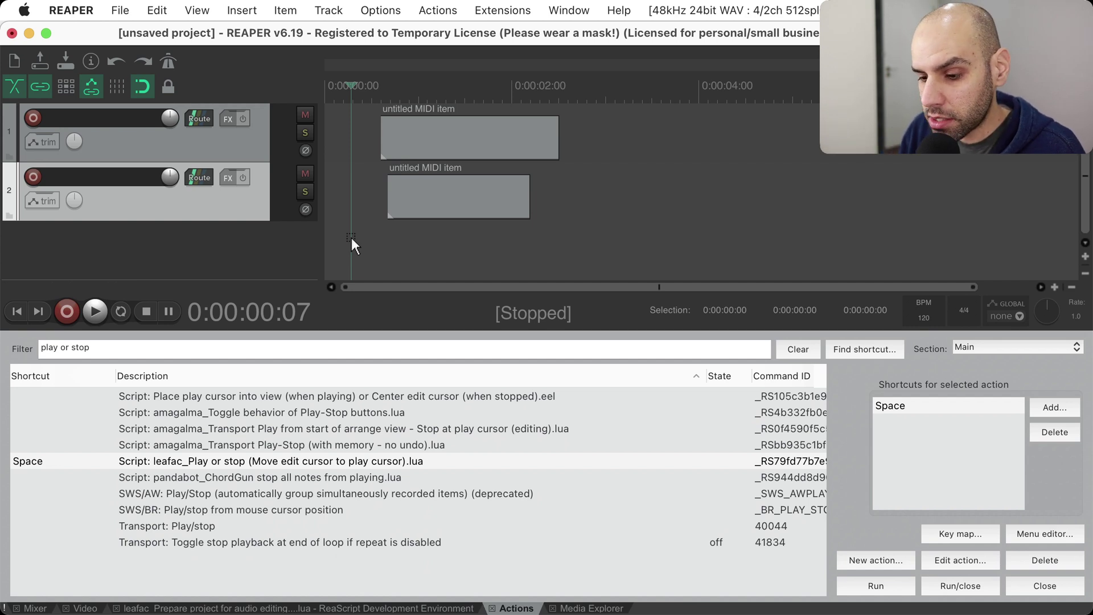
key(Home)
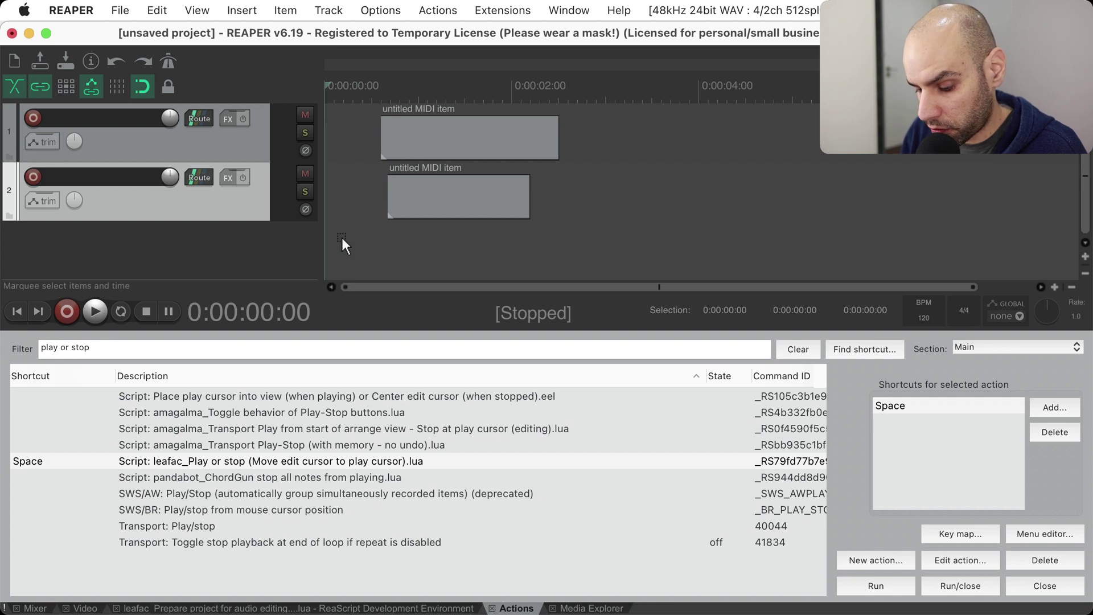
key(space)
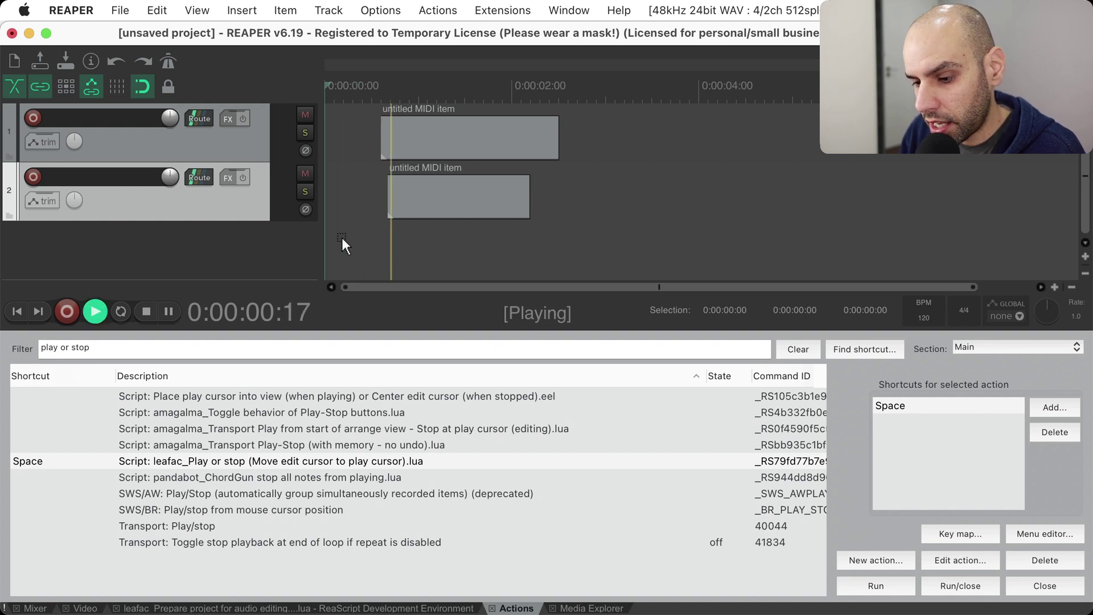
key(space)
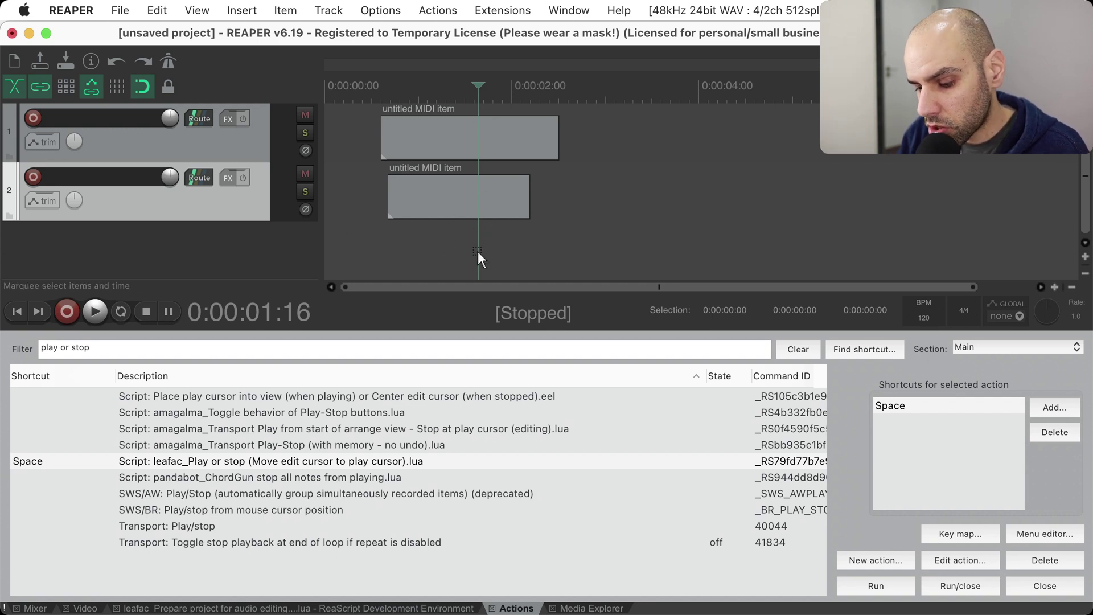
key(space)
key(space)
key(space)
key(space)
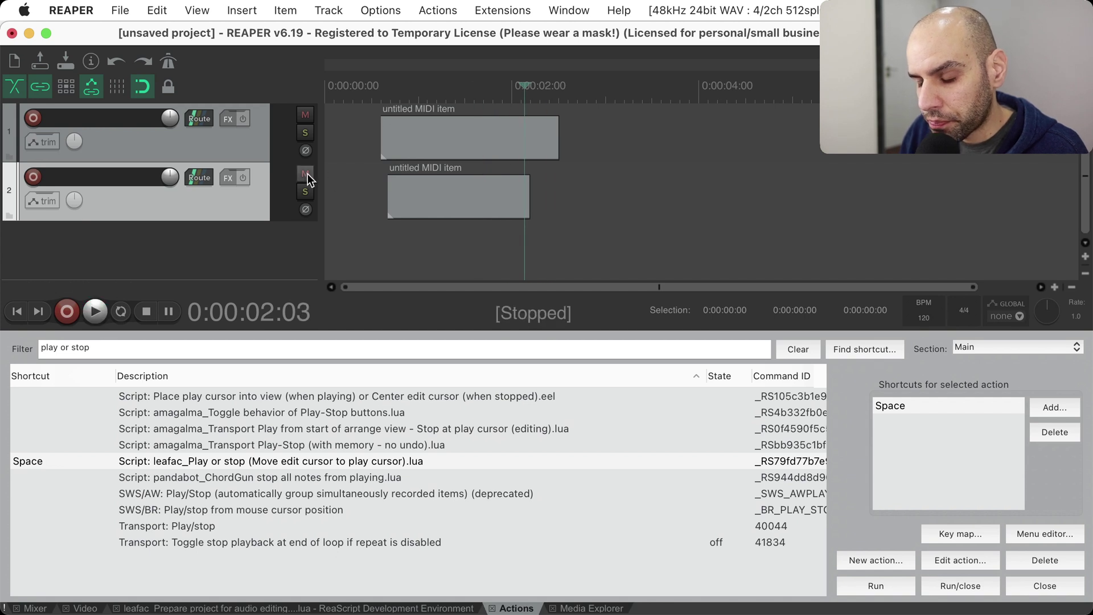
Return to the project start and toggle playback several more times with the leafac_Play or stop script.
key(Home)
key(space)
key(space)
key(space)
key(space)
key(space)
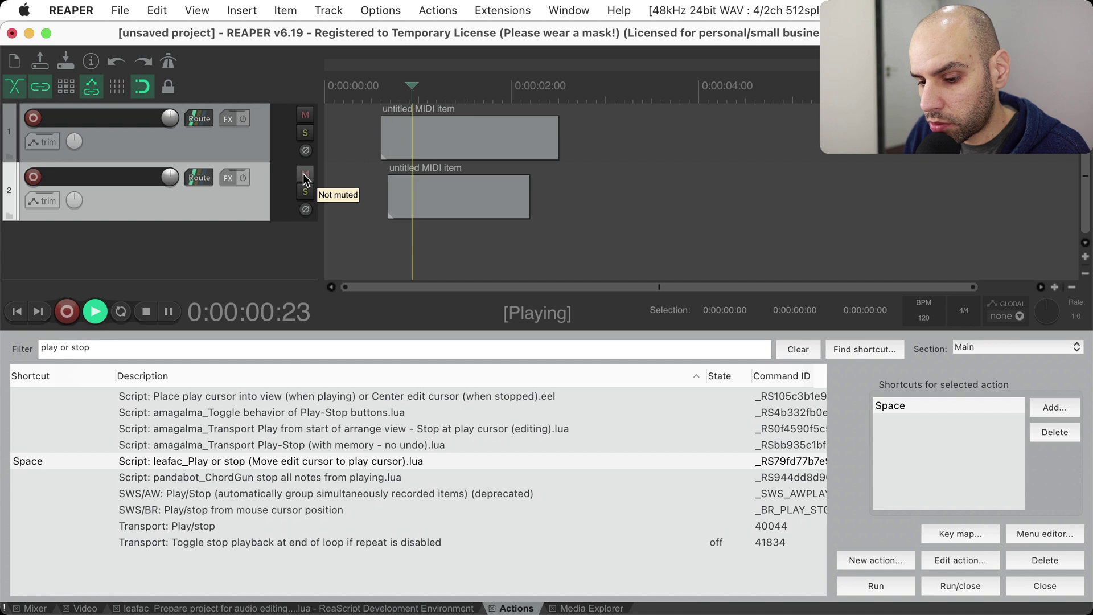
key(space)
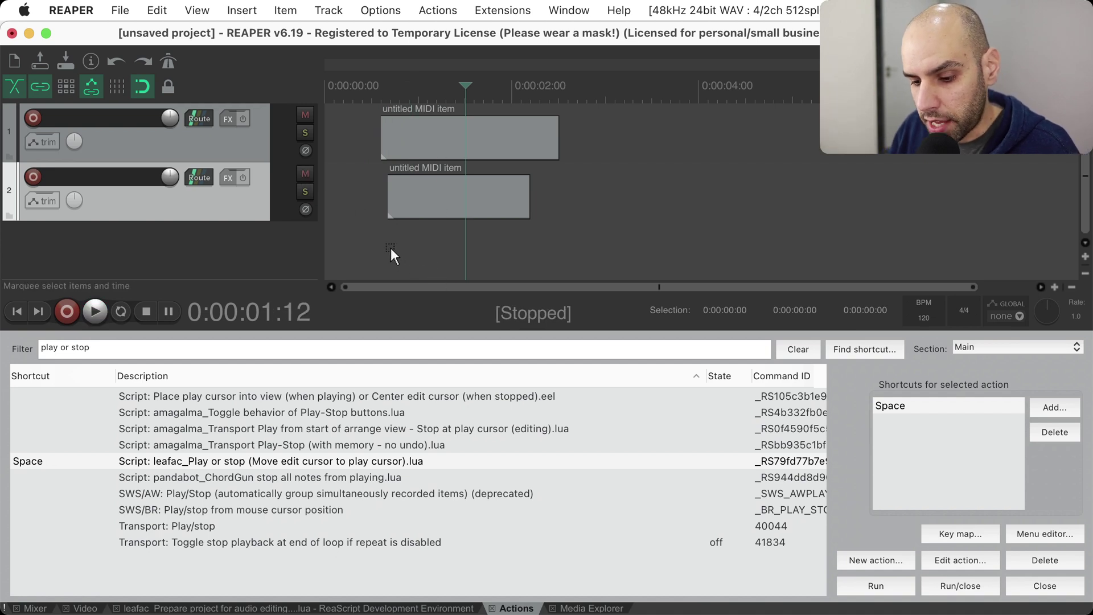
Play from the project start while pausing and resuming several times, and stop and return the edit cursor to the start.
key(Home)
click(98, 318)
click(168, 314)
click(169, 313)
click(169, 312)
click(169, 313)
click(169, 312)
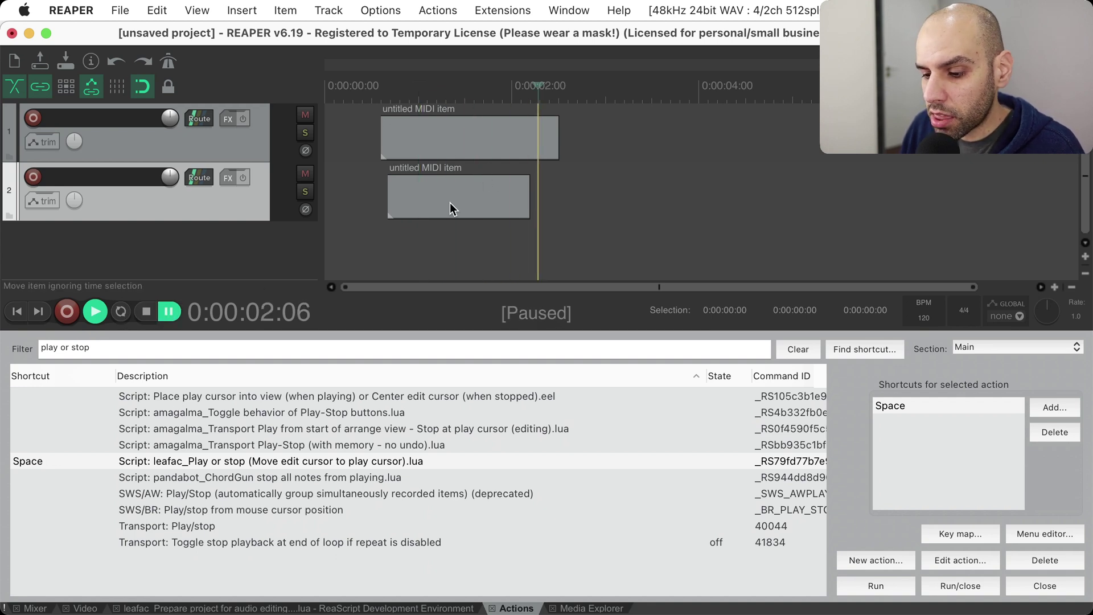
click(149, 311)
key(Home)
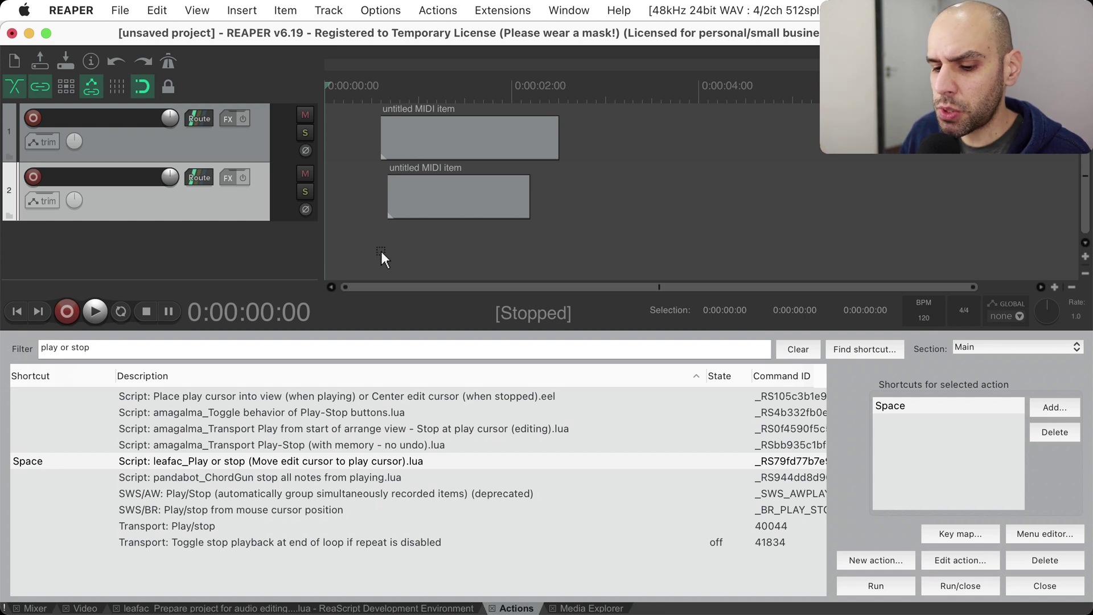
Play and stop briefly with the standard transport, and place the edit cursor at 0:00:01:03.
click(96, 310)
click(146, 311)
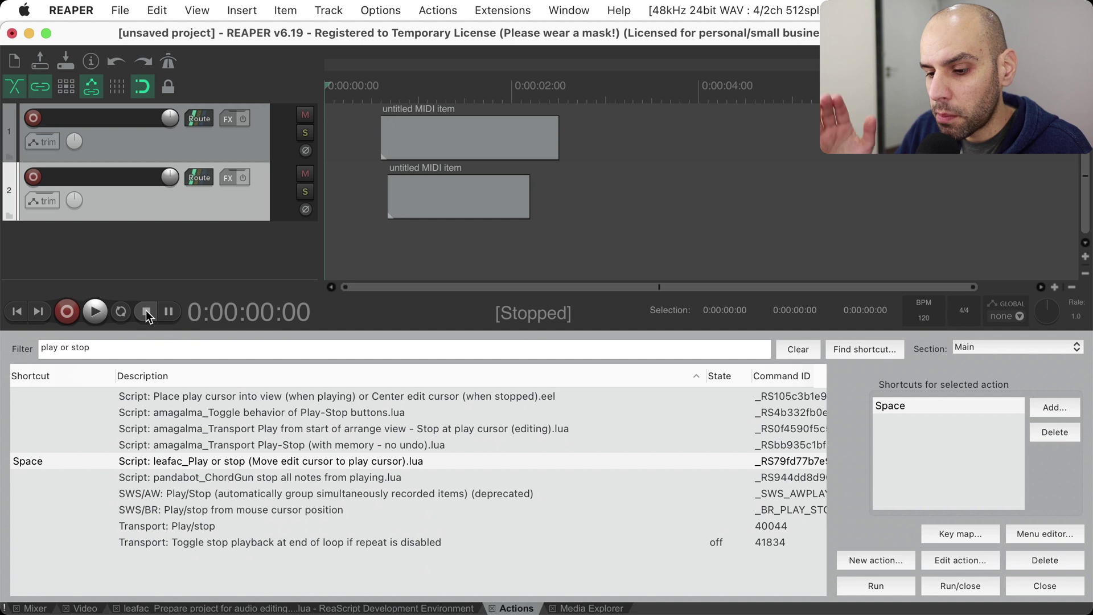
click(429, 239)
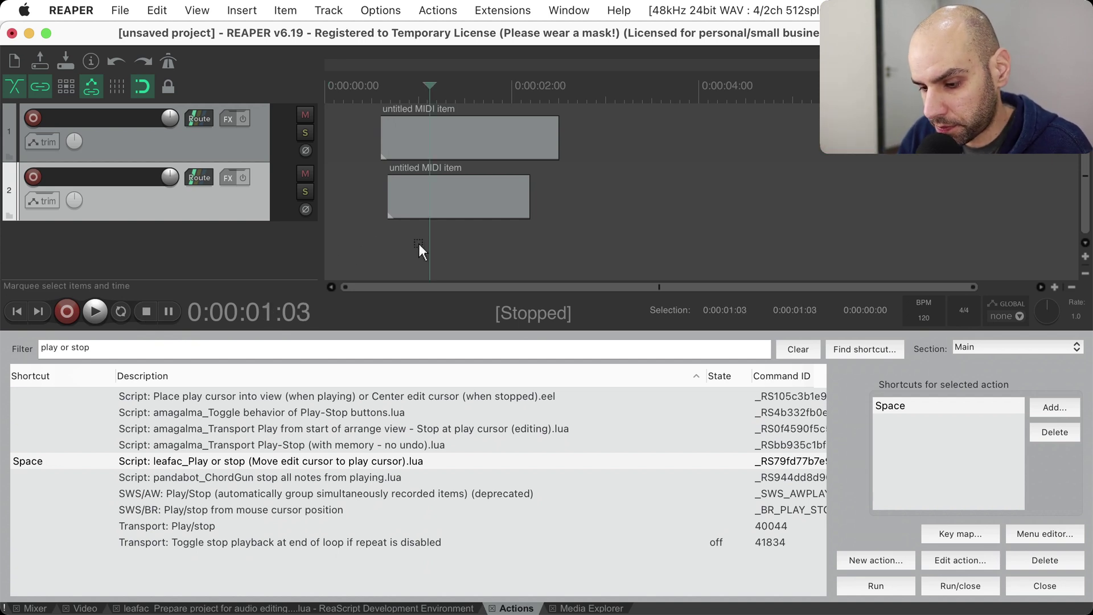
Filter the actions for "leafac_play" and select the script leafac_Play from start of time selection or edit cursor.lua.
click(290, 345)
key(super+a)
text(leafac_)
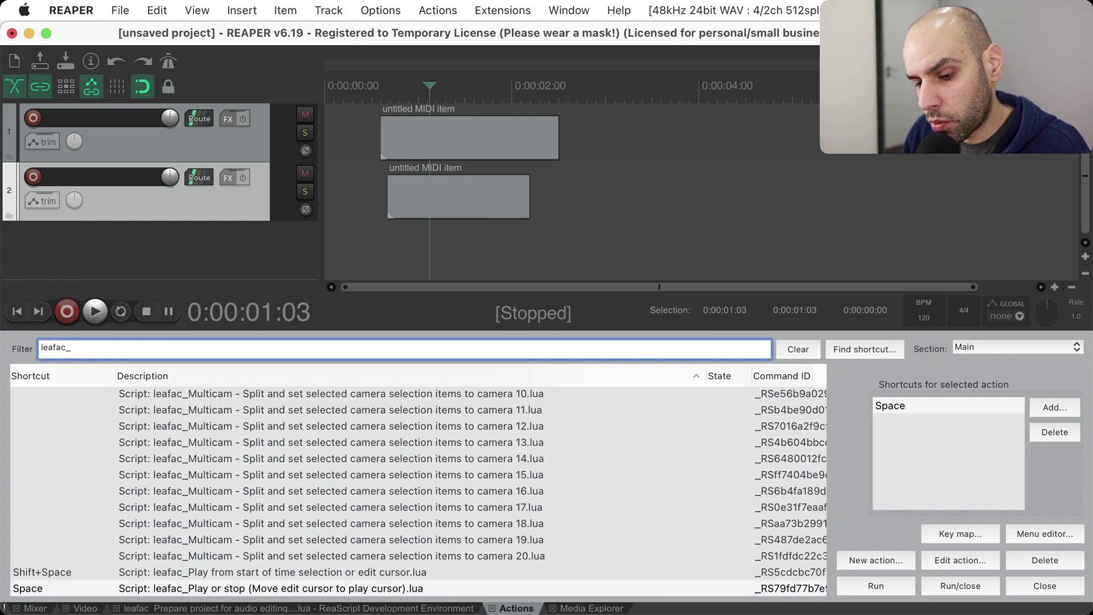
text(play)
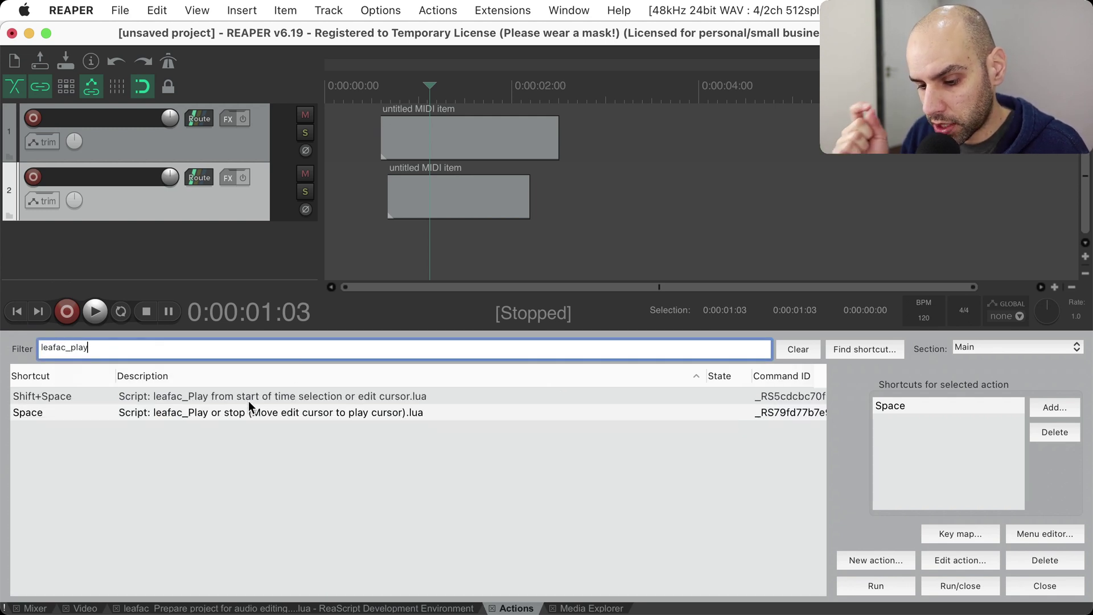
click(249, 396)
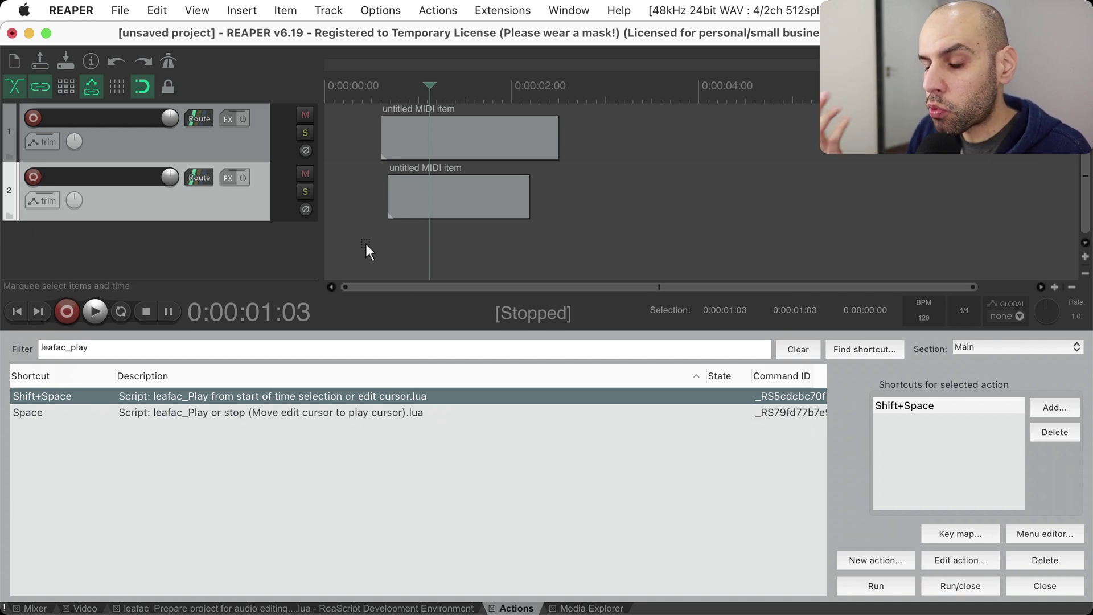
Make a time selection across both tracks from 0:00:00:11 to 0:00:01:17.
drag(364, 246, 481, 241)
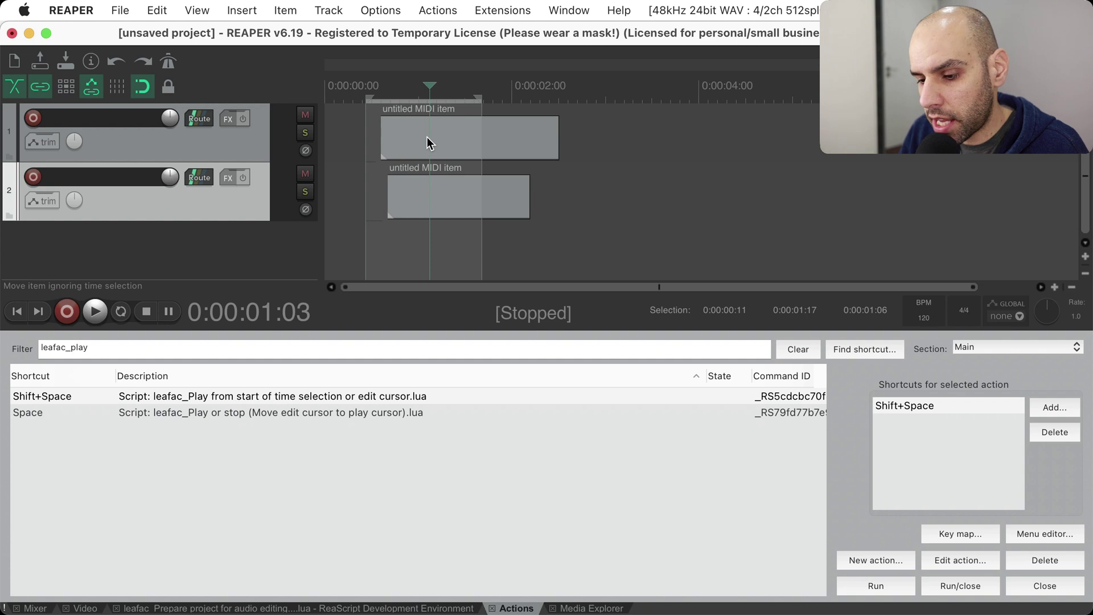
Shift track 1's MIDI item slightly later and place the edit cursor at 0:00:00:11.
drag(423, 138, 467, 135)
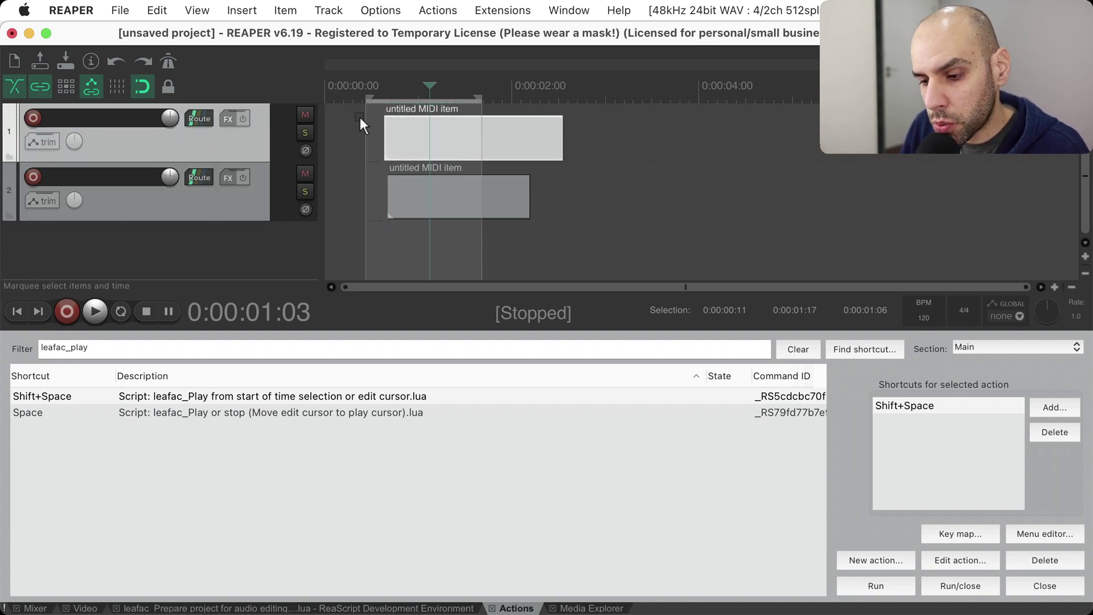
click(366, 244)
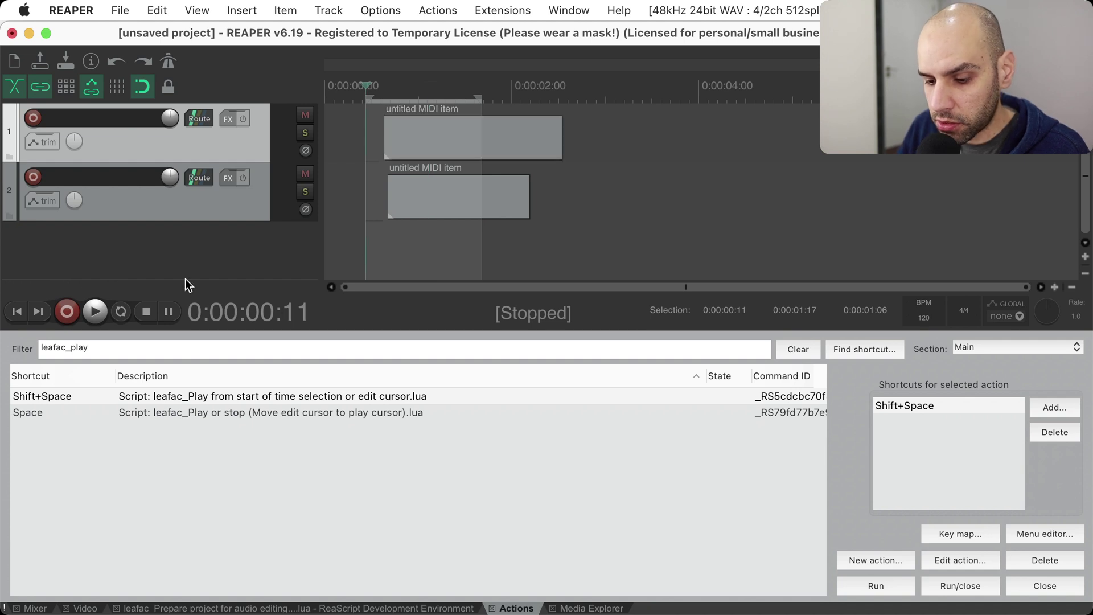
Start and stop playback three times with the standard transport controls.
click(101, 314)
click(145, 312)
click(101, 314)
click(143, 313)
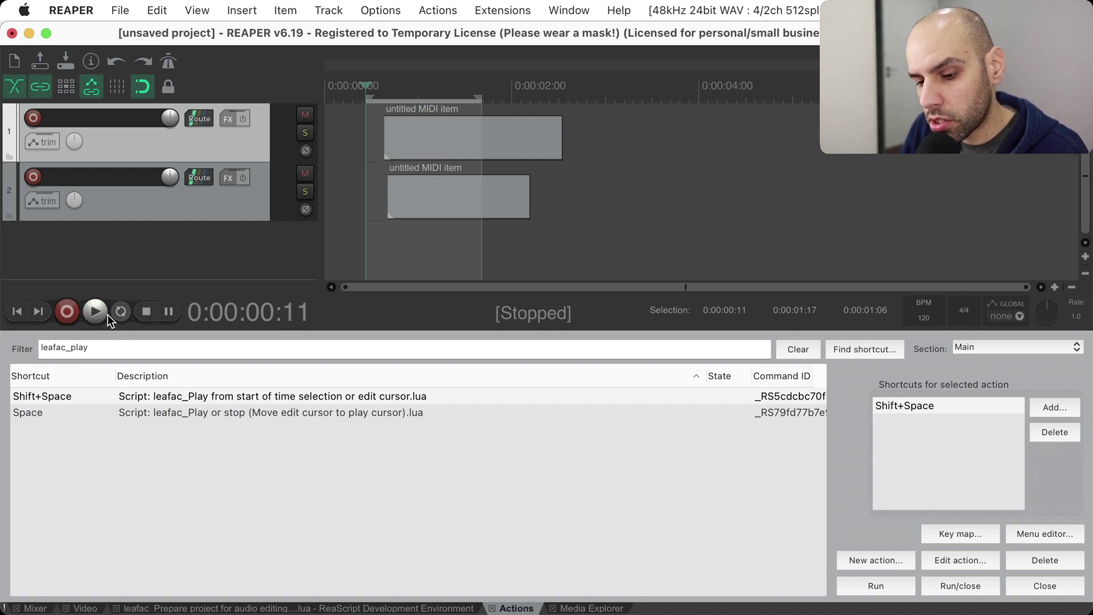
click(102, 314)
click(145, 314)
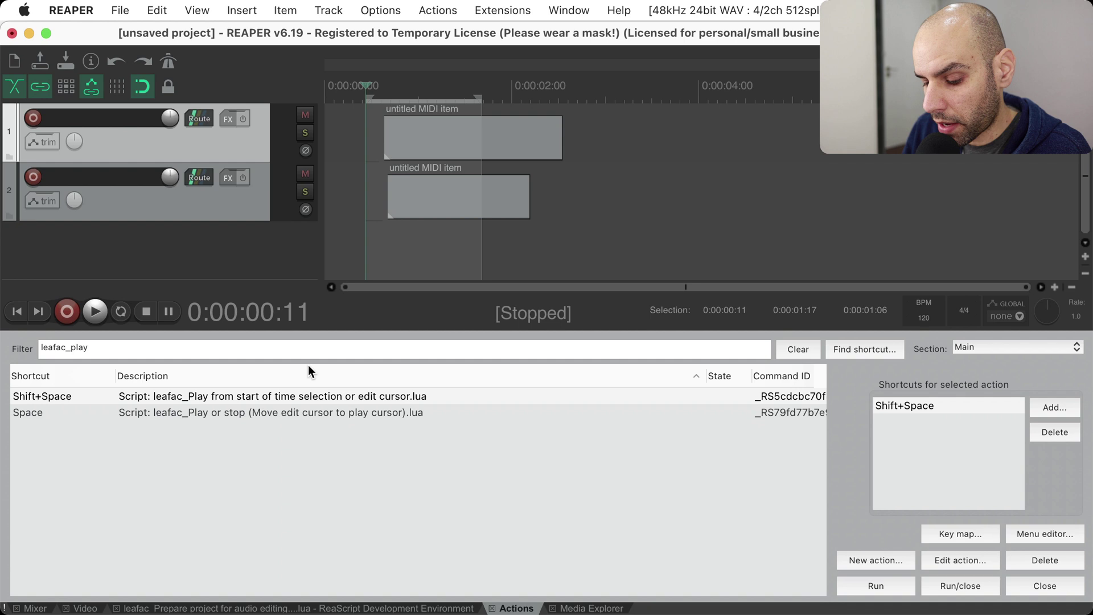
Play and stop twice with the leafac_Play or stop script, and select leafac_Play from start of time selection or edit cursor.lua.
key(space)
key(space)
key(space)
key(space)
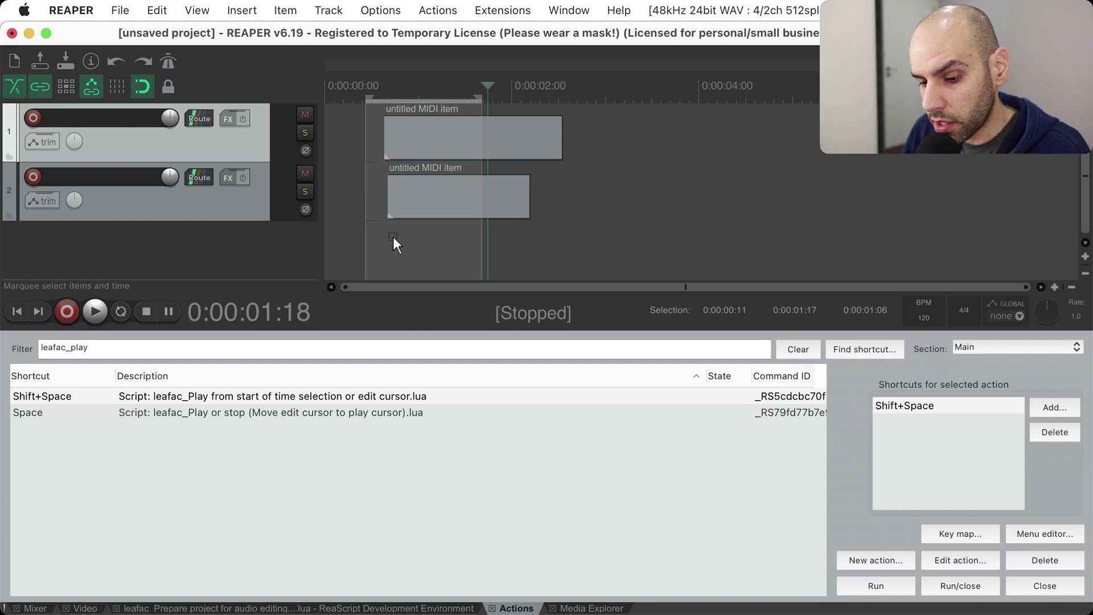
click(248, 400)
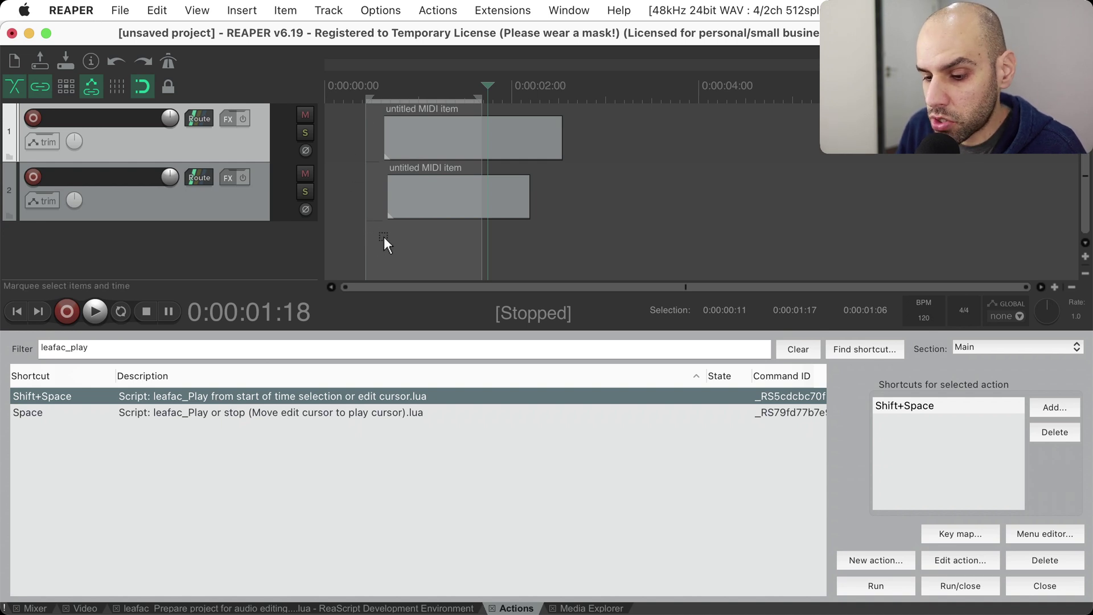
Make a new time selection from 0:00:00:12 to 0:00:00:16 and play from its start twice, stopping each time.
click(450, 238)
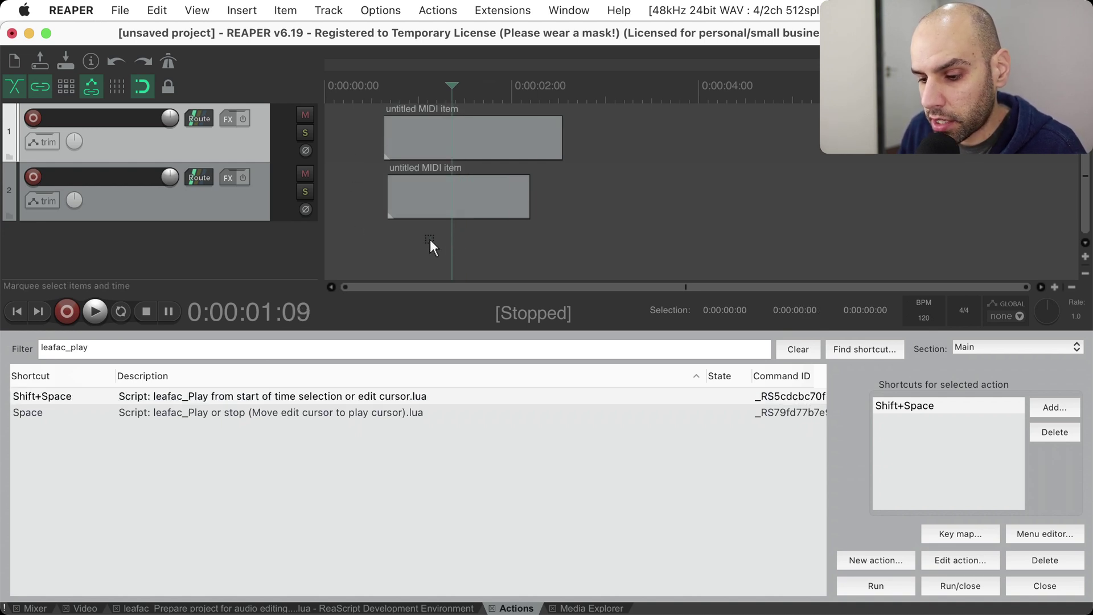
drag(368, 237, 384, 240)
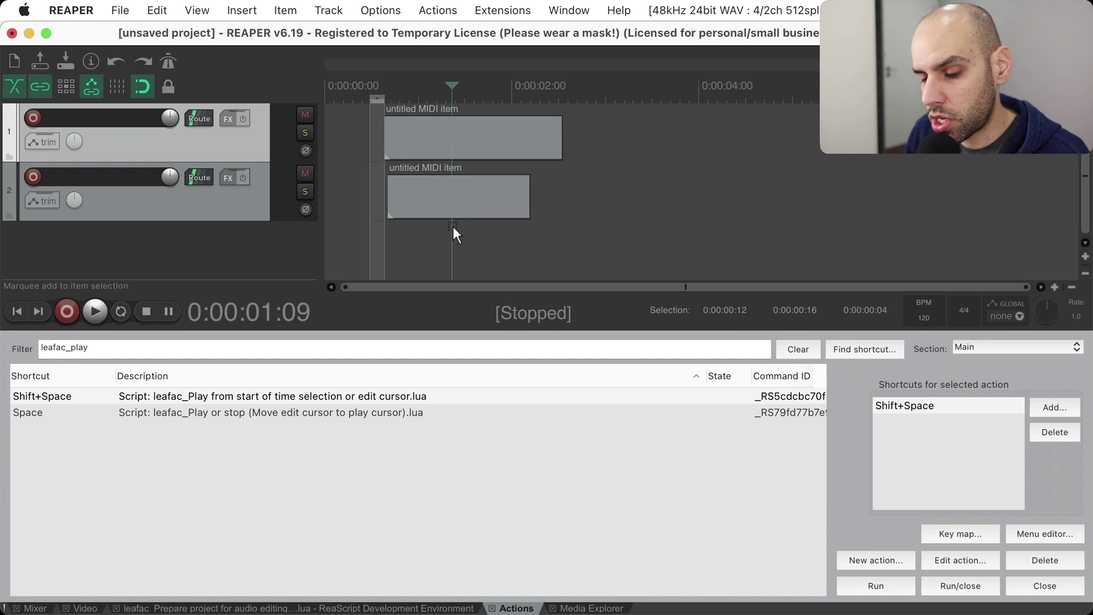
key(shift+space)
key(space)
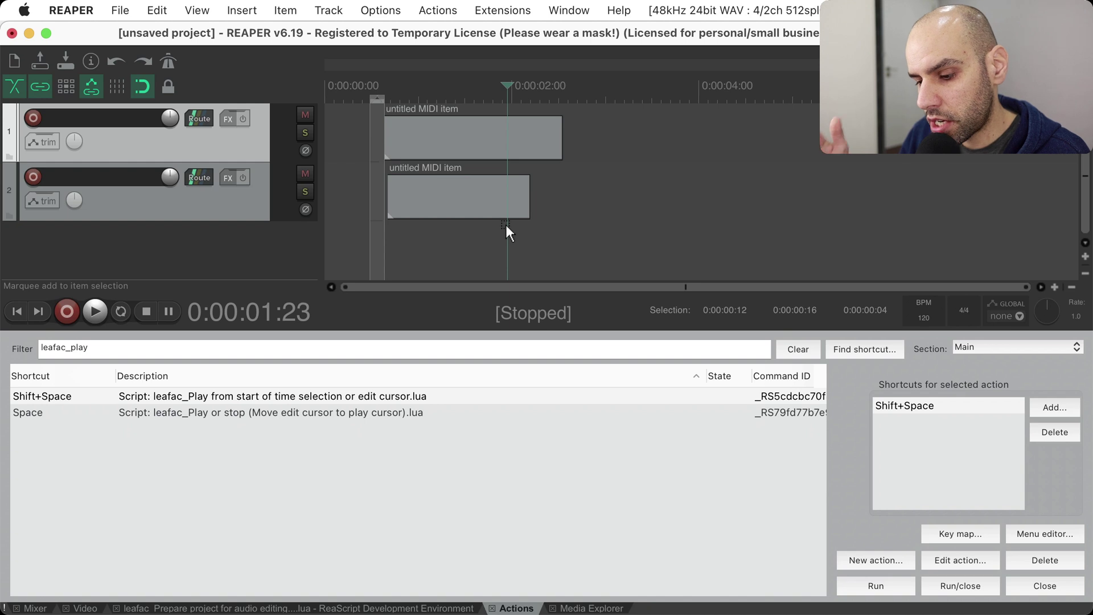
key(shift+space)
key(space)
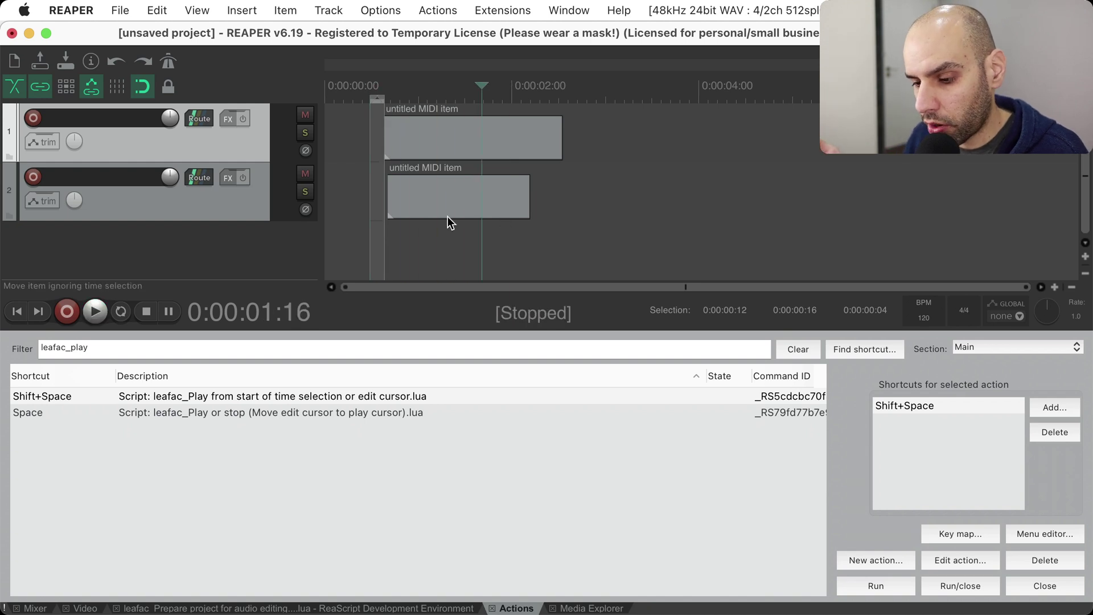
With repeat enabled, play twice from the start of a new time selection from 0:00:00:11 to 0:00:02:08, and disable repeat.
key(Escape)
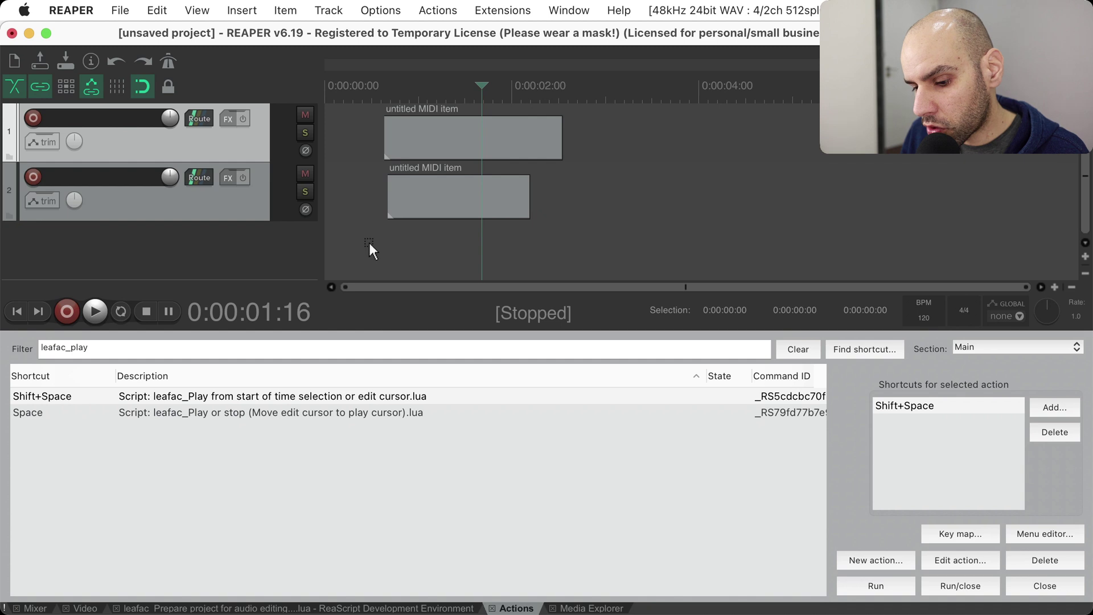
click(120, 311)
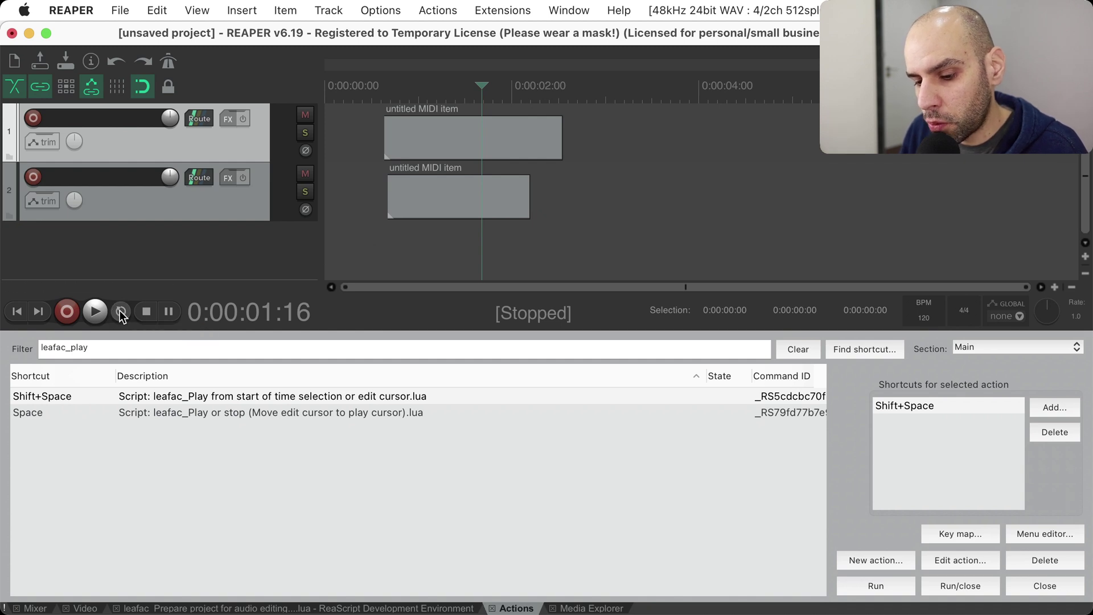
drag(366, 252, 542, 250)
key(shift+space)
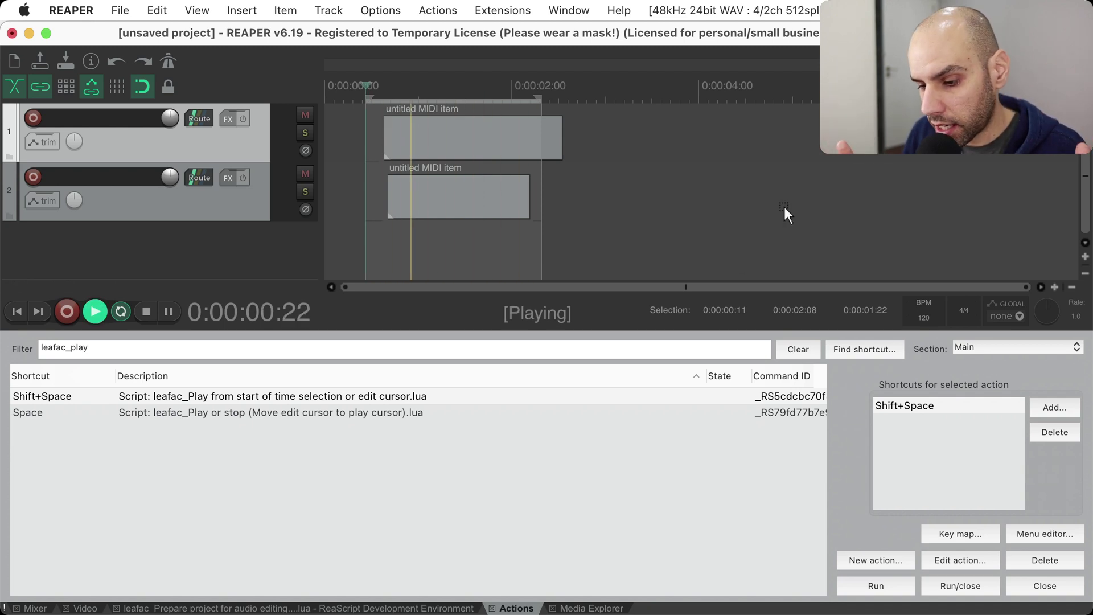
key(space)
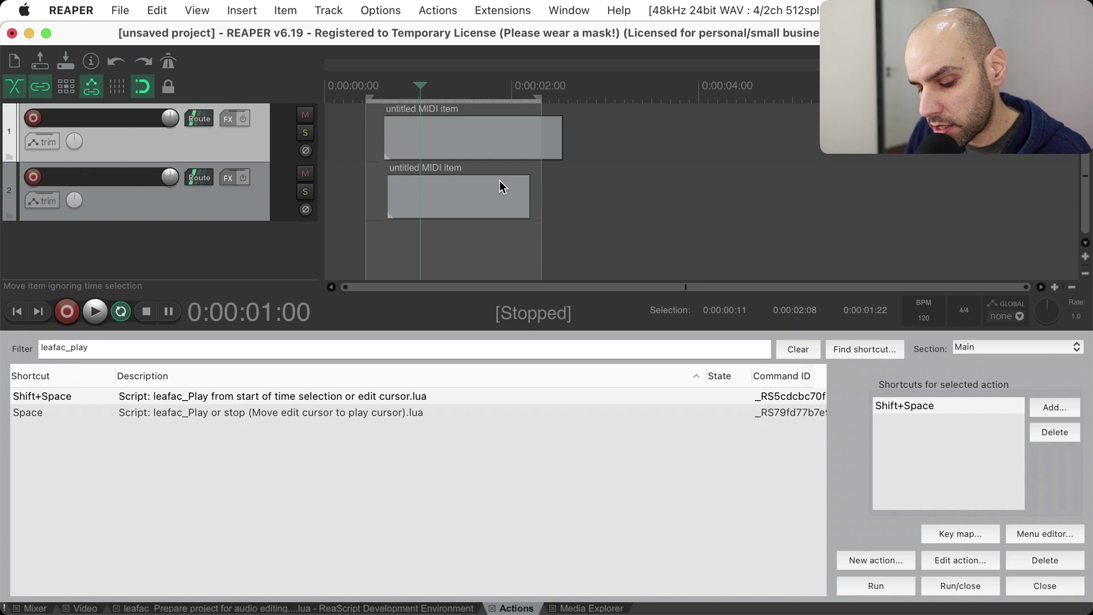
key(shift+space)
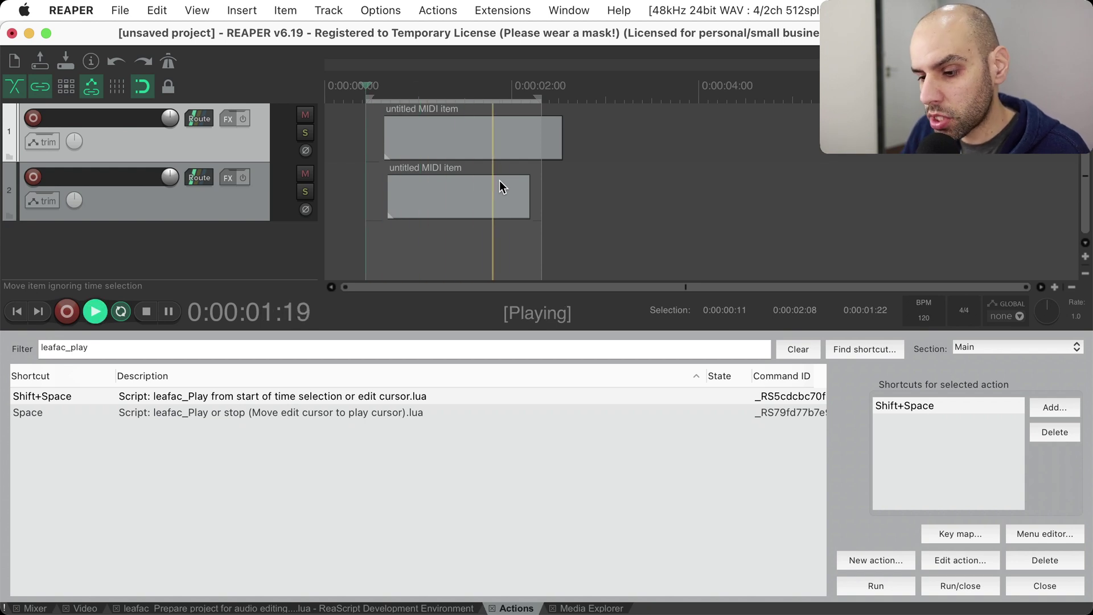
key(space)
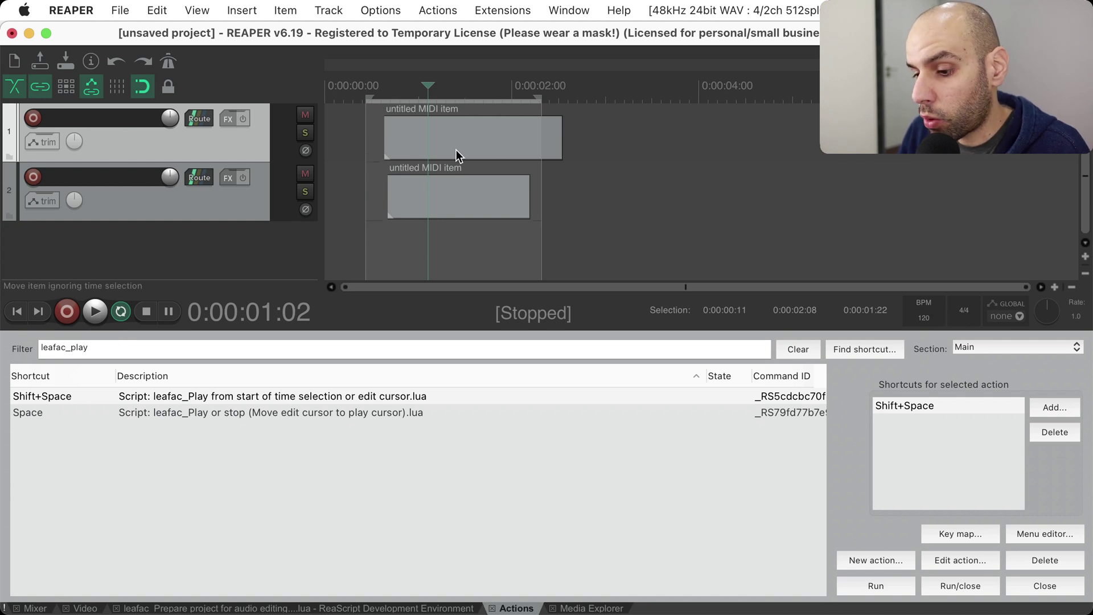
click(120, 311)
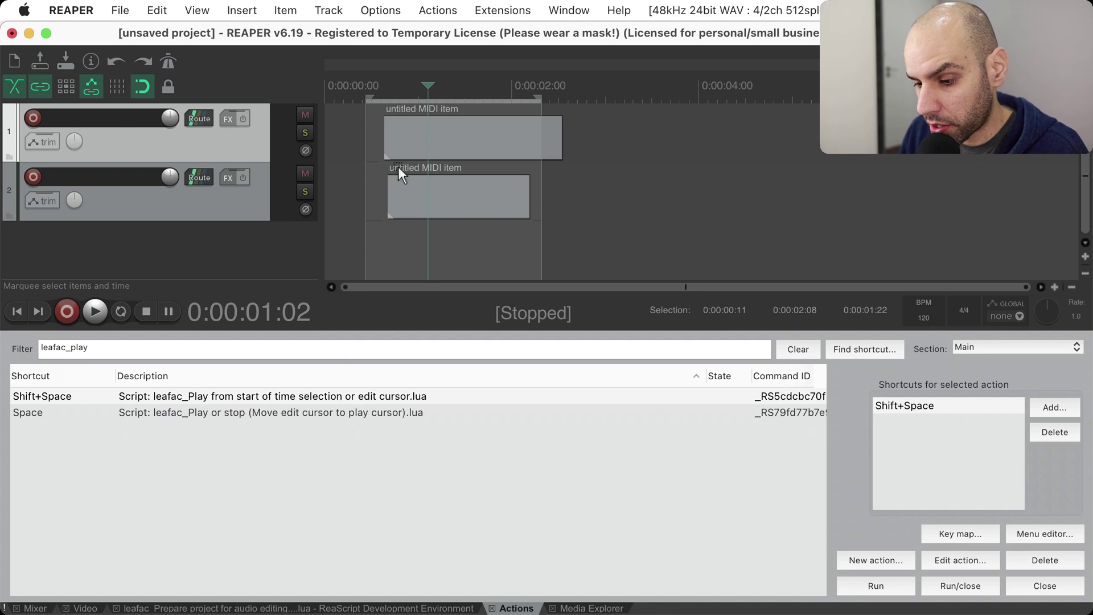
Clear the time selection and move track 1's item to about 0:00:05:05 and track 2's item to about 0:00:04:09.
click(396, 198)
drag(466, 136, 929, 157)
drag(470, 206, 818, 207)
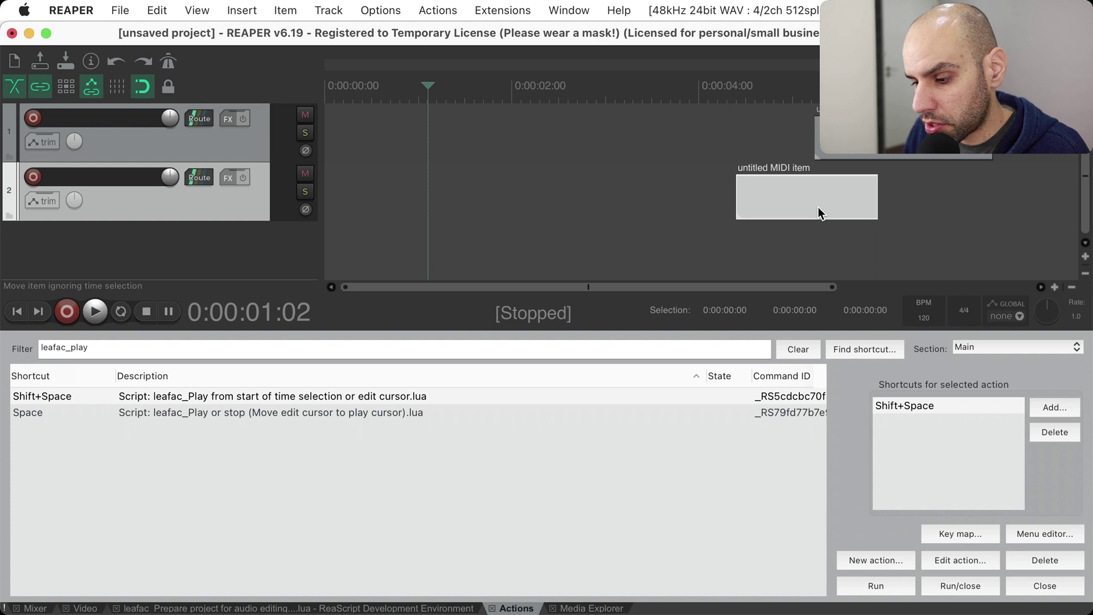
scroll(818, 206, down, 3)
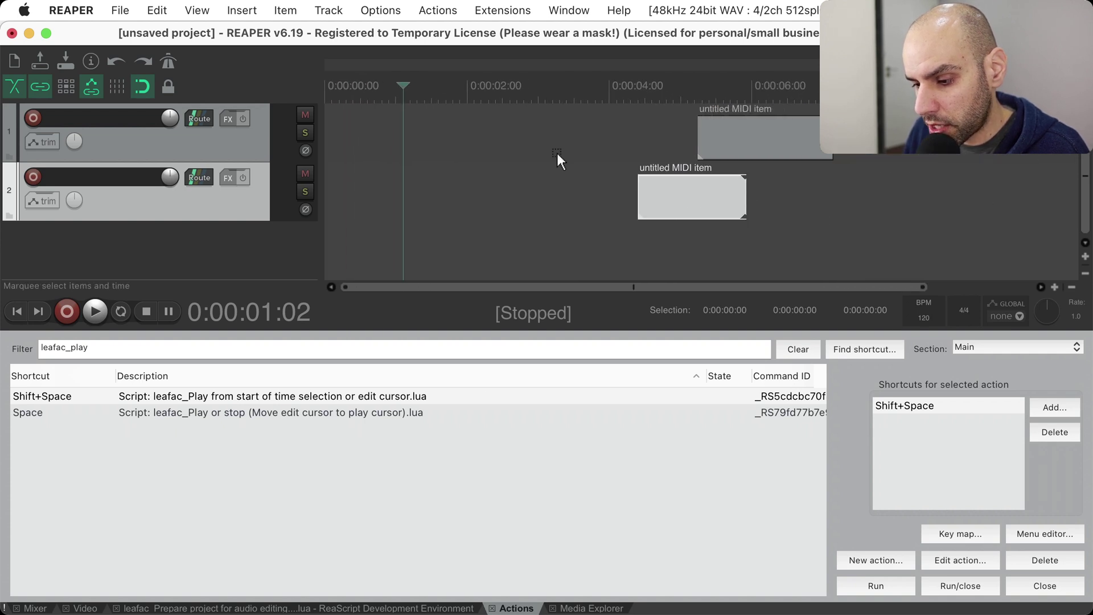
Play from 0:00:00:10, and reposition the edit cursor and select track 1's item while playback continues.
click(353, 208)
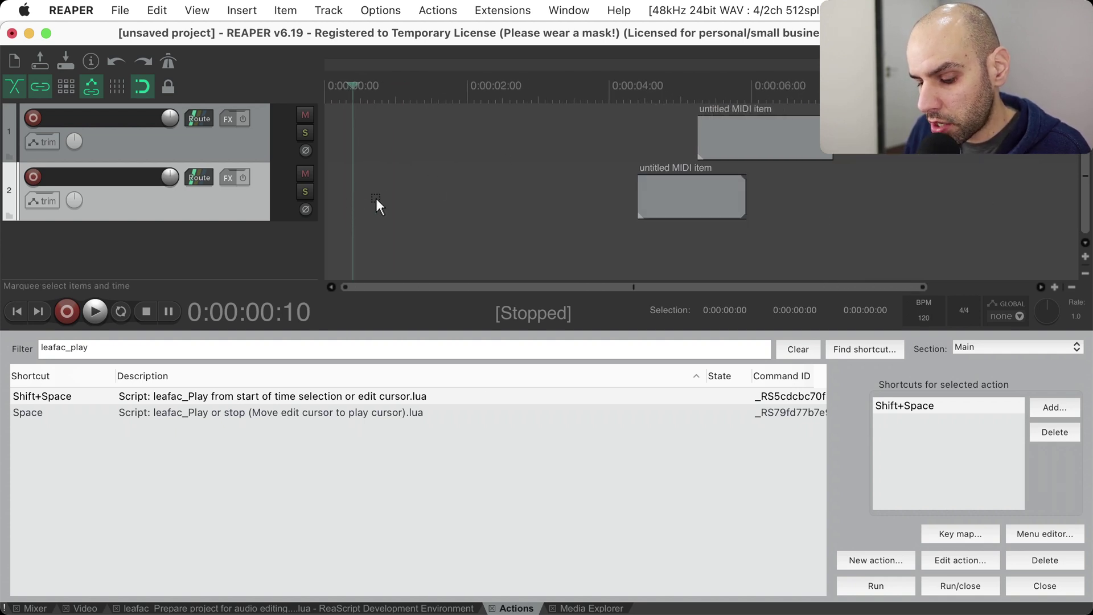
key(space)
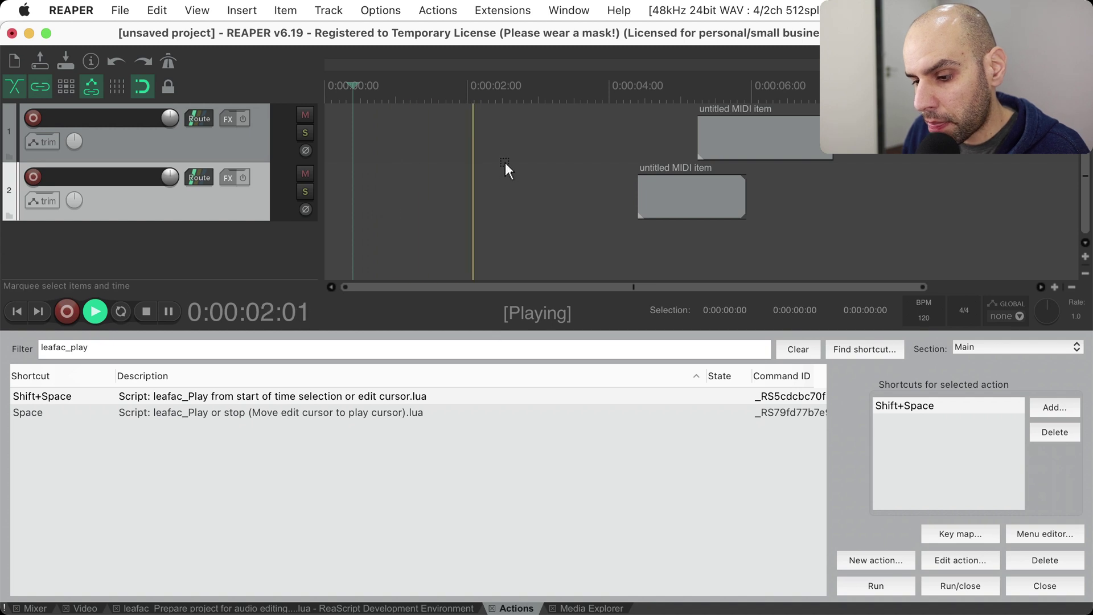
click(452, 126)
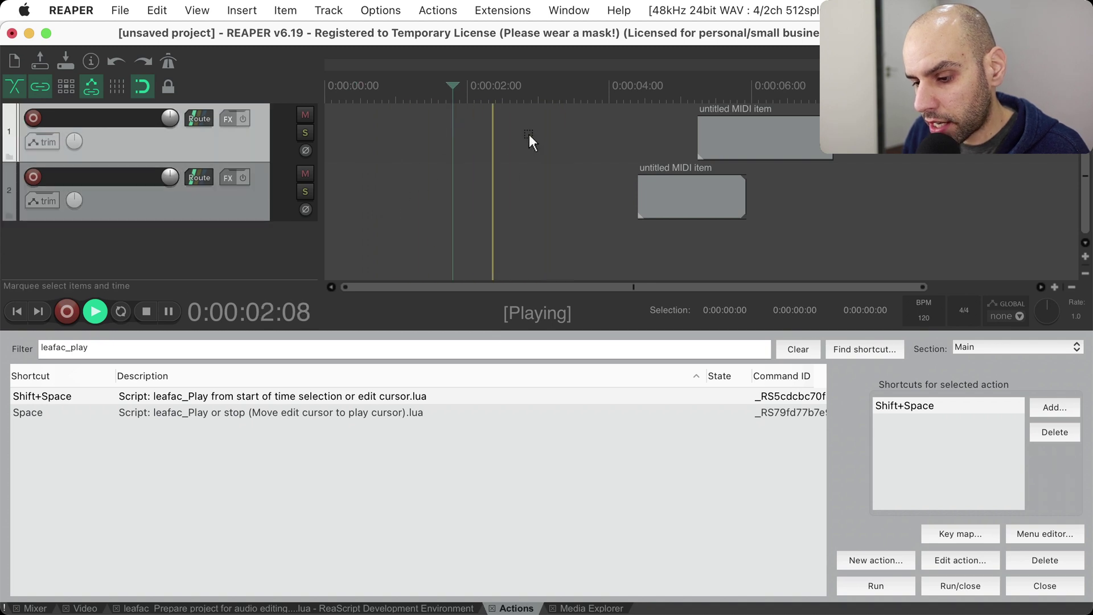
click(726, 140)
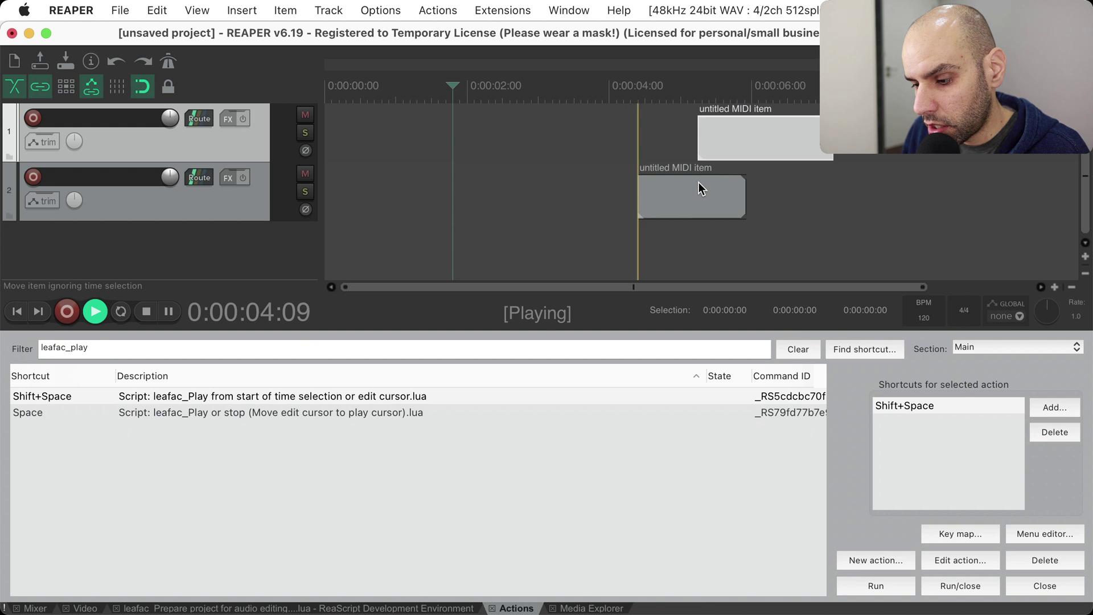
Move track 2's item back to about 0:00:00:10 during playback, and stop playback.
click(702, 164)
drag(662, 169, 376, 174)
key(shift+space)
key(space)
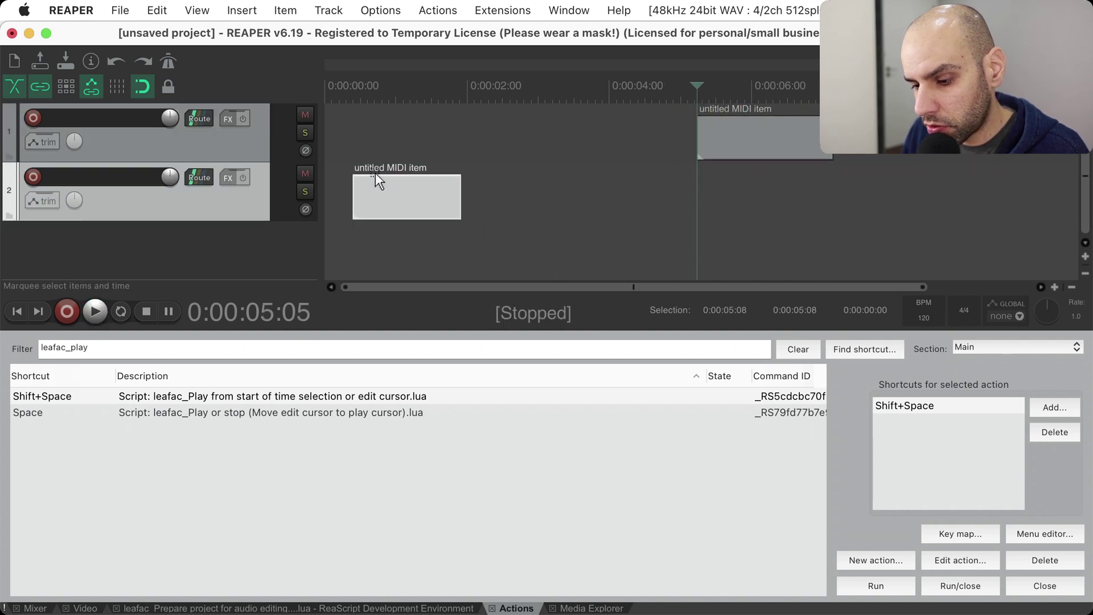
Play from the project start and place the edit cursor over track 2's item while playback continues.
key(Home)
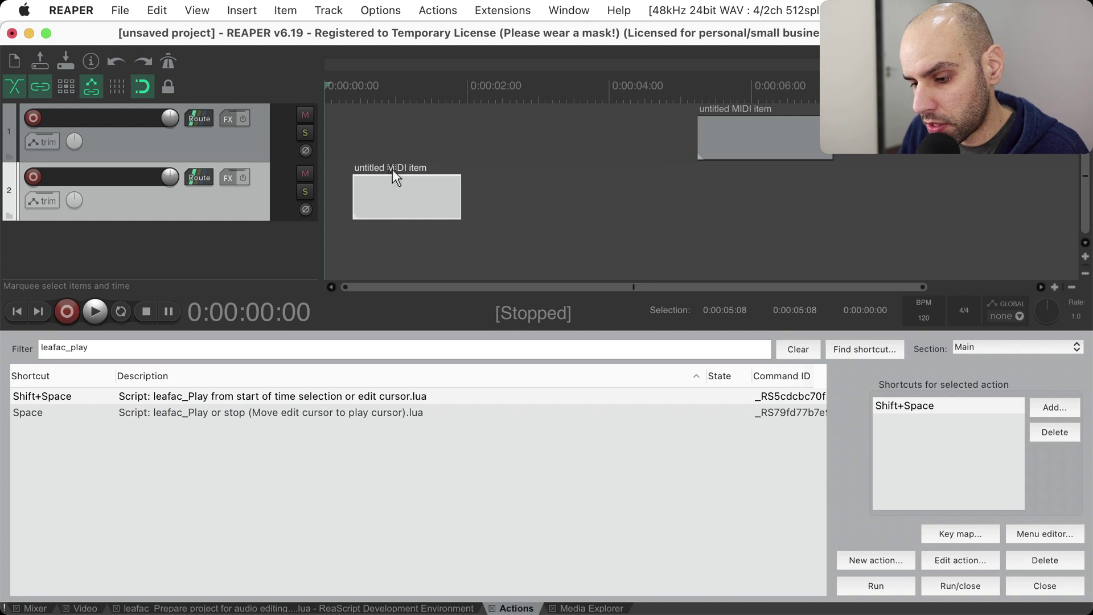
key(space)
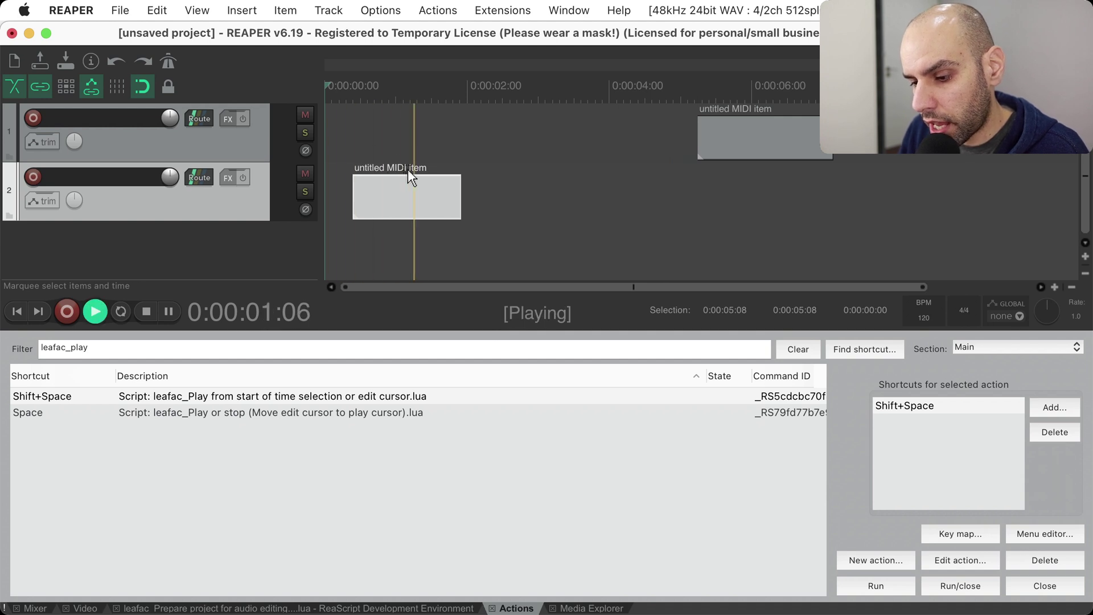
click(396, 164)
click(428, 167)
Restart playback from the edit cursor, and from the start of a new time selection spanning 0:00:02:08 to 0:00:03:16.
key(shift+space)
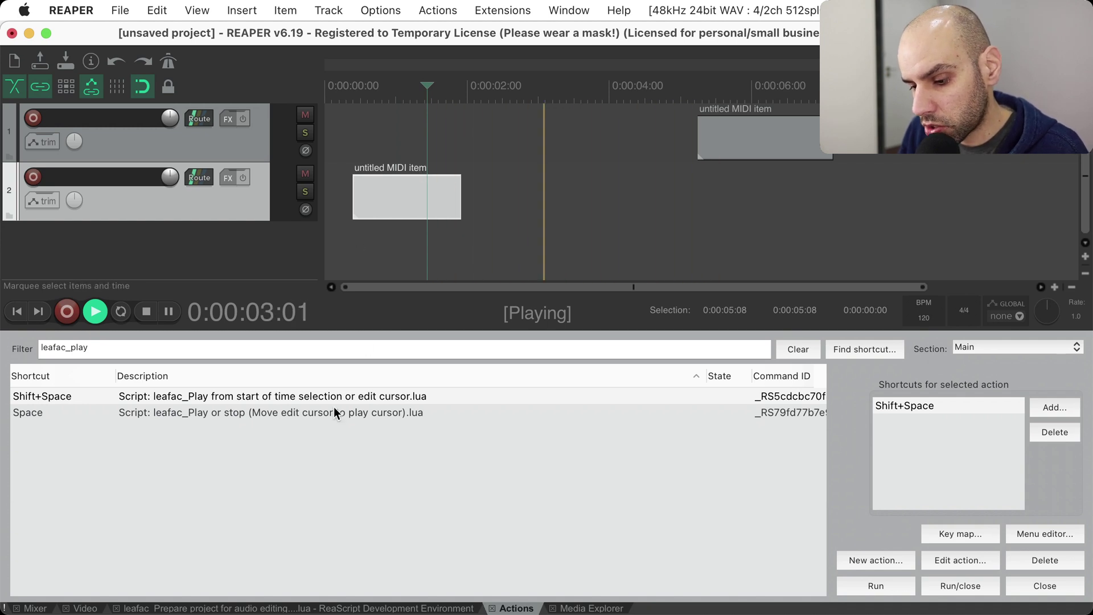
key(shift+space)
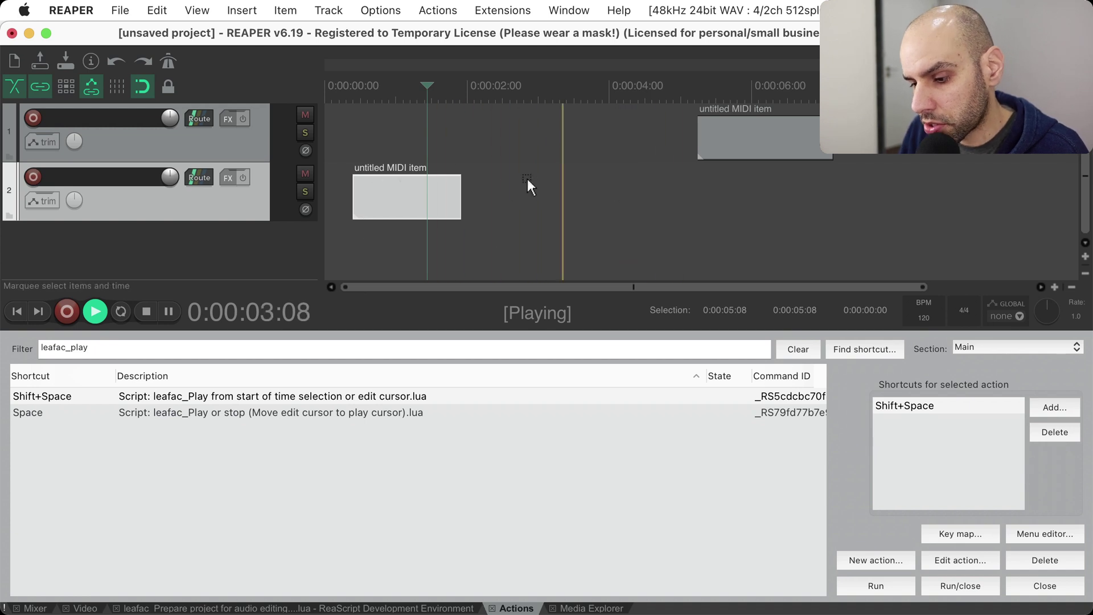
drag(490, 235, 584, 234)
key(shift+space)
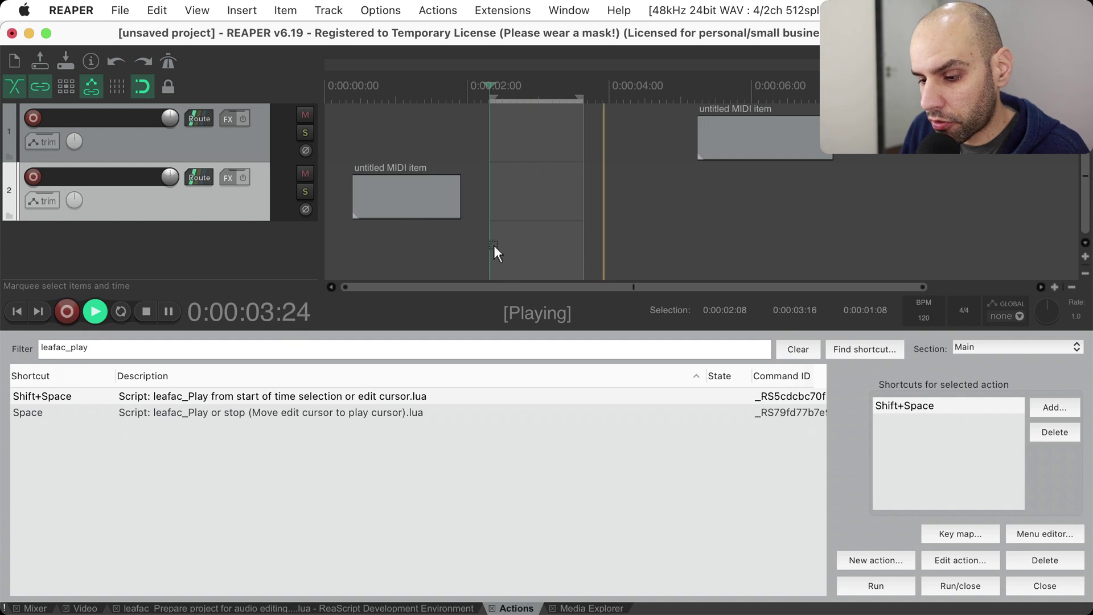
Restart playback from several edit cursor positions along track 2's item, ending with 0:00:00:19, and stop playback.
click(396, 237)
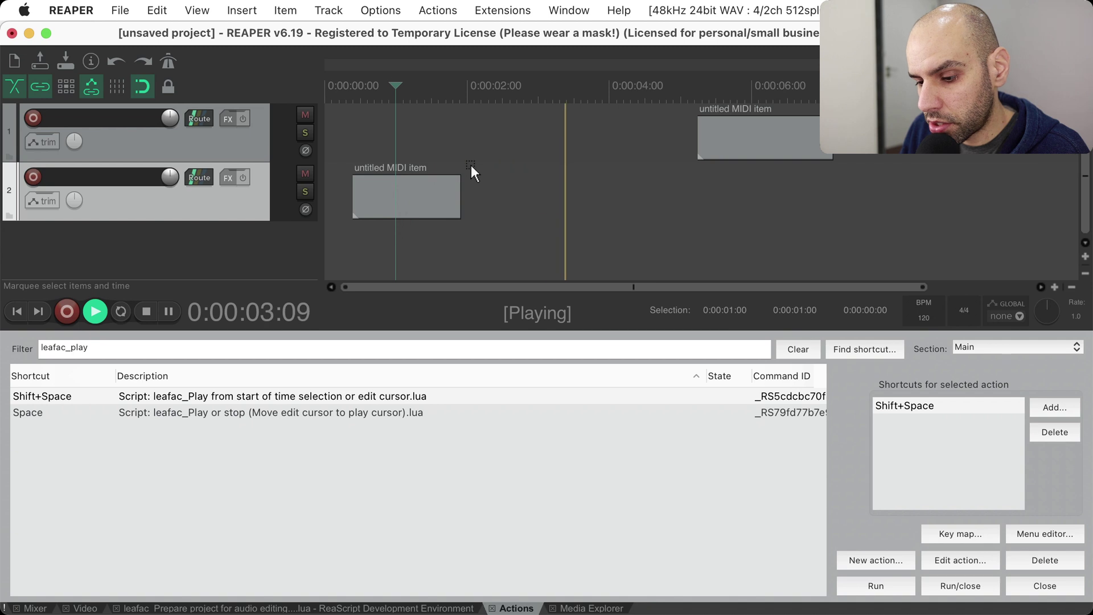
click(436, 164)
click(409, 165)
key(shift+space)
click(429, 163)
key(shift+space)
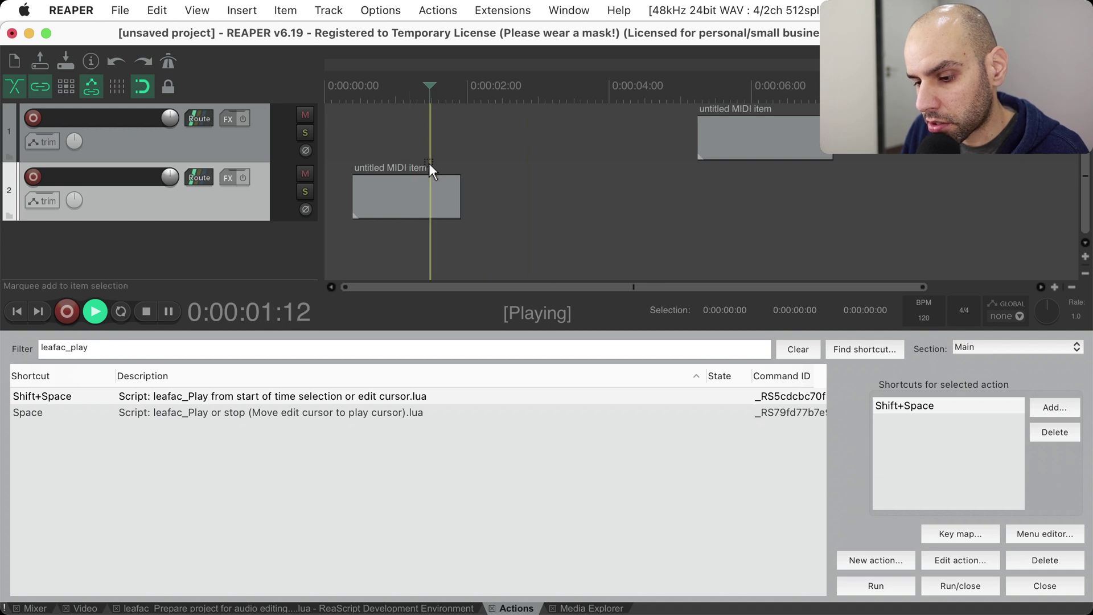
click(377, 166)
key(shift+space)
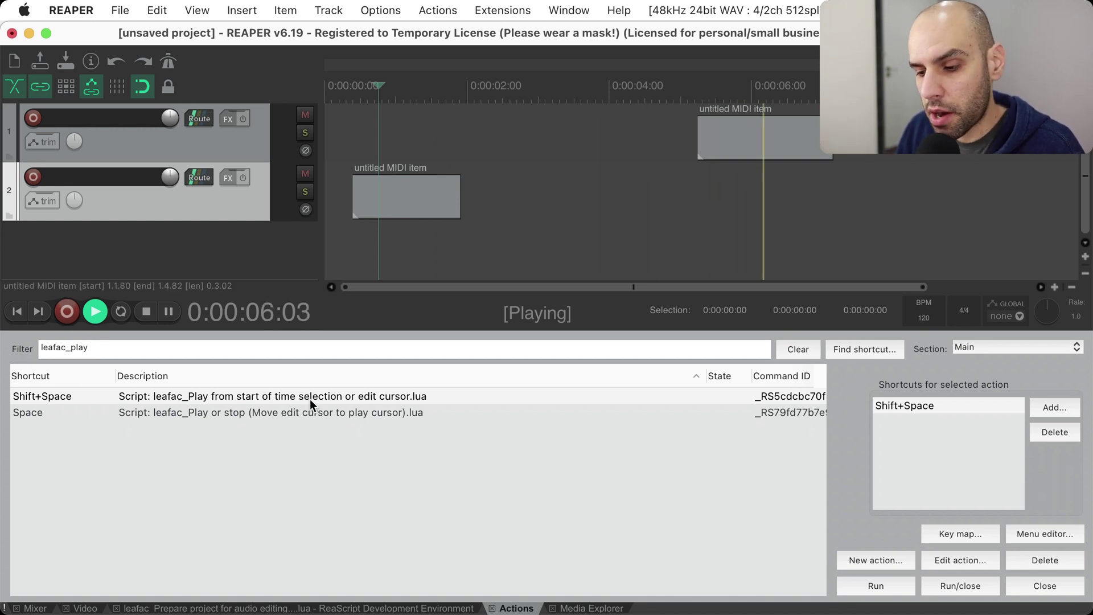
key(space)
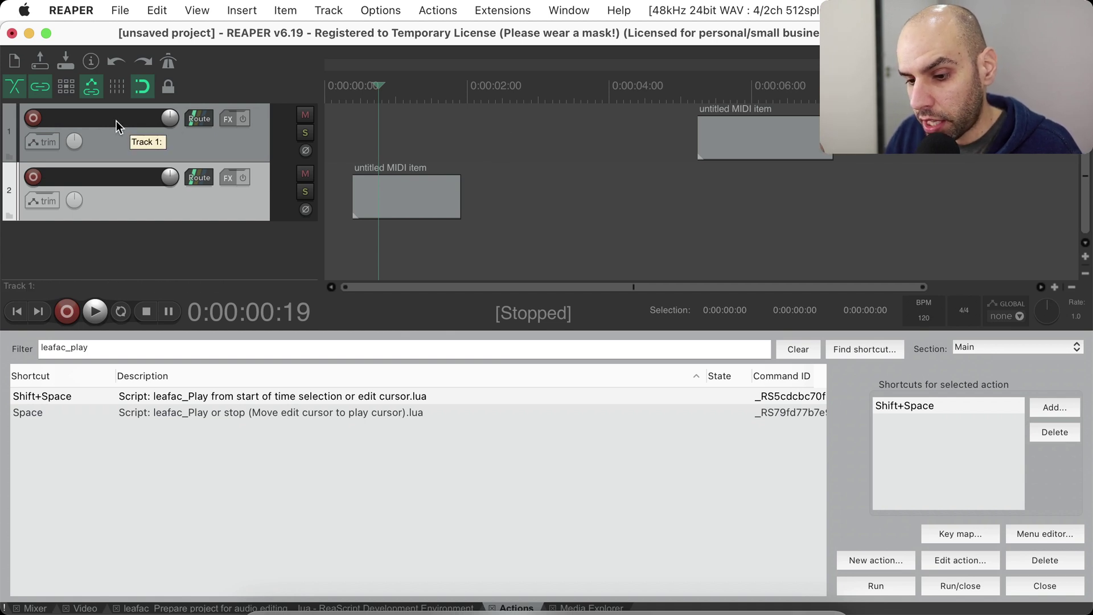
Enable ripple editing and add a MIDI item on track 1 ahead of its existing item.
click(67, 86)
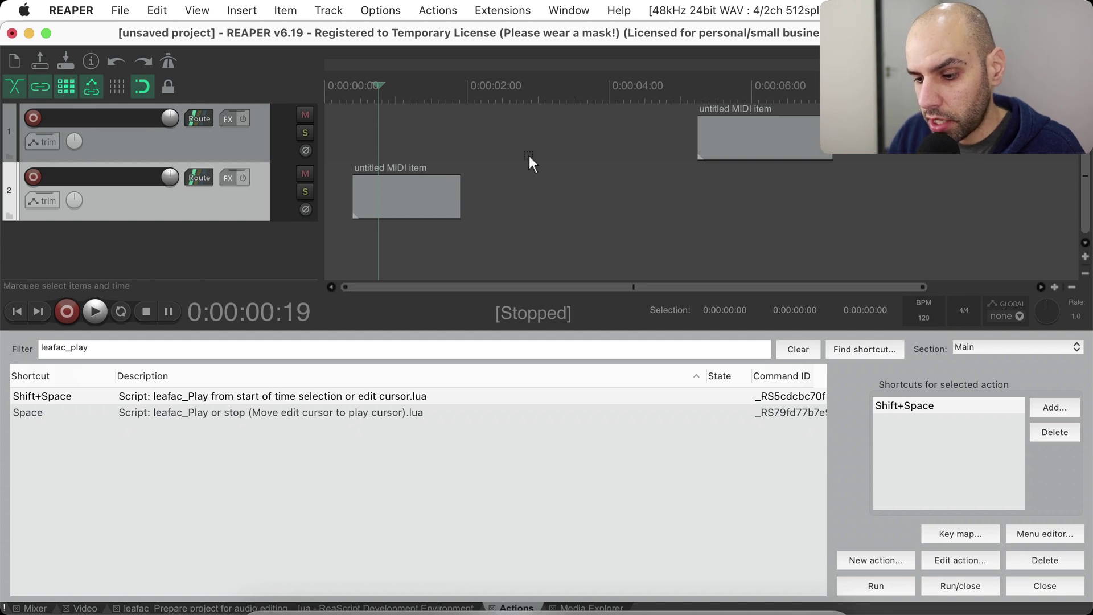
drag(511, 134, 618, 134)
click(544, 138)
scroll(590, 159, right, 2)
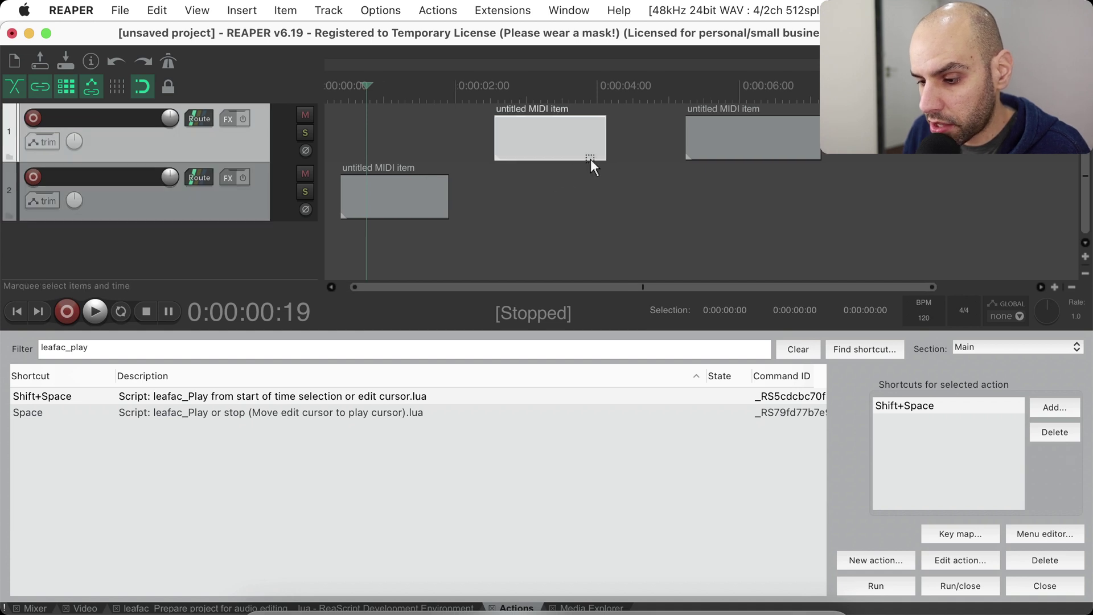
Ripple-delete the first MIDI item on track 1 and undo the deletion.
key(super+z)
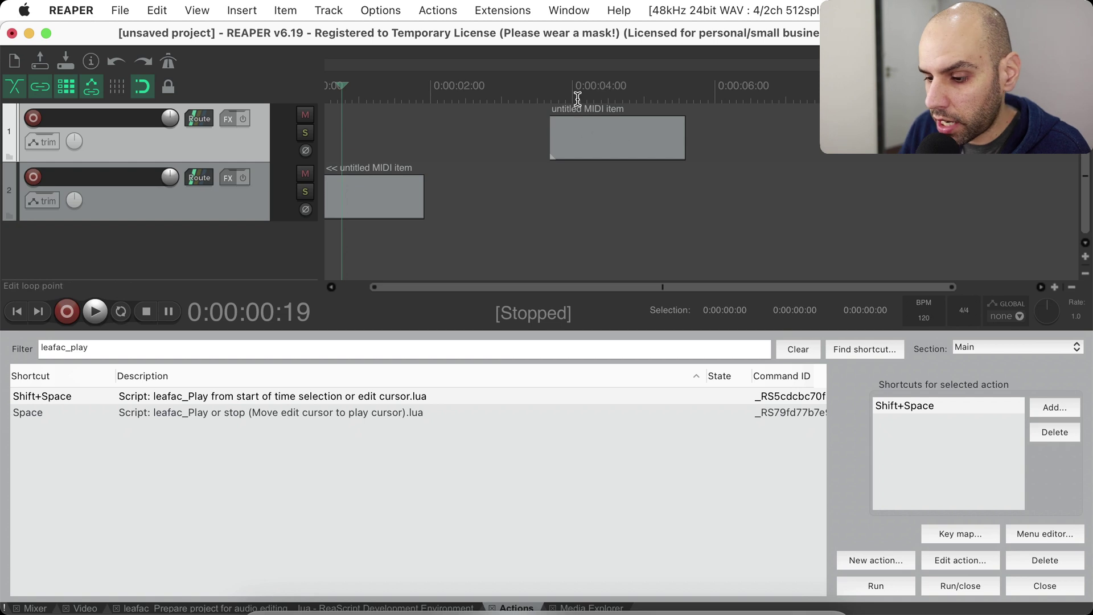
key(super+shift+z)
Place the edit cursor between track 1's two items and add a marker named "I'll move" at 0:00:04:21.
click(666, 87)
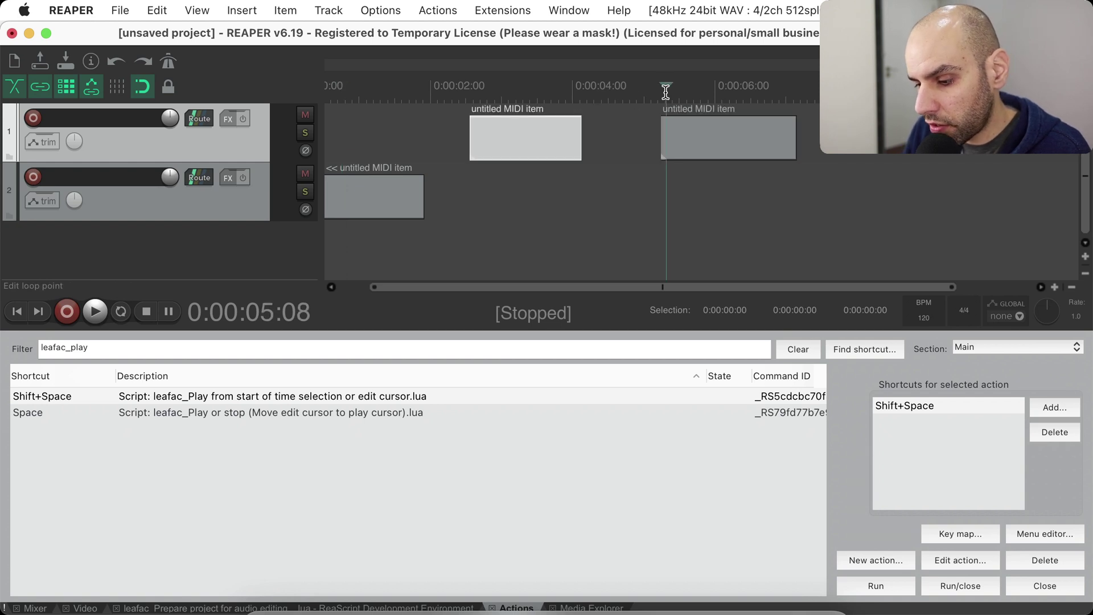
click(632, 90)
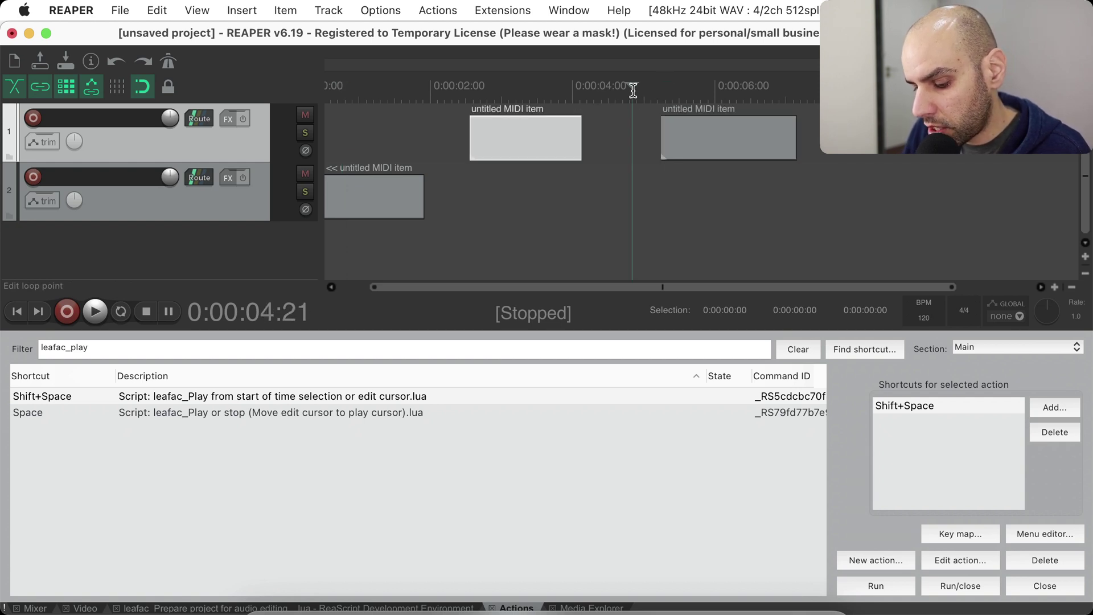
key(shift+m)
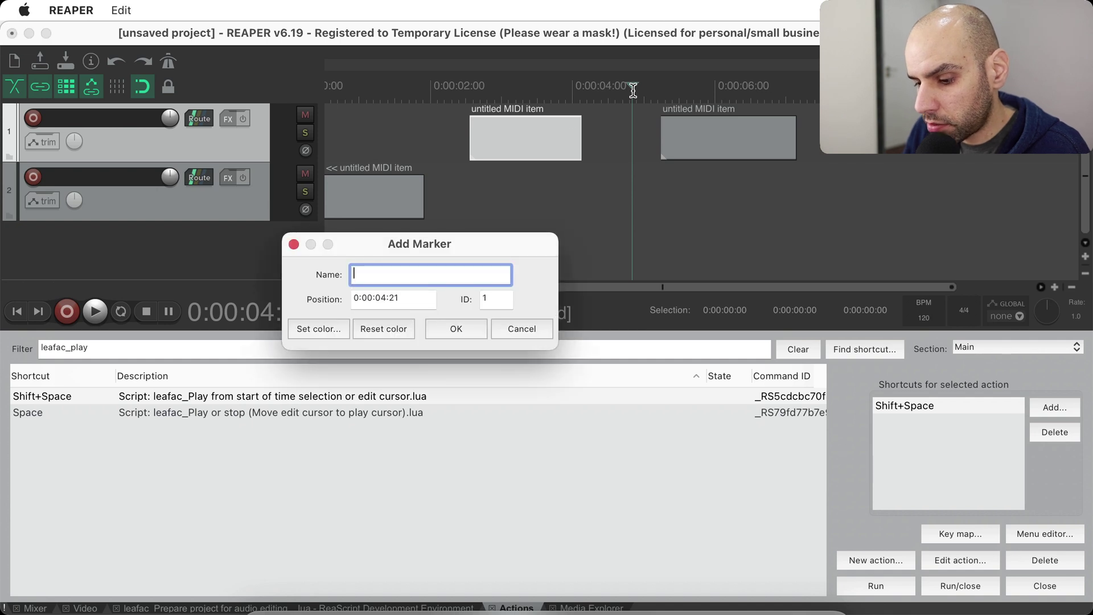
text(I)
text('ll move)
key(Return)
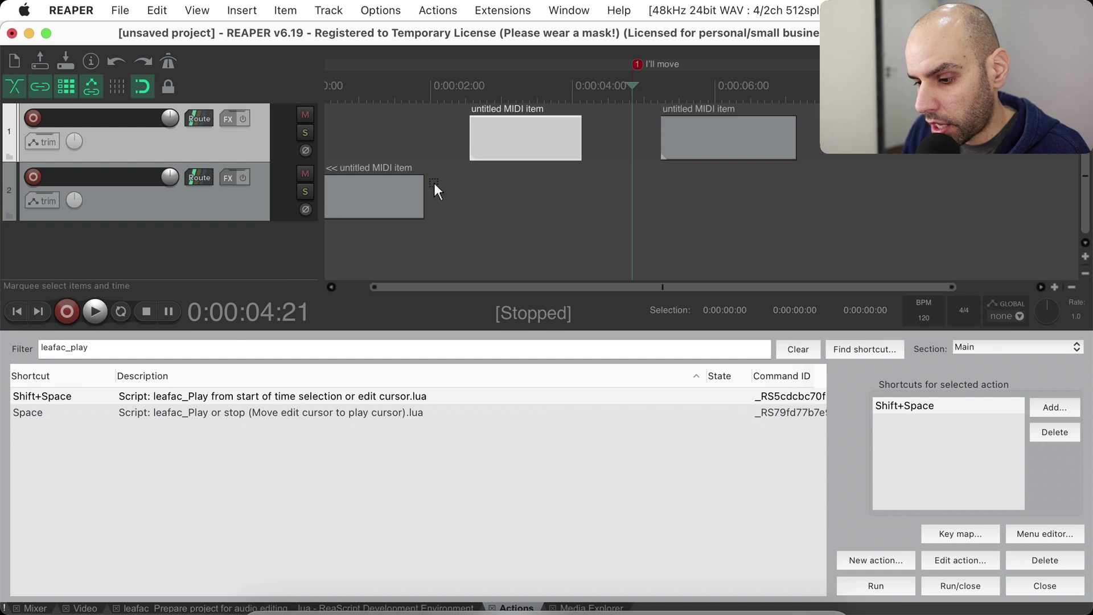
Ripple-delete the item ahead of the marker, and undo both the deletion and the marker.
key(Delete)
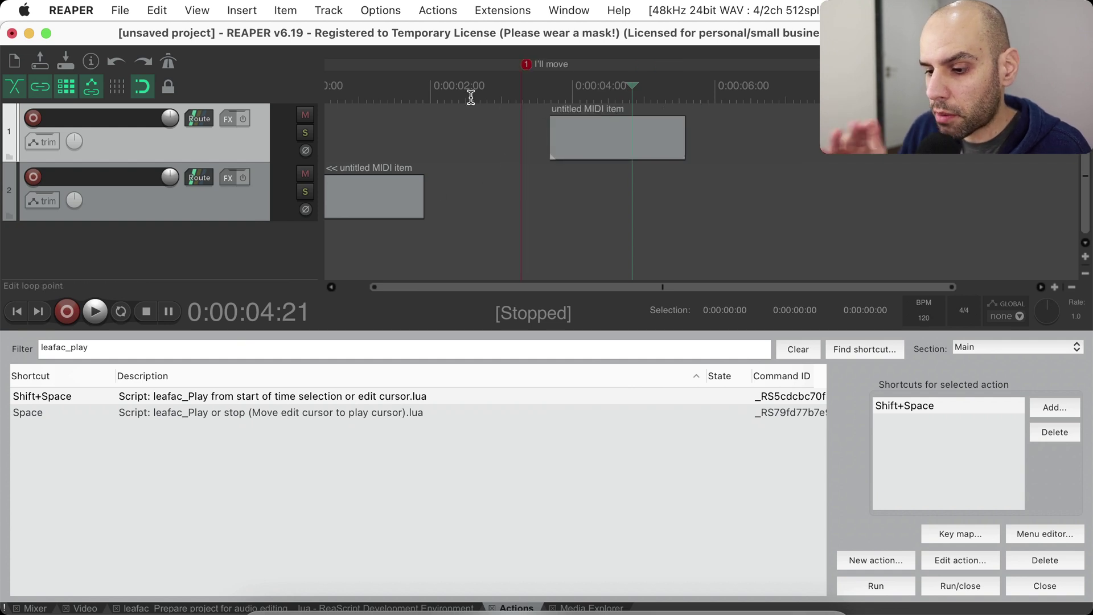
key(super+z)
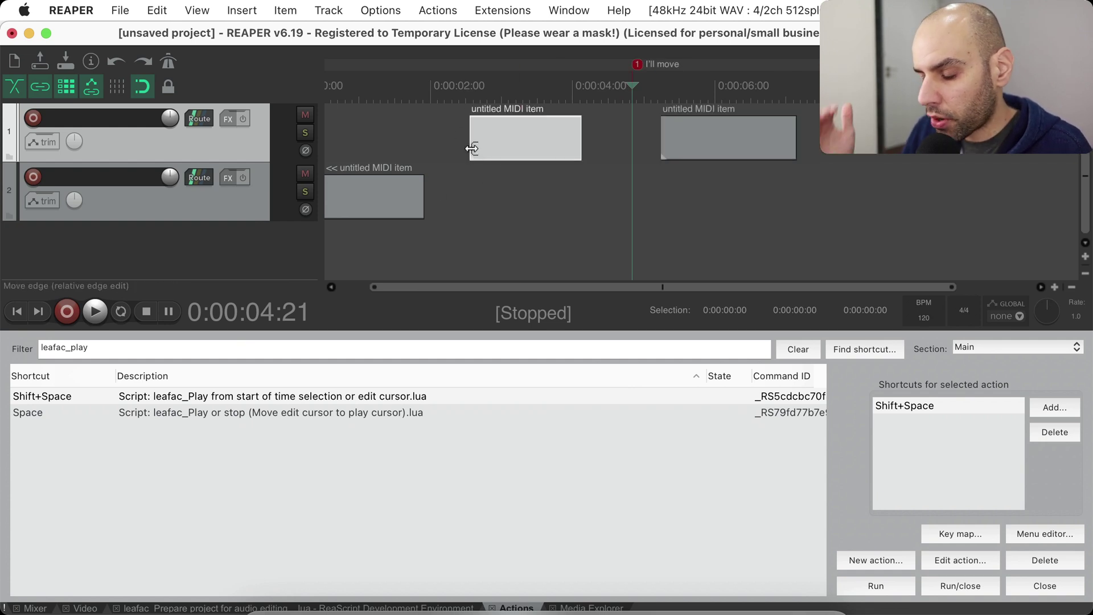
click(629, 110)
key(super+z)
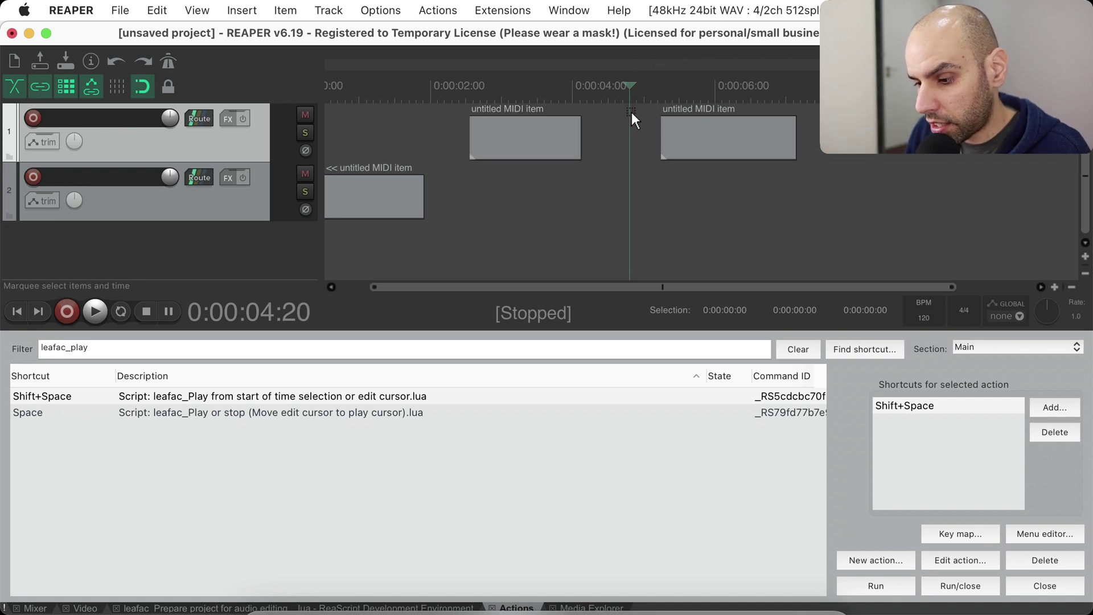
Make a time selection from 0:00:04:13 to 0:00:04:24 in the gap between track 1's items and place the edit cursor at its start.
scroll(559, 145, left, 2)
drag(646, 188, 677, 190)
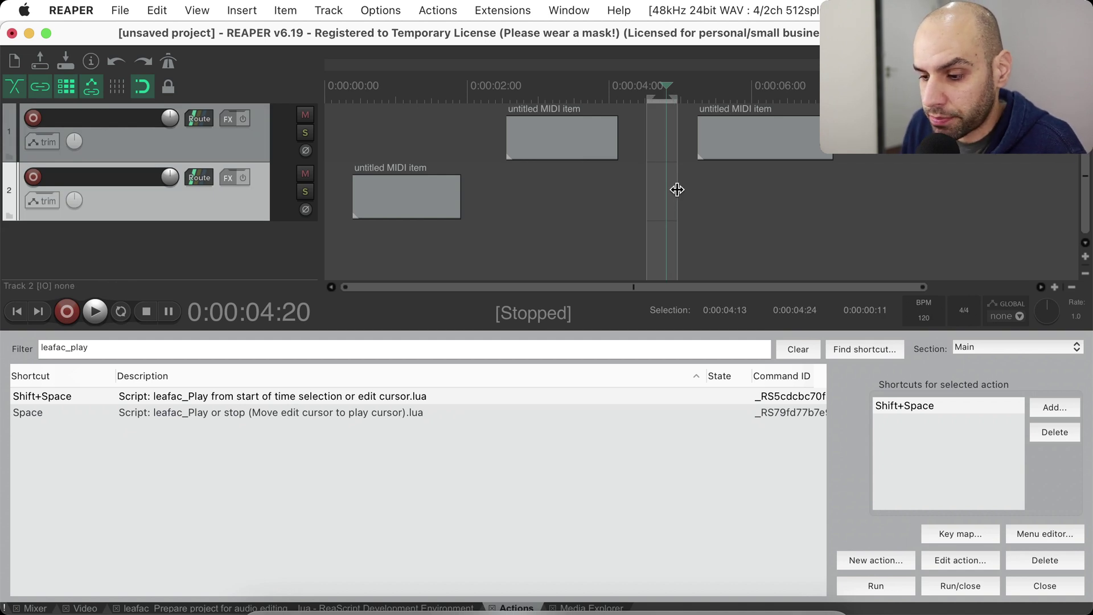
click(601, 140)
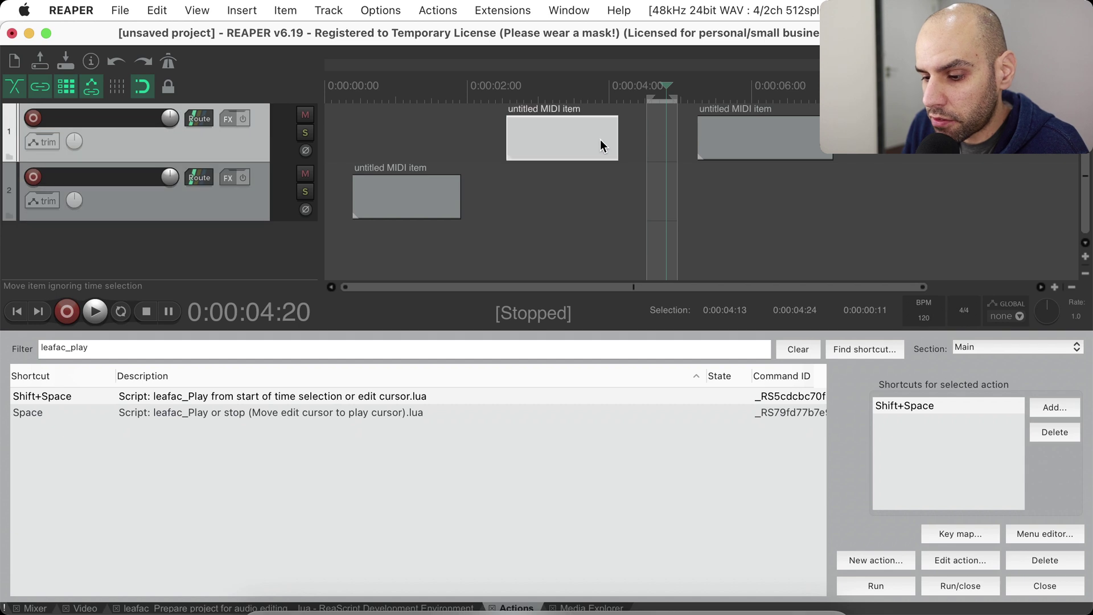
click(732, 149)
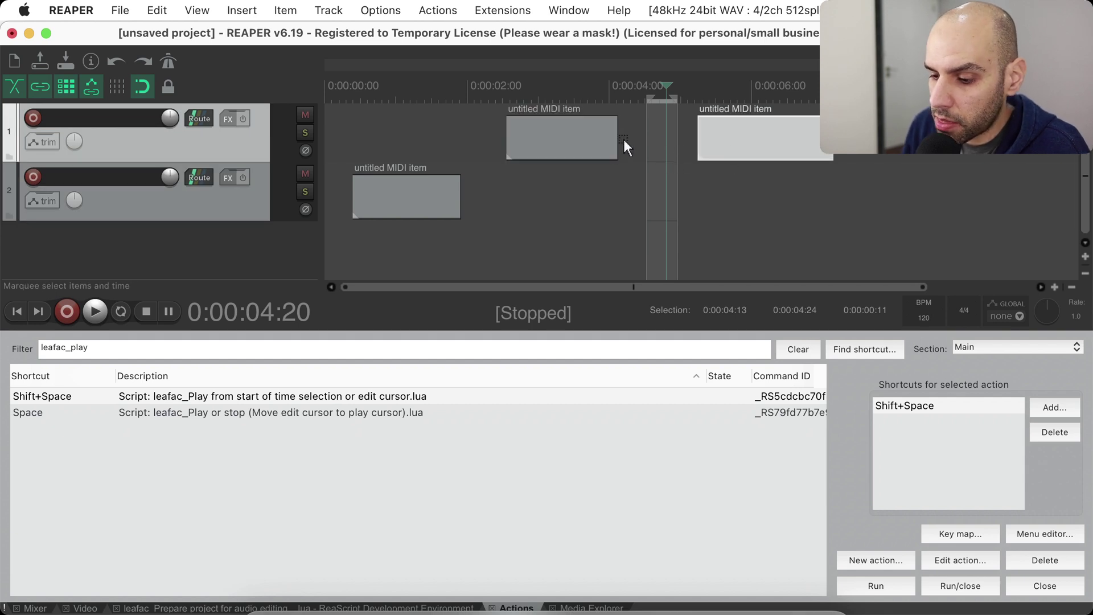
click(661, 200)
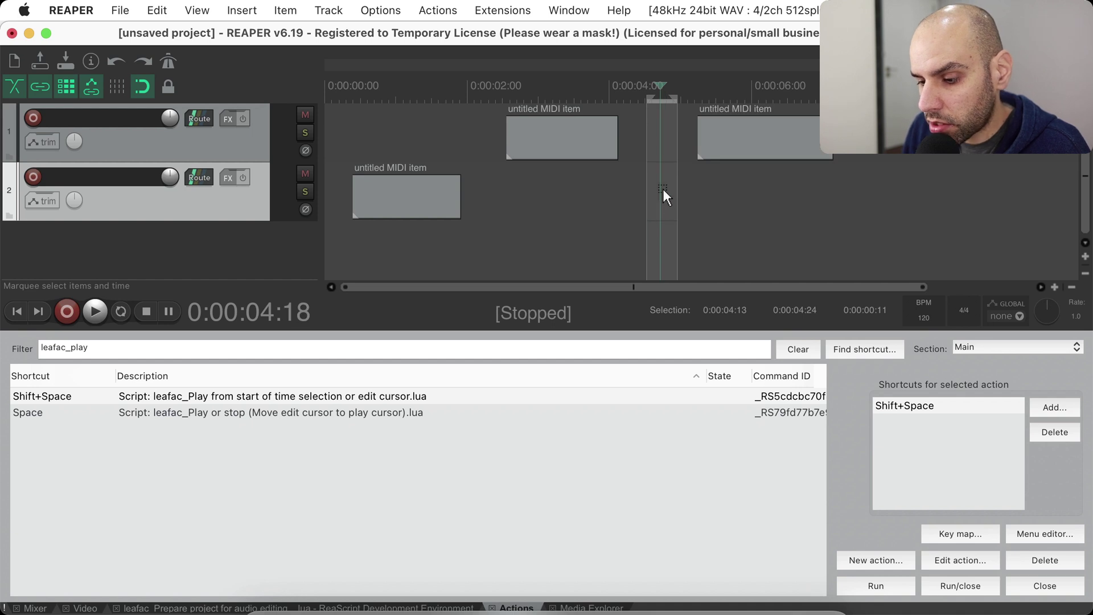
click(661, 146)
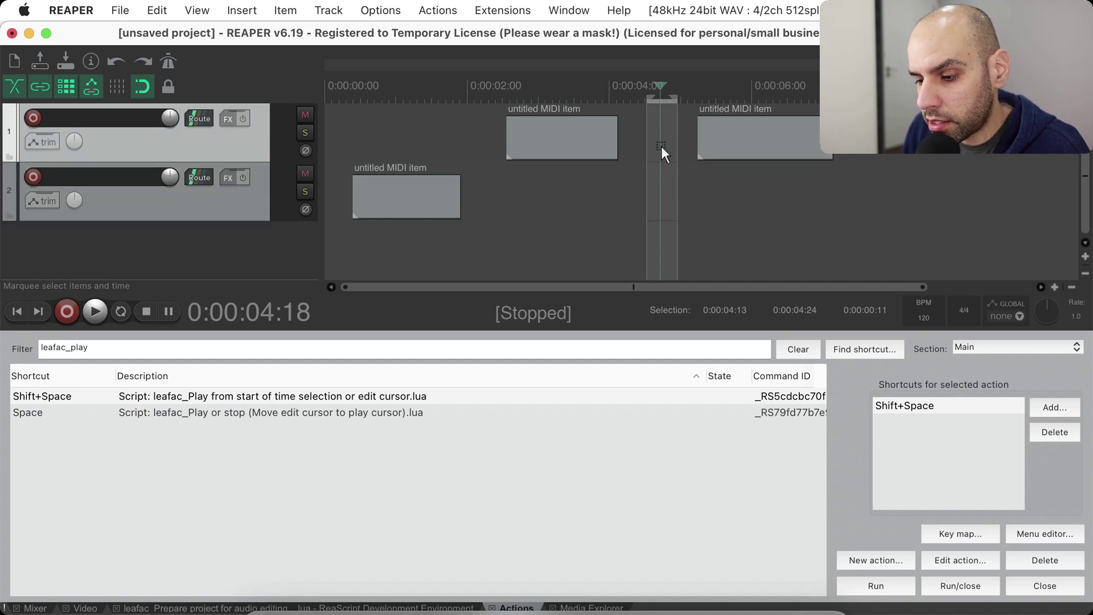
click(647, 186)
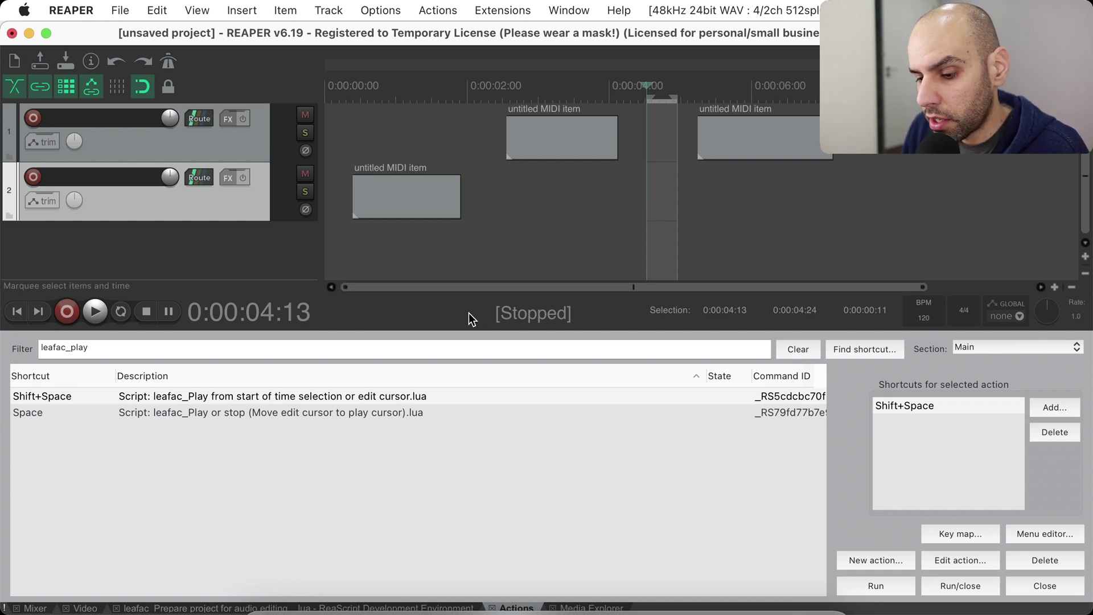
Search the action list for "leafac_ripple" and select the leafac_Ripple delete.lua script.
click(394, 347)
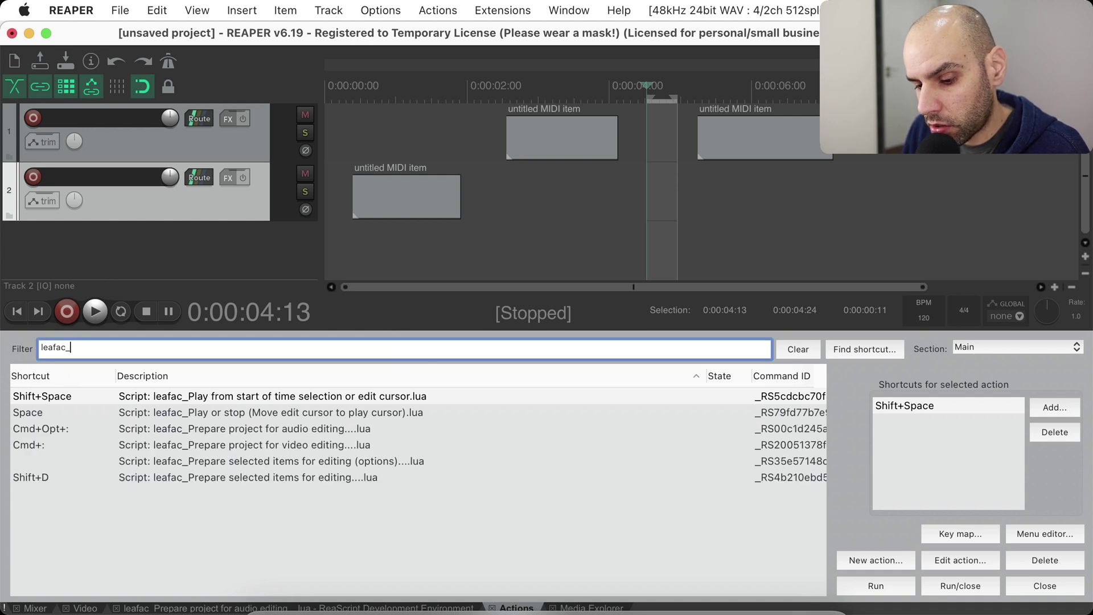
key(BackSpace)
text(ripple)
click(272, 402)
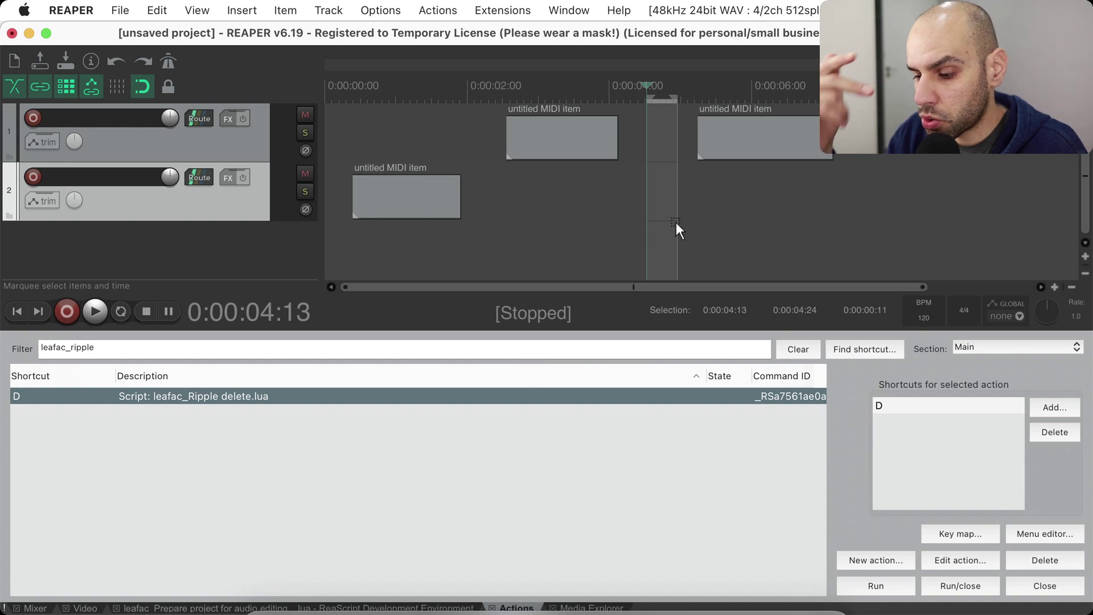
Run the leafac Ripple delete script twice on the time selection between track 1's items, undoing each deletion.
click(645, 192)
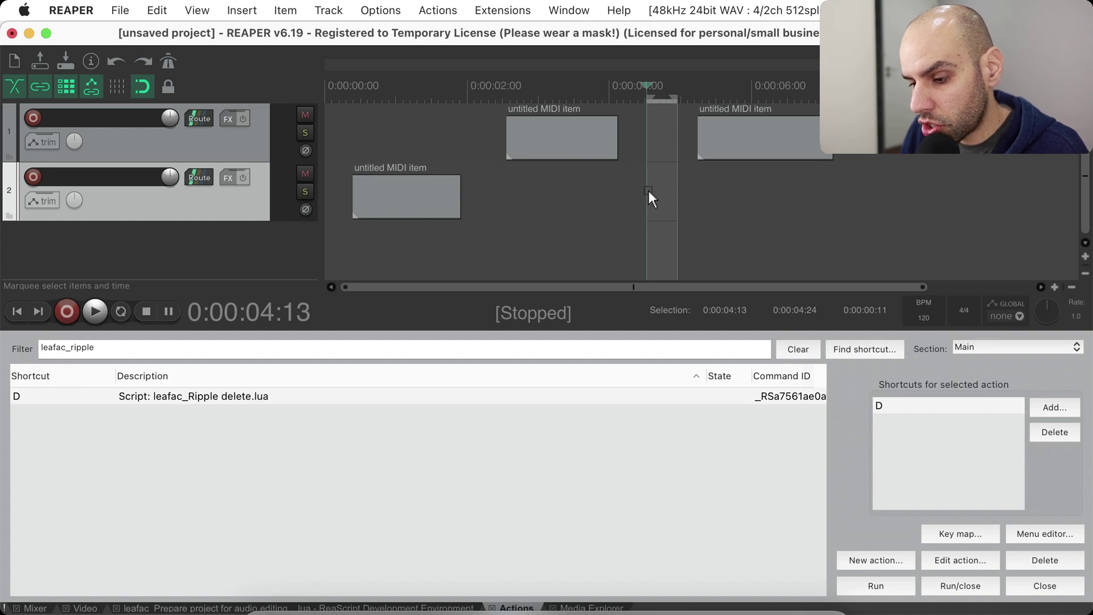
key(d)
key(super+z)
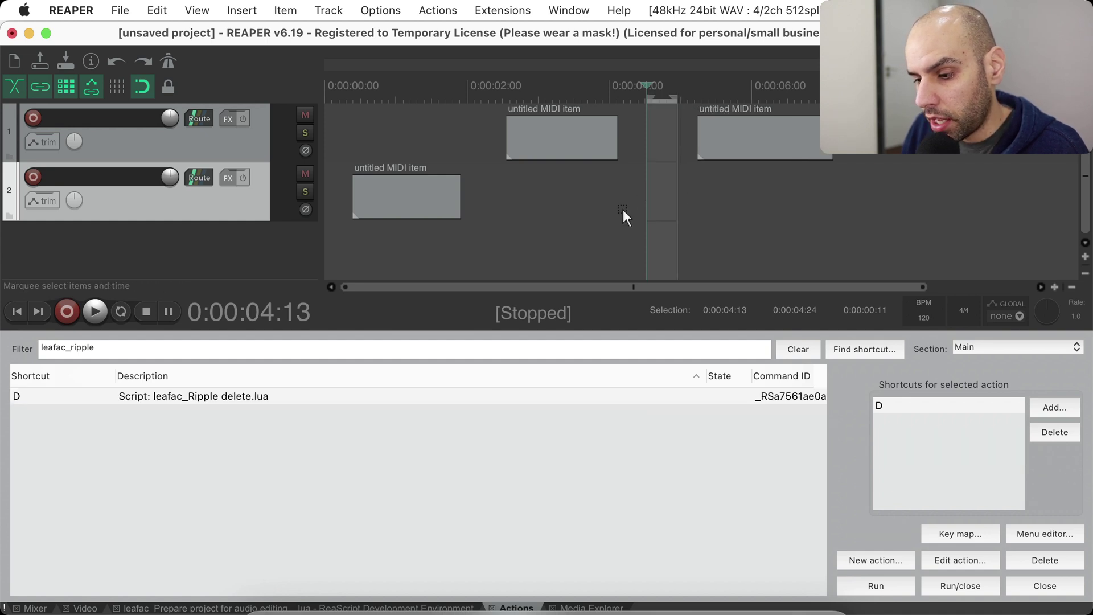
click(650, 182)
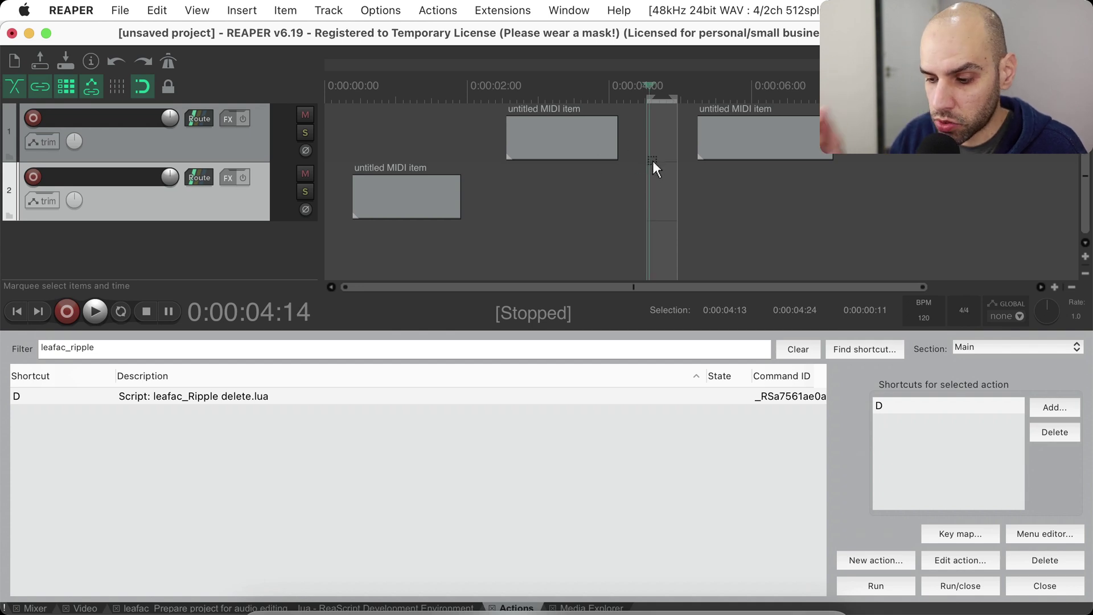
key(d)
key(super+z)
Add a marker named "I'll move" at 0:00:05:21, over the second item on track 1.
click(741, 195)
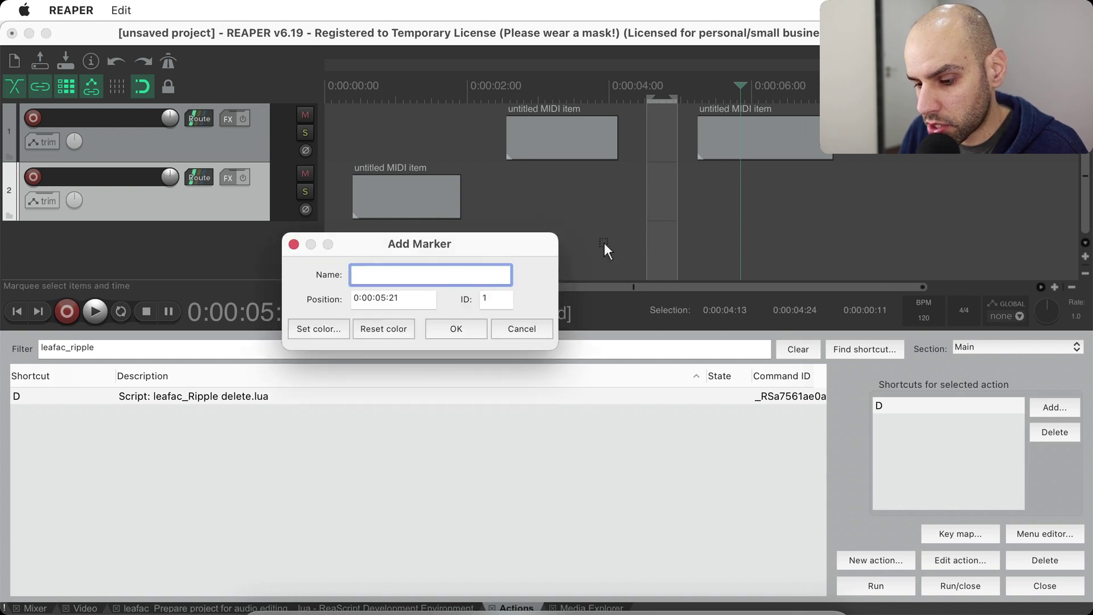
text(I'll move)
key(Return)
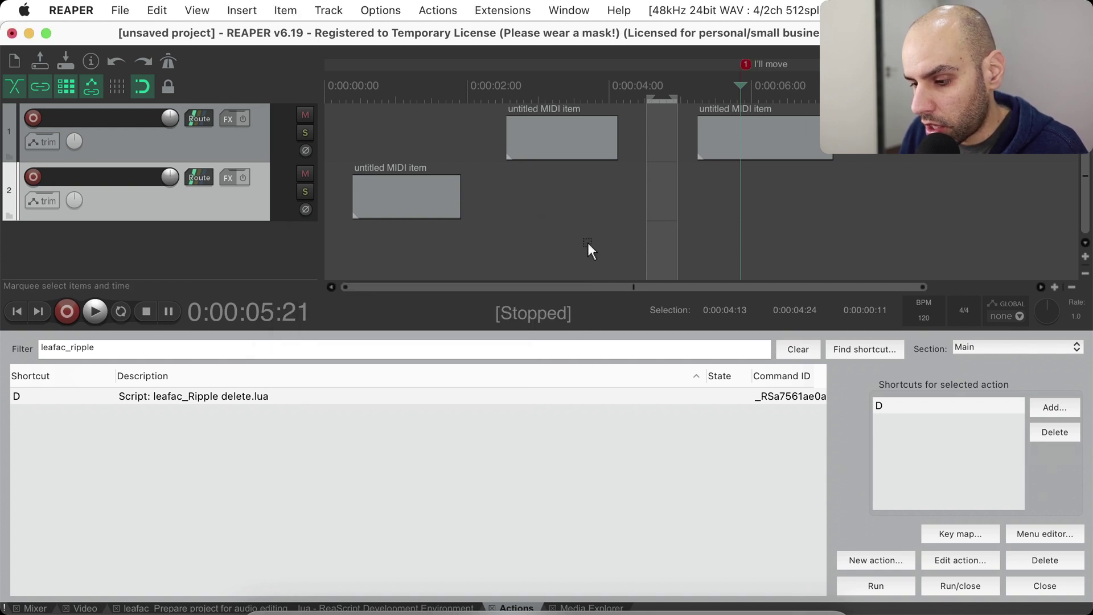
Select the time range 0:00:02:23 to 0:00:03:08 inside track 1's first item and remove it with the Ripple delete script.
click(674, 210)
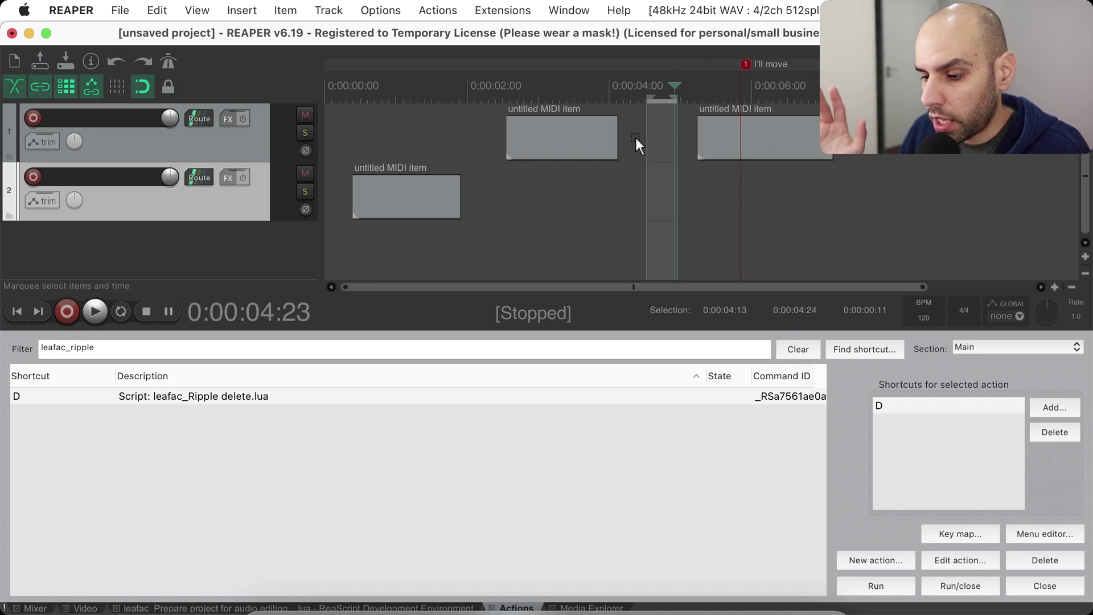
drag(532, 175, 561, 176)
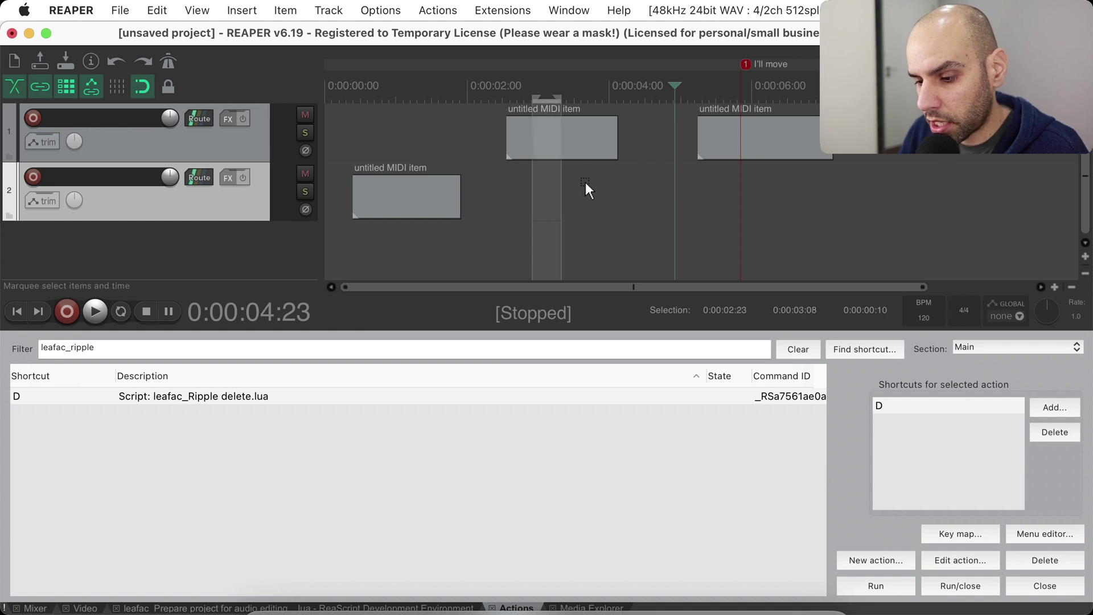
key(d)
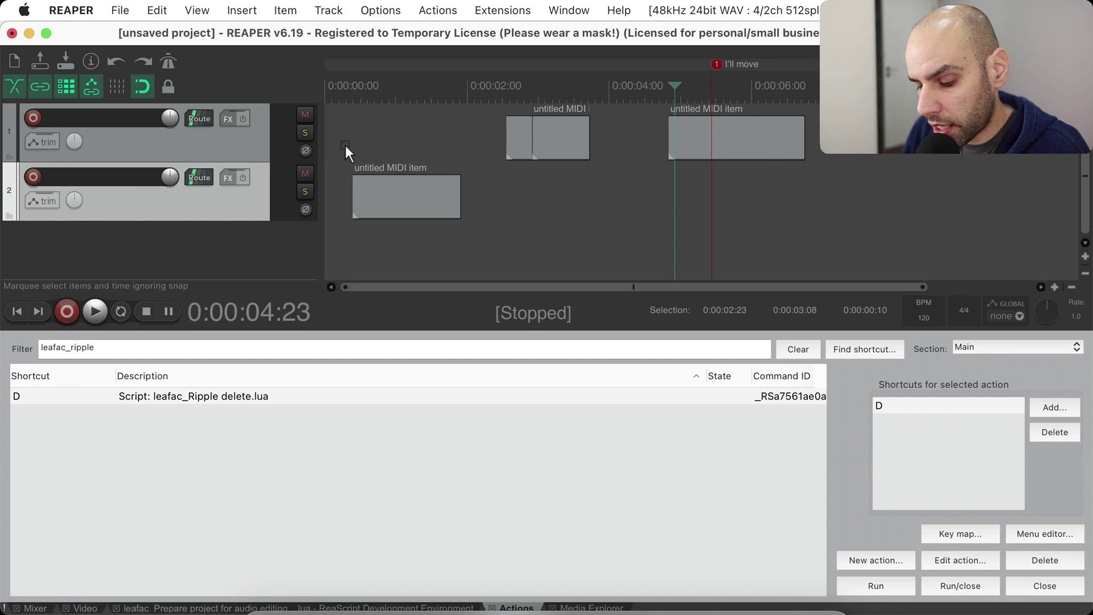
Check the automatic fade settings in the media item default preferences and inspect the fades at the cut in track 1's first item.
key(super+comma)
drag(459, 178, 274, 116)
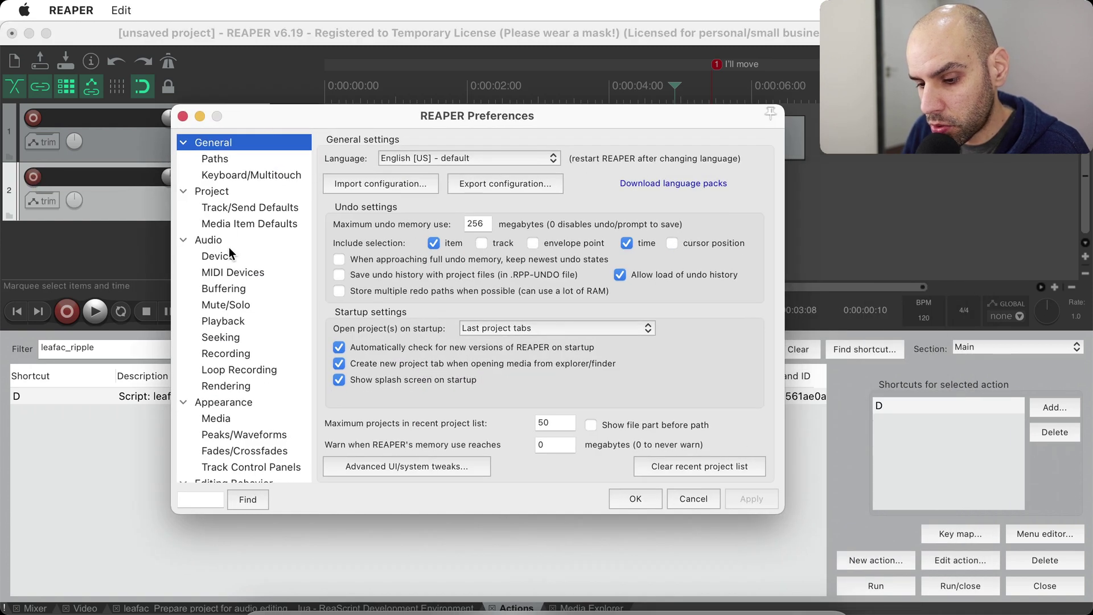
click(229, 222)
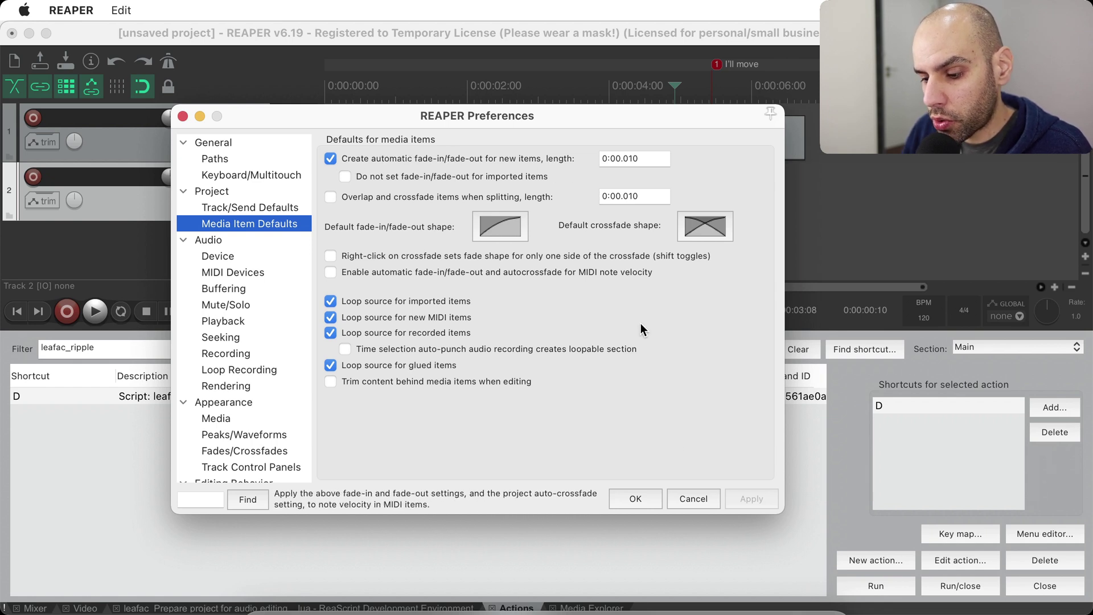
click(678, 497)
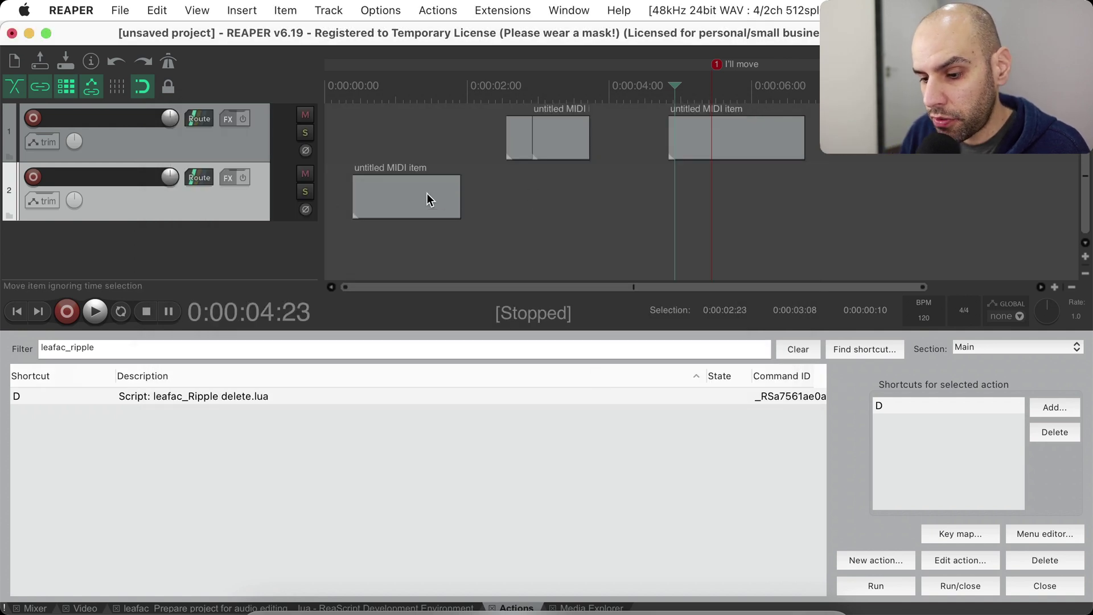
scroll(532, 137, up, 5)
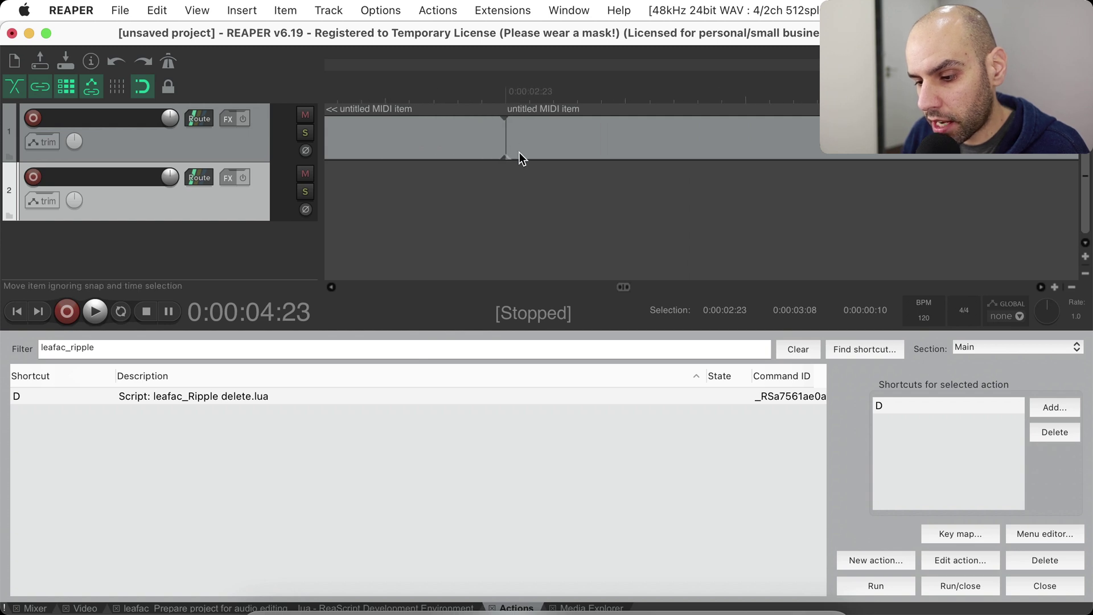
scroll(519, 152, down, 5)
scroll(519, 152, down, 2)
Insert 01-201220_2118.wav from the truncate-silence--test folder on track 2, after its MIDI item.
click(486, 194)
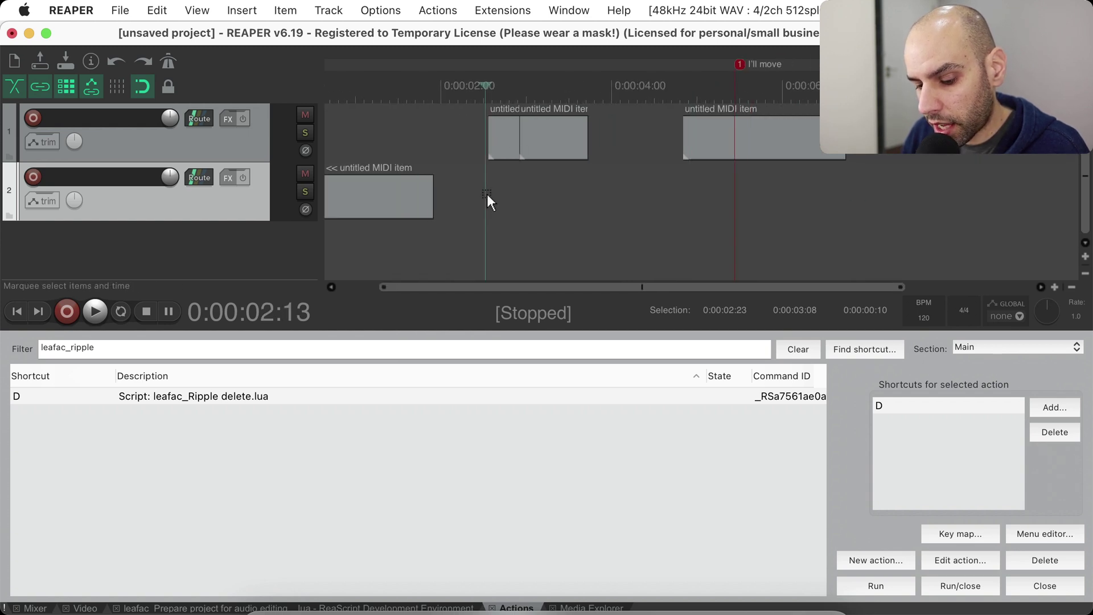
key(super+alt+x)
drag(263, 394, 473, 196)
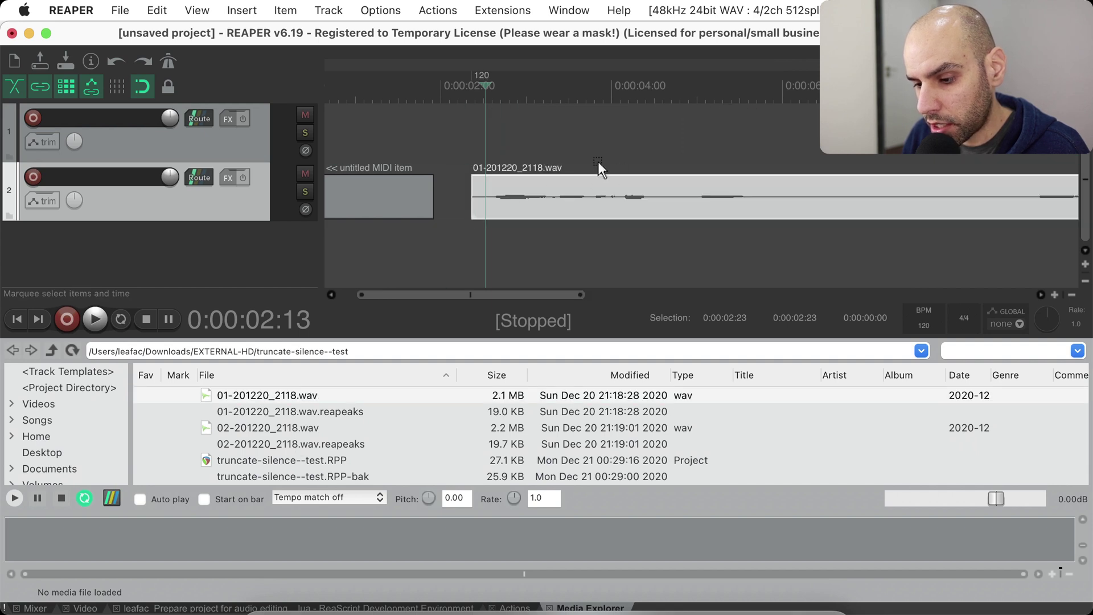
Disable ripple editing and hide the docker to enlarge the arrange view.
click(67, 87)
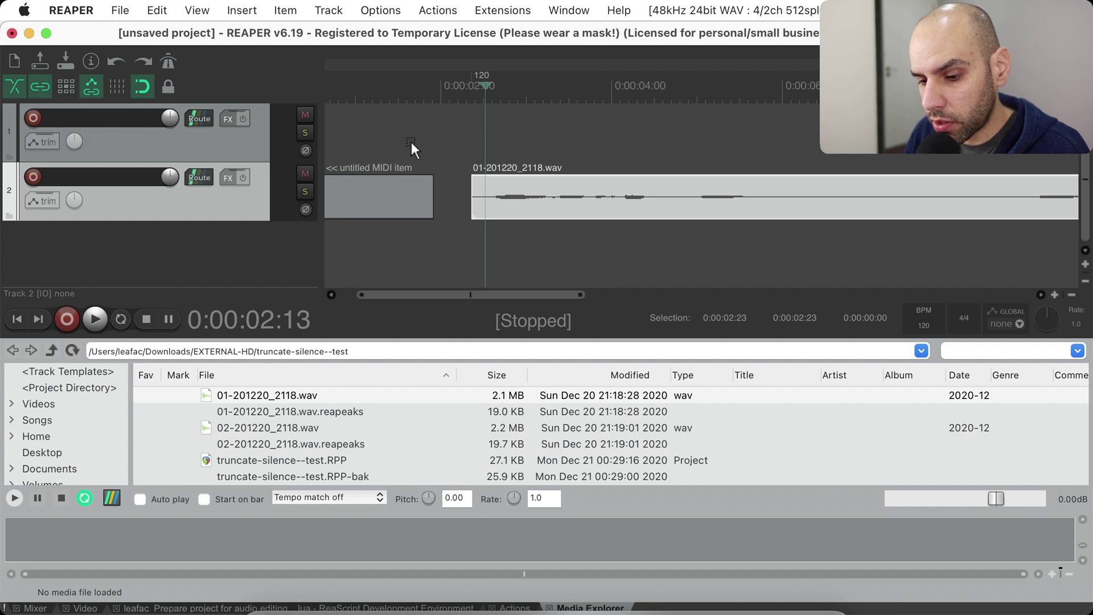
key(alt+d)
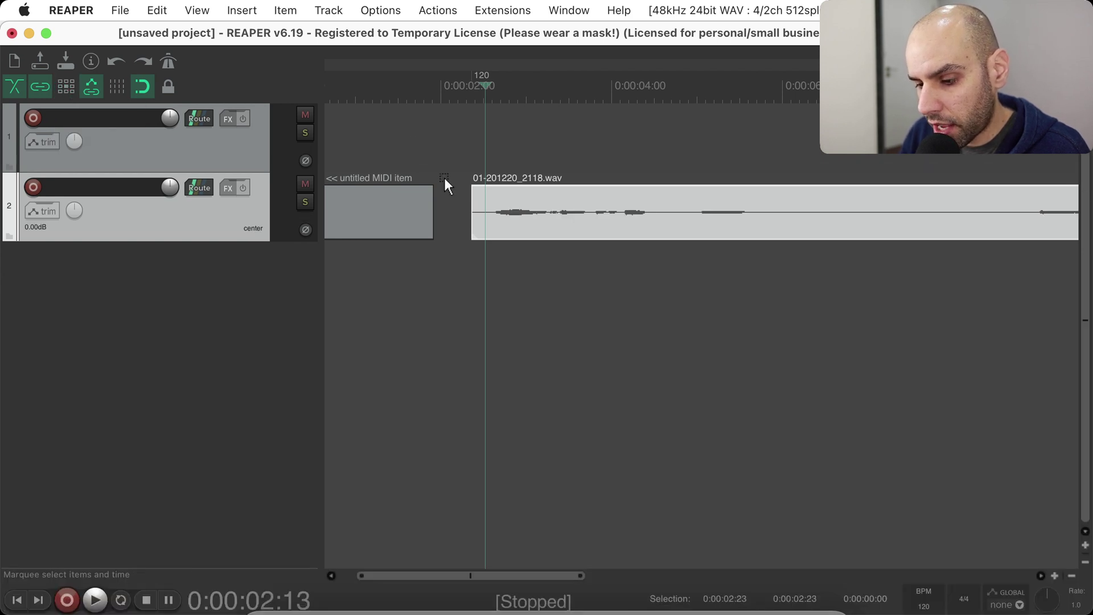
Select the time range 0:00:05:13 to 0:00:10:02 across the audio item on track 2 and ripple-delete it.
scroll(585, 209, down, 8)
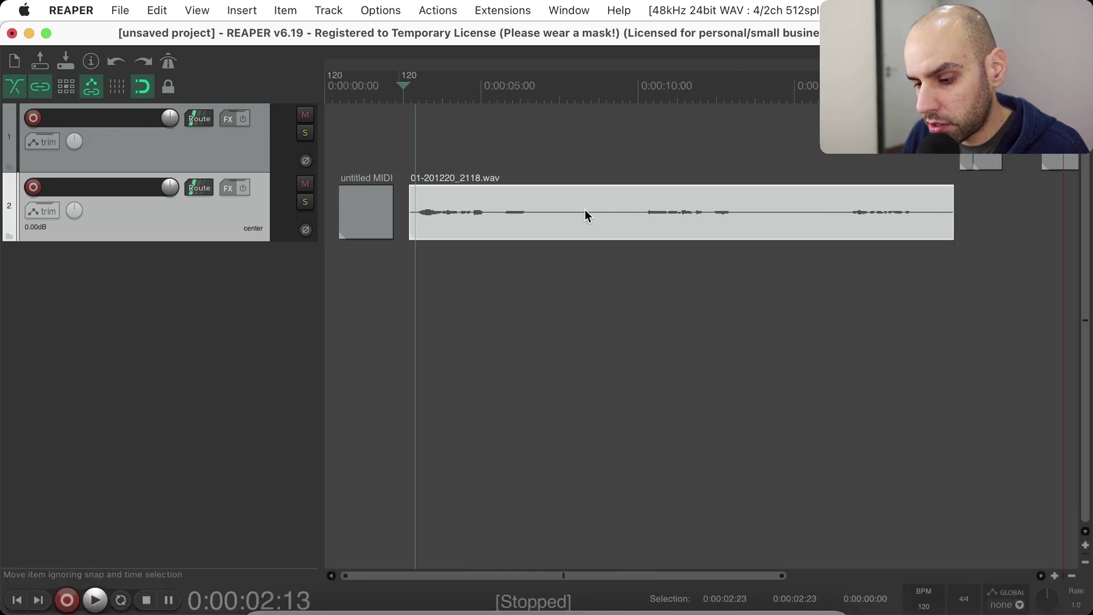
click(392, 149)
drag(374, 151, 417, 144)
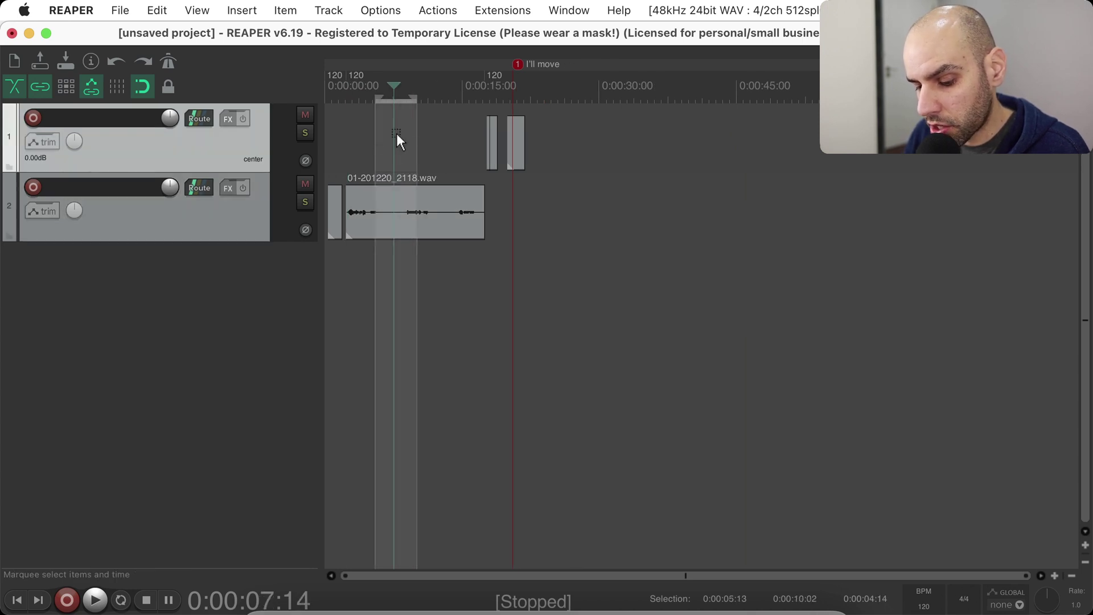
key(super+BackSpace)
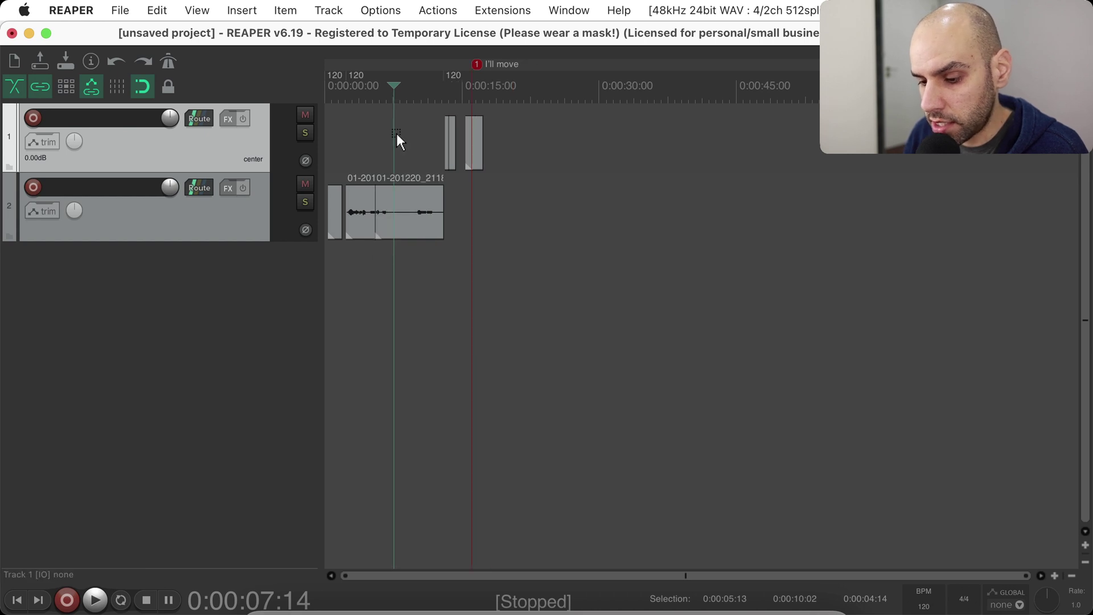
Undo the last ripple delete and add a copy of track 1 directly below it.
key(super+z)
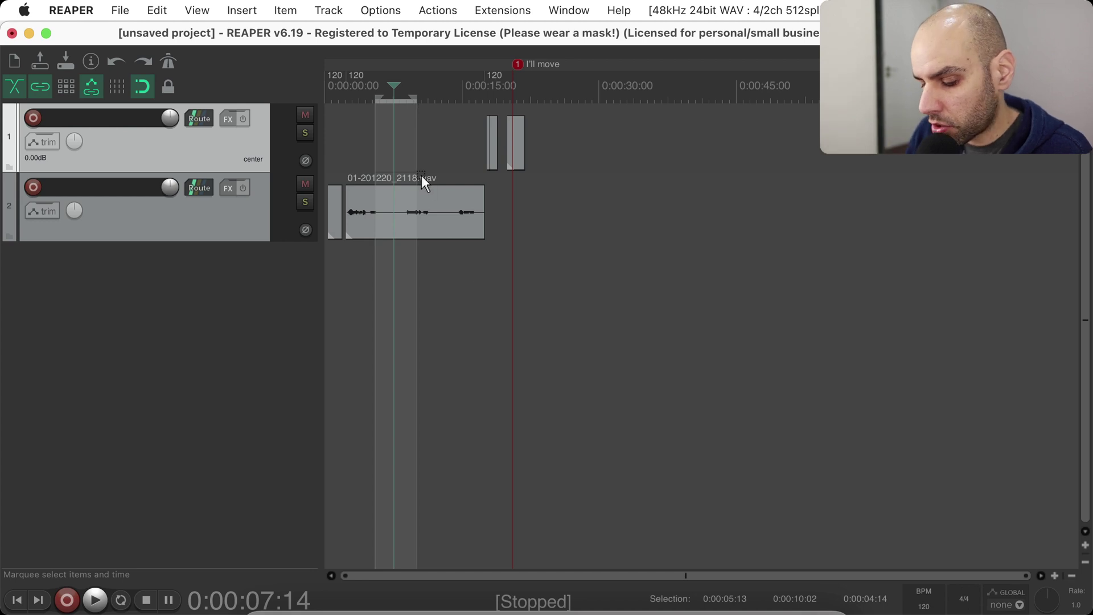
key(super+alt+x)
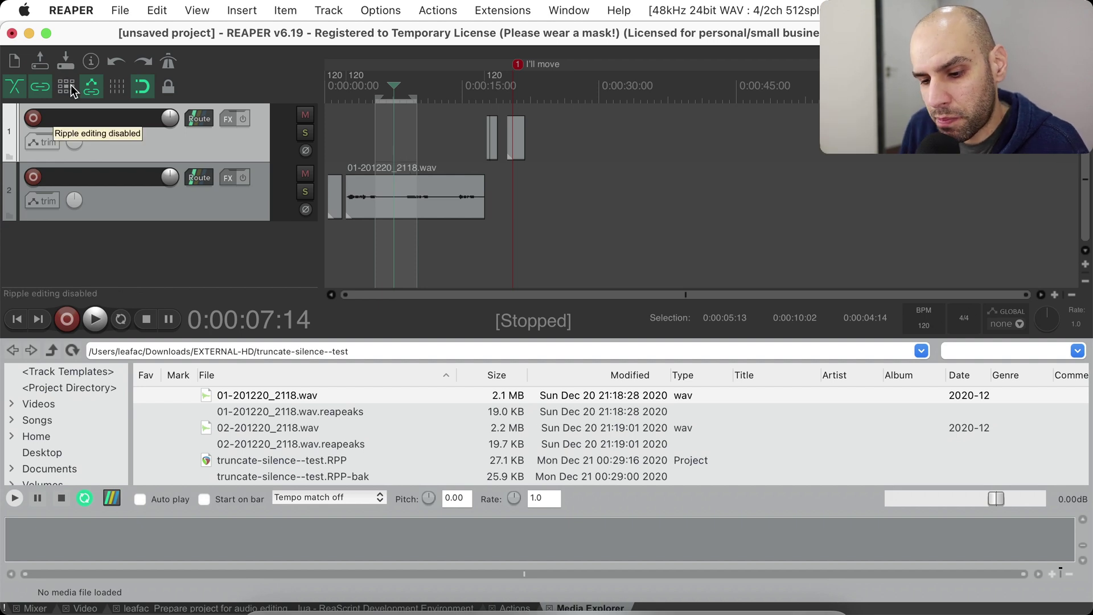
key(super+v)
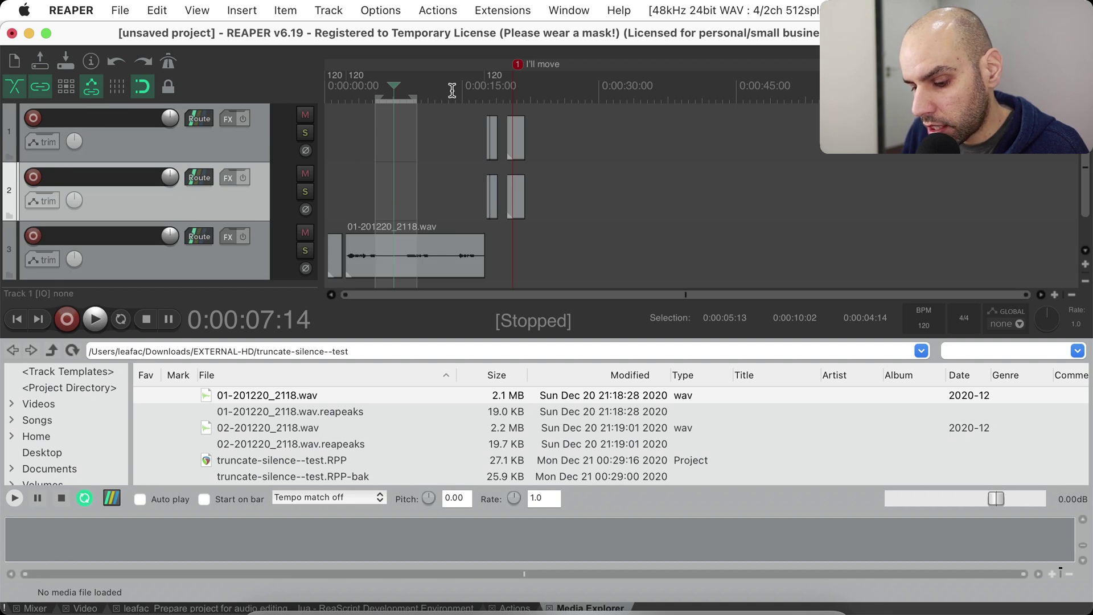
key(question)
key(question)
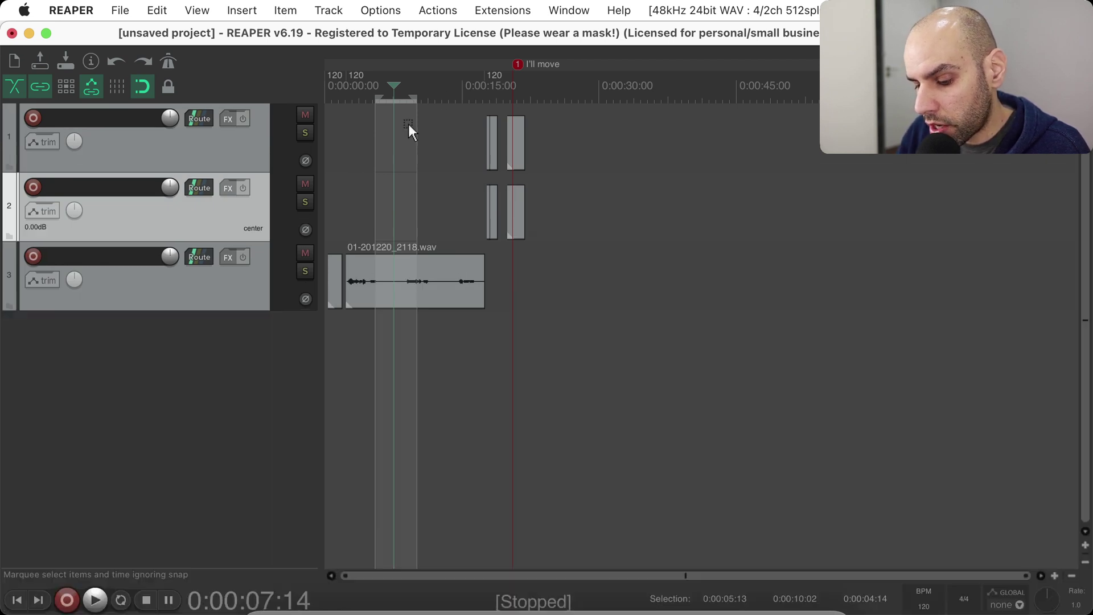
Ripple-delete the selected time range 0:00:05:13 to 0:00:10:02 across the three tracks.
click(378, 205)
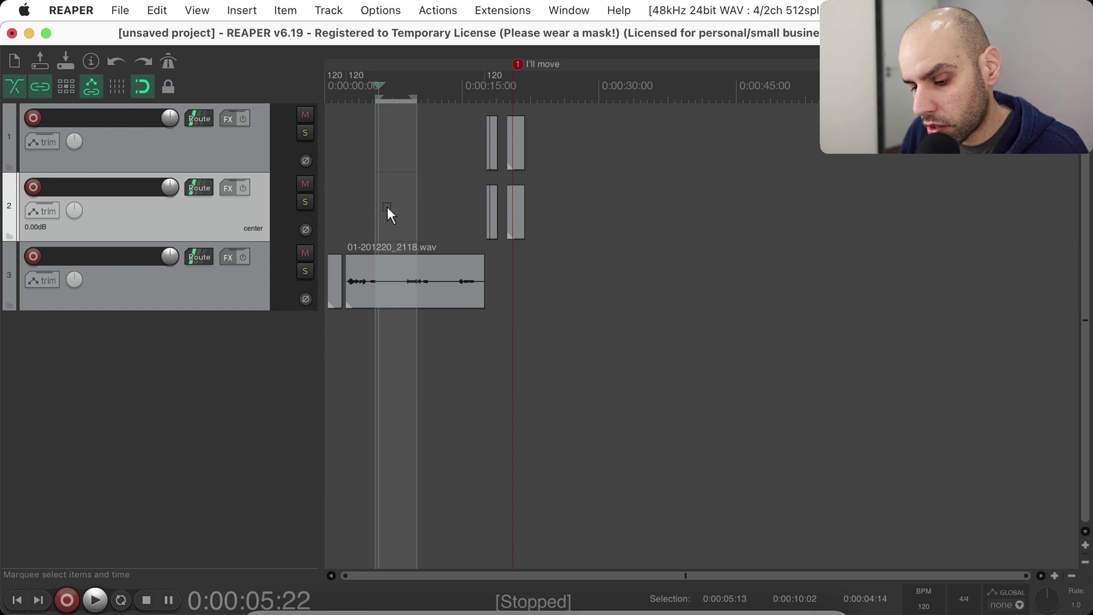
key(Delete)
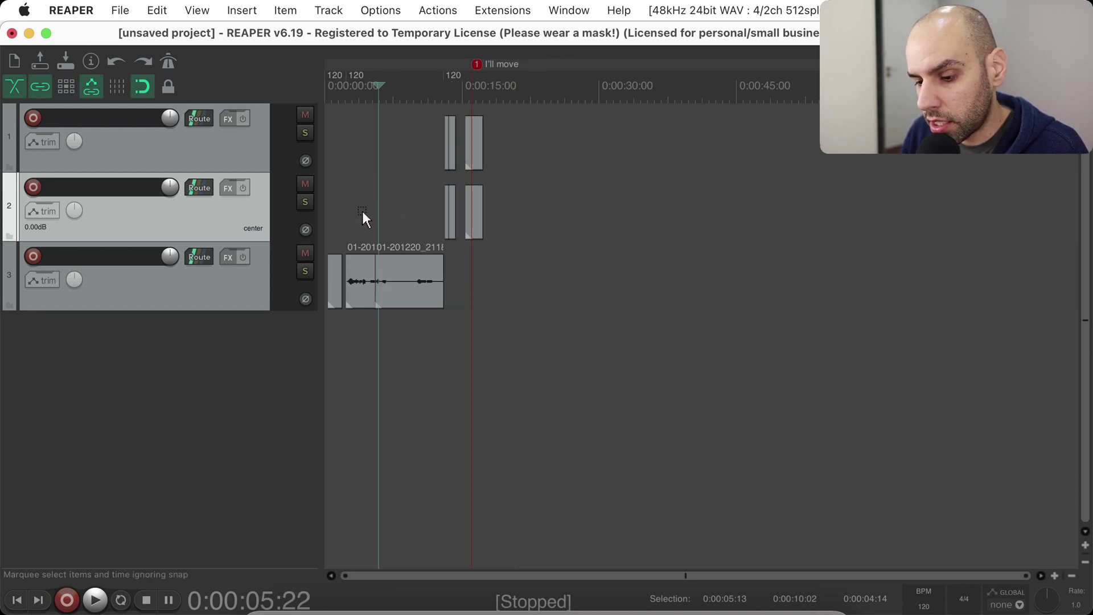
Inspect the fades at the cut in track 3's audio and compare them with the automatic fade settings in the media item defaults.
scroll(362, 211, up, 5)
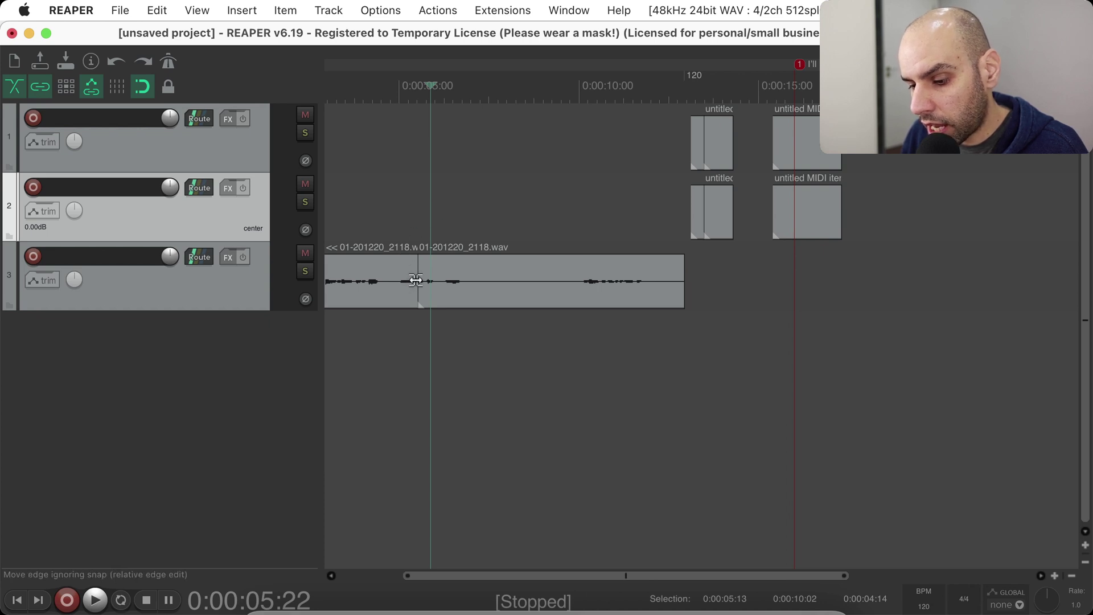
scroll(411, 280, up, 10)
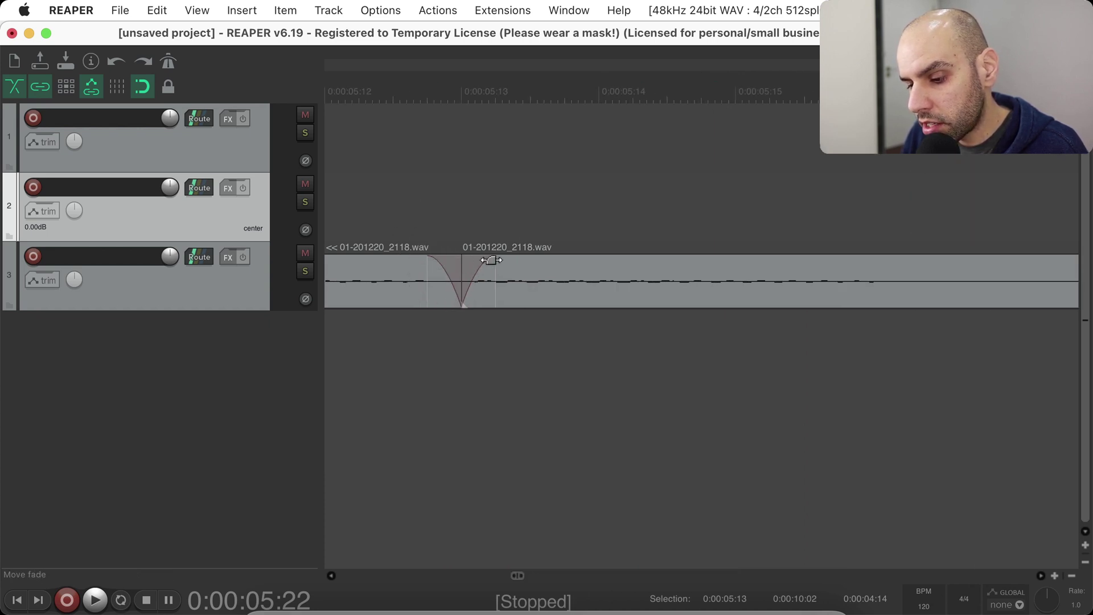
key(super+comma)
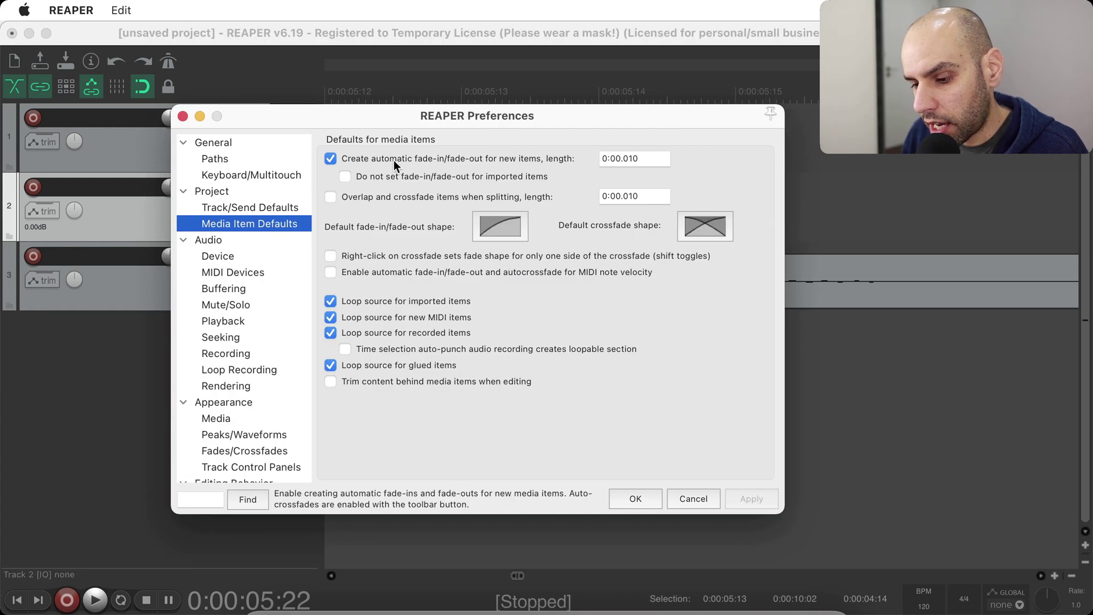
click(182, 115)
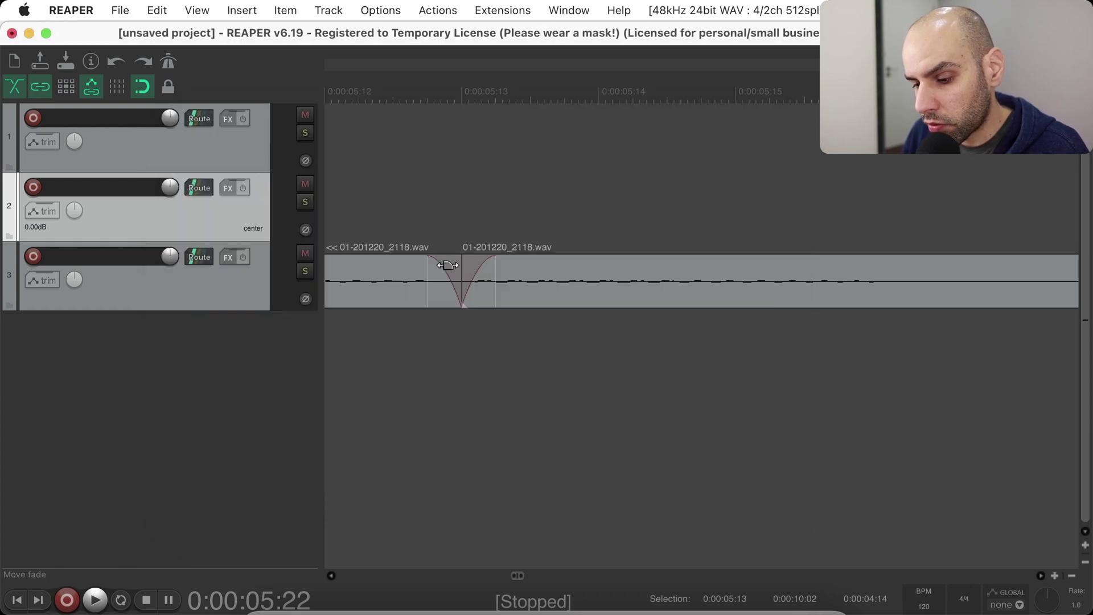
scroll(487, 211, down, 5)
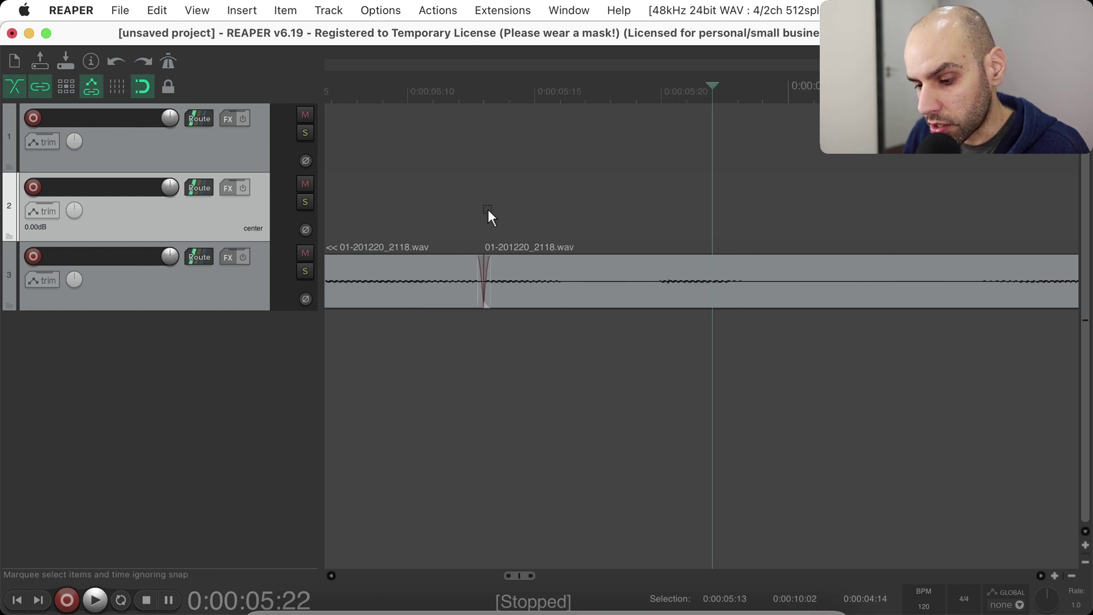
scroll(487, 209, down, 10)
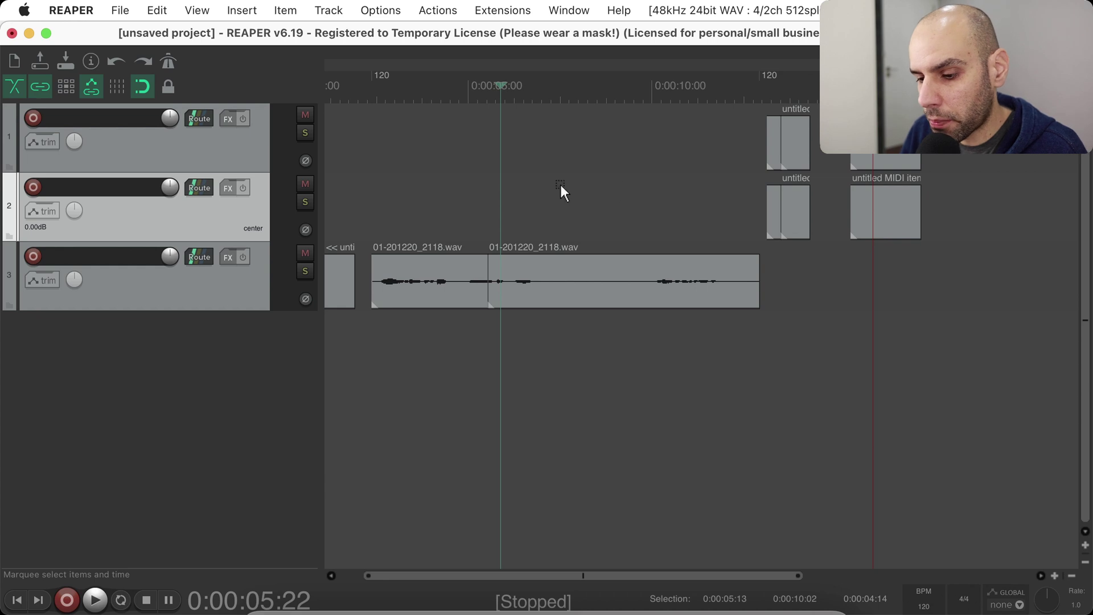
scroll(441, 190, left, 2)
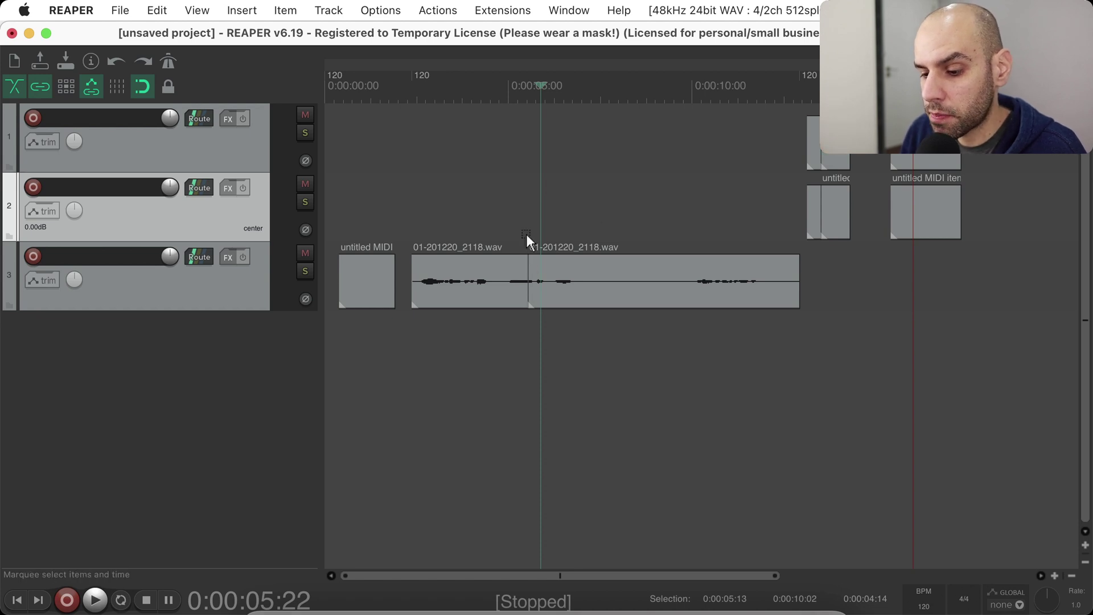
scroll(589, 248, right, 3)
scroll(588, 245, left, 3)
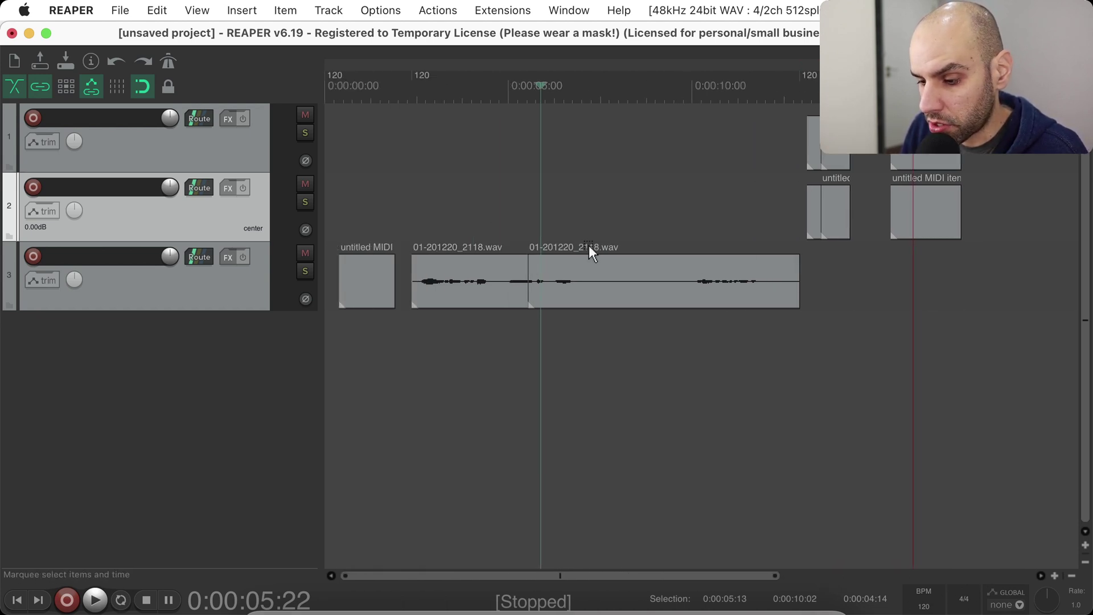
Try ripple-deleting the first 01-201220_2118.wav segment on track 3 and undo the deletion.
click(484, 281)
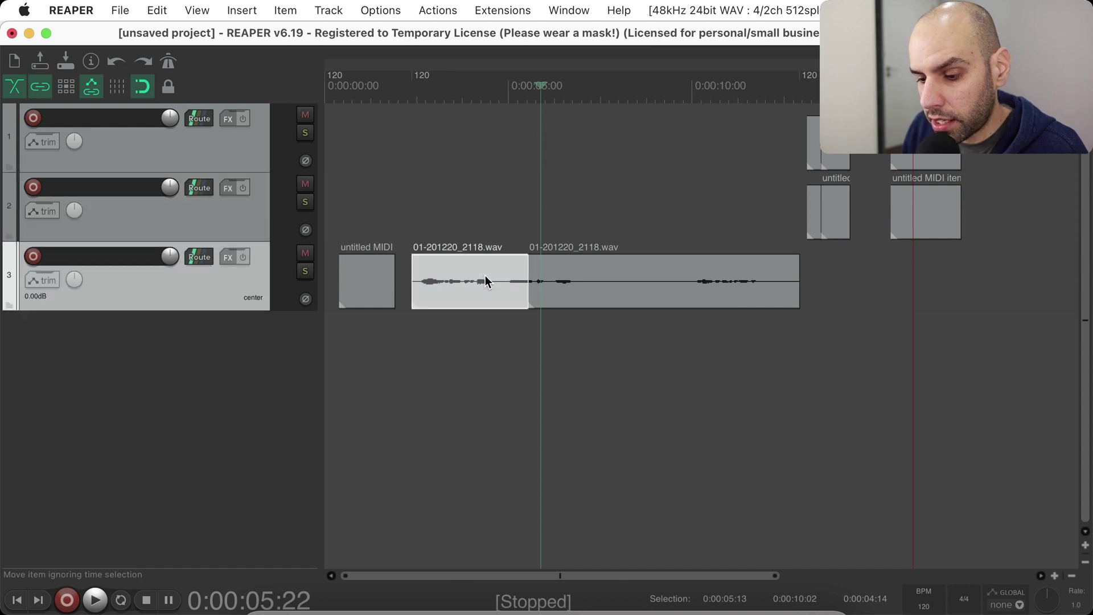
click(384, 283)
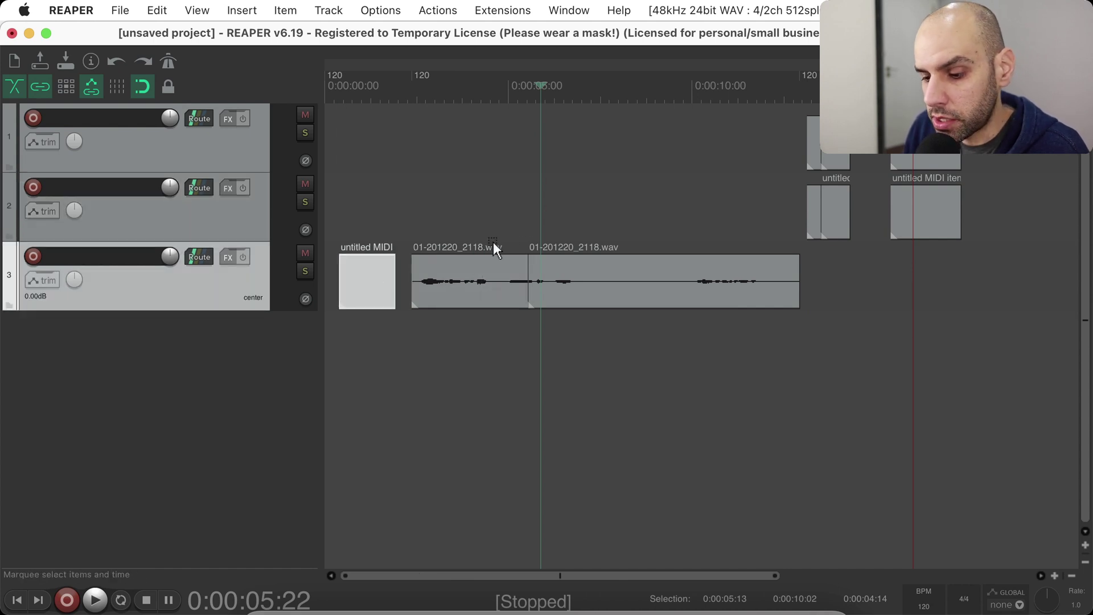
click(479, 271)
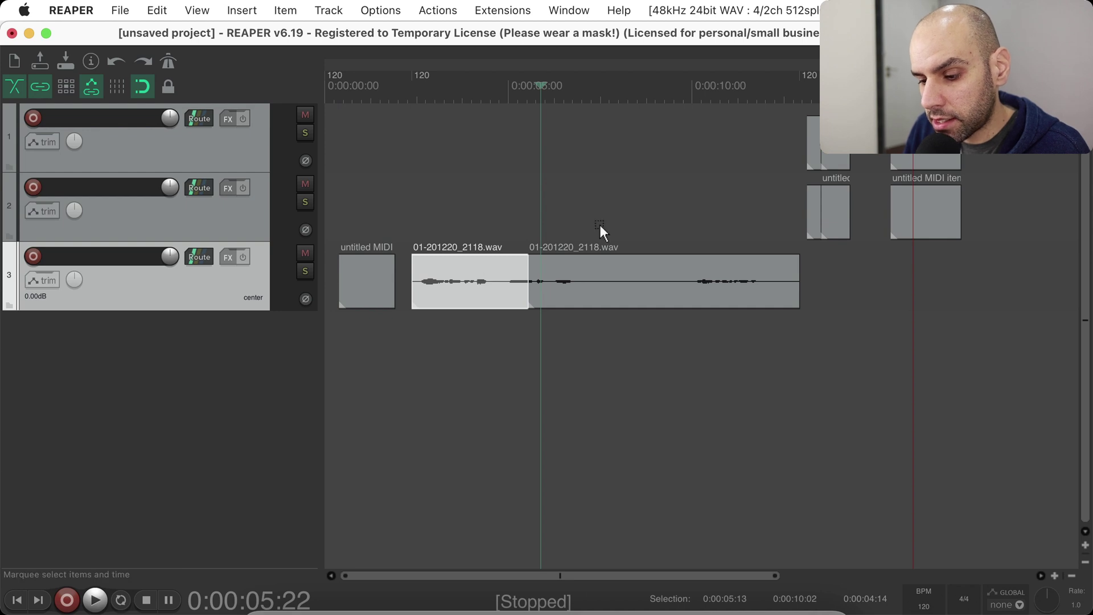
key(Delete)
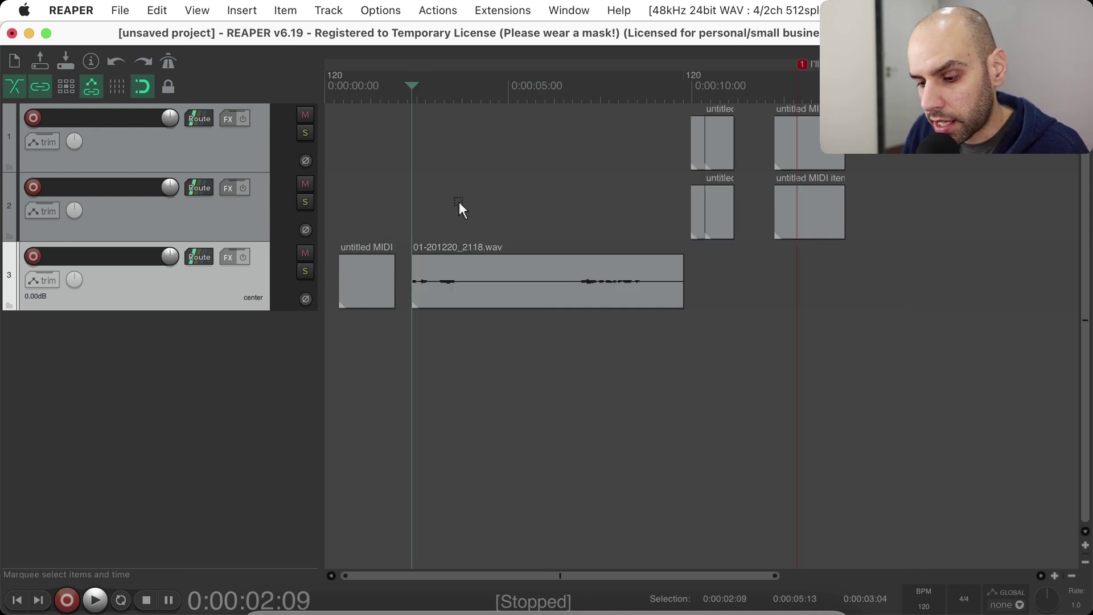
key(super+z)
Split the first 01-201220_2118.wav segment on track 3 at 0:00:04:09.
click(460, 226)
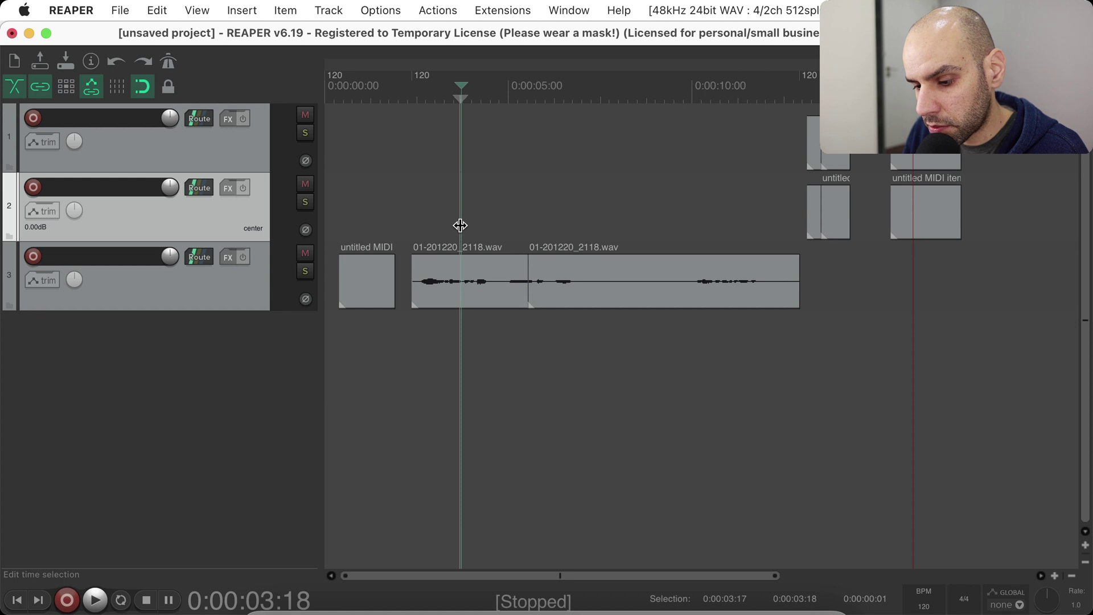
click(484, 223)
key(s)
Select the first and last audio segments on track 3 and ripple-delete the whole span from 0:00:02:09 to 0:00:12:23.
click(465, 270)
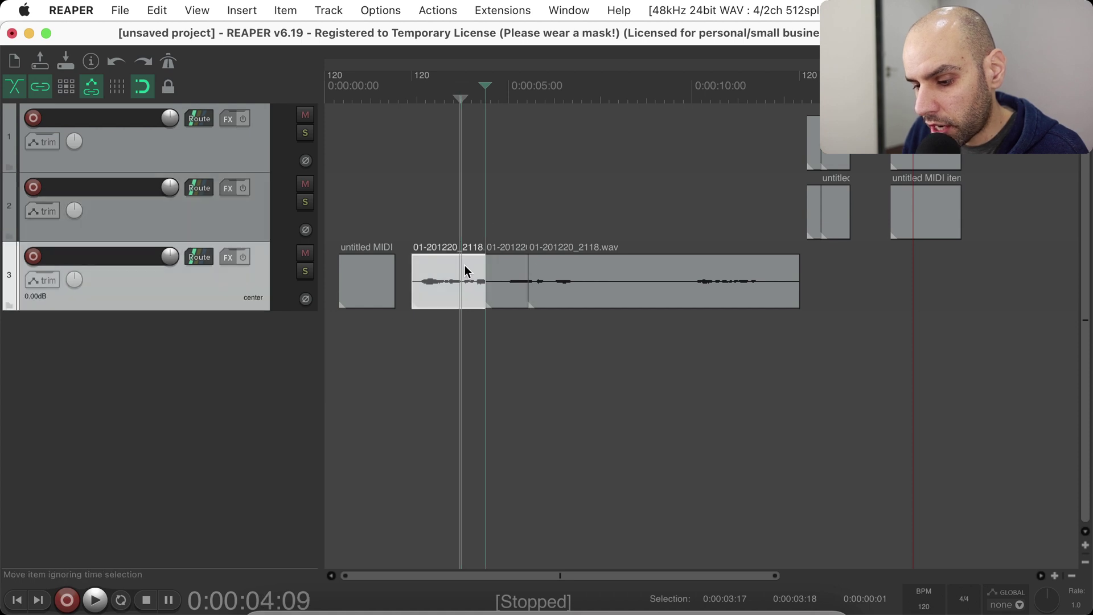
super+click(572, 264)
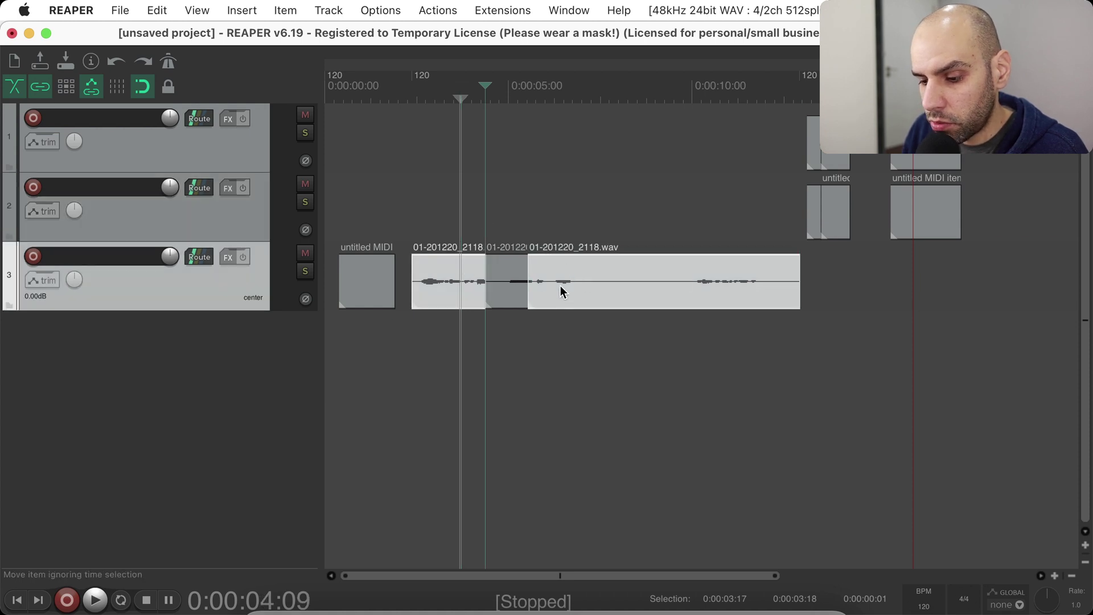
click(656, 263)
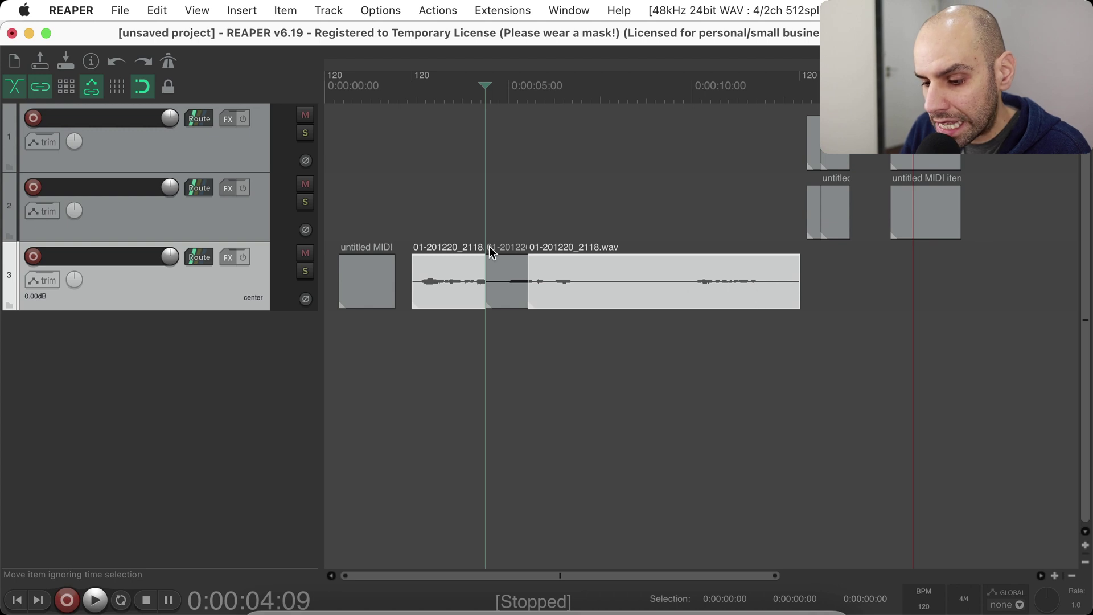
key(super+z)
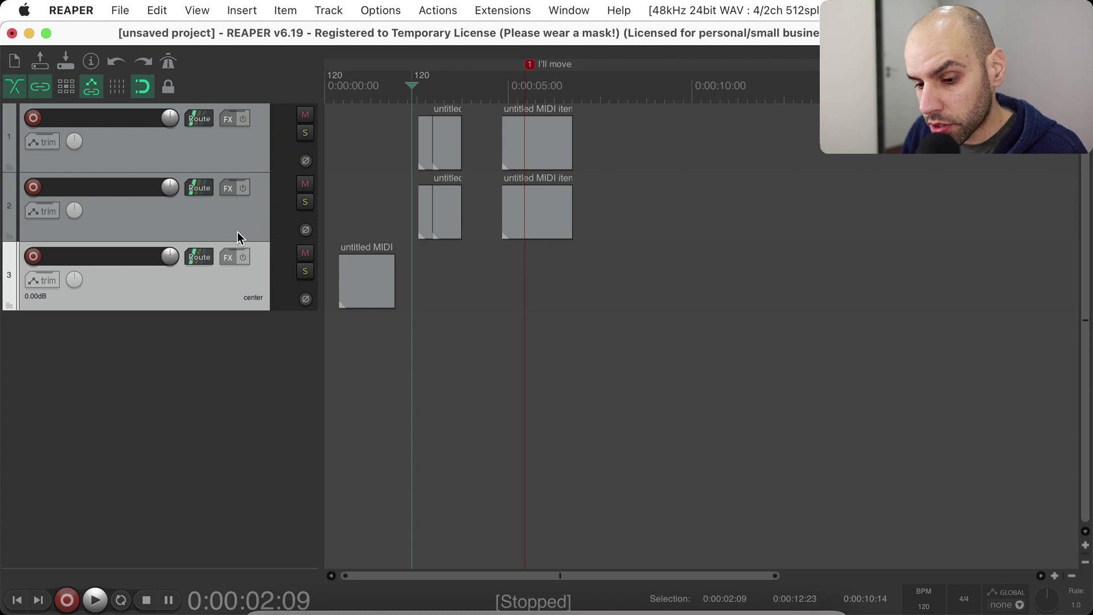
Filter the action list by "leafac_ folder" and look at the scripts for grouping tracks into a folder and ungrouping them.
key(shift+slash)
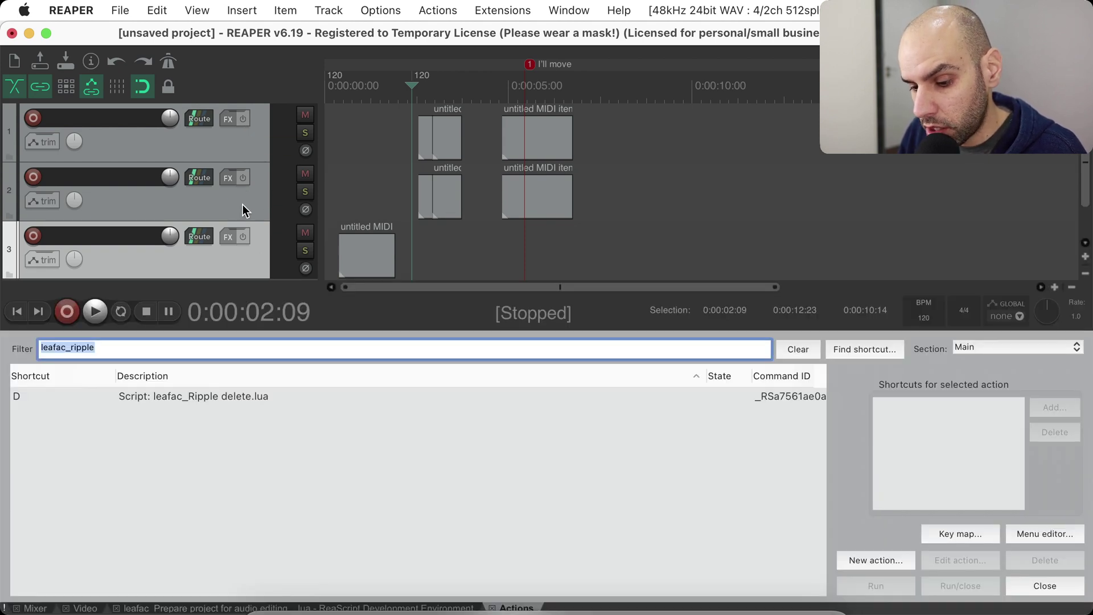
click(175, 358)
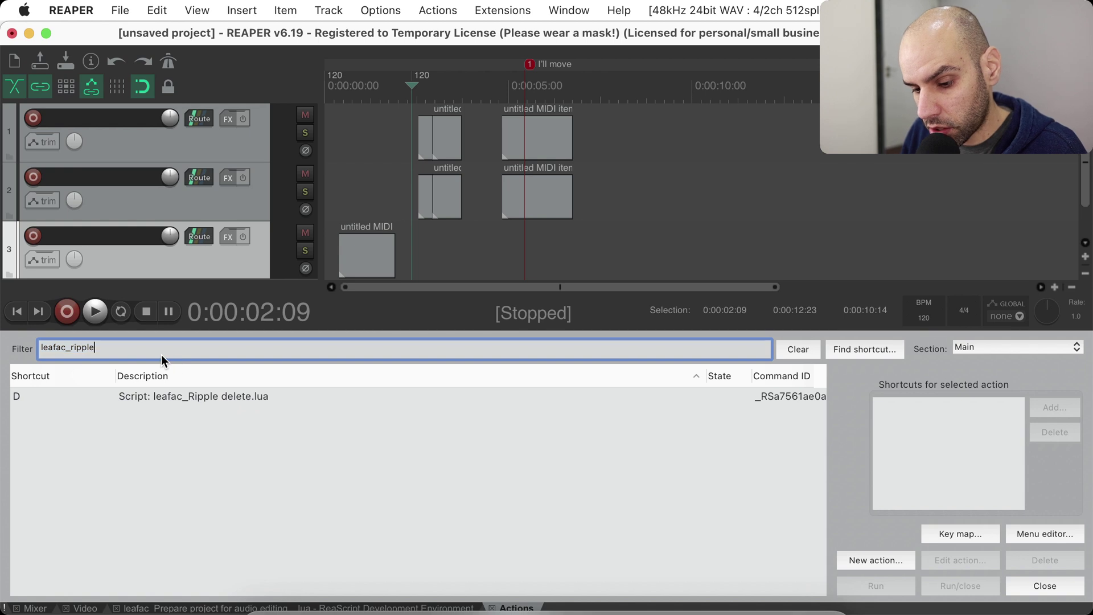
key(BackSpace)
key(BackSpace)
key(BackSpace)
key(BackSpace)
key(BackSpace)
key(BackSpace)
text(folder)
click(178, 398)
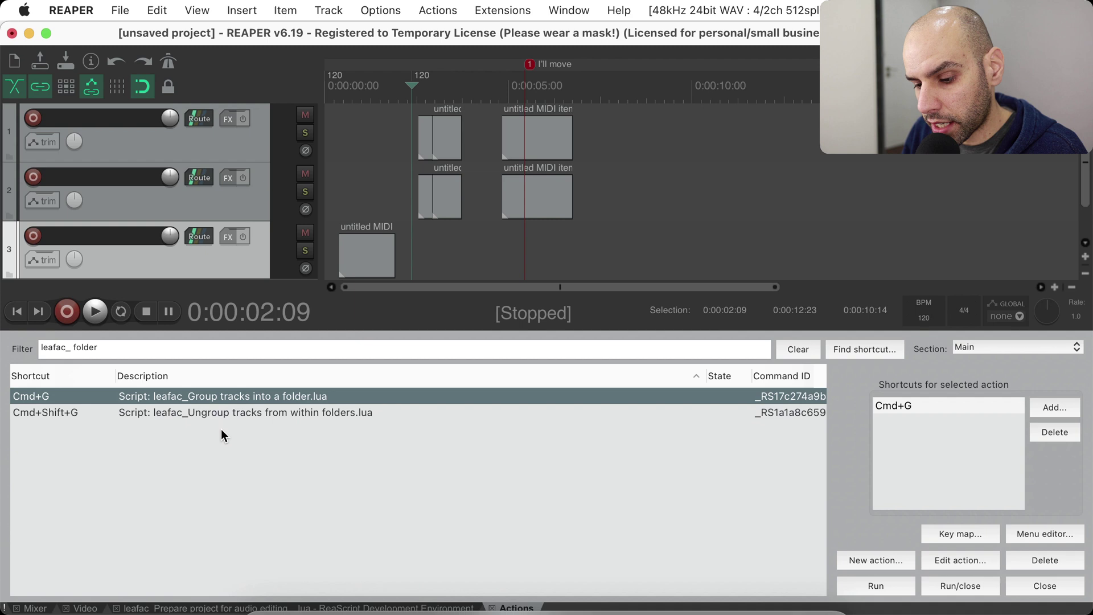
click(241, 411)
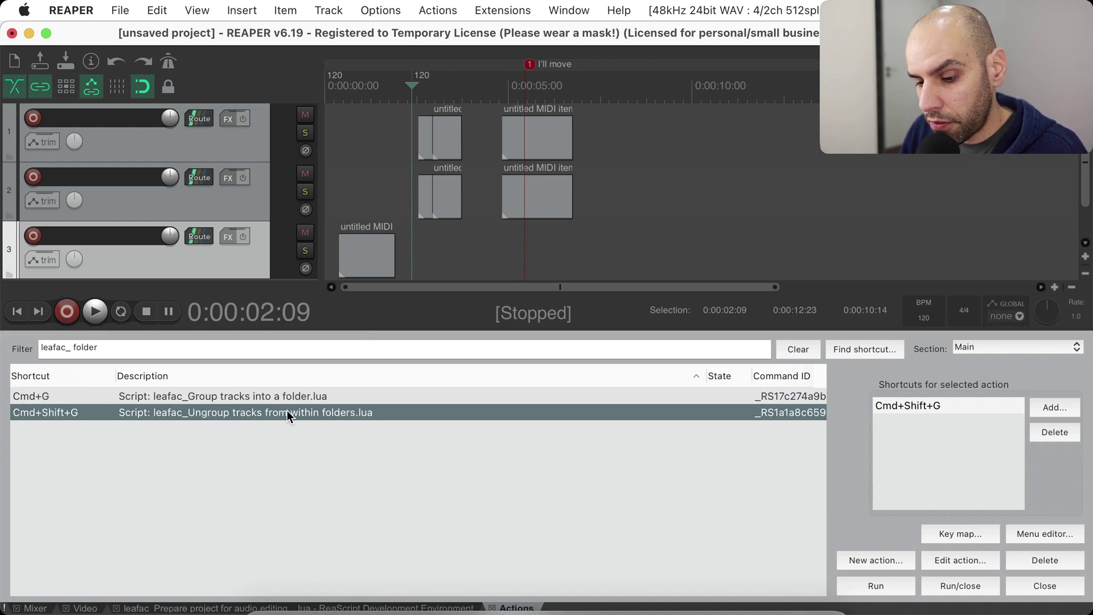
Filter the action list by "folder tracks" and select Lokasenna_Create folder to contain selected tracks.lua.
click(272, 354)
key(alt+BackSpace)
key(alt+BackSpace)
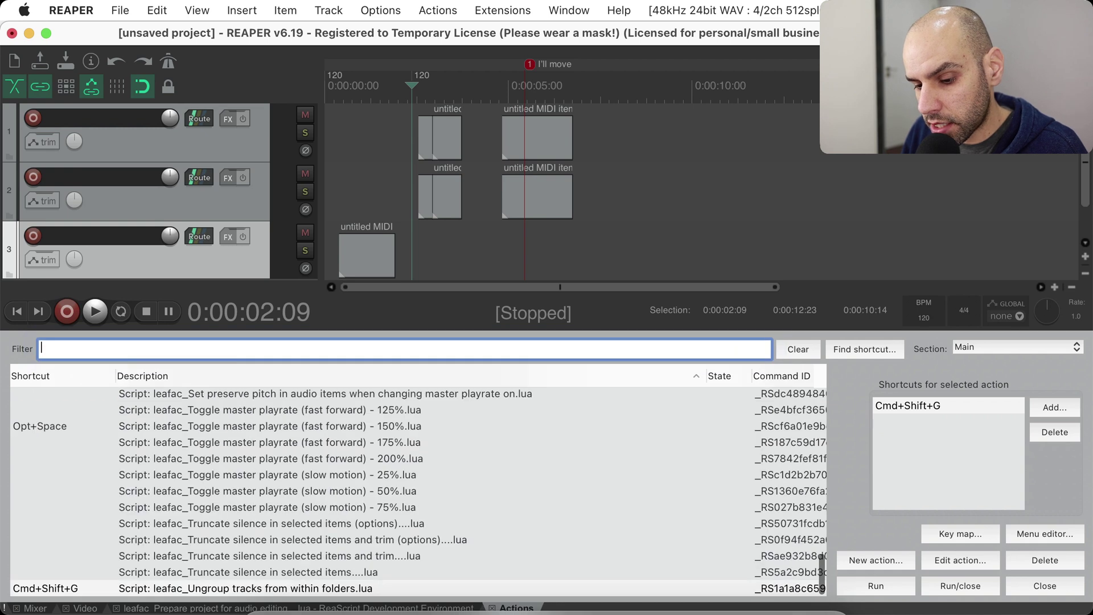
text(folder tracks)
click(304, 393)
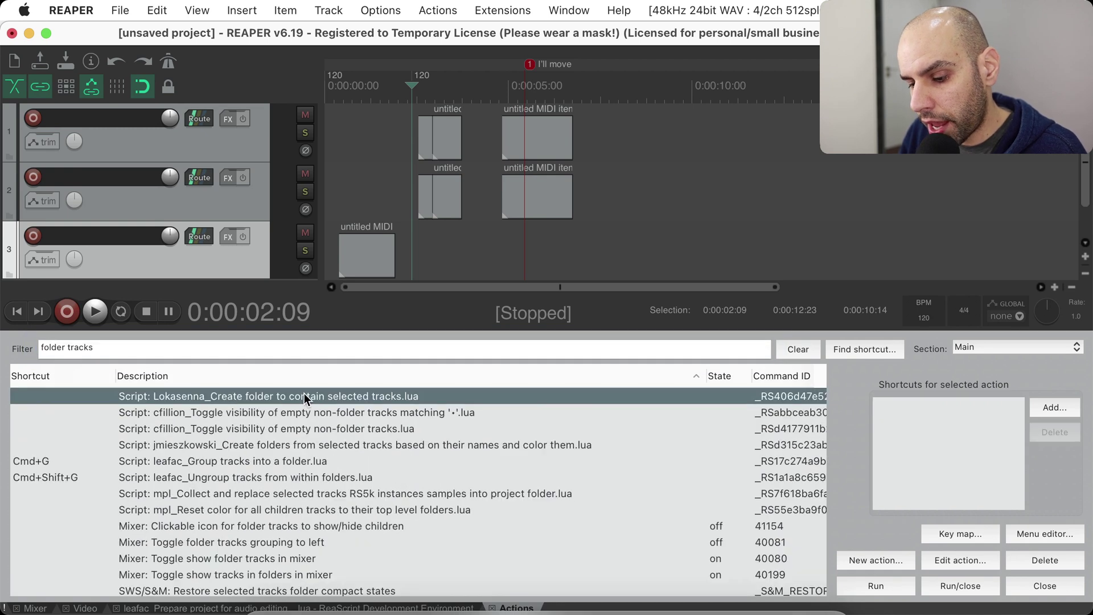
Run the Lokasenna folder script on tracks 2 and 3, leaving the parent name blank.
click(227, 206)
shift+click(256, 252)
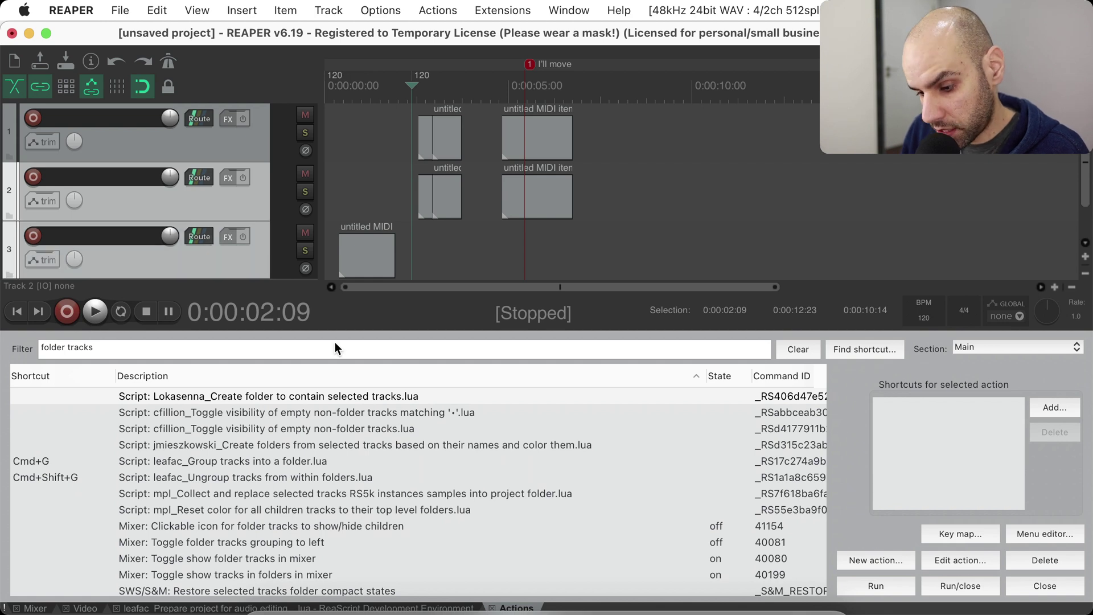
double_click(354, 397)
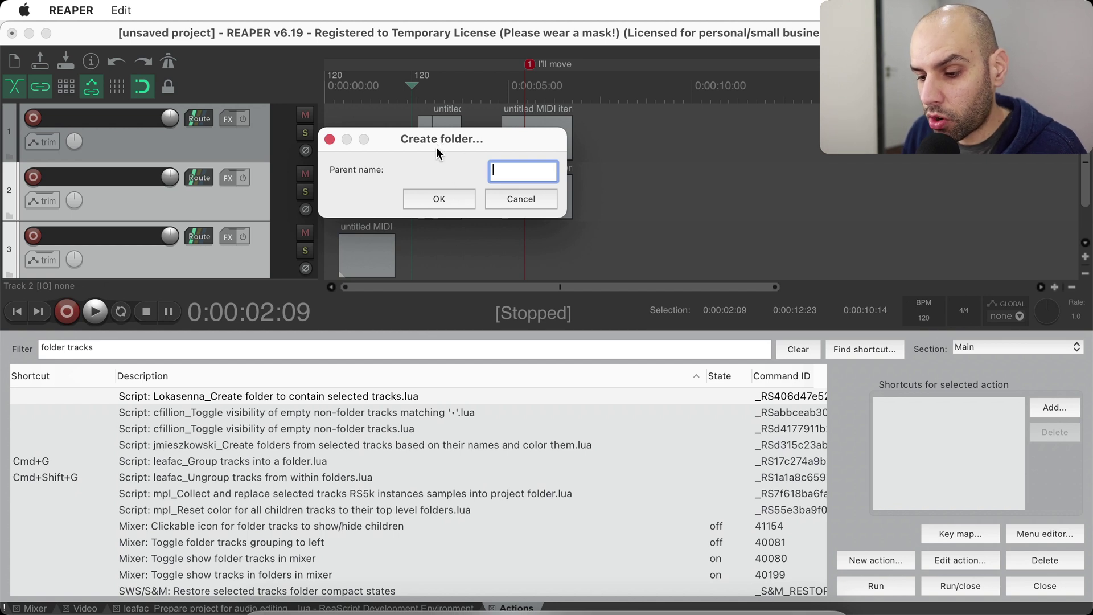
click(453, 196)
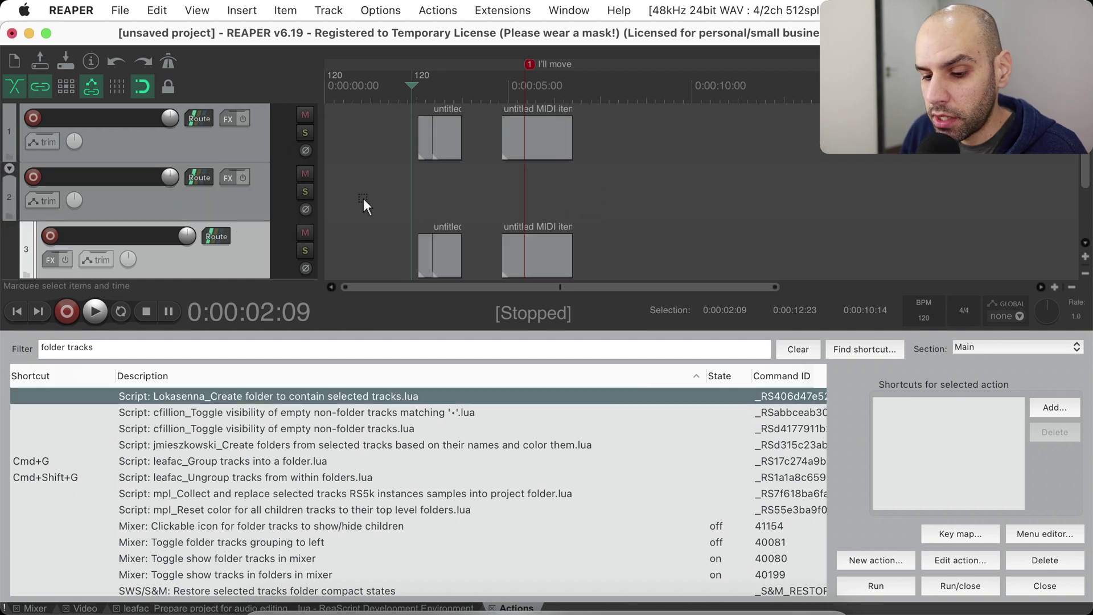
Look through the folder-related actions and remove the parent folder track made with the Lokasenna script.
scroll(354, 483, down, 3)
scroll(343, 478, up, 3)
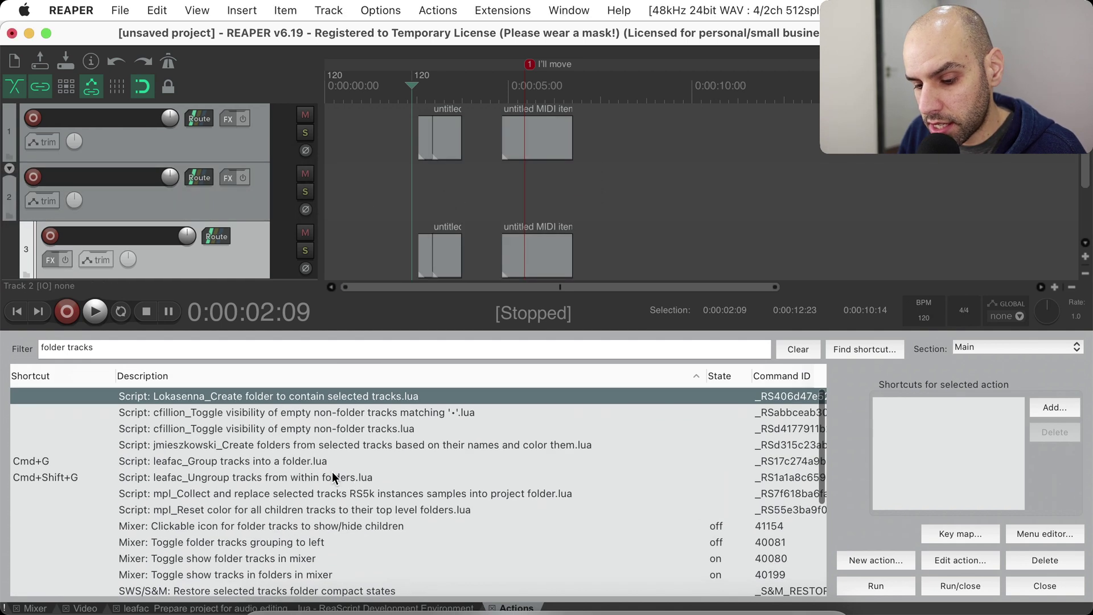
scroll(234, 461, down, 5)
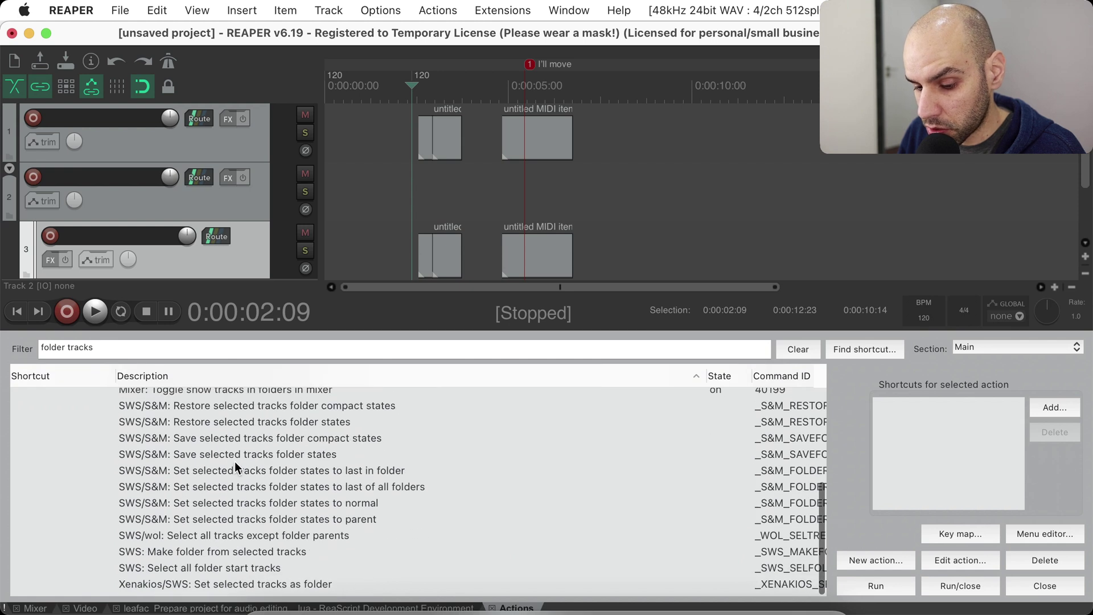
key(super+g)
click(241, 215)
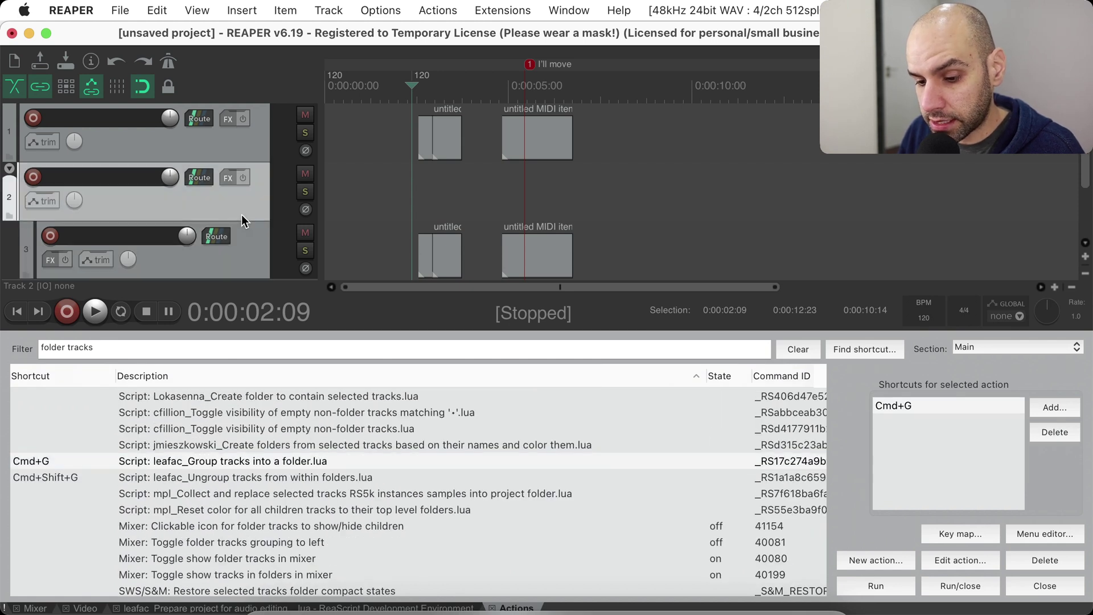
key(Delete)
key(super+z)
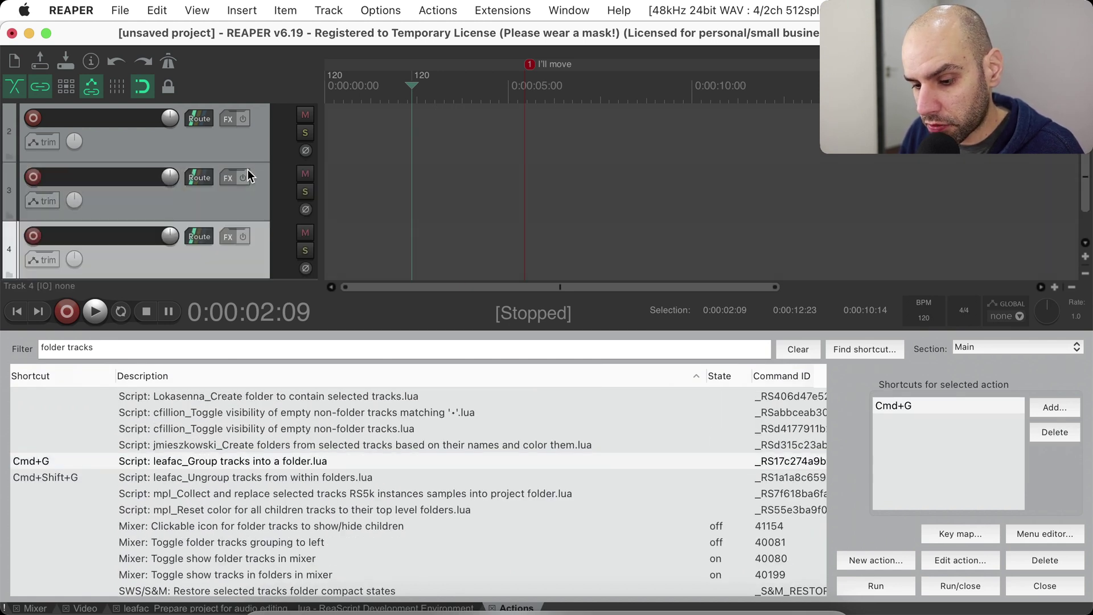
Group tracks 2 and 3 with leafac_Group tracks into a folder.lua and open the new parent track's name for editing.
shift+click(237, 213)
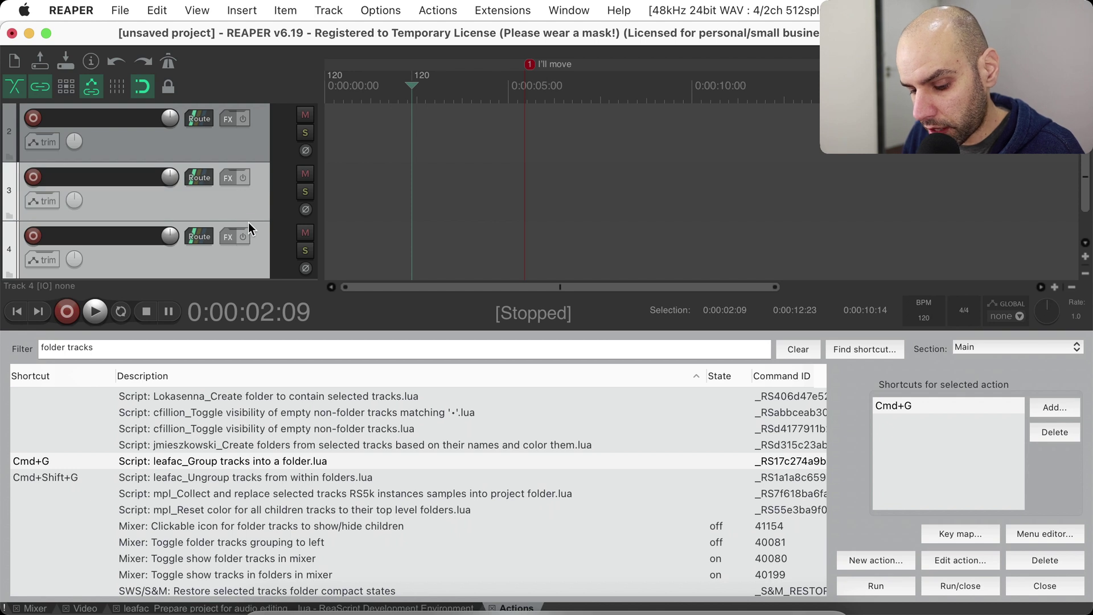
key(Page_Down)
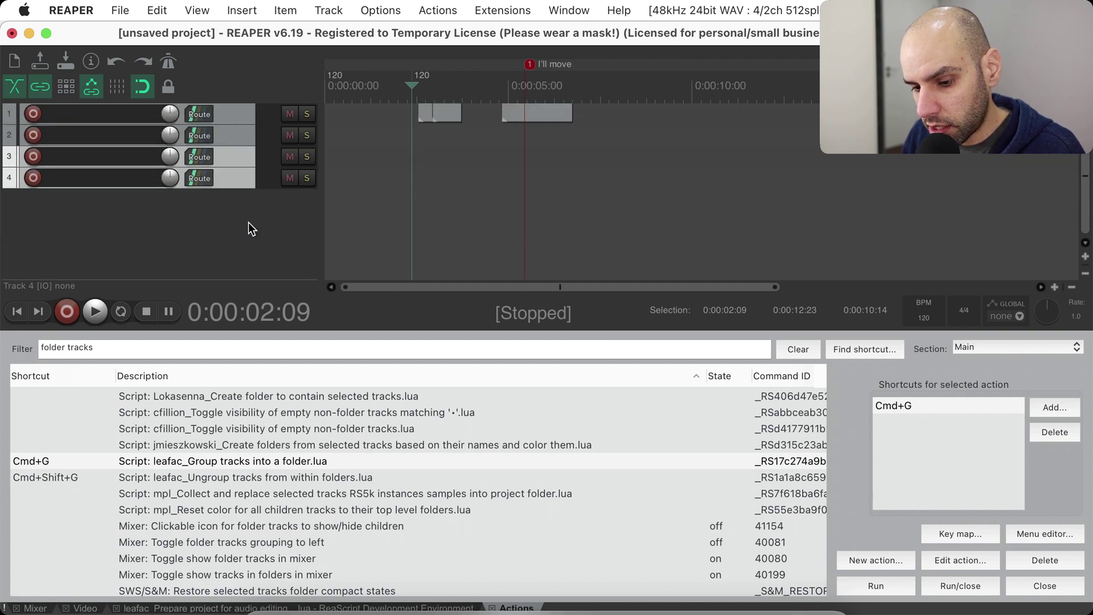
shift+click(243, 134)
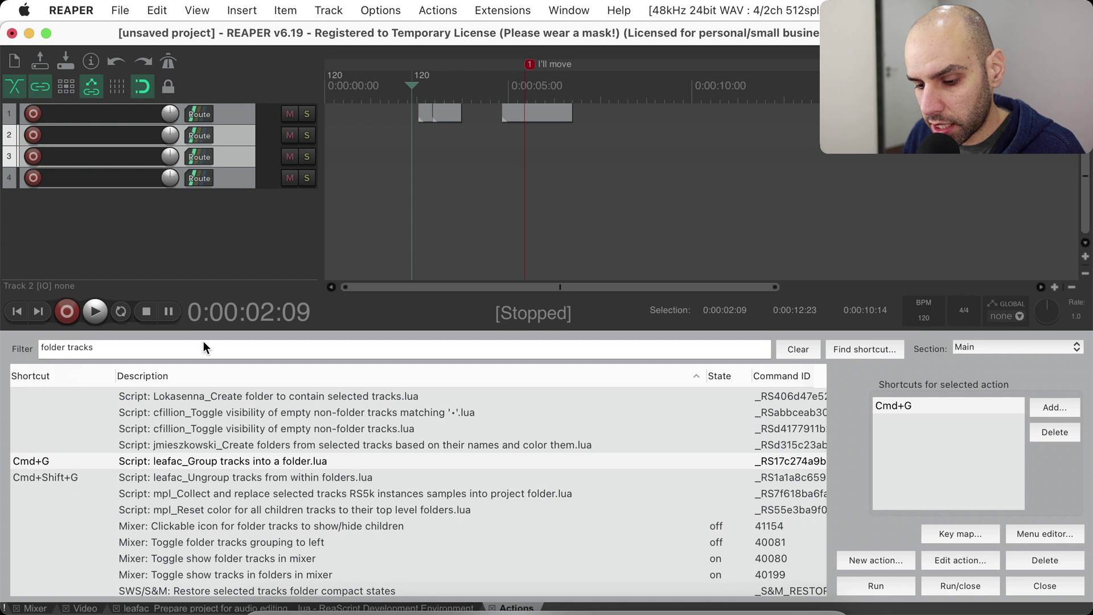
double_click(196, 460)
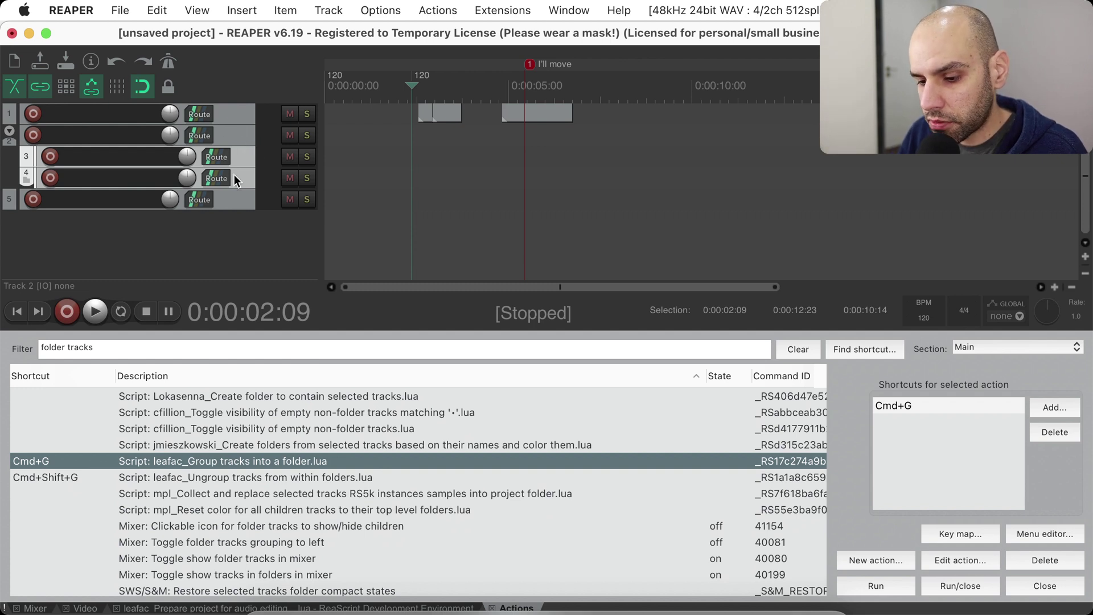
double_click(135, 136)
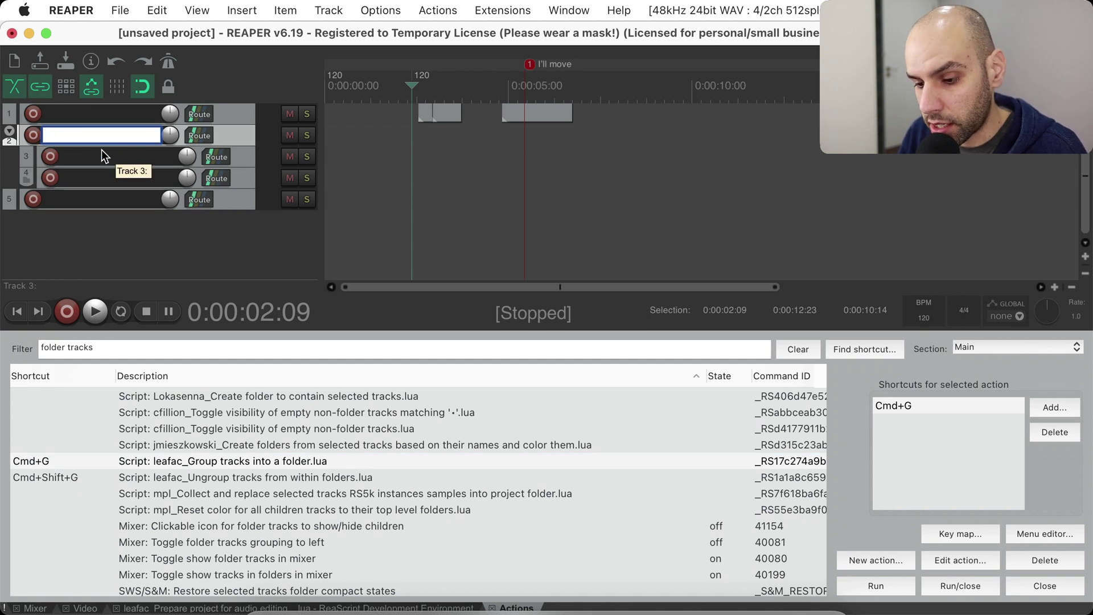
click(245, 256)
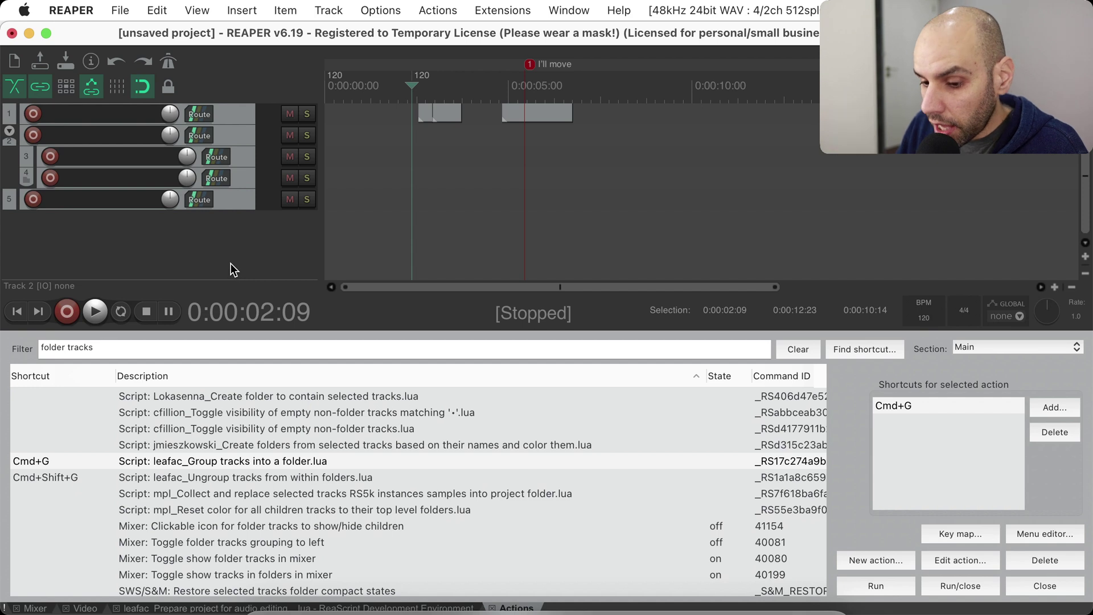
click(234, 137)
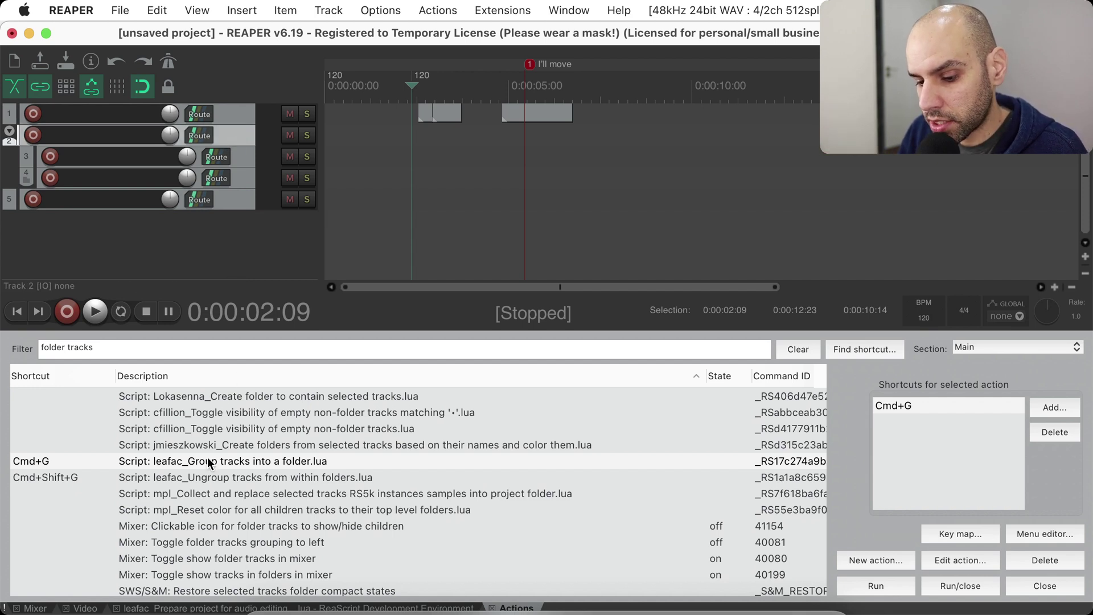
Nest track 5 three folders deep by running leafac_Group tracks into a folder.lua on it three times.
click(239, 205)
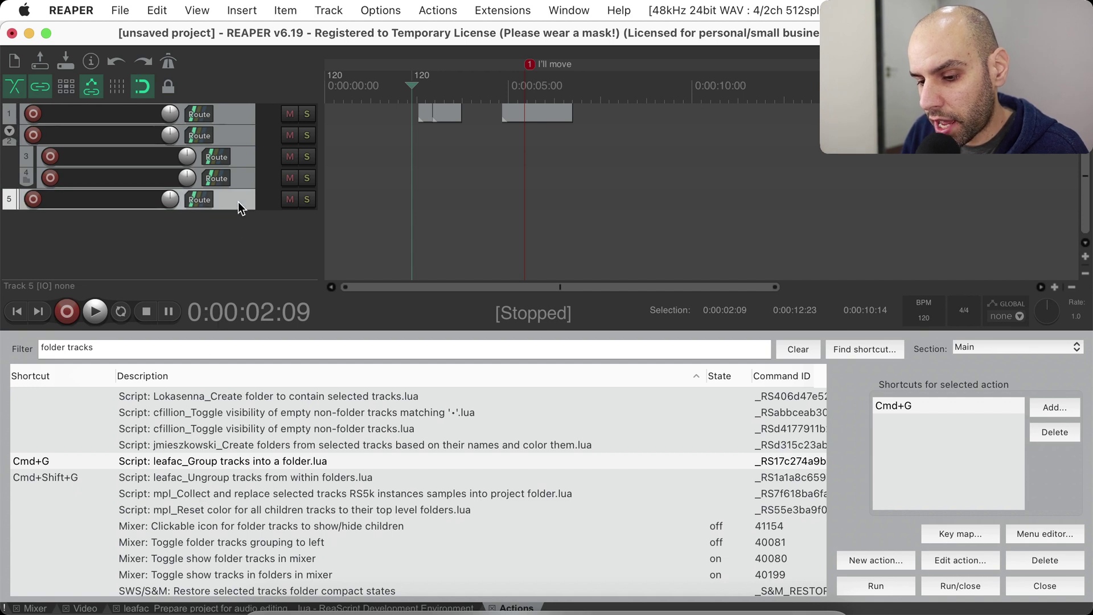
key(super+g)
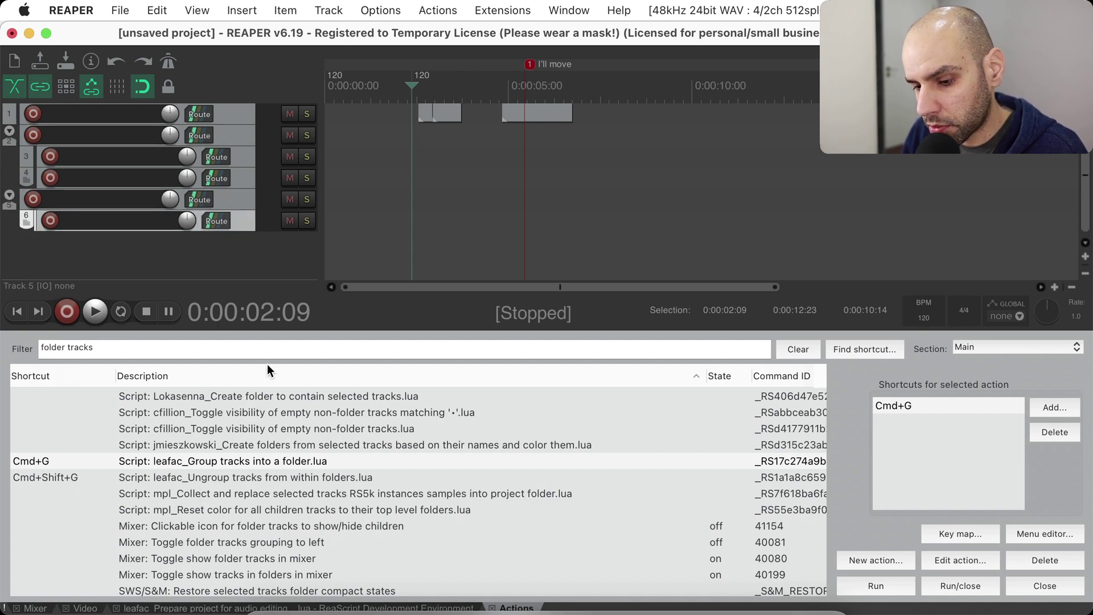
key(super+g)
key(super+g)
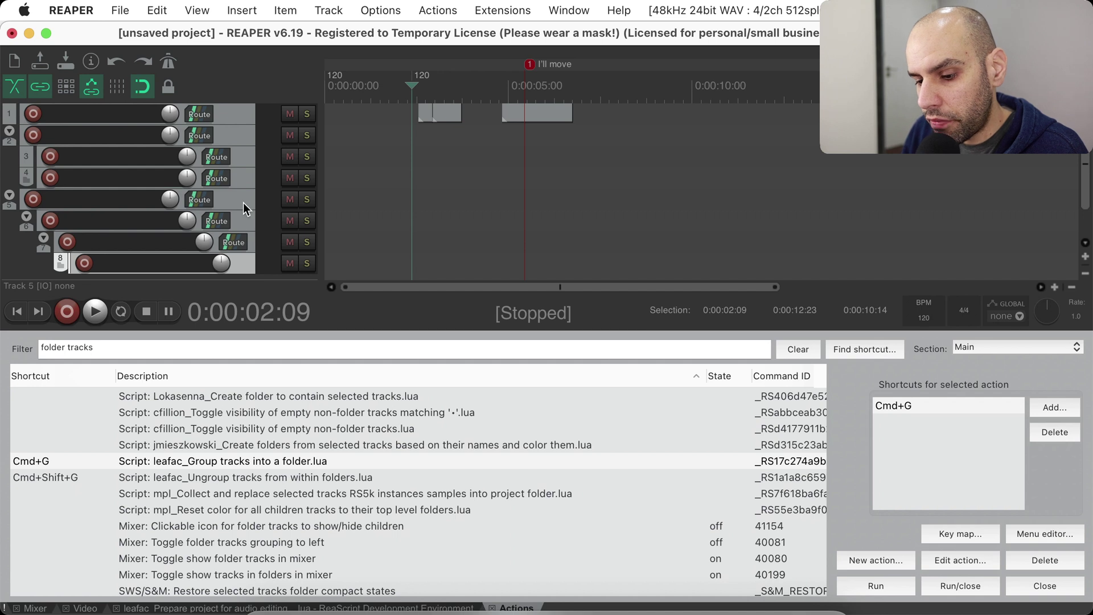
Run leafac_Ungroup tracks from within folders.lua on all eight tracks and undo the ungrouping.
click(243, 203)
shift+click(249, 242)
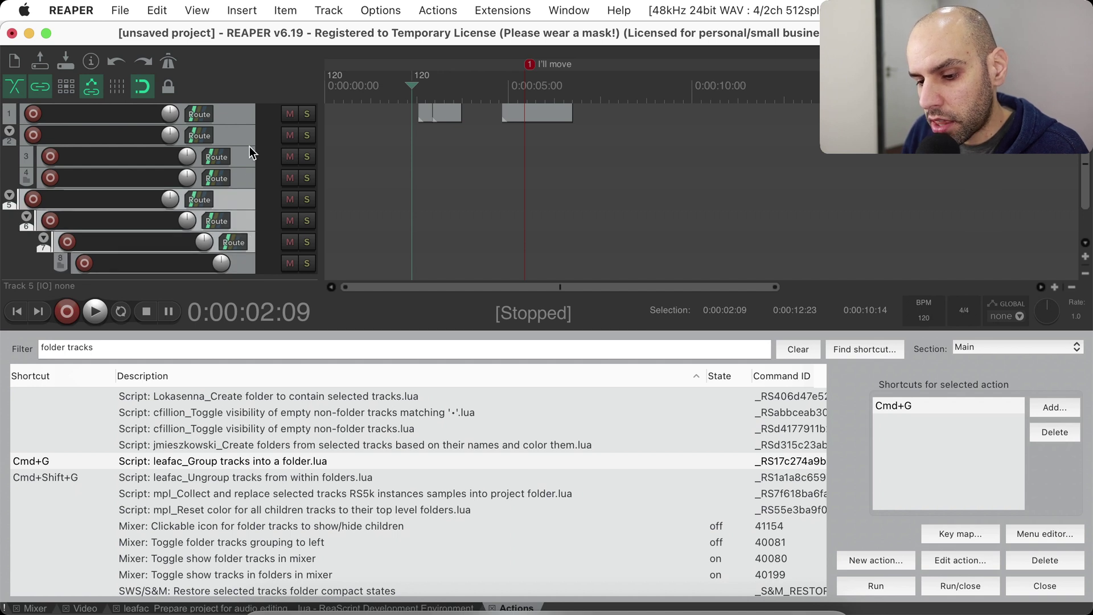
click(239, 121)
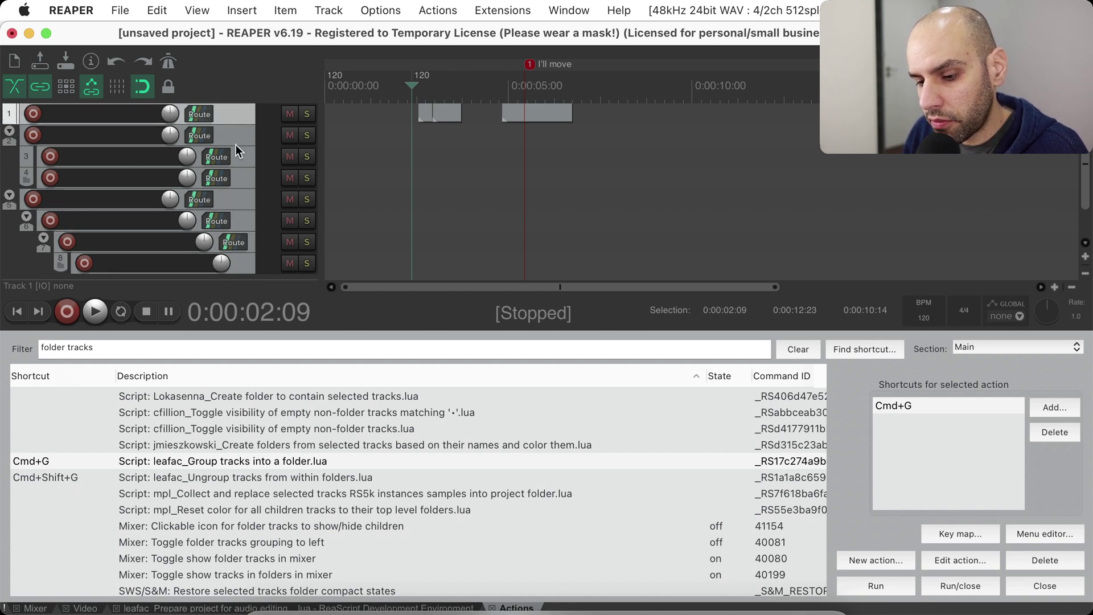
shift+click(240, 267)
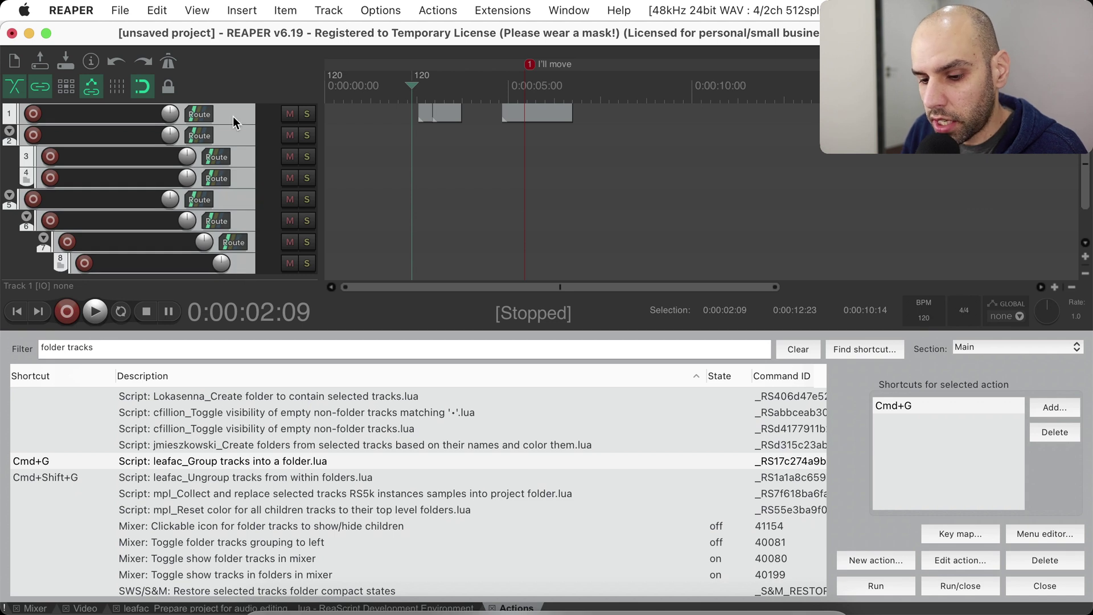
click(271, 476)
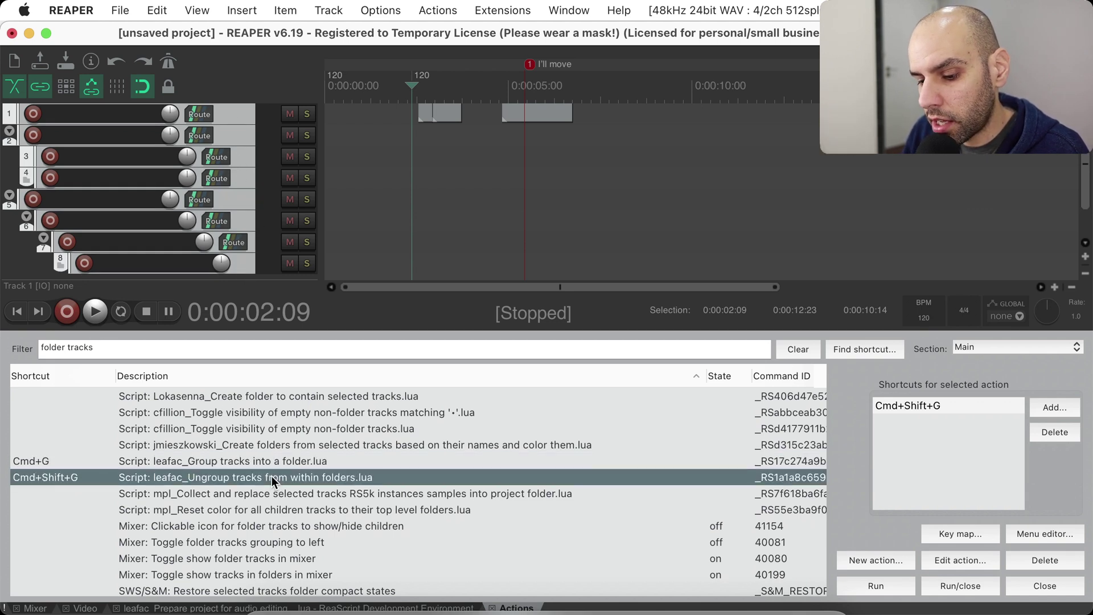
double_click(361, 477)
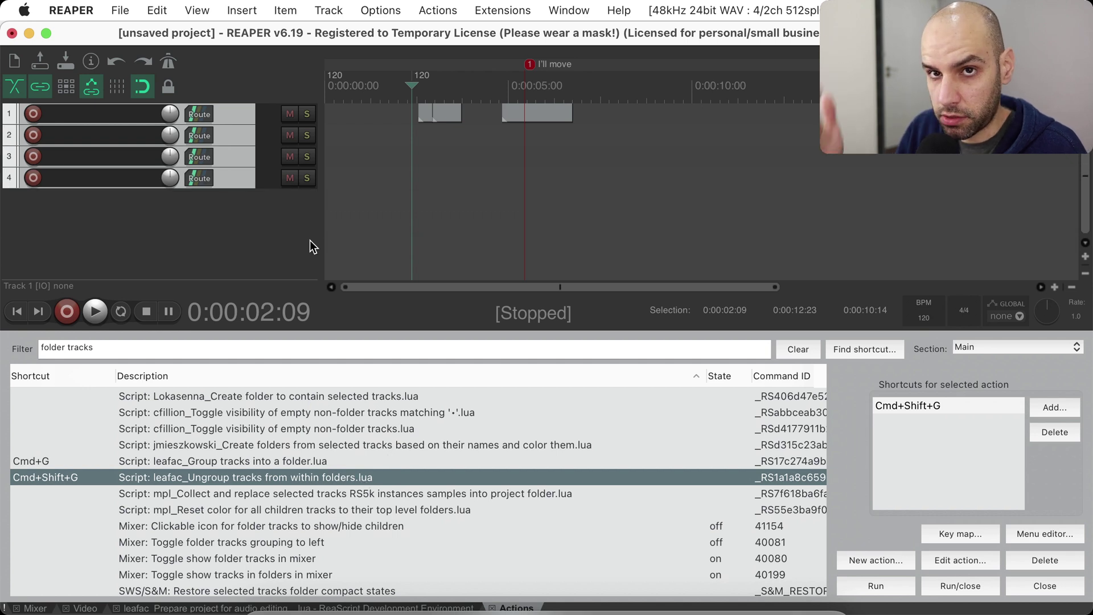
key(super+z)
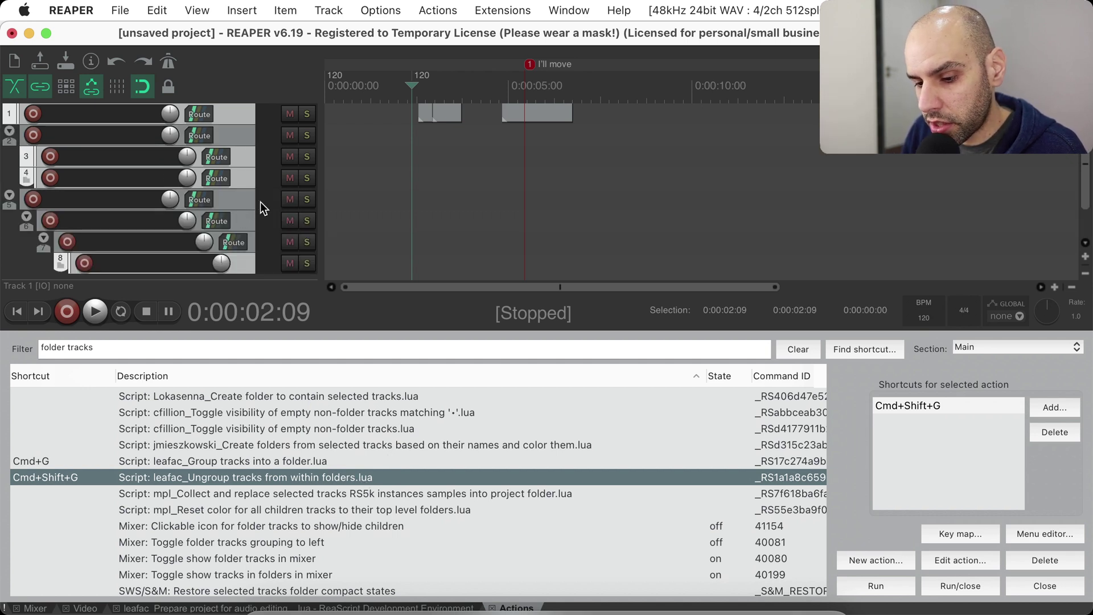
Name the outermost folder track, track 5, "I'm going away".
click(232, 202)
double_click(125, 199)
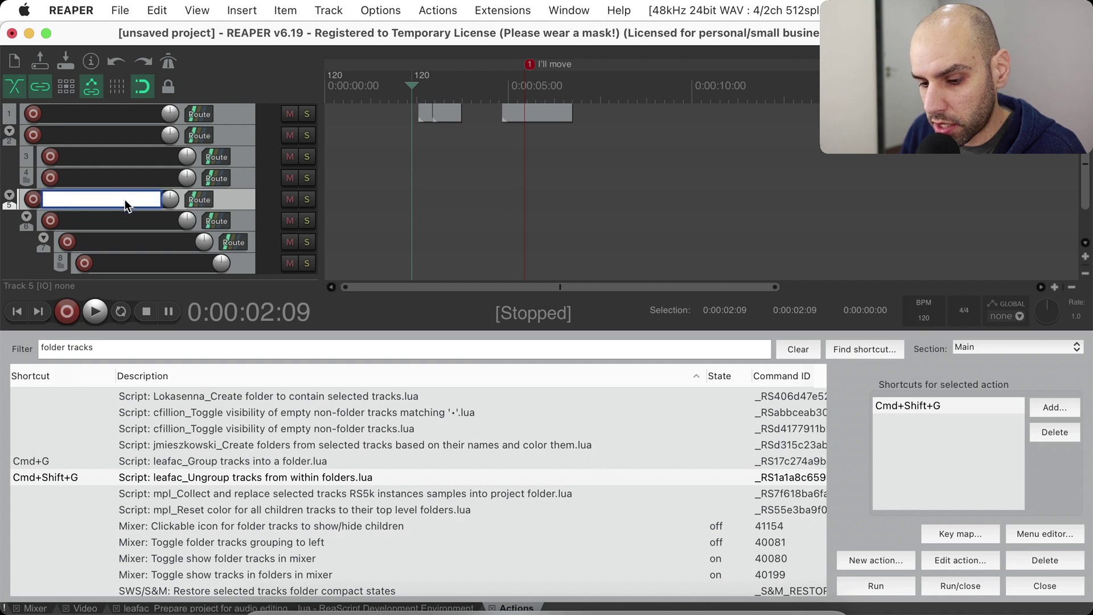
text(I'm going away)
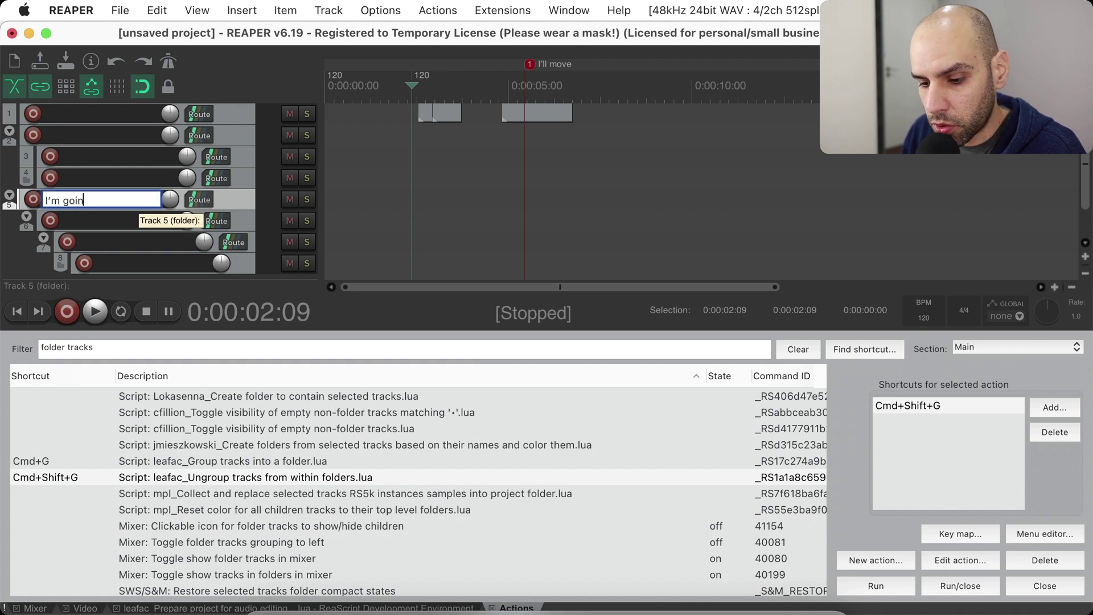
Ungroup all tracks, including the named folder, with leafac_Ungroup tracks from within folders.lua and undo it.
click(237, 119)
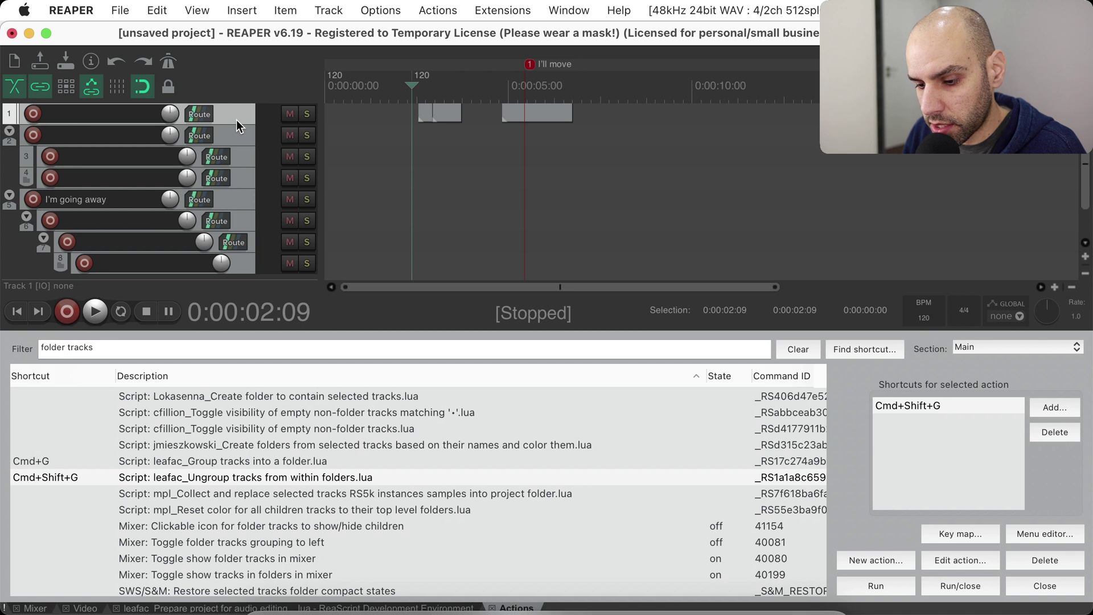
shift+click(247, 265)
double_click(278, 476)
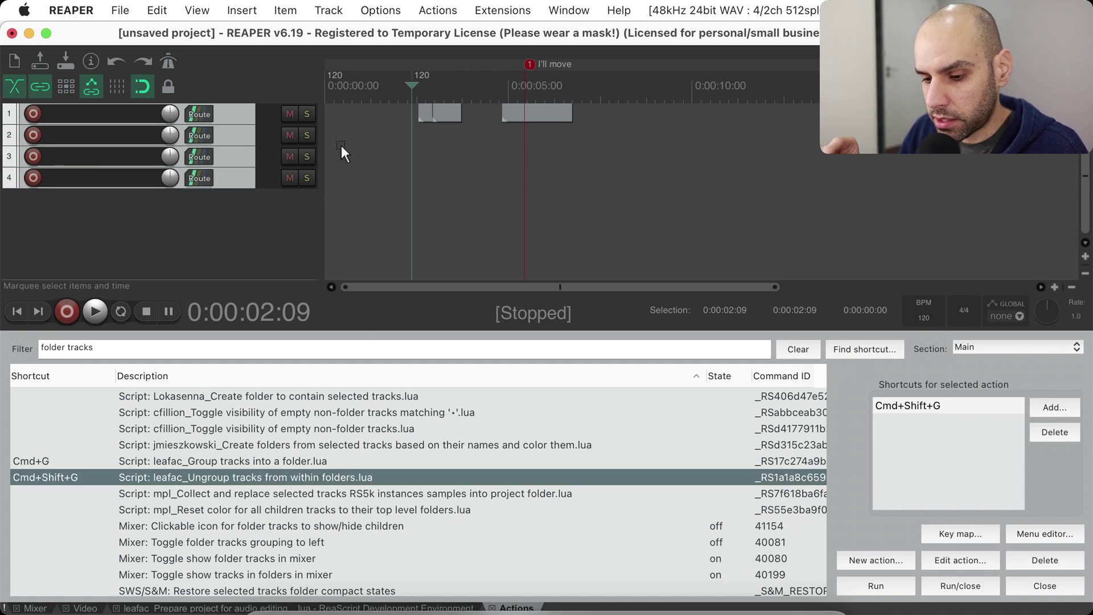
key(super+z)
Move the second MIDI item on track 1 to the start of the "I'm going away" folder track.
click(425, 139)
drag(429, 114, 326, 204)
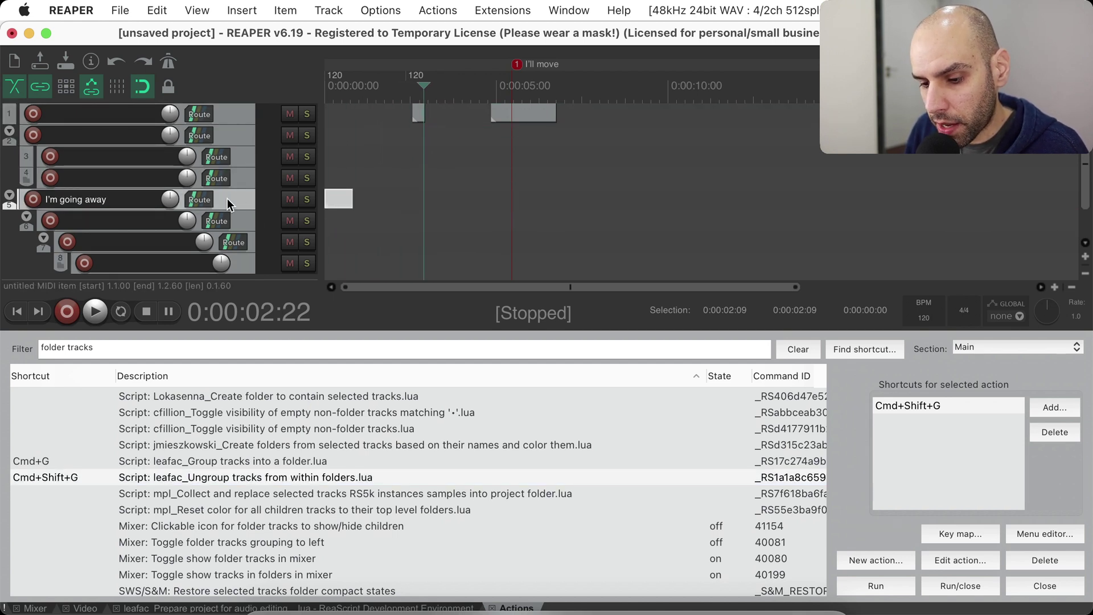
Run the leafac ungroup script on all tracks while the folder track holds a MIDI item, and undo it.
click(248, 107)
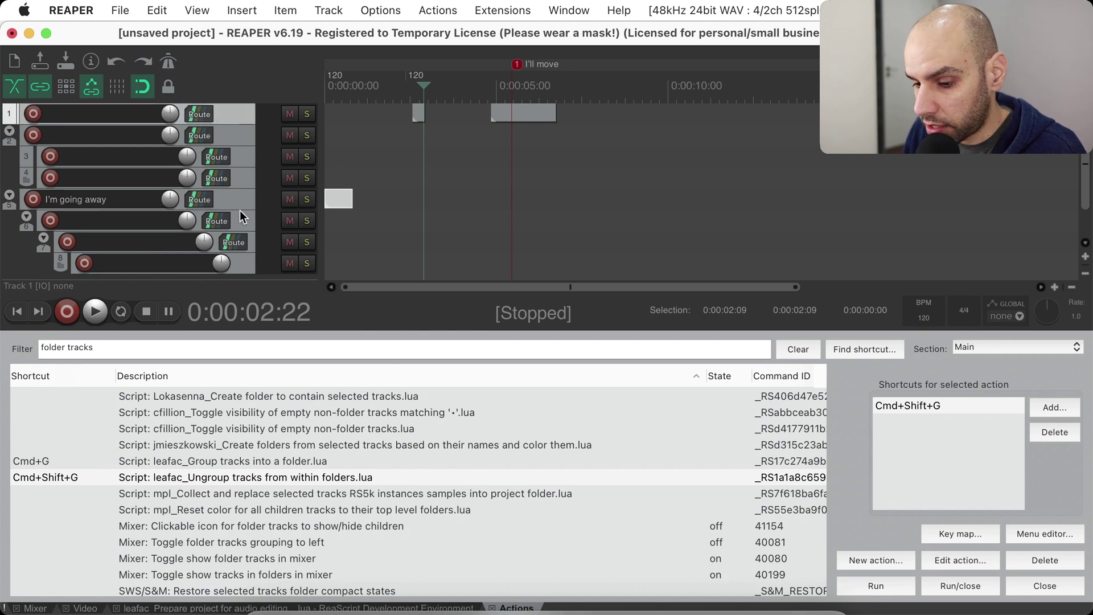
shift+click(247, 259)
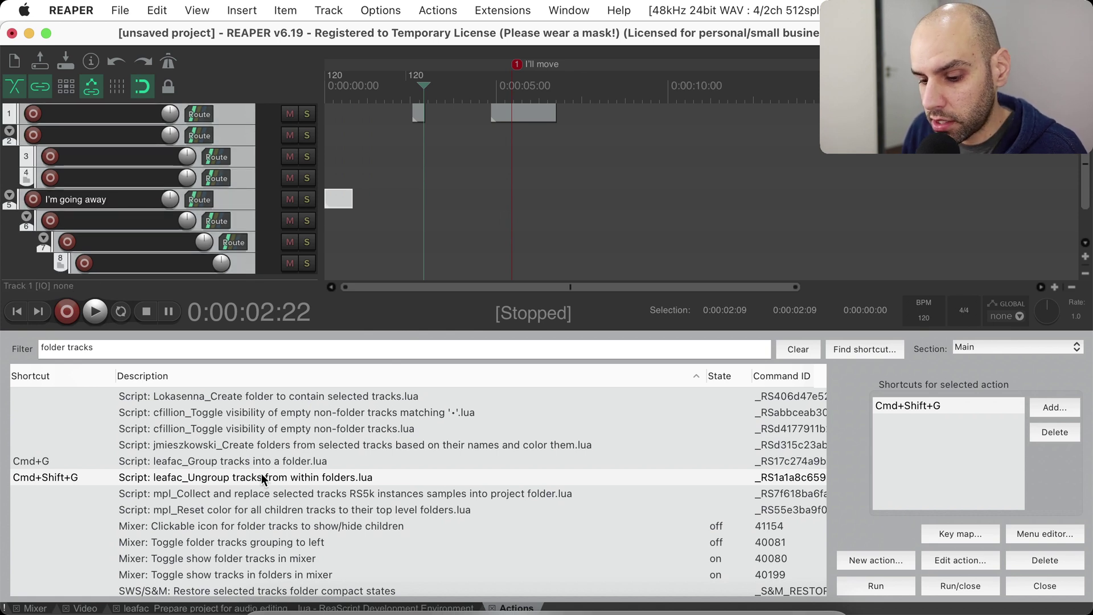
double_click(303, 478)
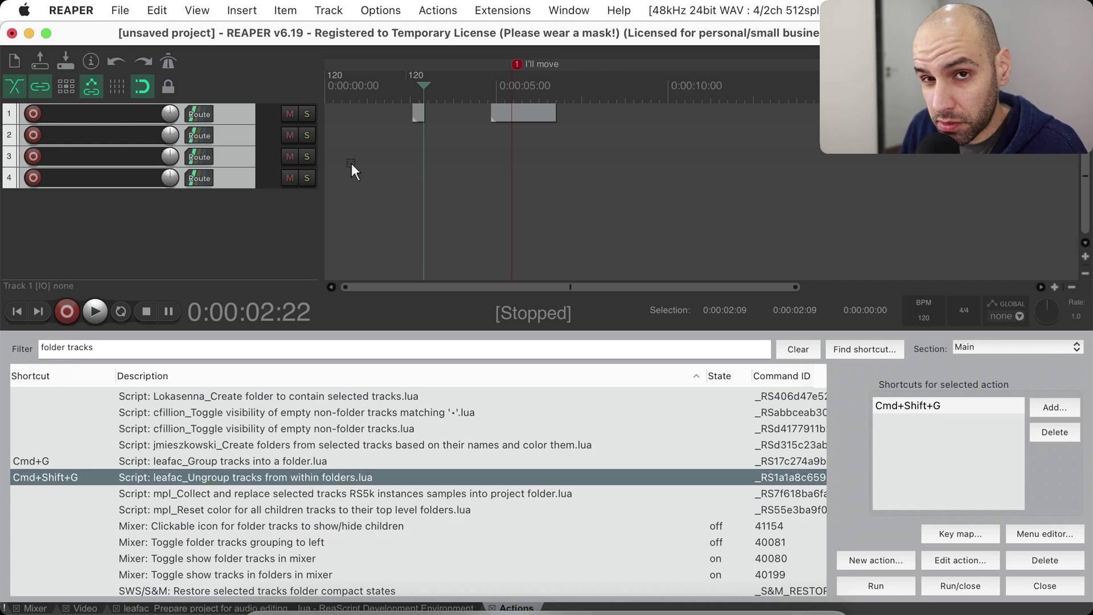
key(super+z)
Move the MIDI item from the folder track to track 8 and ungroup all tracks with the leafac ungroup script.
drag(345, 200, 354, 260)
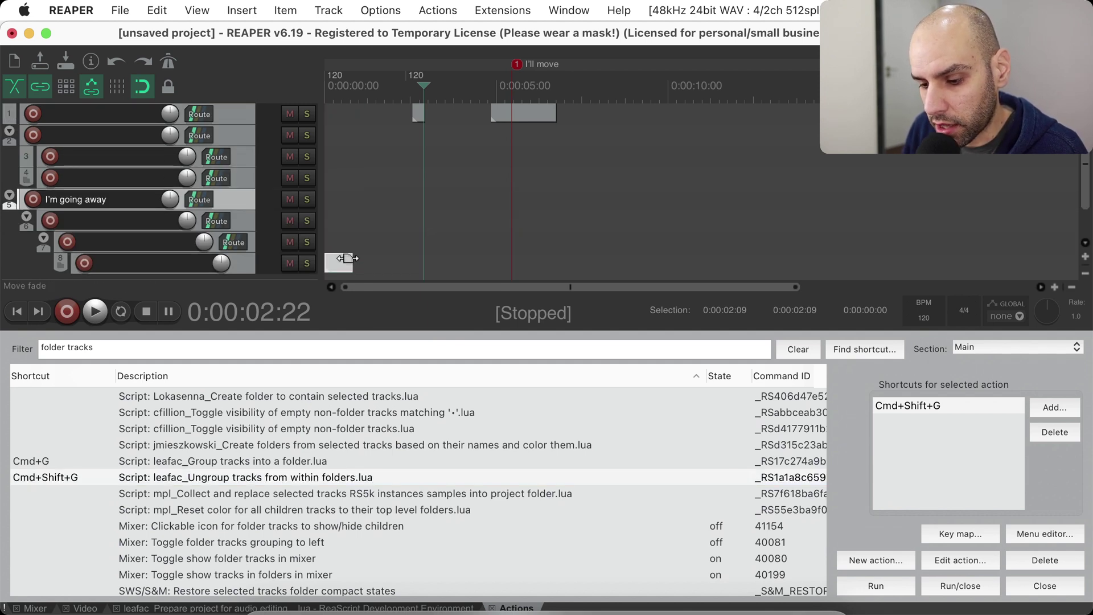
click(248, 264)
shift+click(235, 114)
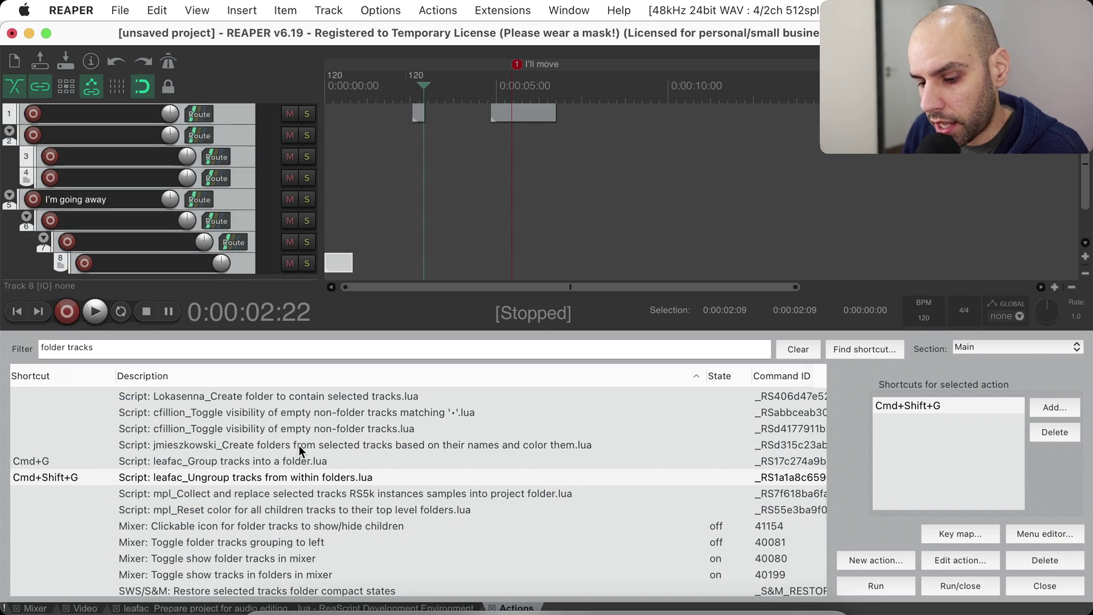
double_click(297, 475)
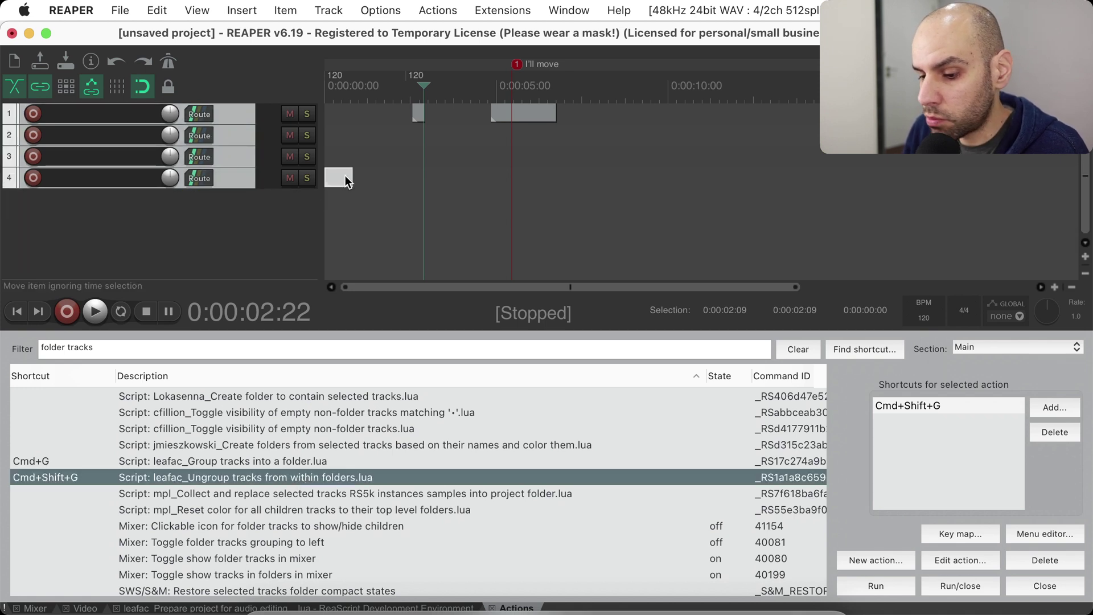
Undo the ungrouping and move the MIDI item from track 8 back to the "I'm going away" folder track.
click(257, 216)
key(super+z)
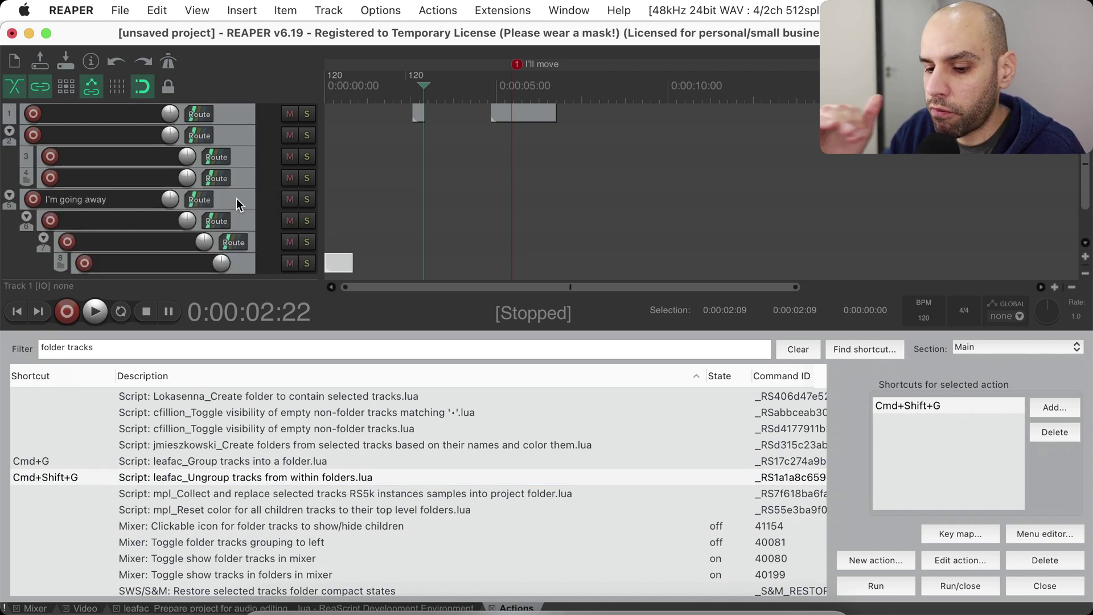
drag(339, 264, 336, 199)
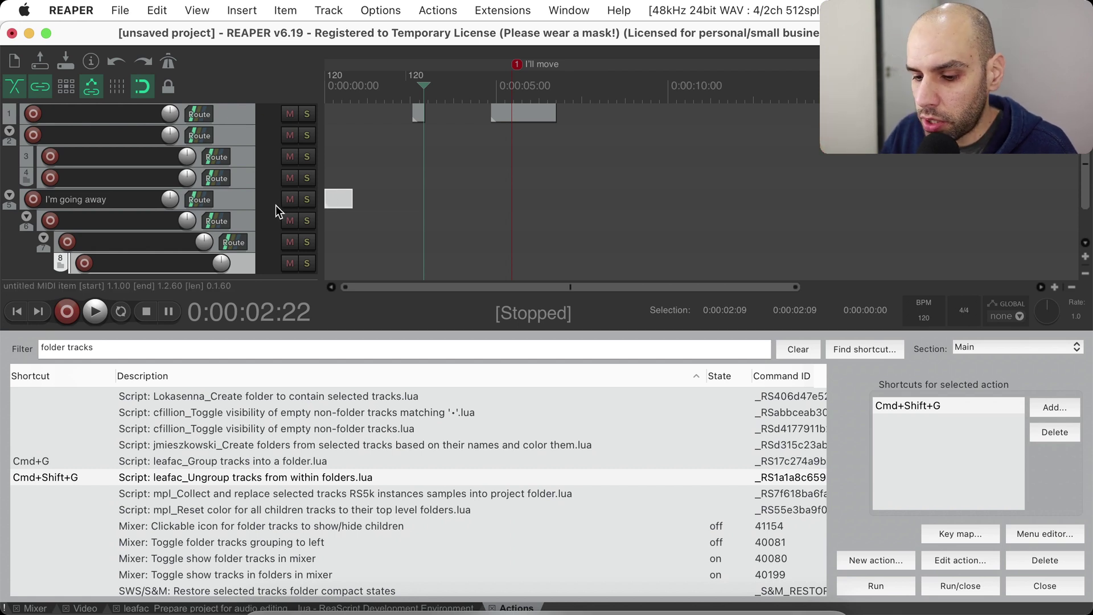
Select the "I'm going away" track and highlight both leafac scripts for grouping and ungrouping tracks in the action list.
click(238, 199)
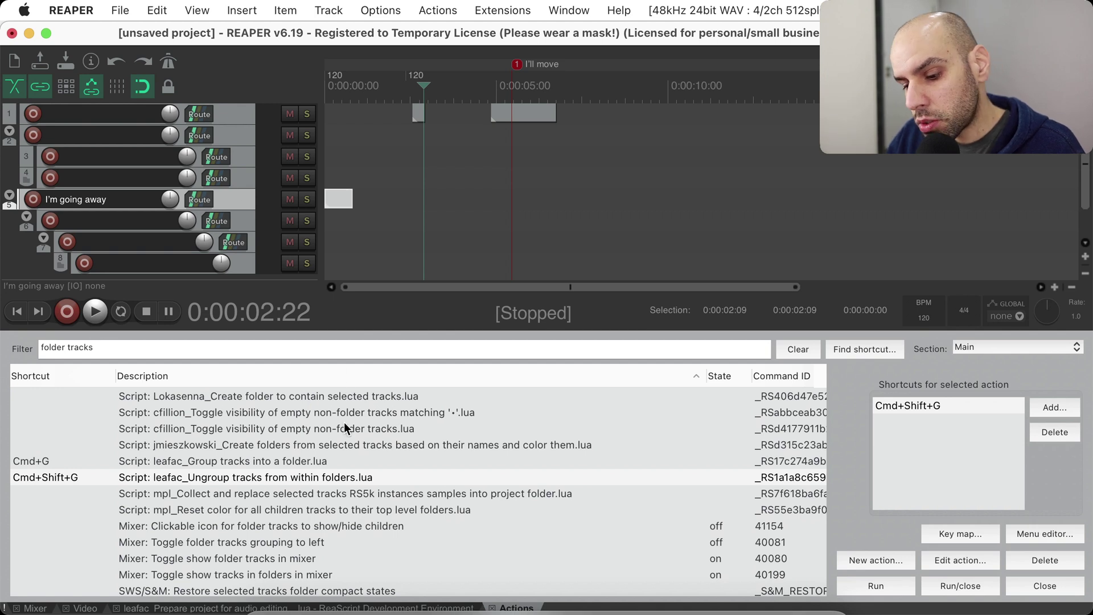
click(313, 460)
shift+click(312, 478)
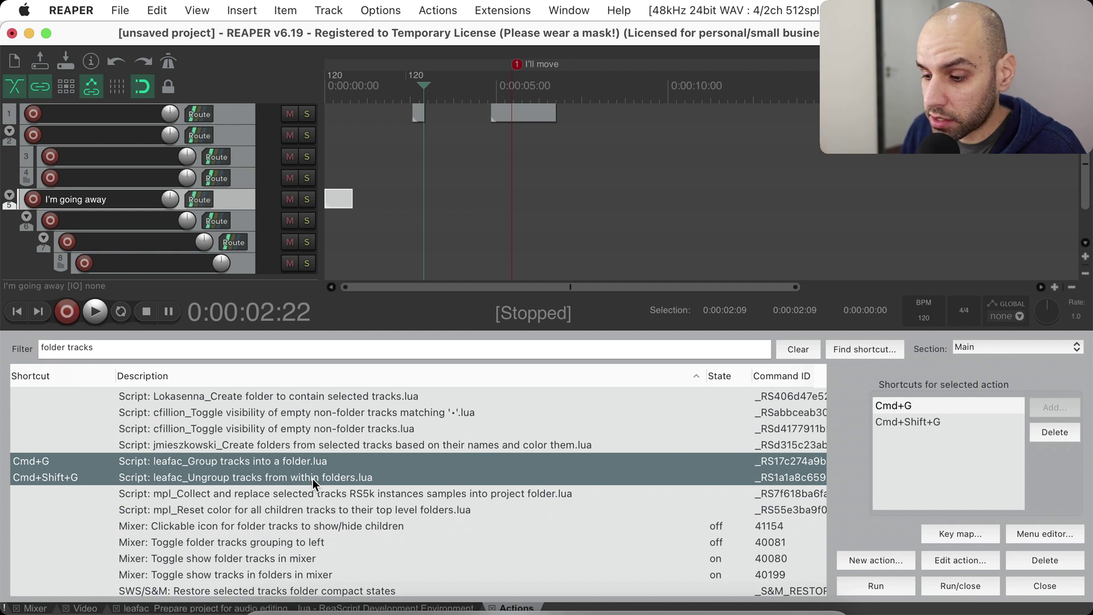
Filter the action list for "SWS folder from".
click(295, 352)
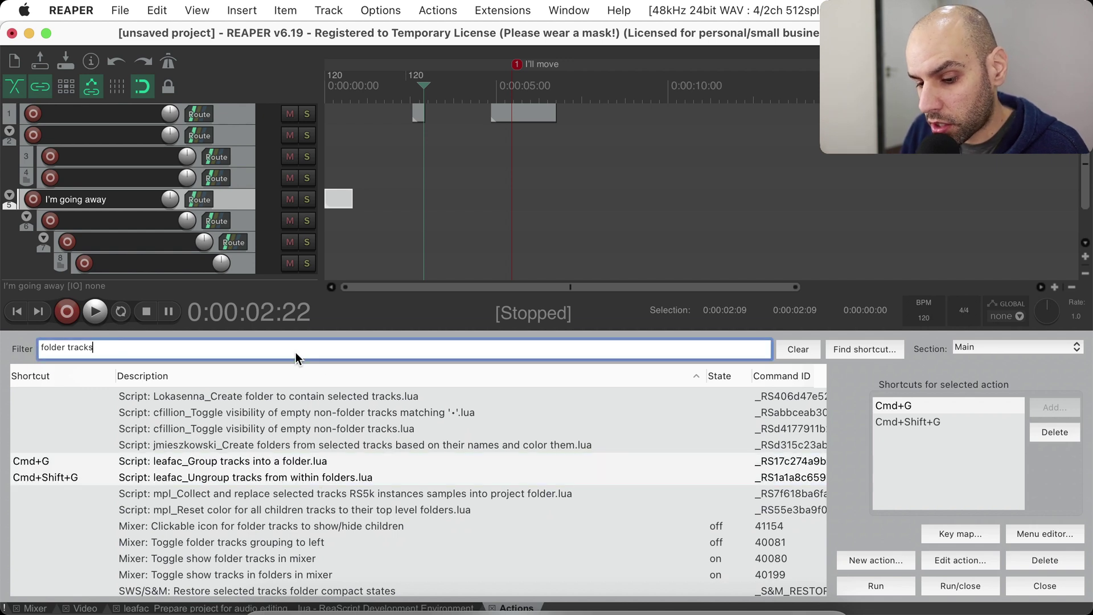
key(super+a)
key(BackSpace)
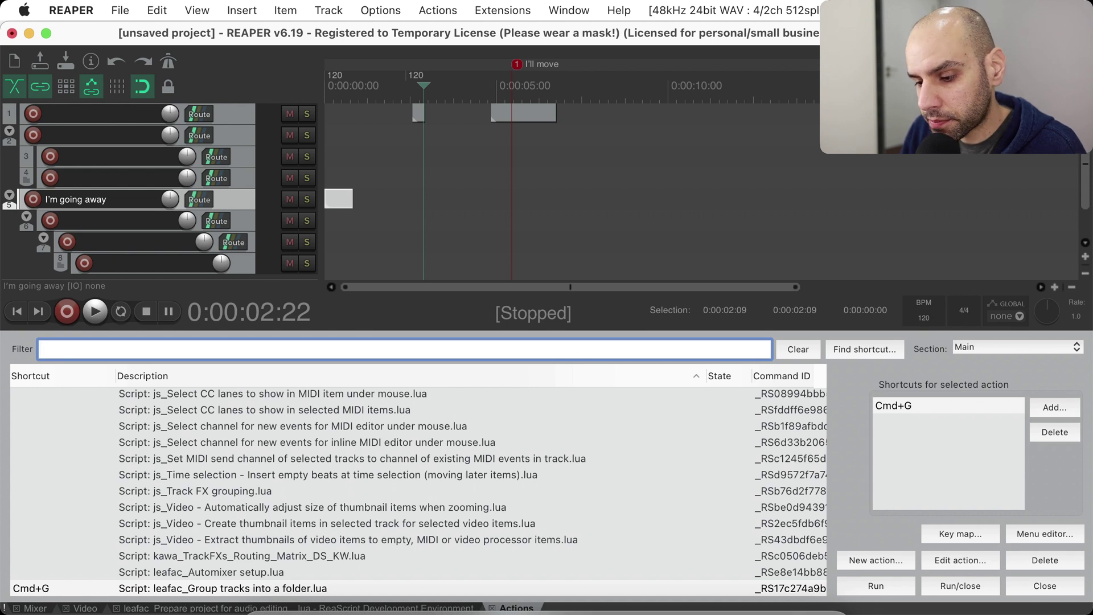
text(SWS folder from)
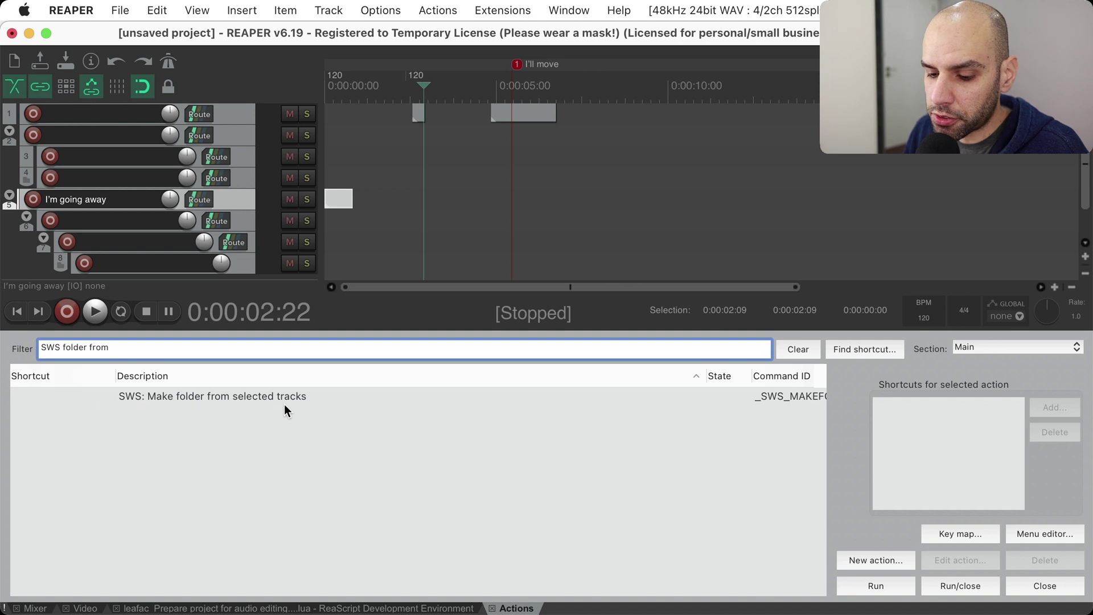
Delete all tracks from the project and add three empty tracks.
click(246, 105)
key(super+a)
key(Delete)
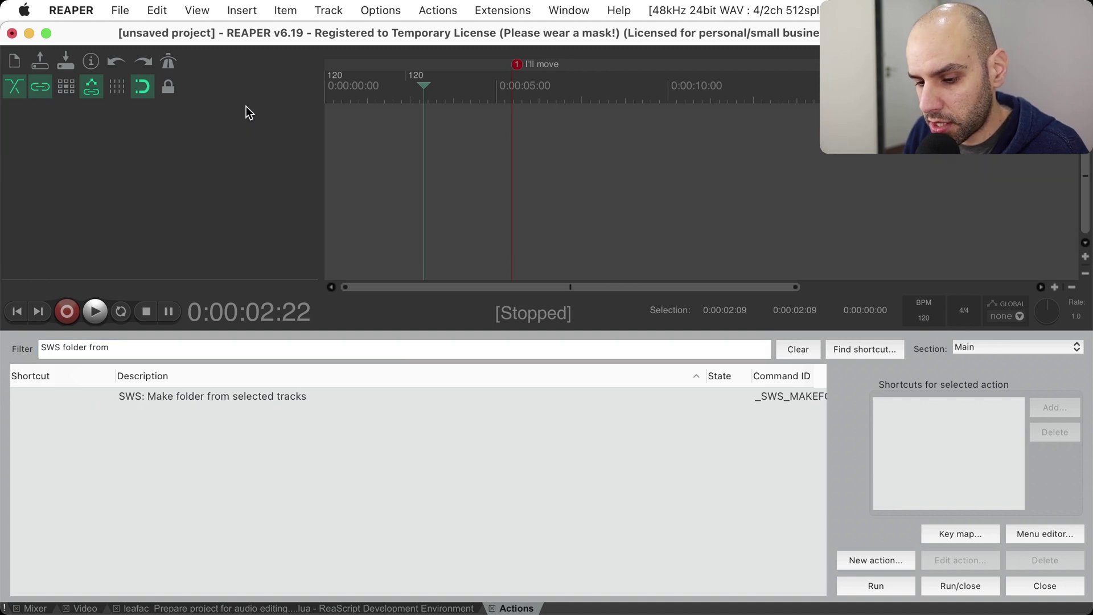
double_click(236, 150)
double_click(237, 150)
double_click(242, 151)
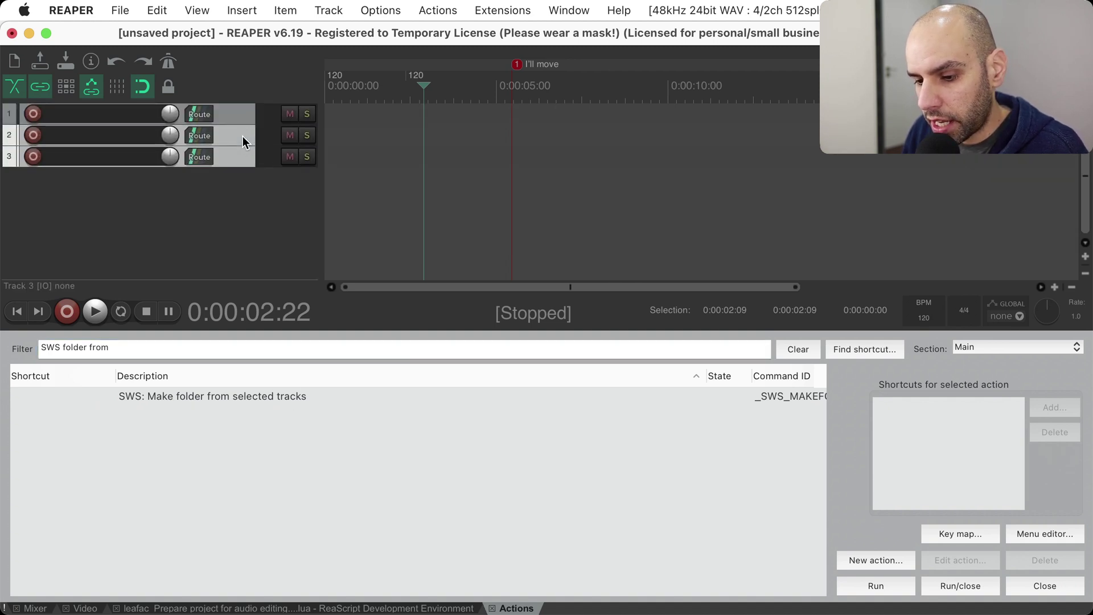
Run "SWS: Make folder from selected tracks" on tracks 2 and 3, and undo it.
click(188, 399)
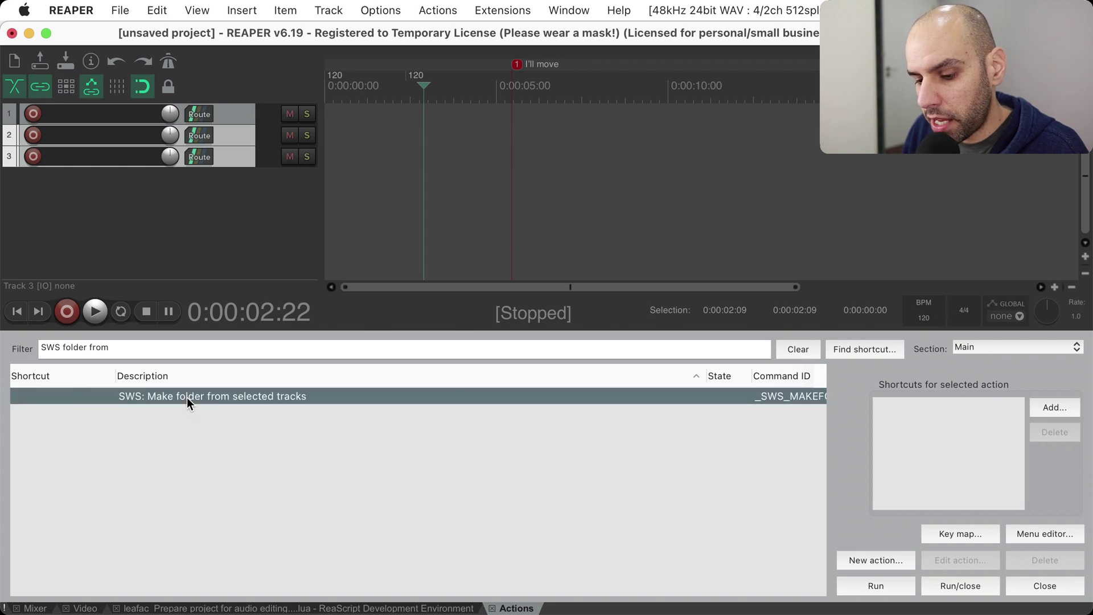
click(874, 587)
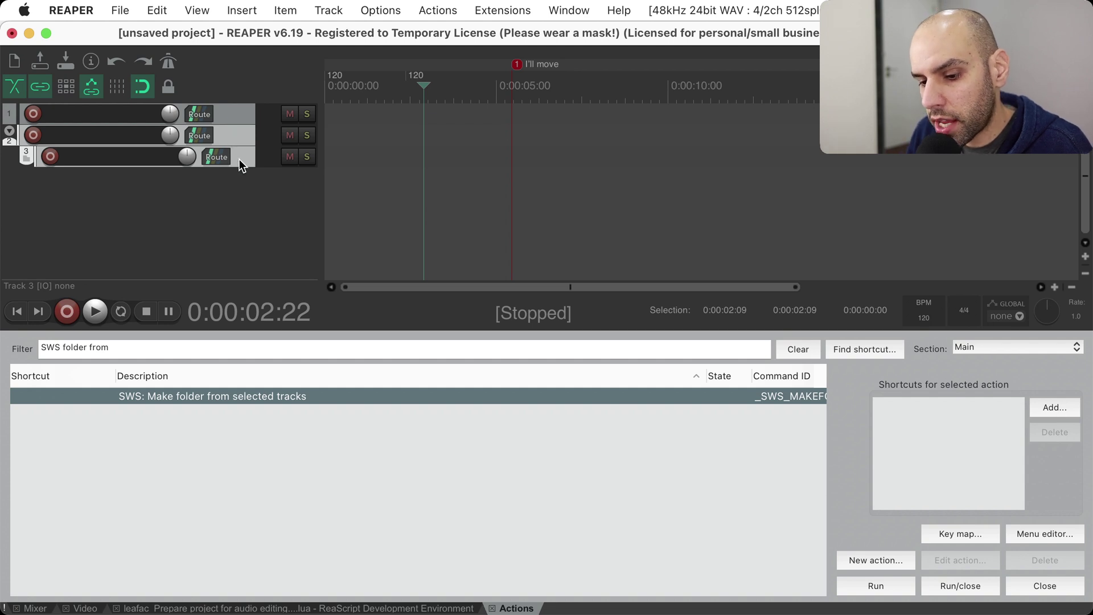
key(super+z)
click(288, 350)
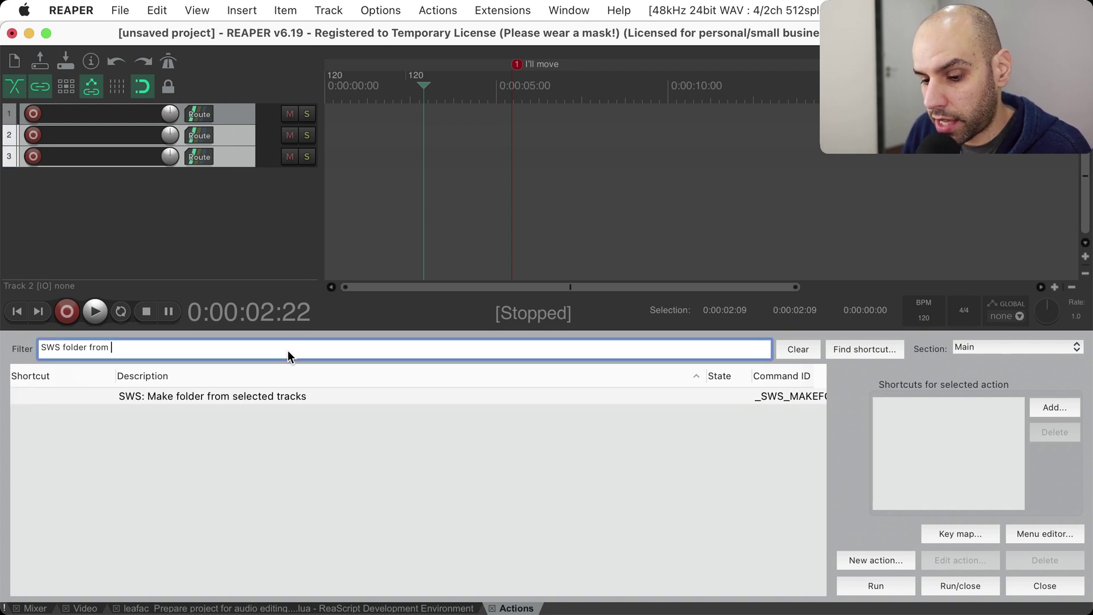
Group tracks 2 and 3 into a new folder with the leafac group script, and undo the grouping.
click(241, 139)
shift+click(244, 157)
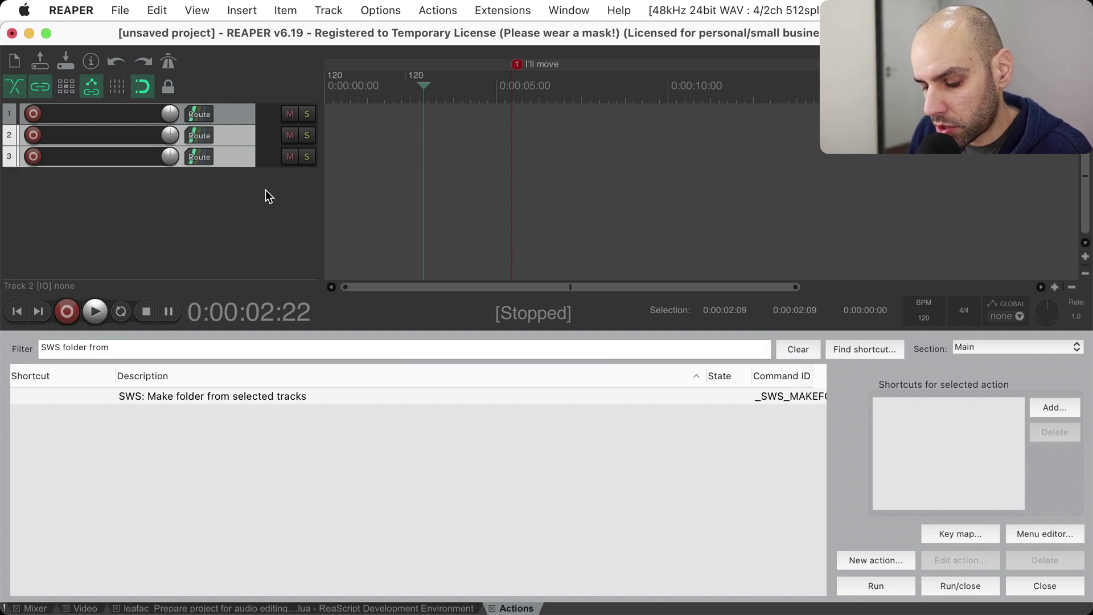
key(super+shift+z)
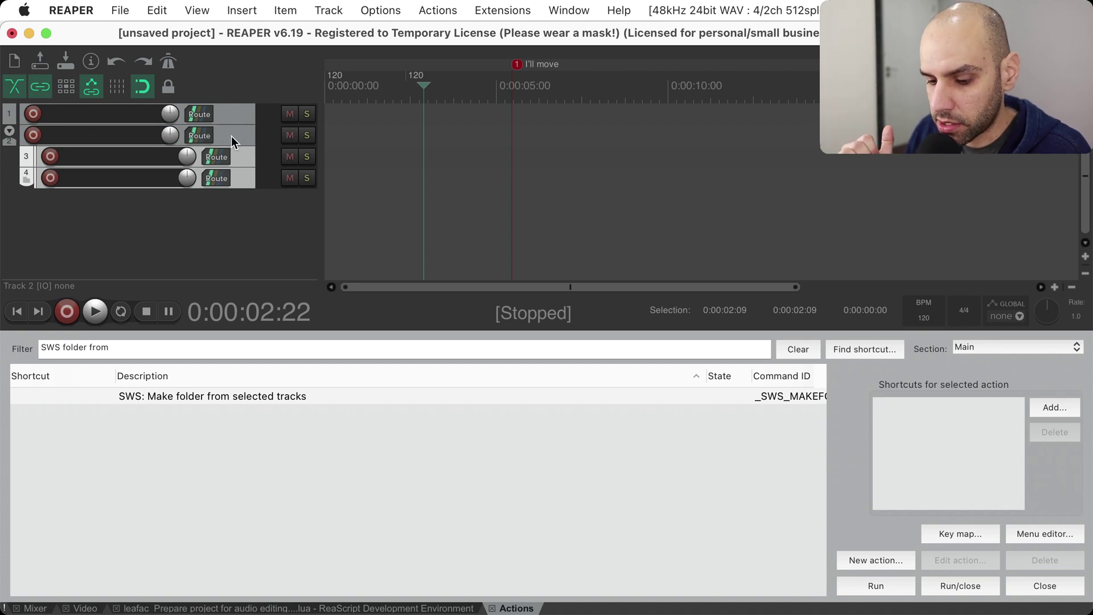
click(242, 394)
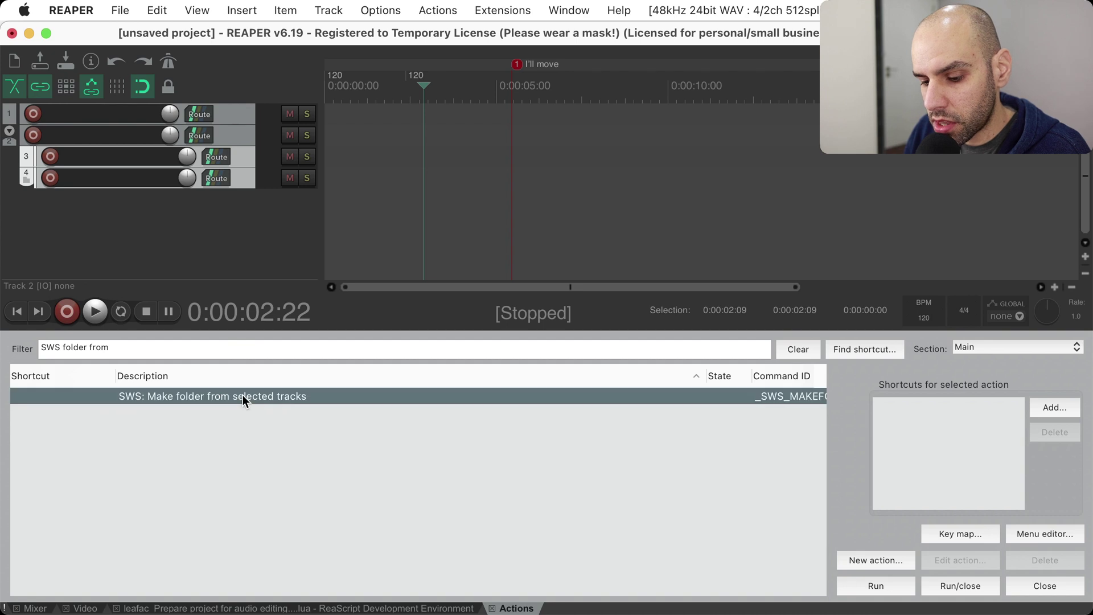
click(256, 213)
key(super+z)
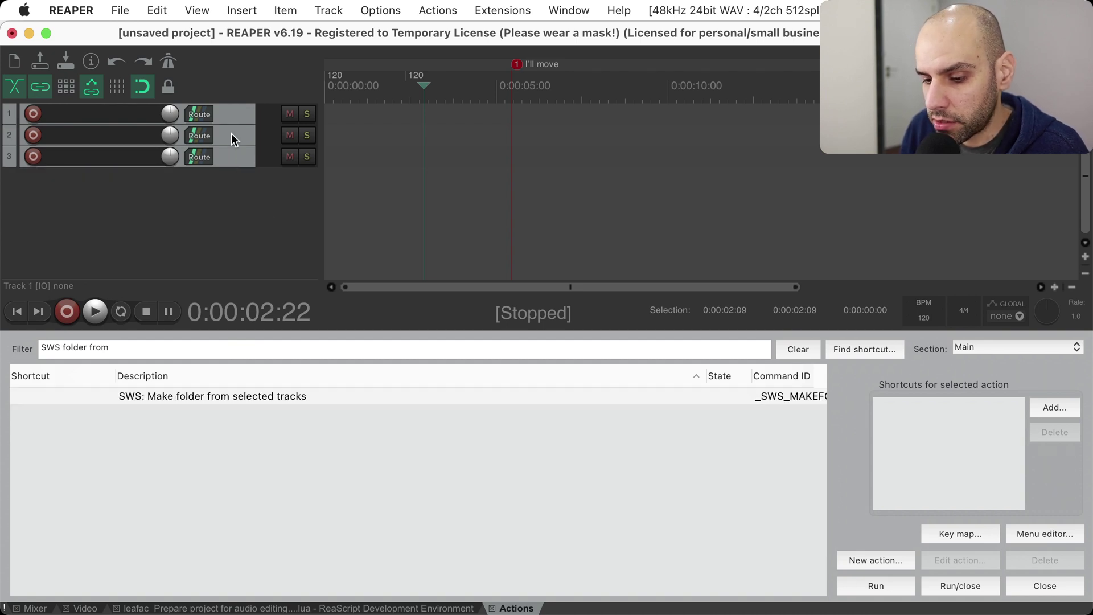
Run "SWS: Make folder from selected tracks" on all three tracks, and undo it.
click(238, 112)
click(231, 133)
shift+click(231, 151)
click(233, 118)
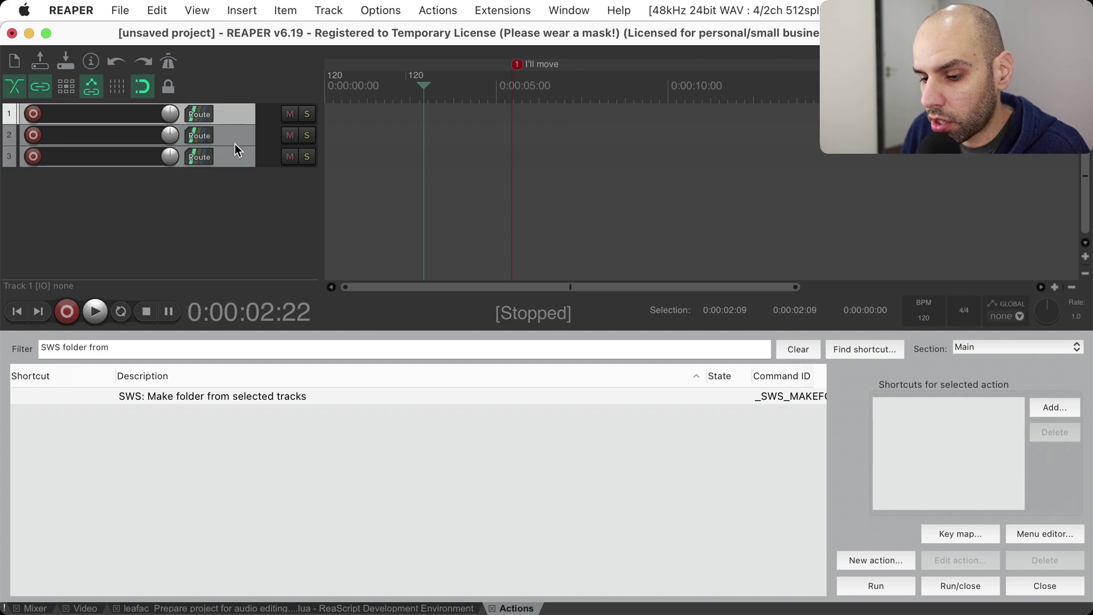
click(259, 397)
double_click(261, 396)
key(super+z)
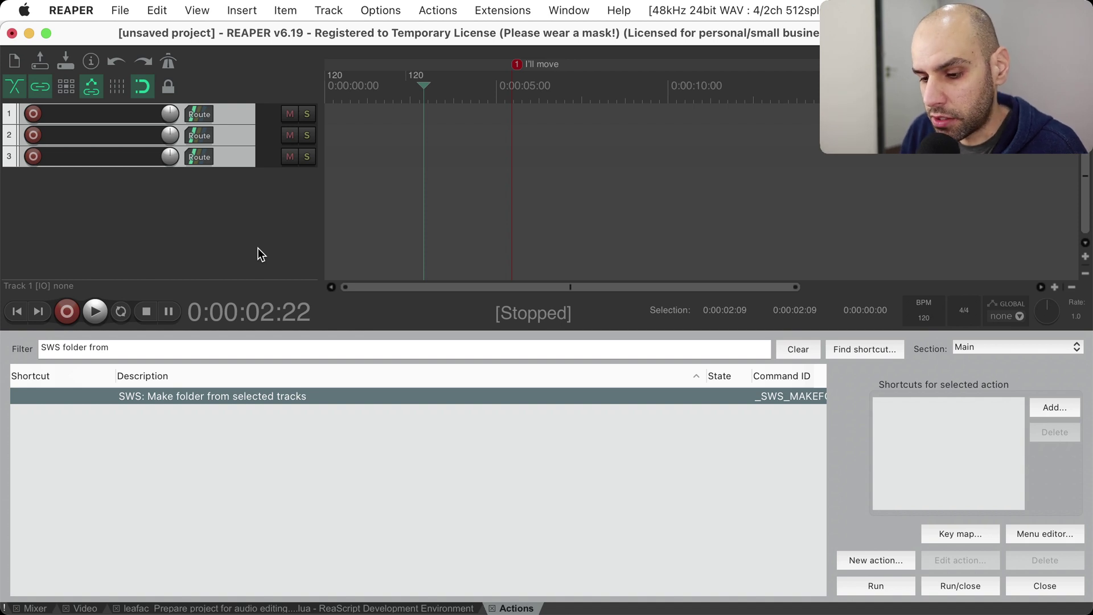
Filter the action list for "SWS inde" and highlight "SWS: Indent selected track(s)".
click(302, 347)
key(BackSpace)
key(BackSpace)
key(BackSpace)
key(BackSpace)
key(BackSpace)
key(BackSpace)
key(BackSpace)
key(BackSpace)
key(BackSpace)
key(BackSpace)
key(BackSpace)
key(BackSpace)
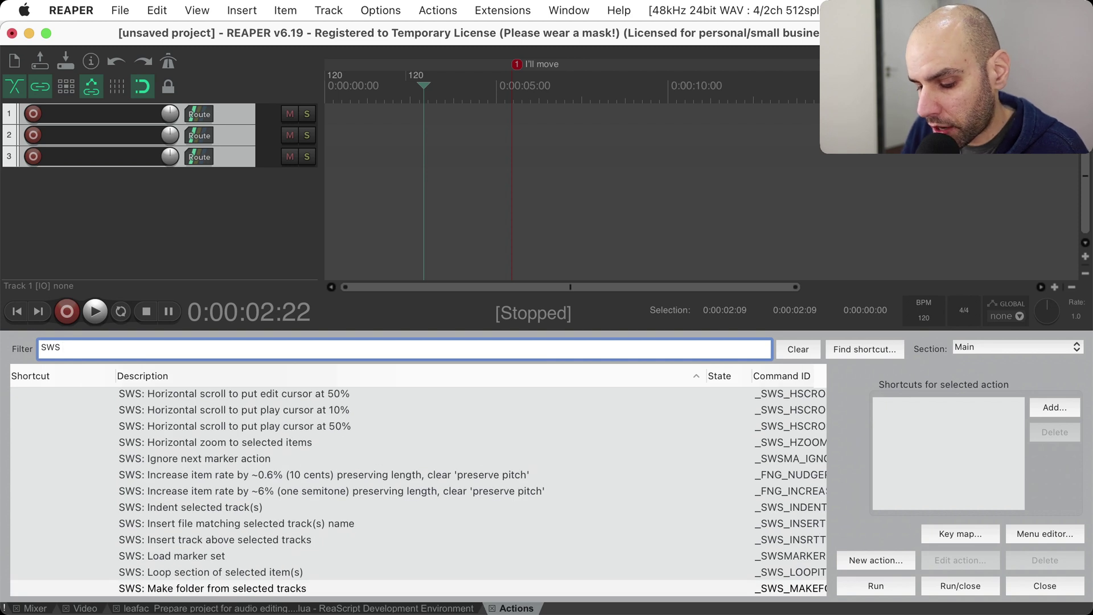
text(inde)
click(249, 428)
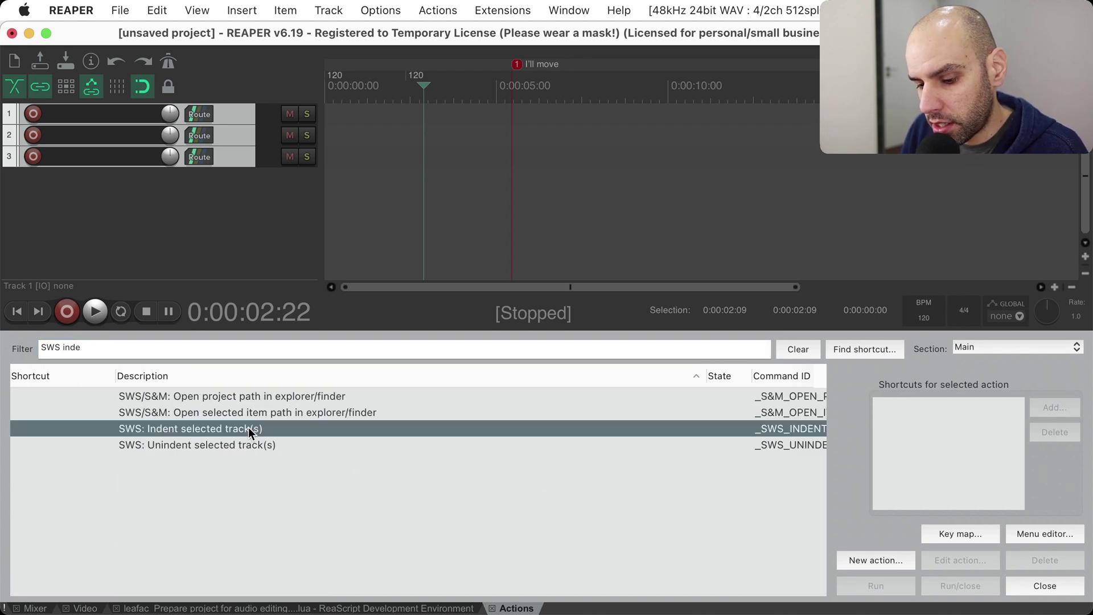
Indent tracks 2 and 3 under track 1 with the SWS action, unindent them, and indent them again.
click(244, 140)
shift+click(244, 156)
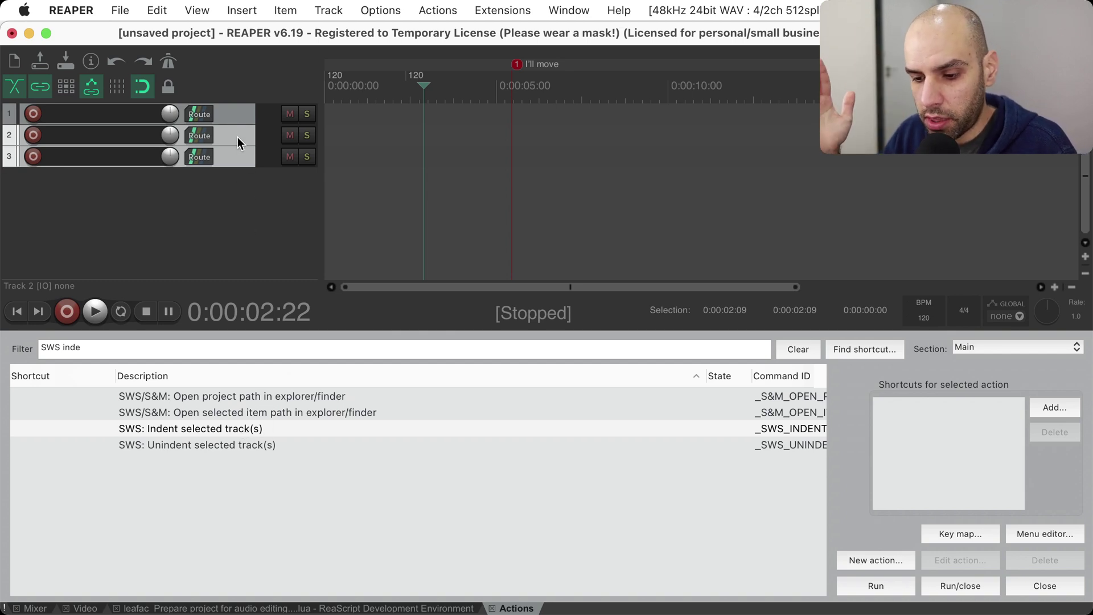
double_click(203, 426)
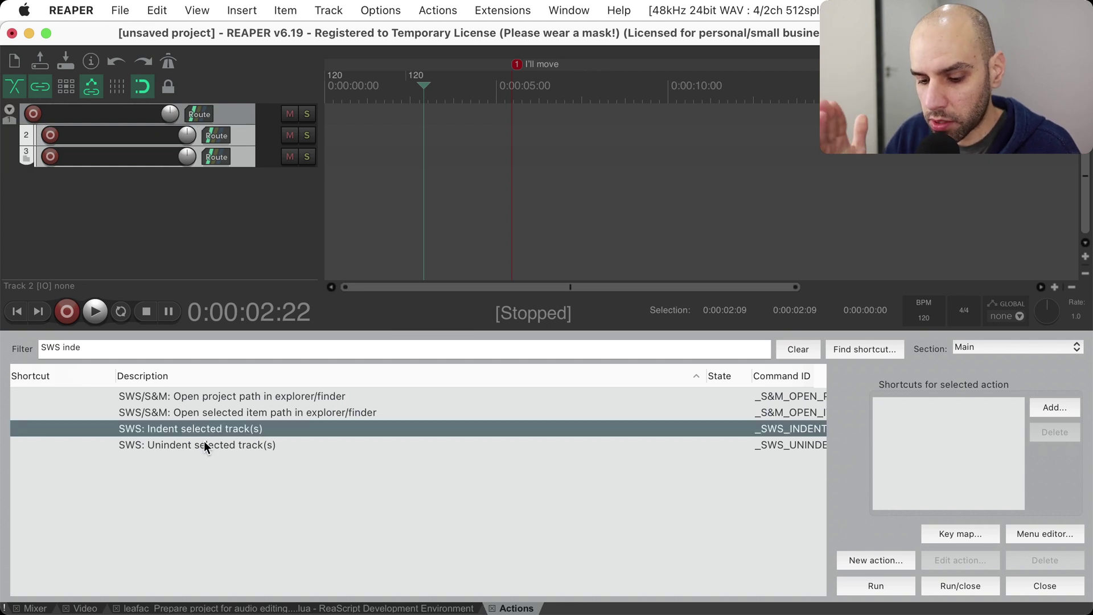
double_click(204, 443)
double_click(212, 425)
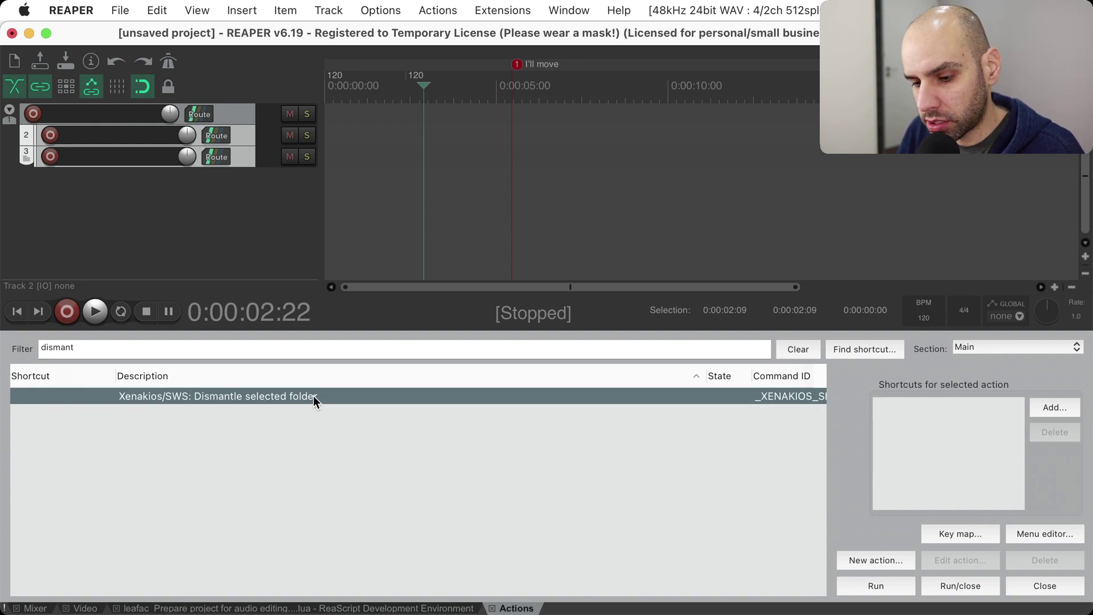
Dismantle the track 1 folder with "Xenakios/SWS: Dismantle selected folder".
click(250, 140)
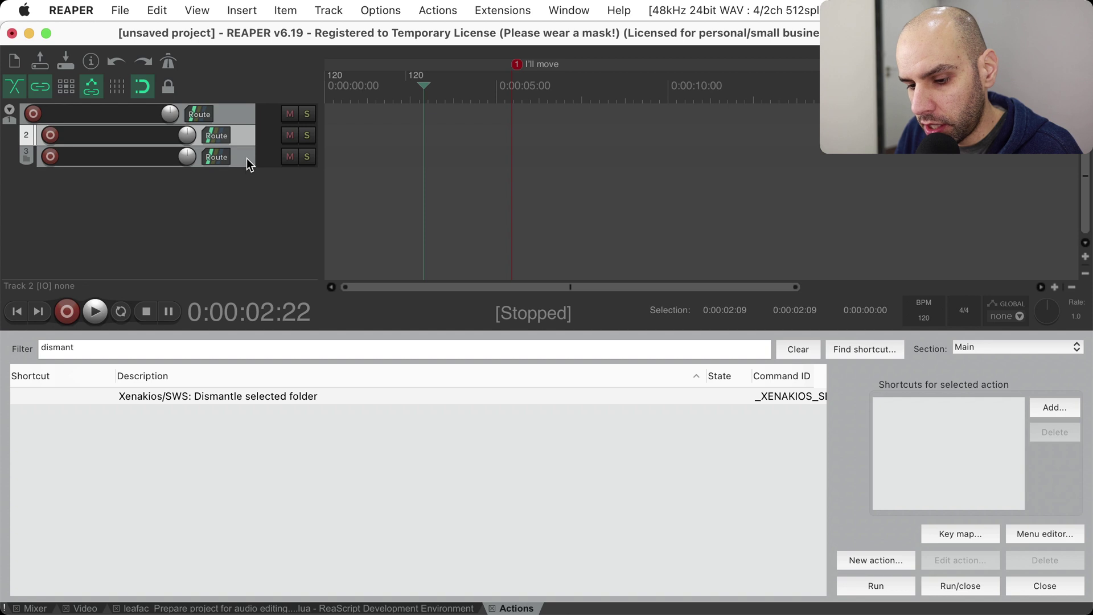
click(249, 106)
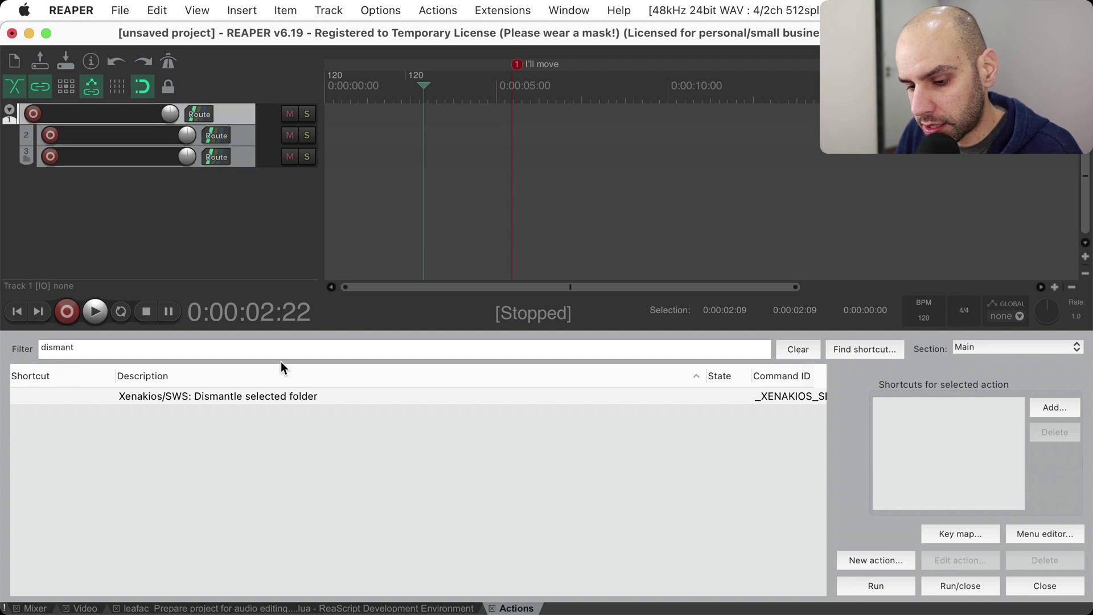
double_click(283, 401)
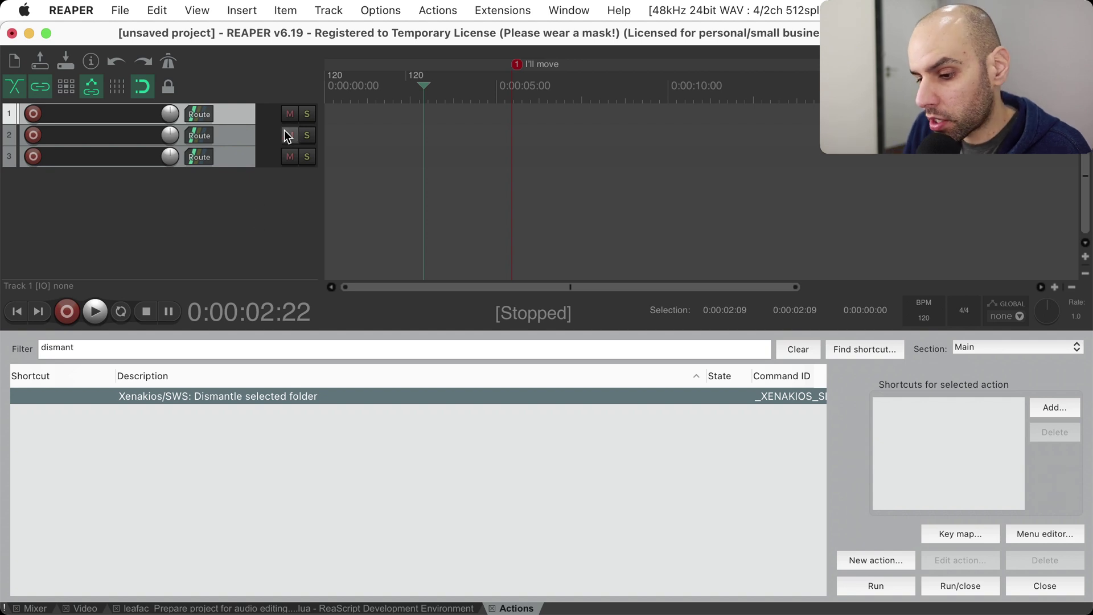
Draw a MIDI item about 0.3.28 long near the start of track 1 and select all three tracks.
drag(405, 116, 348, 114)
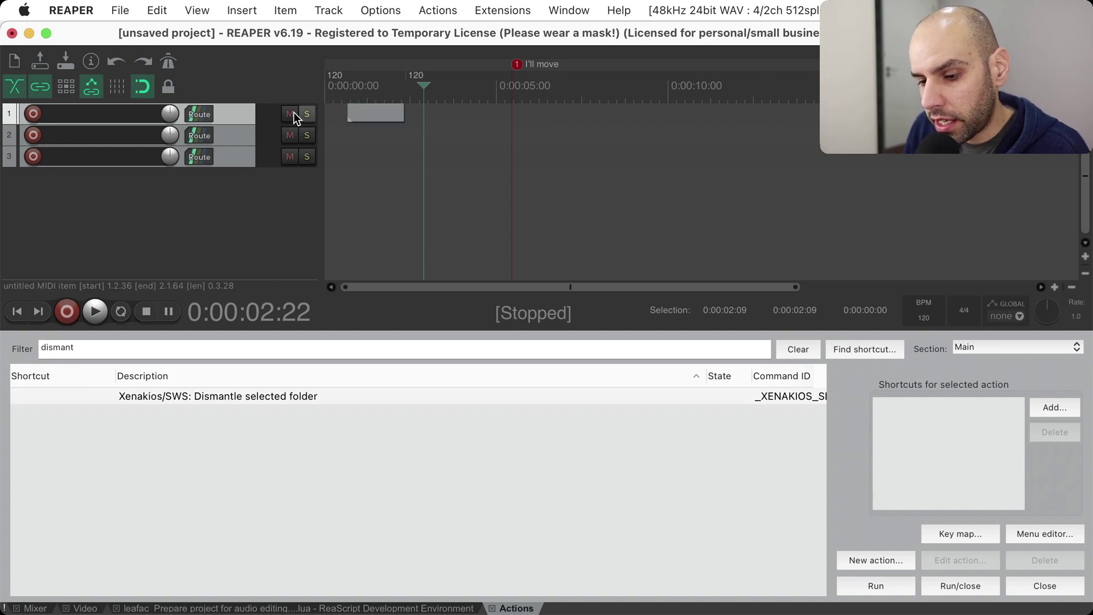
click(245, 136)
shift+click(247, 157)
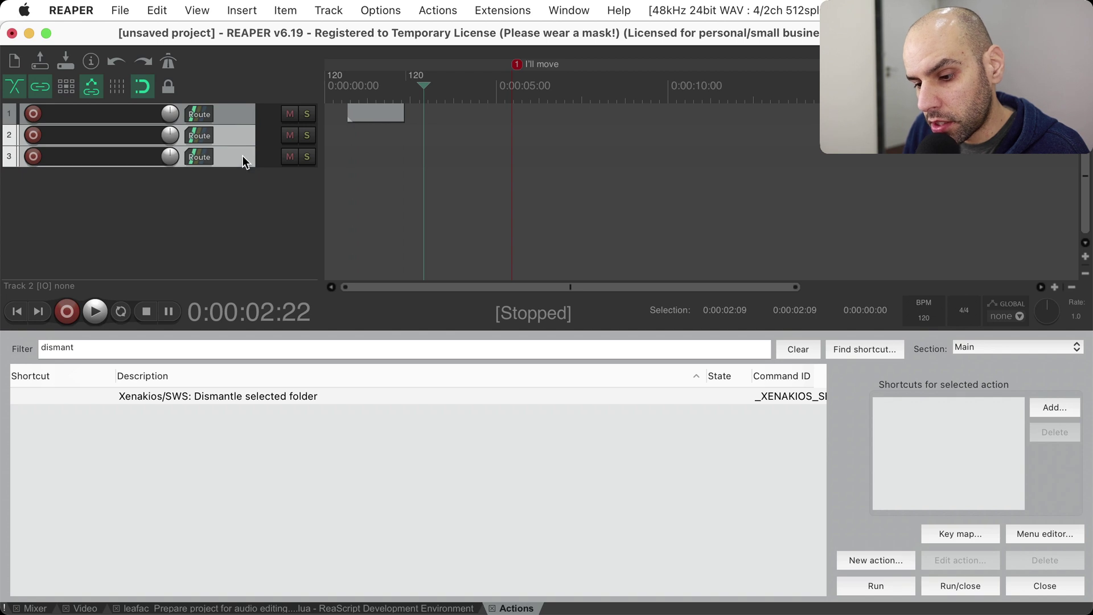
click(225, 352)
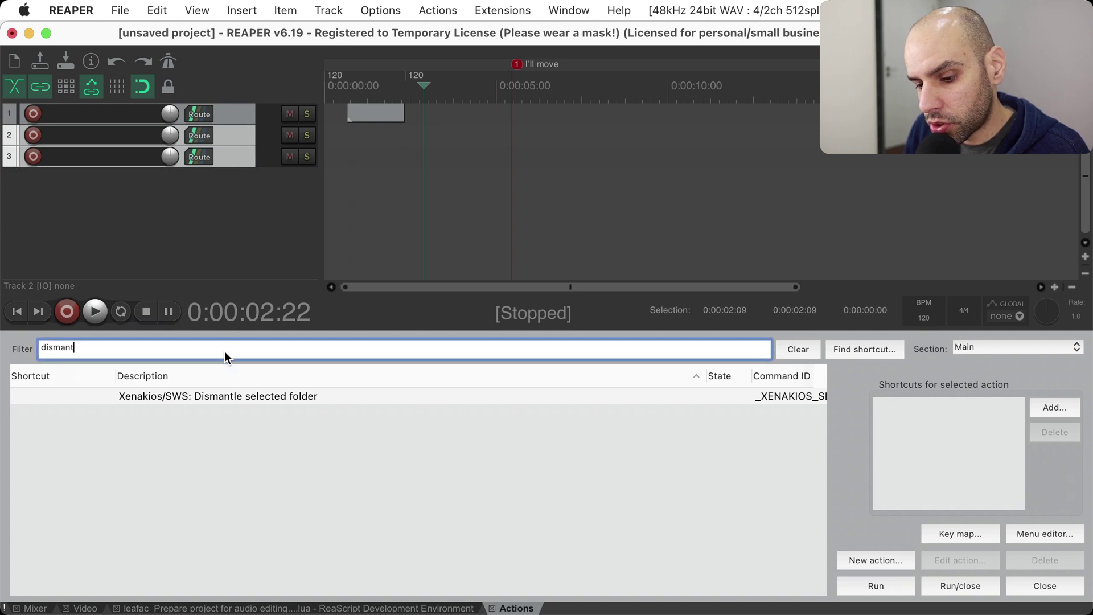
click(241, 123)
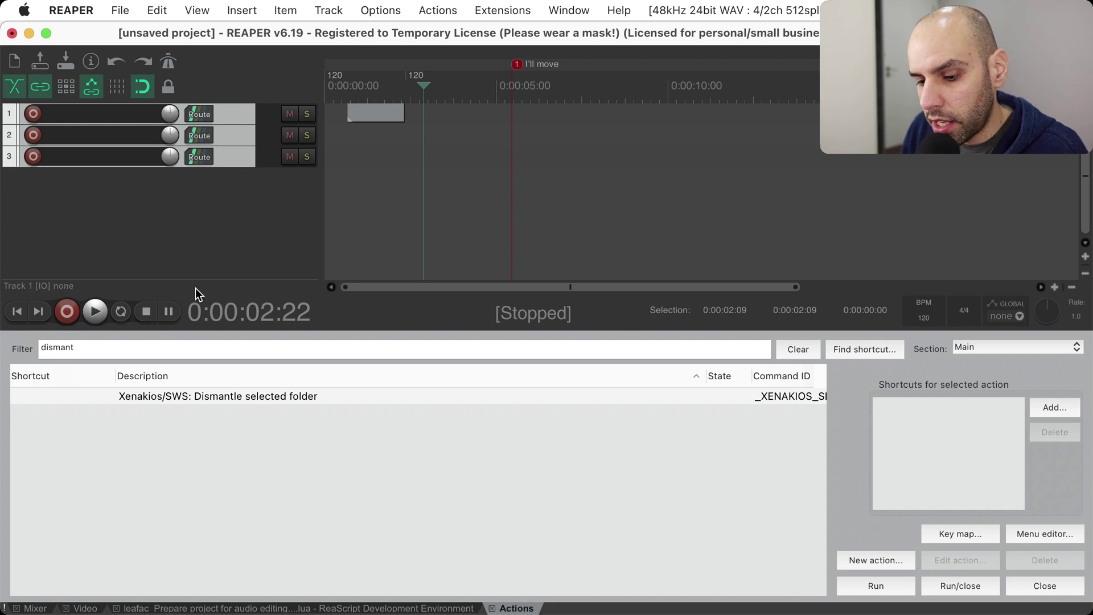
Filter the action list for "make" and run "SWS: Make folder from selected tracks" on the three tracks.
double_click(158, 354)
text(make)
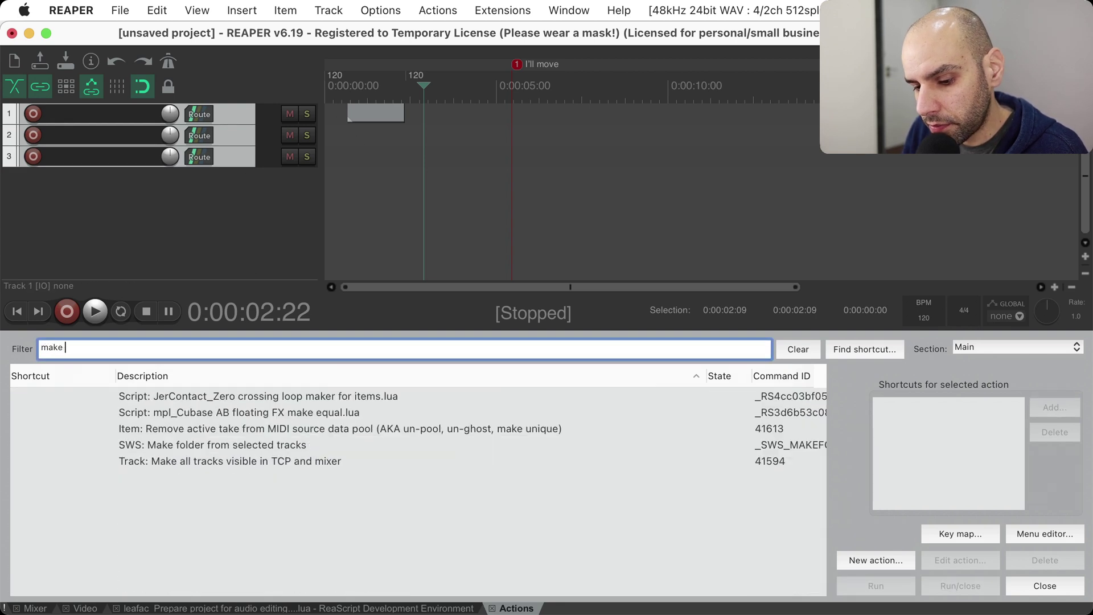
click(180, 446)
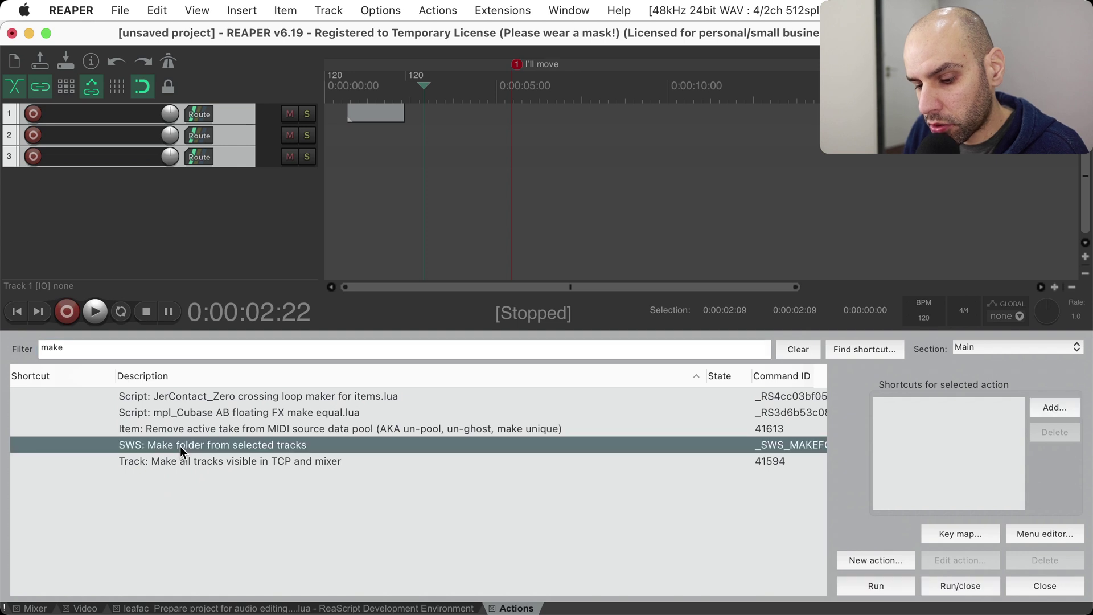
click(857, 584)
Filter the action list for "dismant" and dismantle the folder track that holds the MIDI item.
double_click(268, 350)
text(dismant)
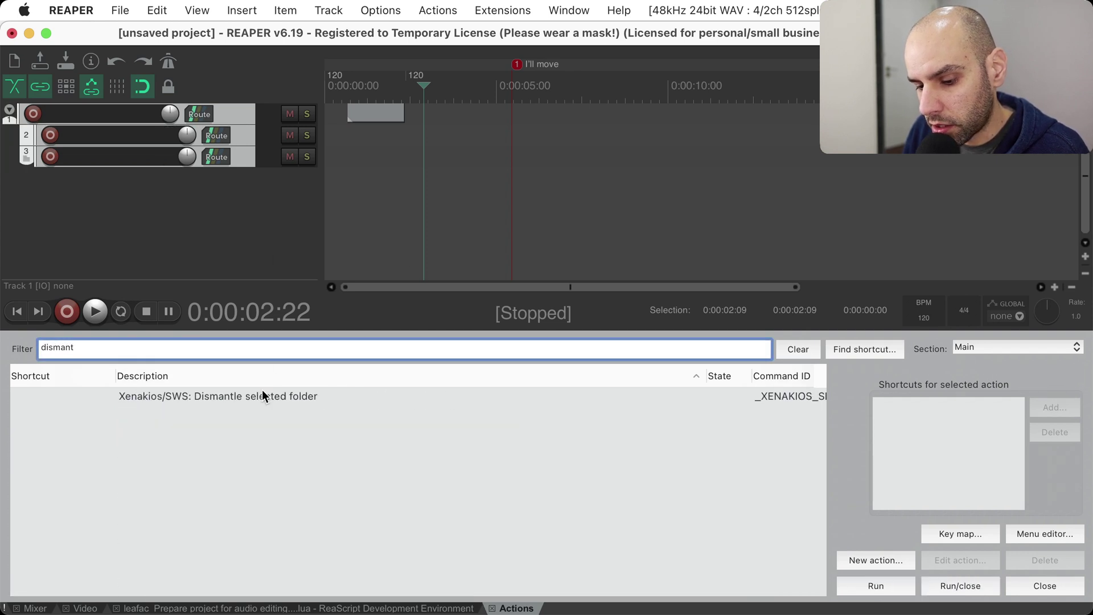
click(299, 399)
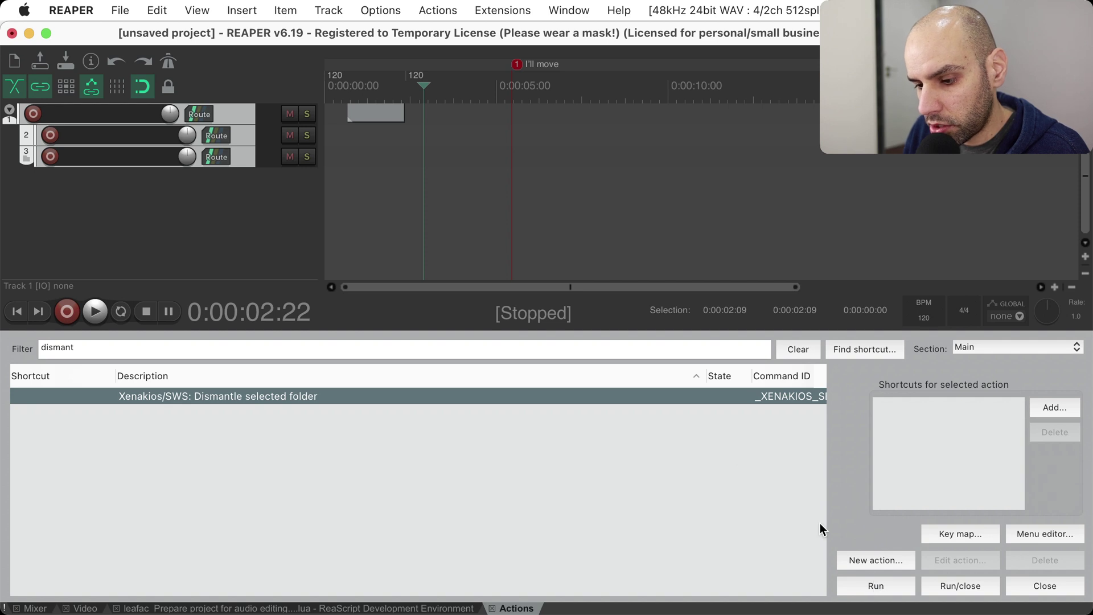
click(236, 112)
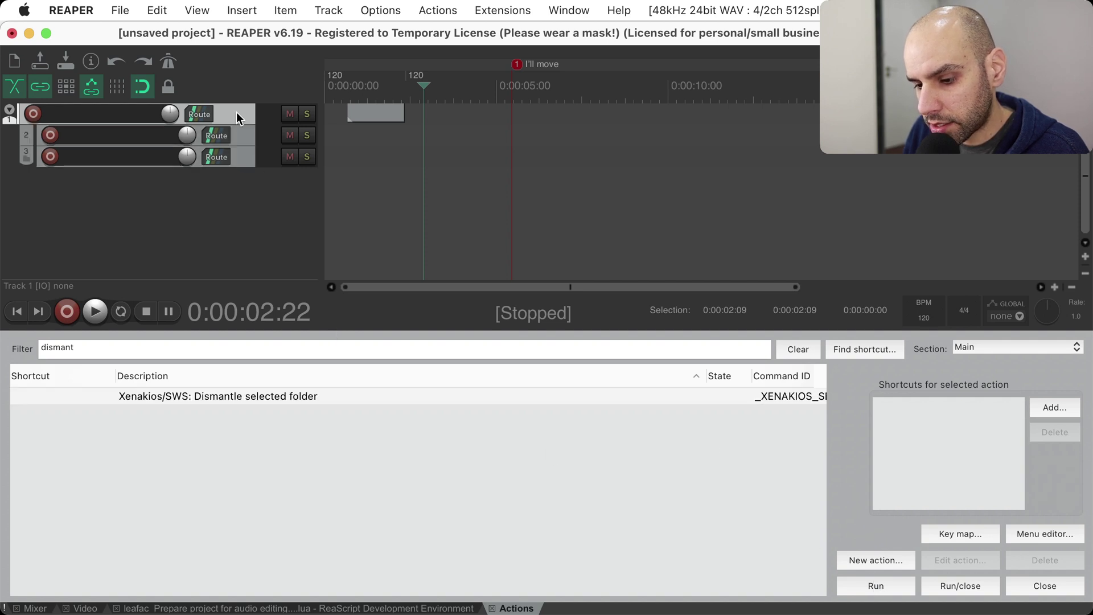
double_click(556, 399)
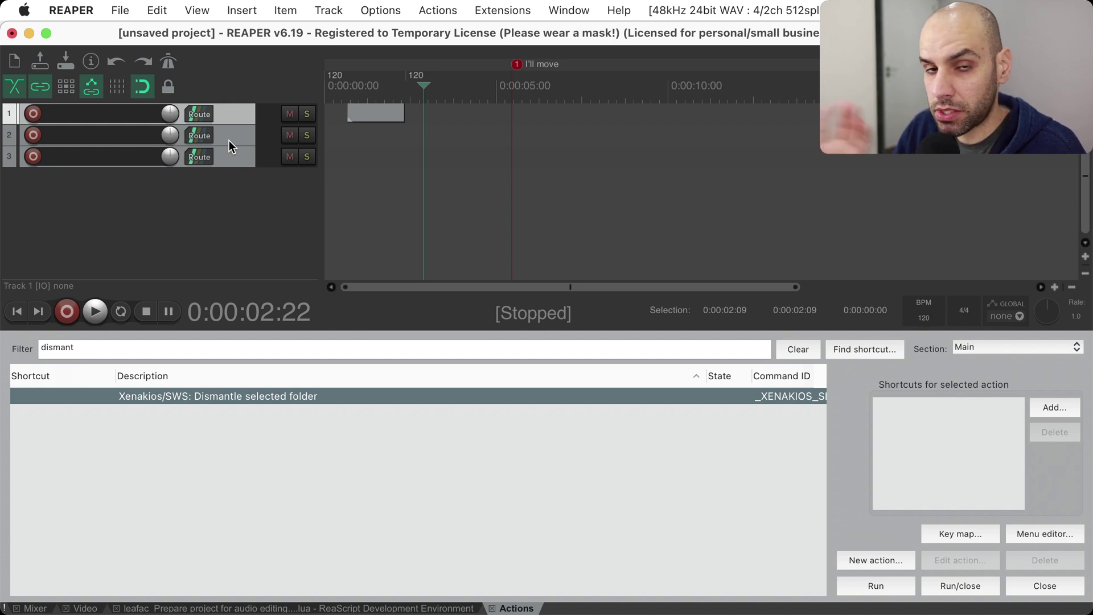
Delete track 1 with its MIDI item and group the two remaining tracks into a new folder with the leafac script.
click(234, 116)
key(Delete)
click(237, 116)
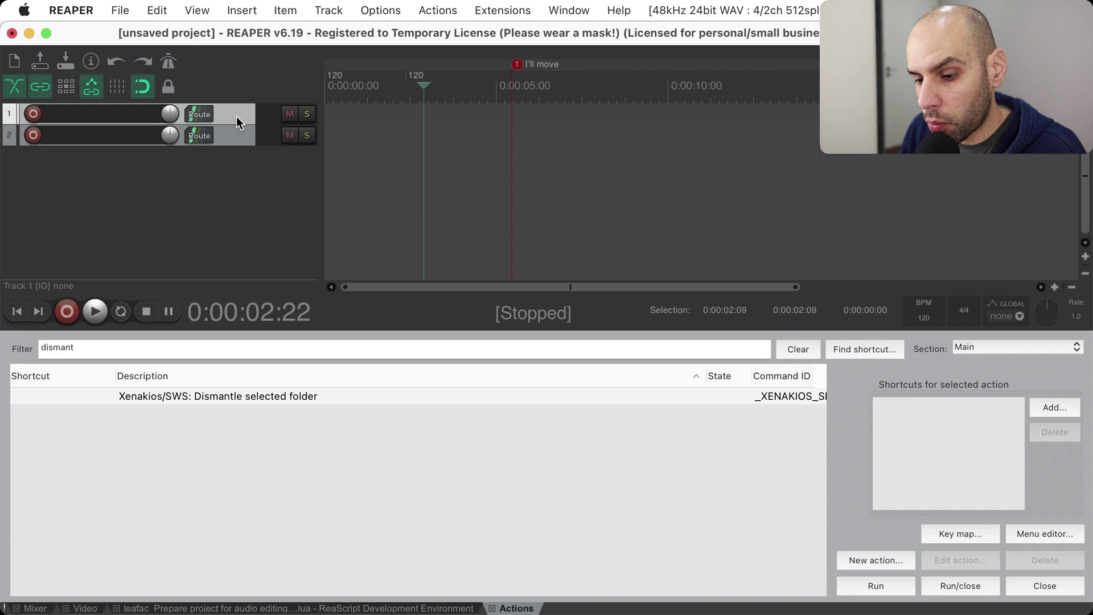
shift+click(237, 129)
key(ctrl+shift+f)
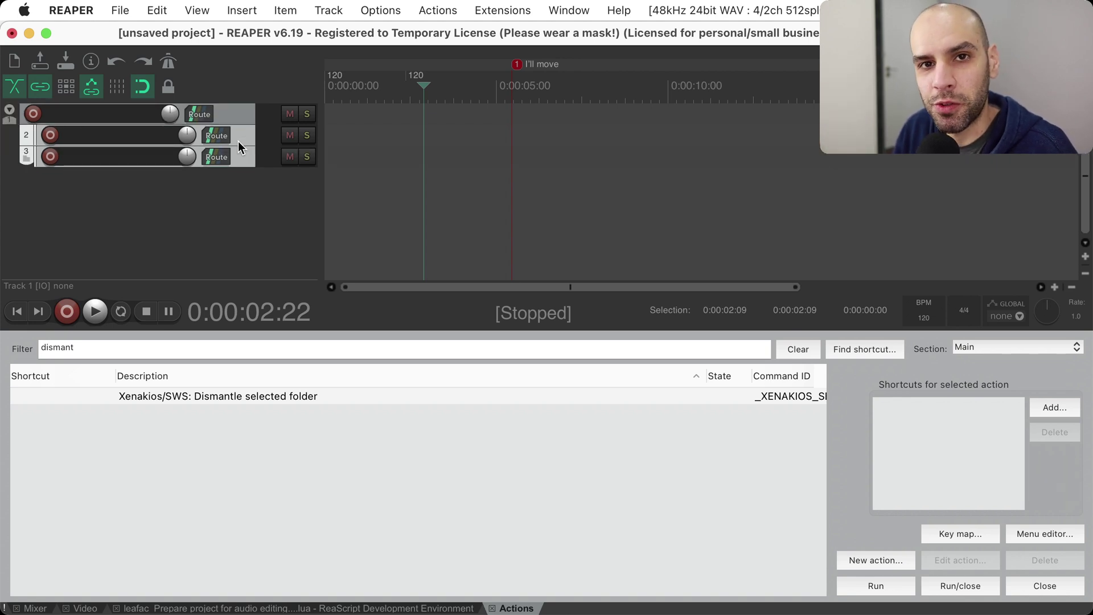
Filter the action list for "leafac_set".
key(ctrl+a)
text(leafac_set)
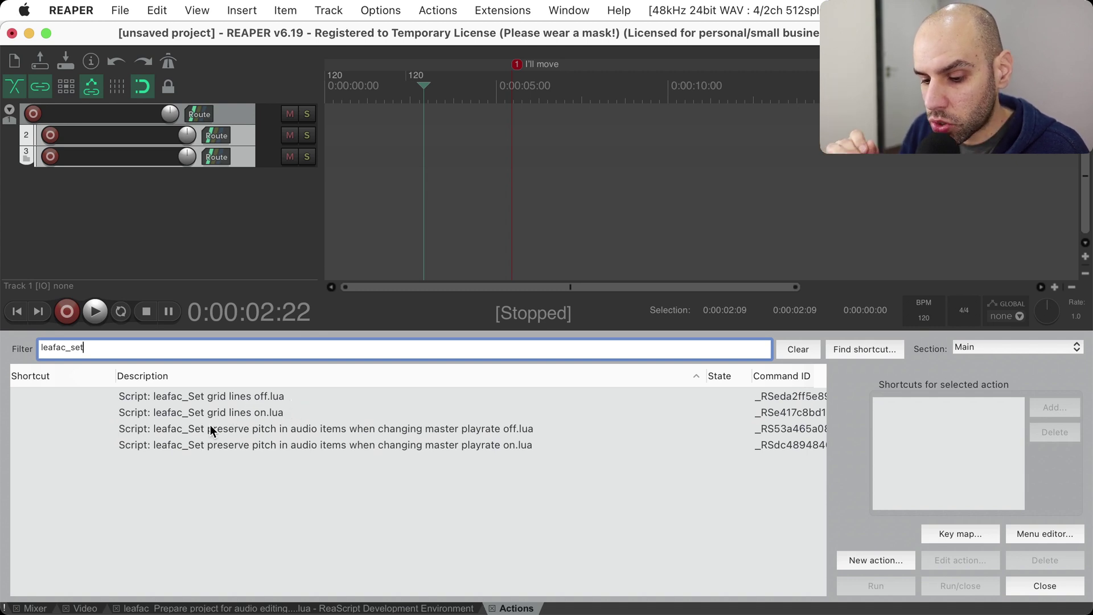
Check the preserve pitch setting in the master playrate options and dismiss them without changes.
right_click(1047, 308)
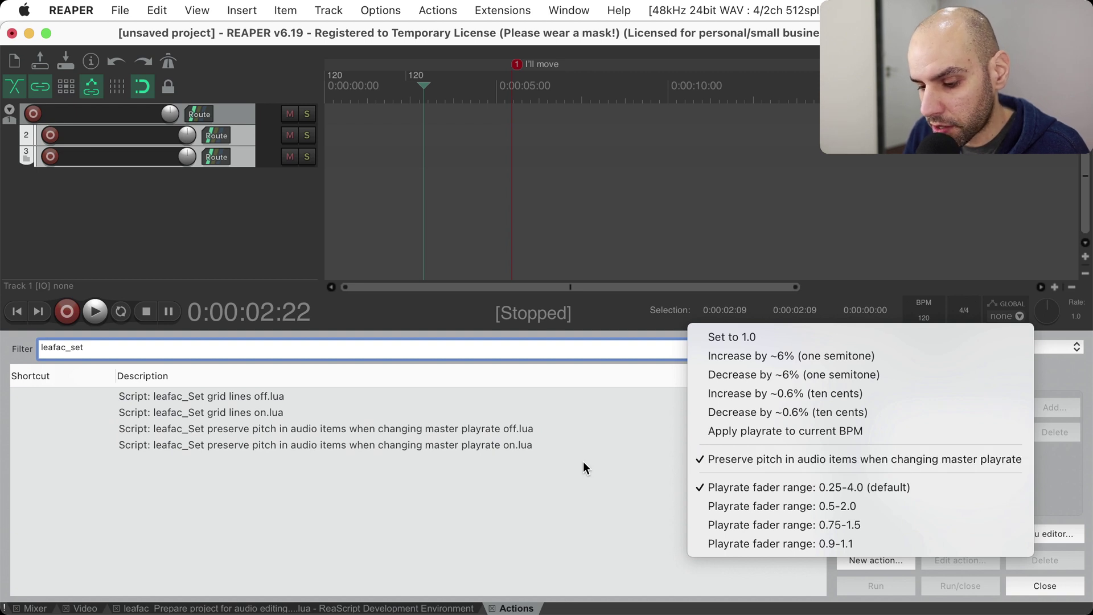
click(498, 481)
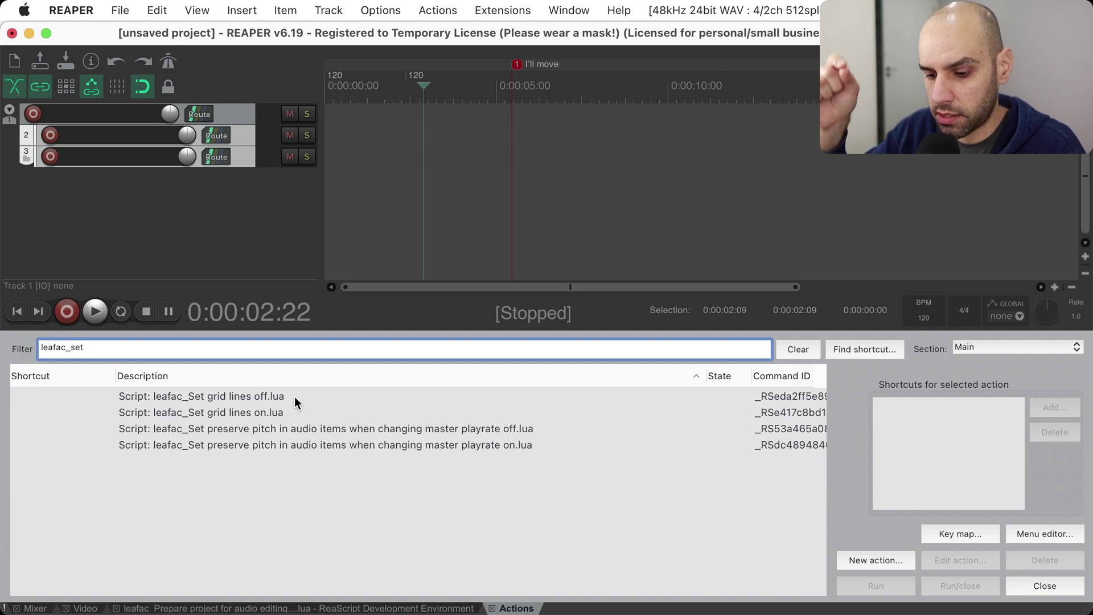
Run the "leafac_Set grid lines on.lua" script from the filtered action list.
click(243, 396)
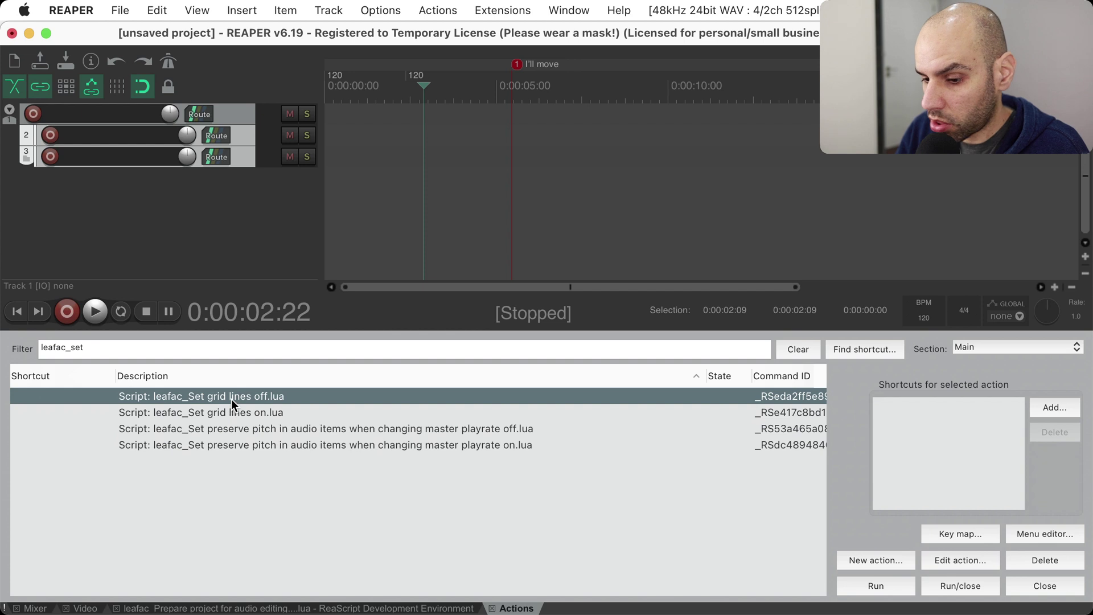
click(227, 412)
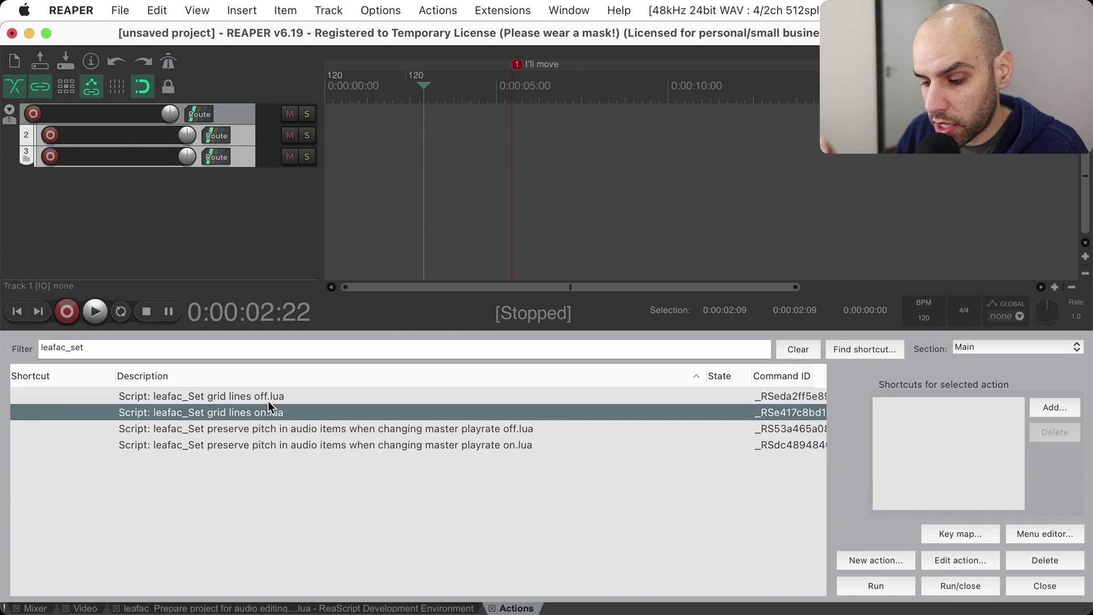
click(845, 583)
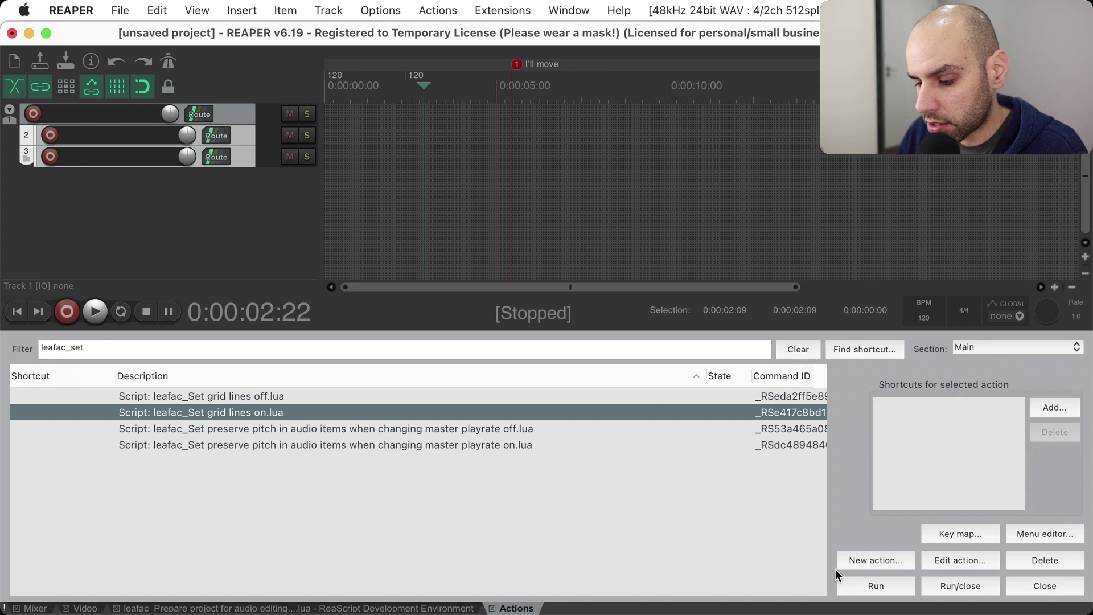
click(878, 586)
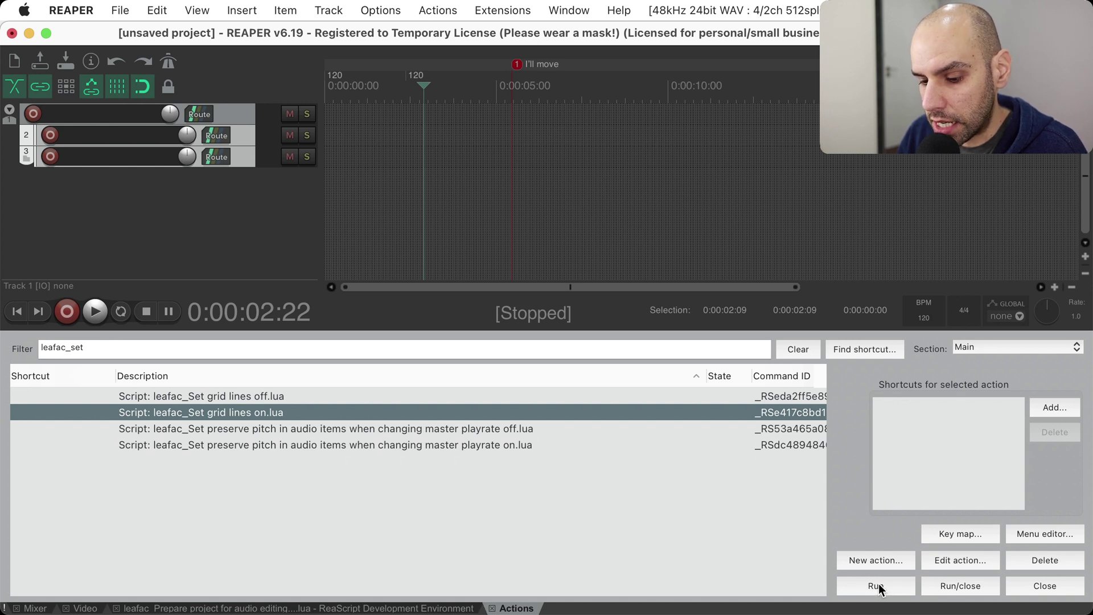
Run "leafac_Set grid lines off.lua" and select the script that sets preserve pitch in audio items off.
click(413, 397)
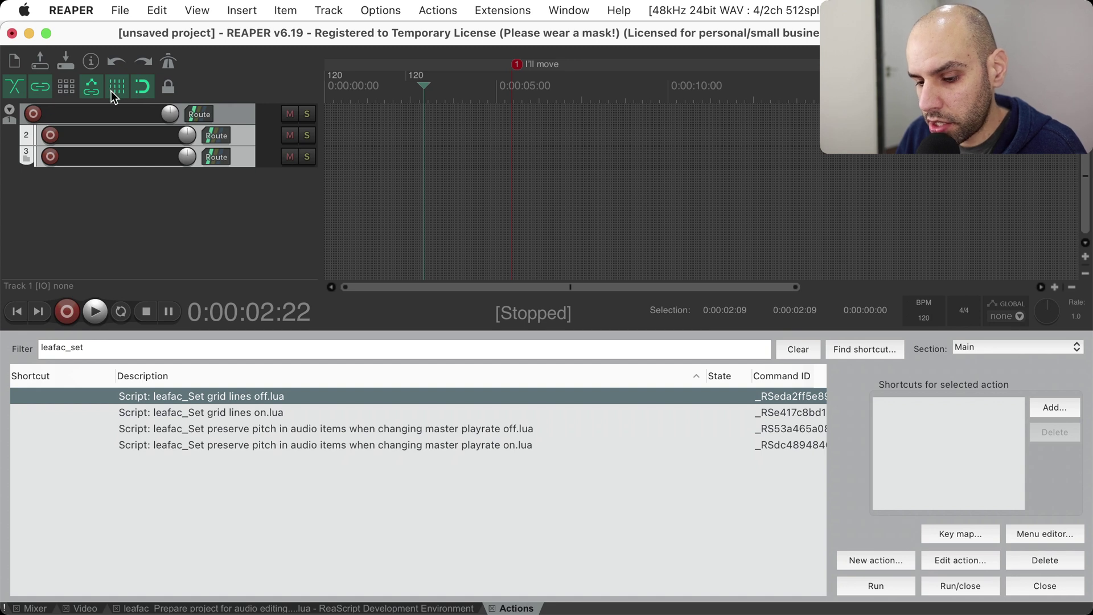
click(871, 585)
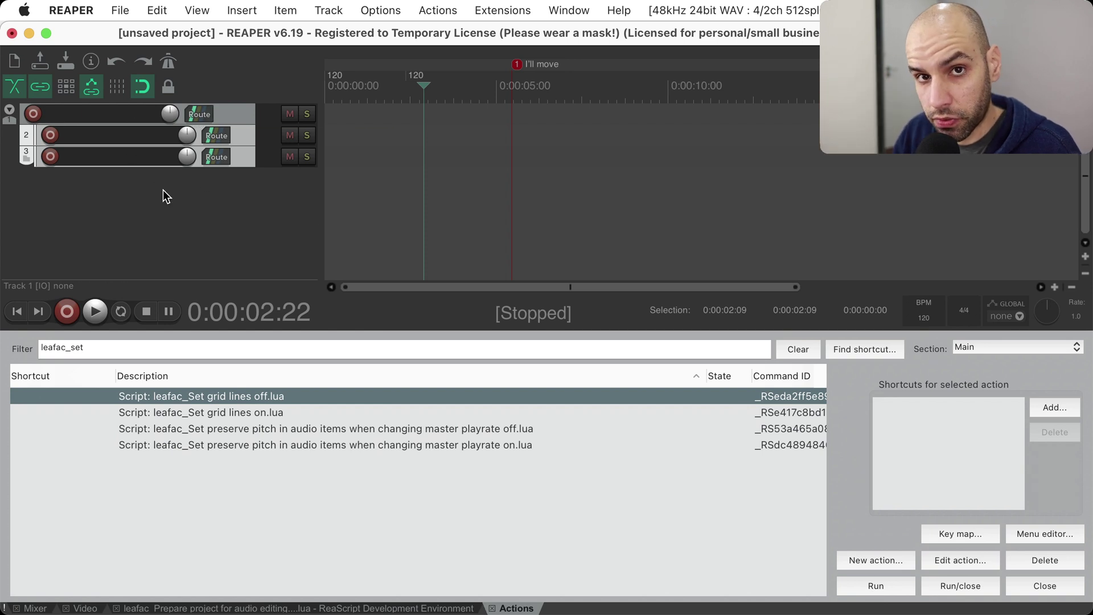
click(251, 428)
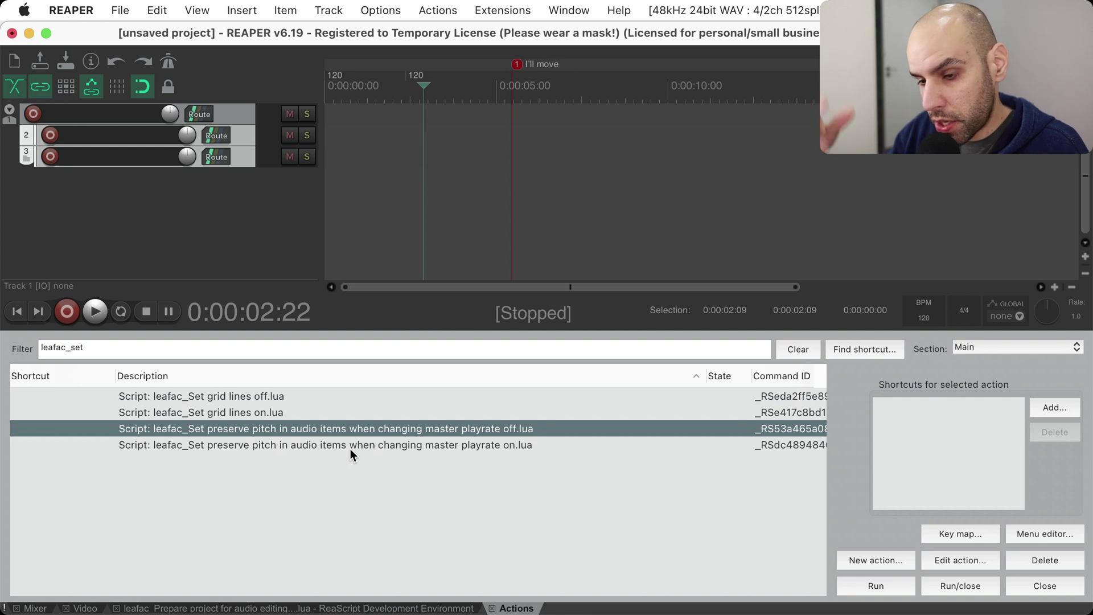
click(458, 256)
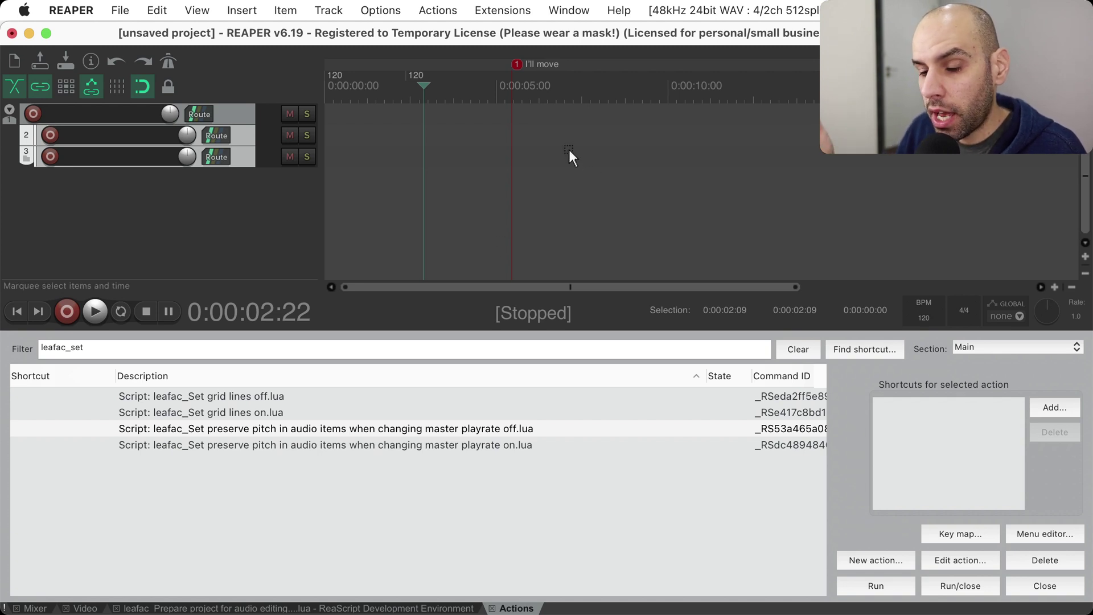
Switch to Safari and open the github.com/leafac/reaper repository page.
key(super+Tab)
key(super+Tab)
key(super+Tab)
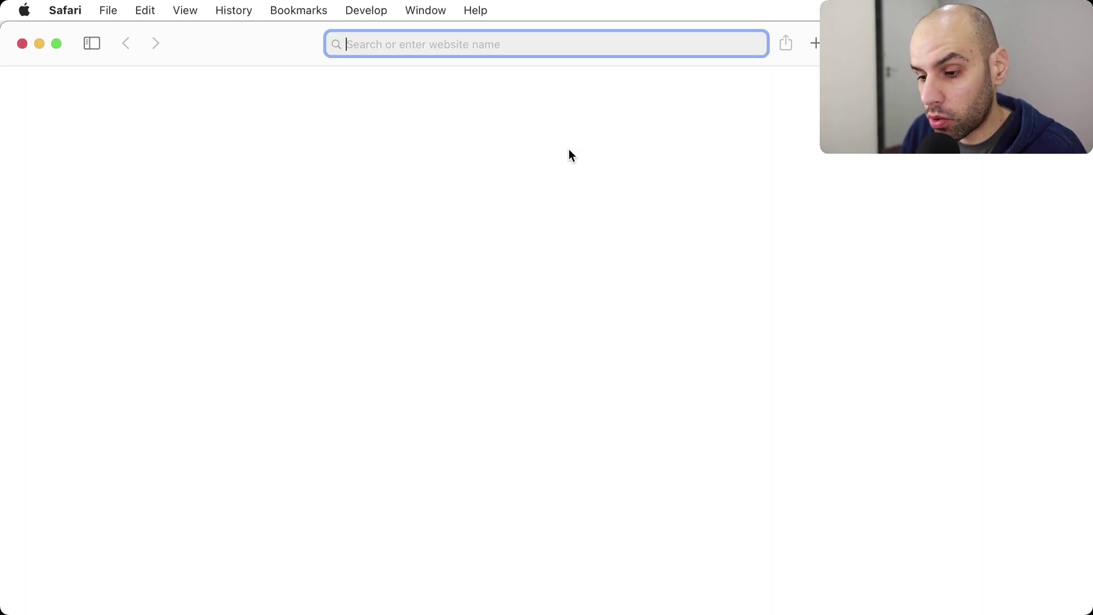
text(git)
key(Down)
key(Return)
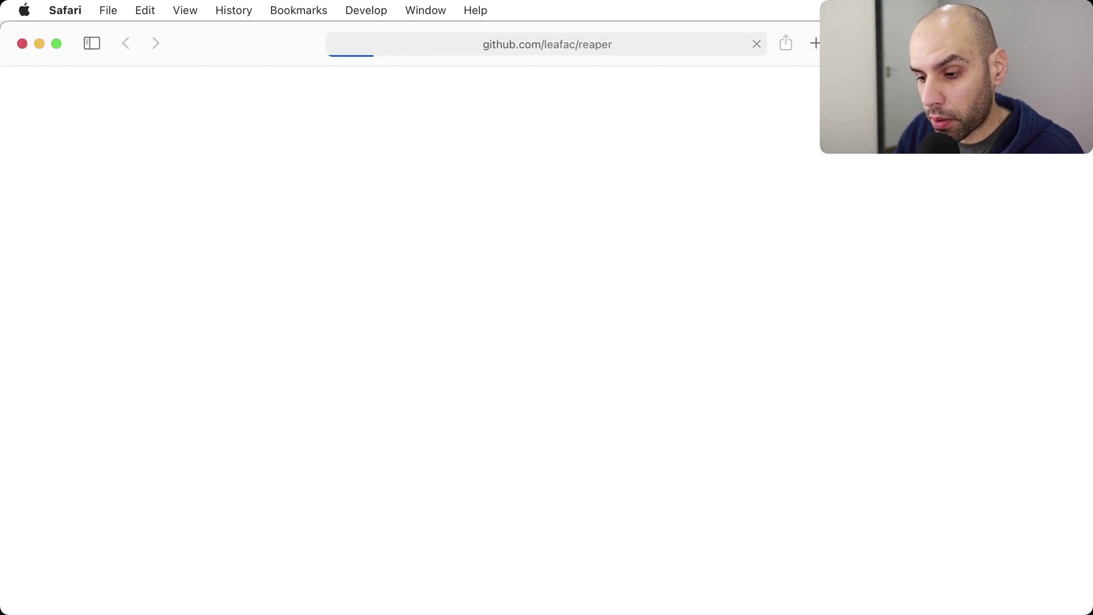
scroll(272, 239, down, 10)
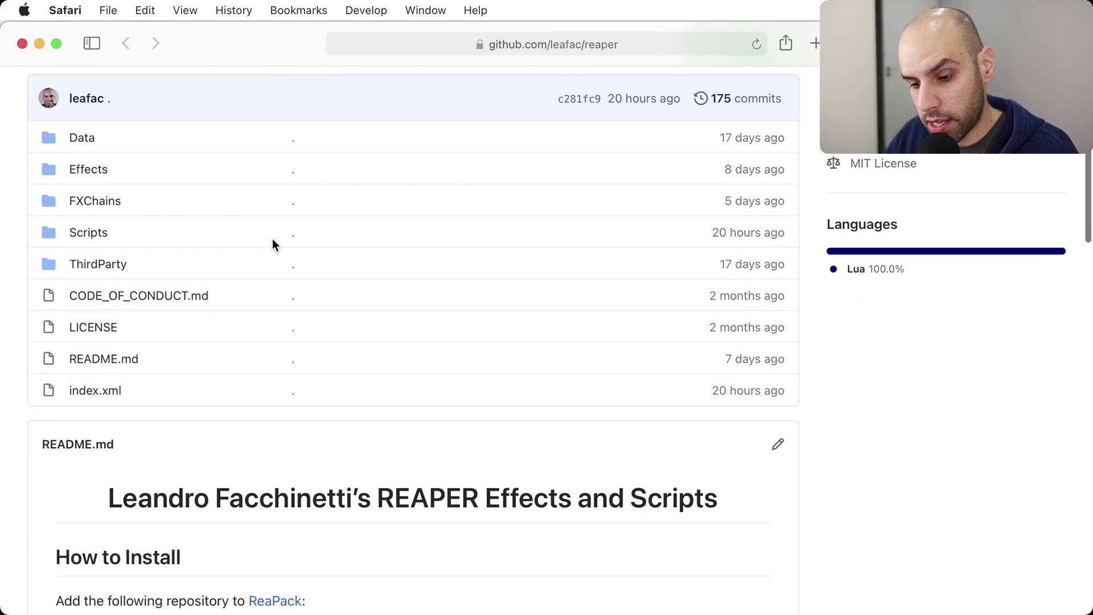
scroll(272, 245, down, 10)
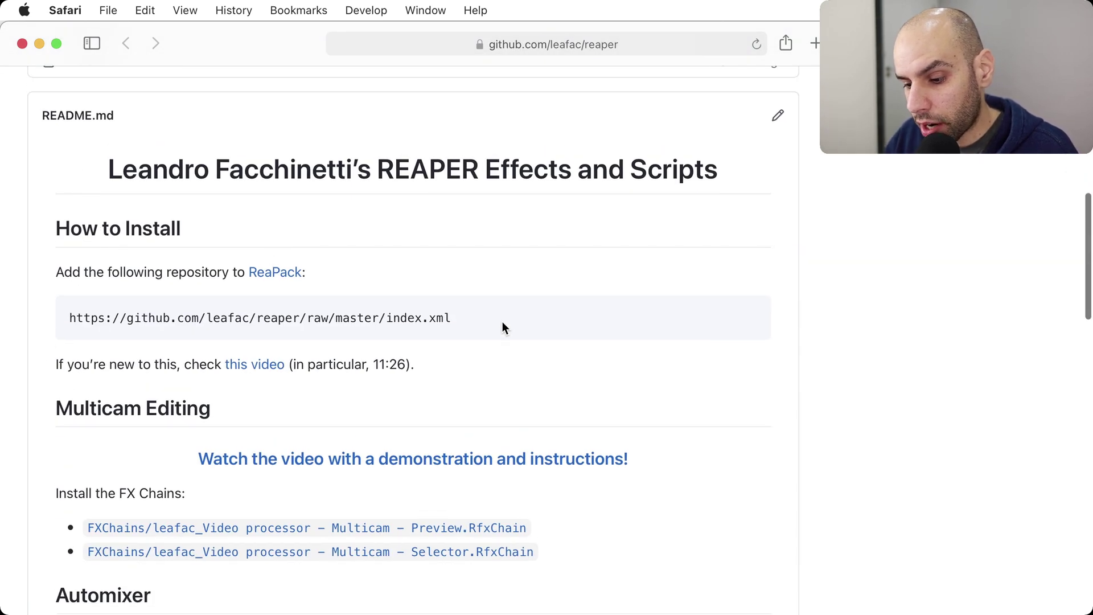
drag(502, 328, 55, 312)
key(super+c)
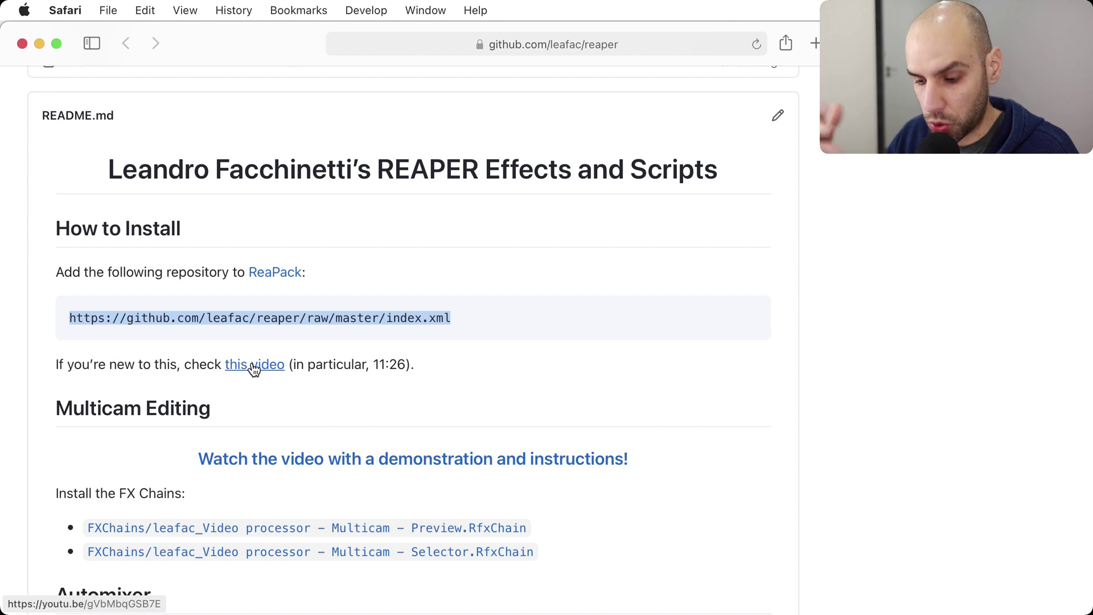
Switch back to REAPER, paste the copied index URL into ReaPack's repository import, and cancel the import.
key(super+Tab)
click(498, 9)
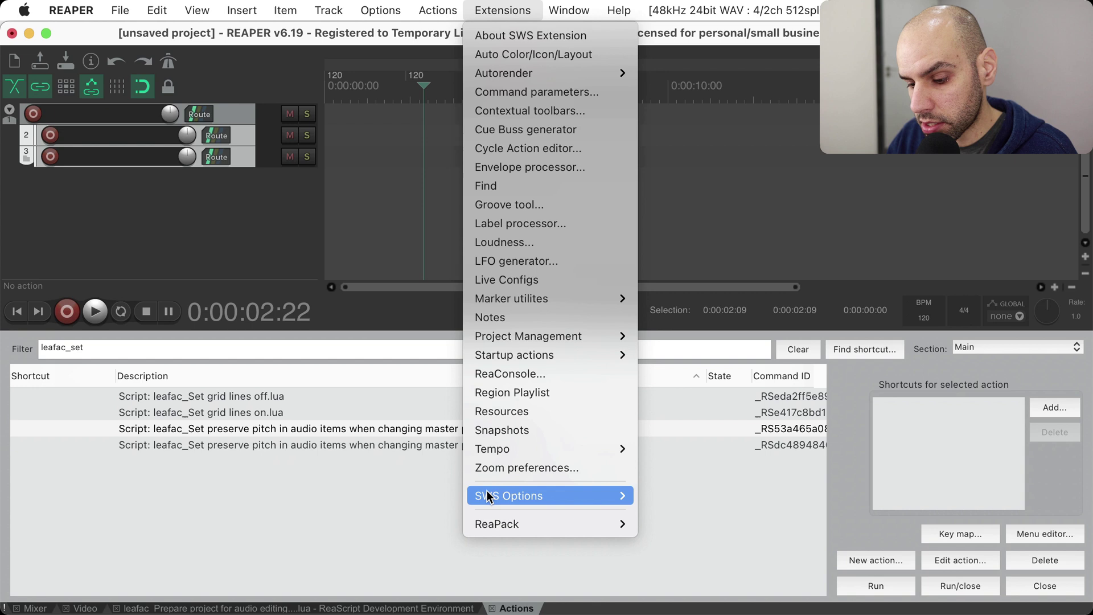
mouse_move(519, 524)
click(704, 550)
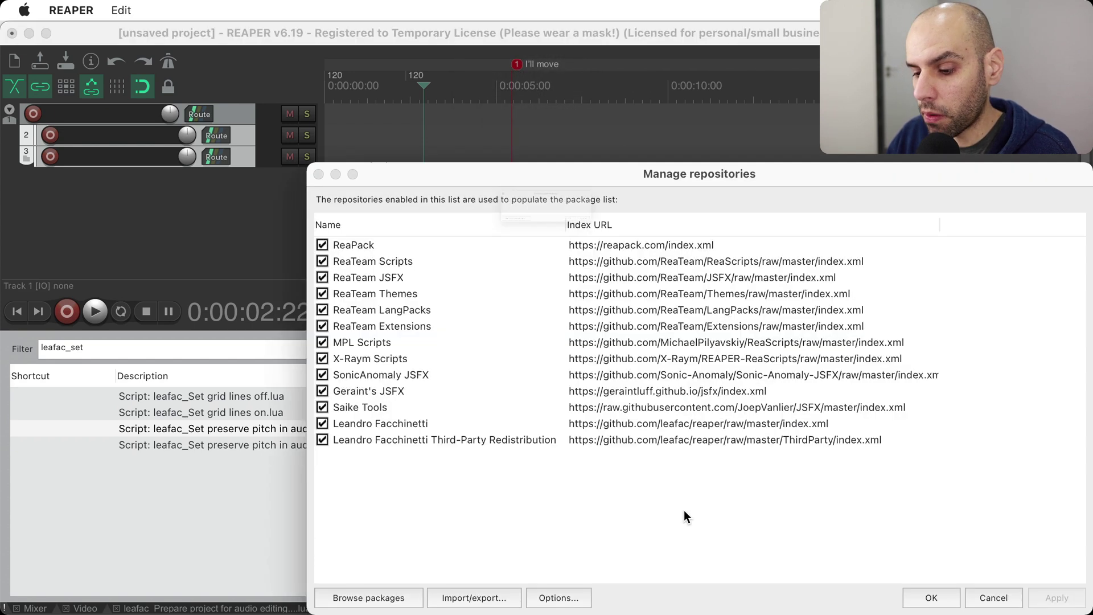
key(super+v)
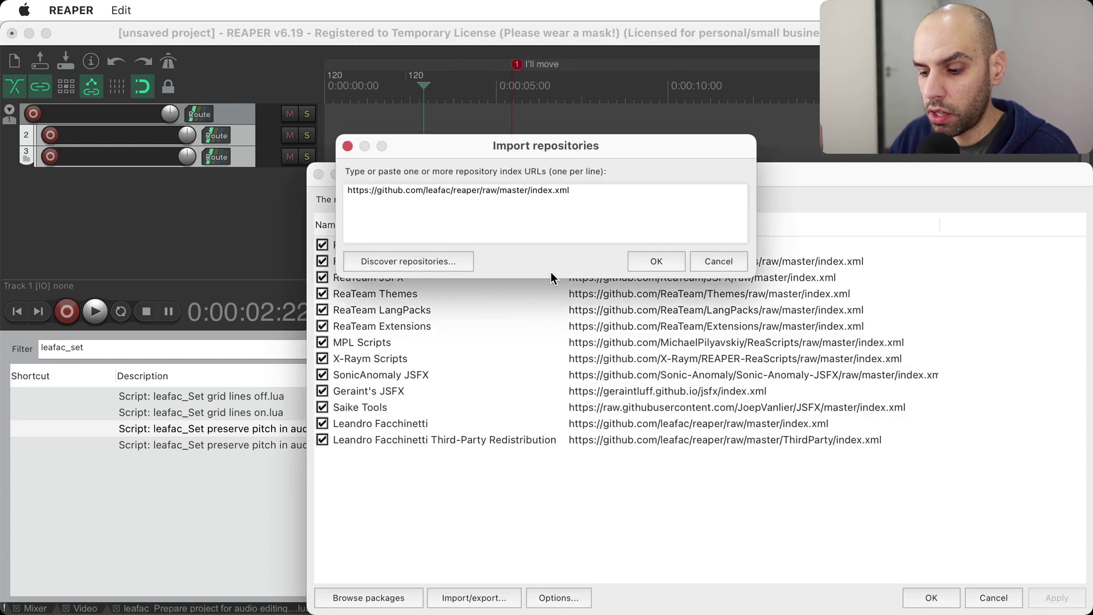
click(712, 261)
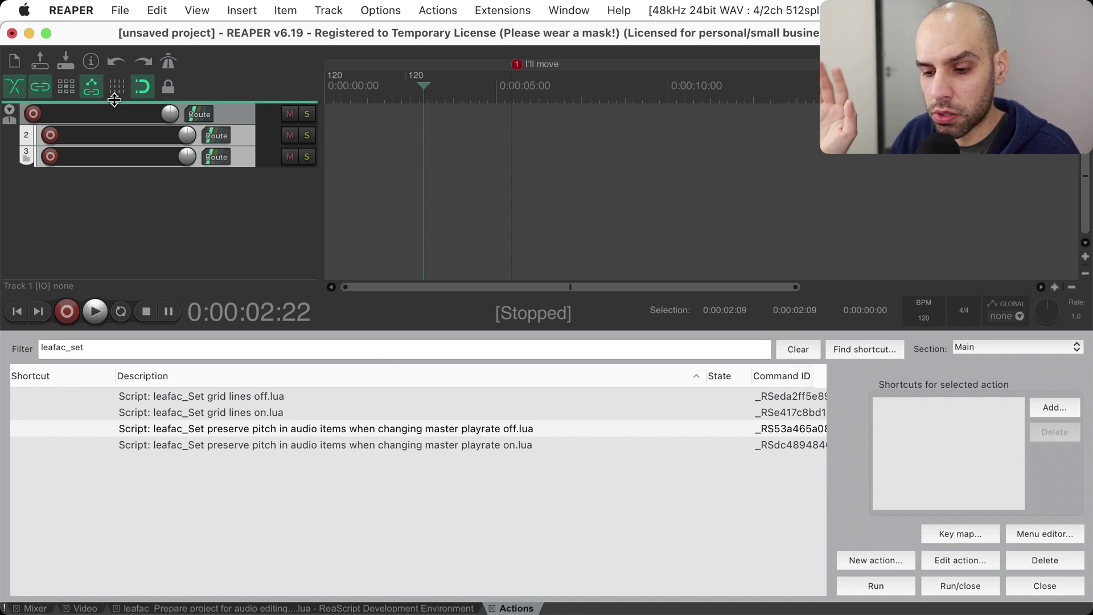
click(420, 10)
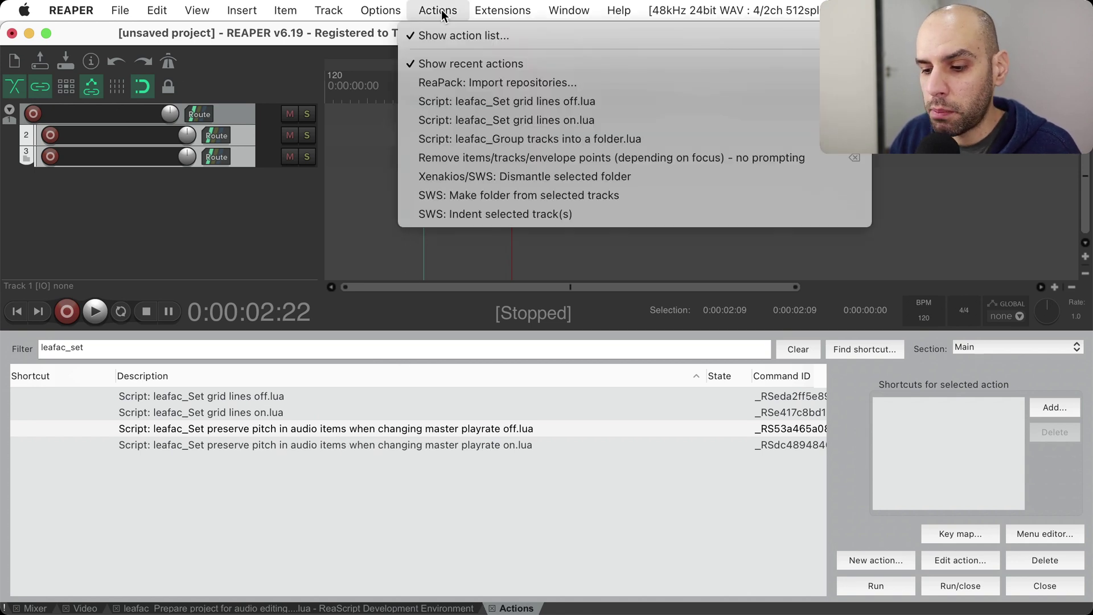
click(476, 204)
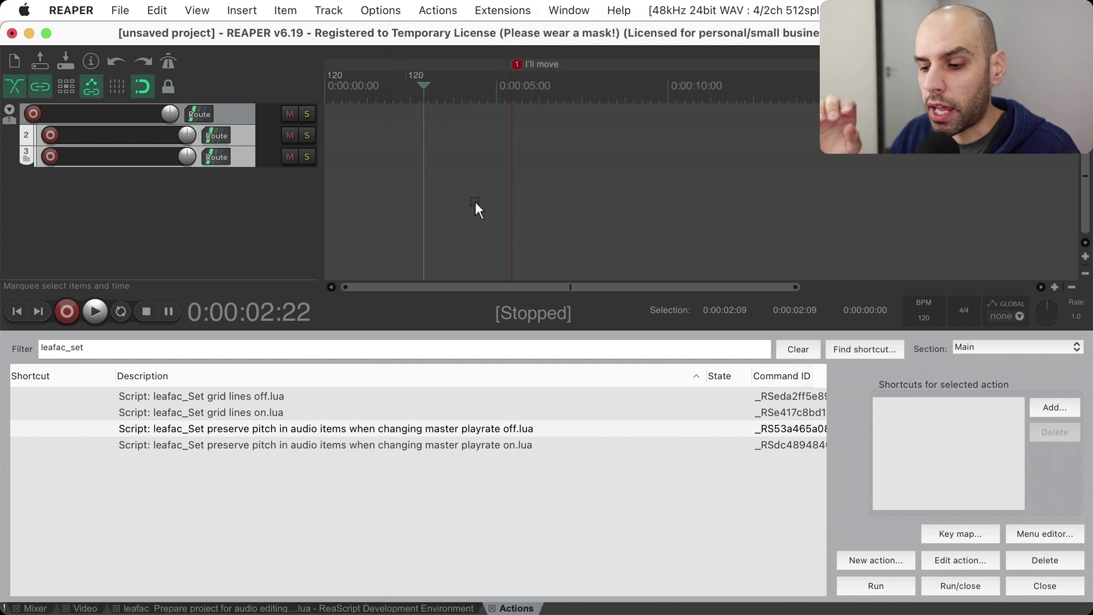